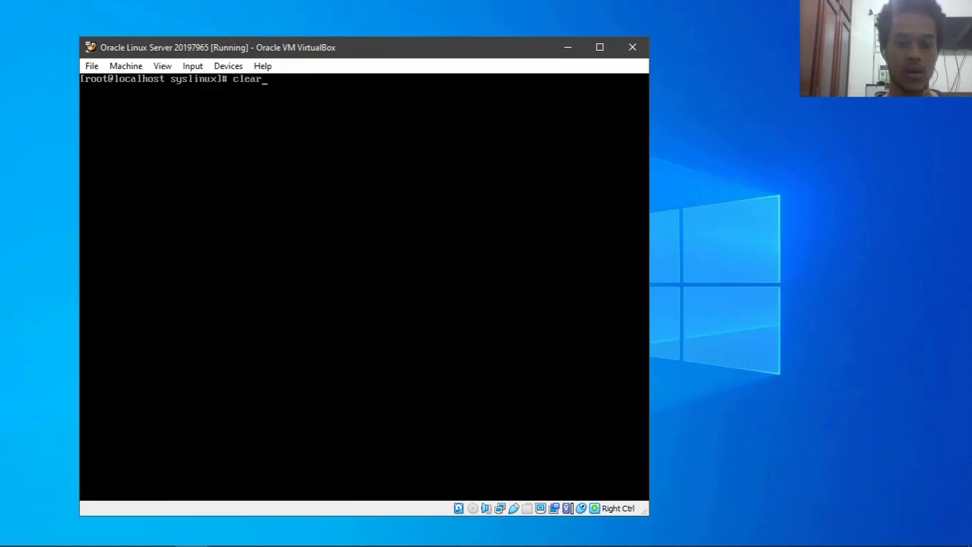
- Change into /var/lib/tftpboot and list its files
{"action": "key", "text": "Left"}
{"action": "key", "text": "Left"}
{"action": "key", "text": "Left"}
{"action": "key", "text": "Left"}
{"action": "key", "text": "Left"}
{"action": "key", "text": "Left"}
{"action": "key", "text": "Left"}
{"action": "key", "text": "Left"}
{"action": "key", "text": "Left"}
{"action": "key", "text": "Left"}
{"action": "key", "text": "Left"}
{"action": "key", "text": "Left"}
{"action": "key", "text": "Left"}
{"action": "key", "text": "Left"}
{"action": "key", "text": "BackSpace"}
{"action": "key", "text": "BackSpace"}
{"action": "key", "text": "BackSpace"}
{"action": "key", "text": "BackSpace"}
{"action": "key", "text": "BackSpace"}
{"action": "key", "text": "BackSpace"}
{"action": "key", "text": "BackSpace"}
{"action": "type", "text": "d"}
{"action": "key", "text": "Return"}
{"action": "type", "text": "ls"}
{"action": "key", "text": "Return"}
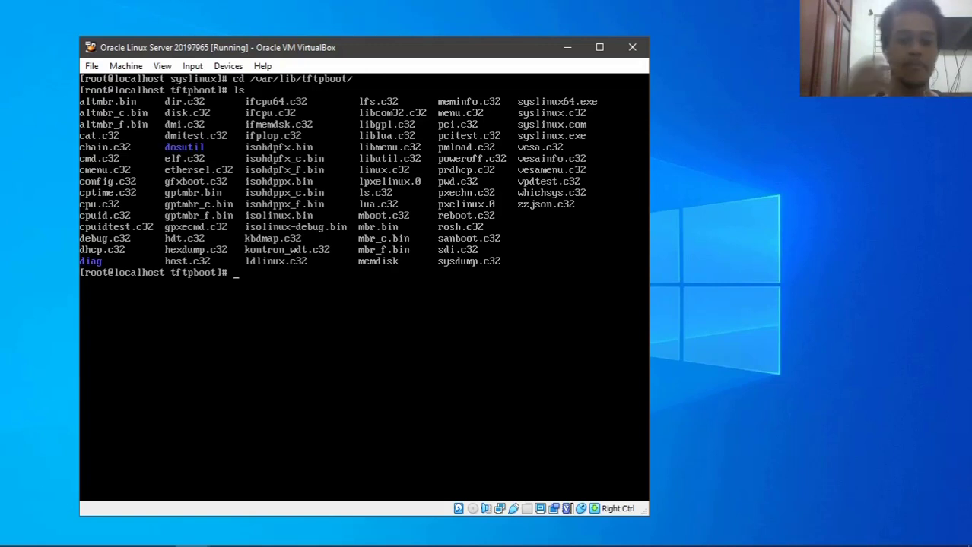
- Clear the terminal, return to the home directory, and clear it again
{"action": "type", "text": "clear"}
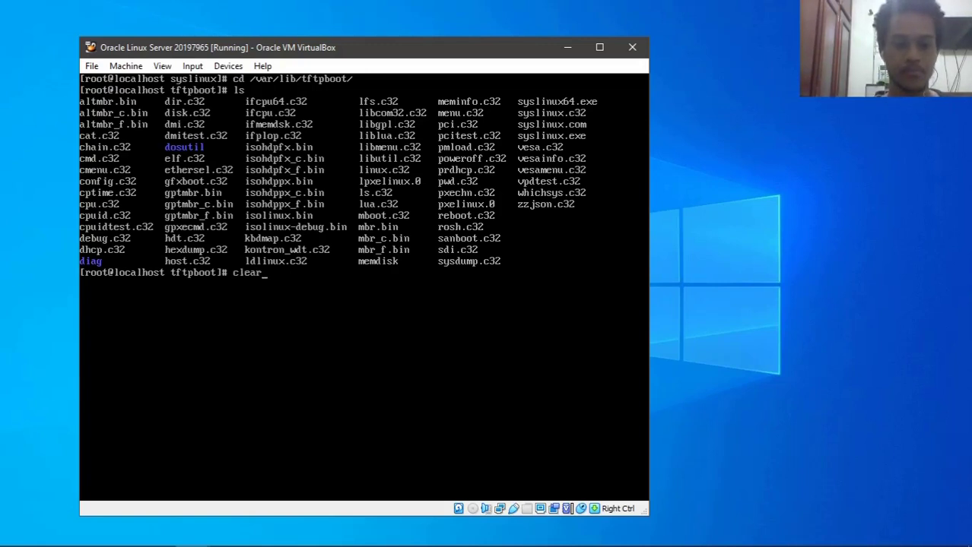
{"action": "key", "text": "Return"}
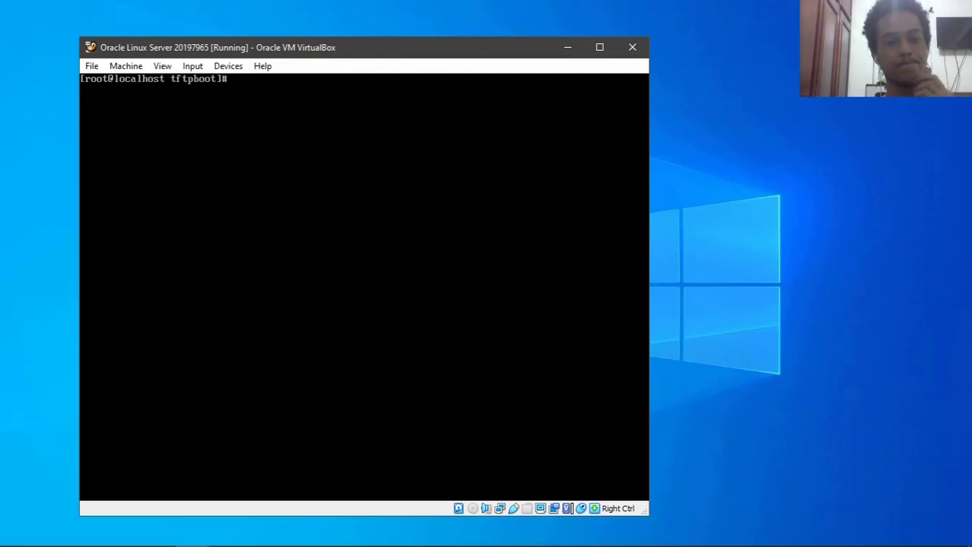
{"action": "type", "text": "cd"}
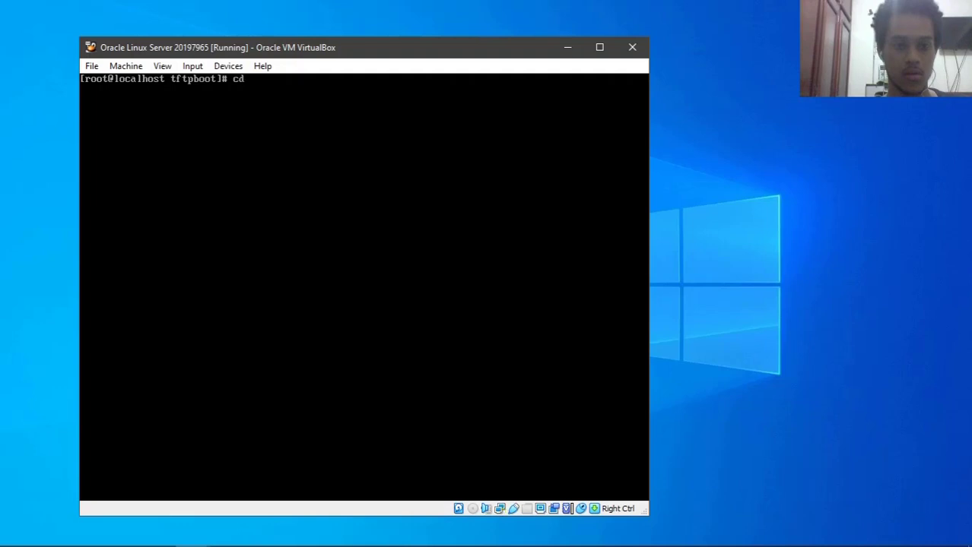
{"action": "key", "text": "Return"}
{"action": "type", "text": "clear"}
{"action": "key", "text": "Return"}
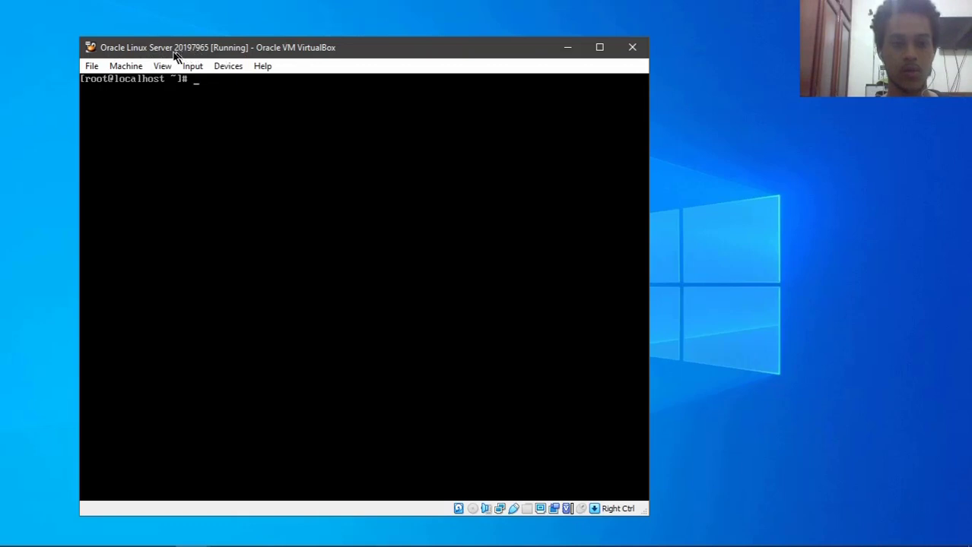
- Insert V996906-01.iso into the VM's optical drive from the Devices menu, then release the mouse
{"action": "left_click", "coordinate": [237, 69]}
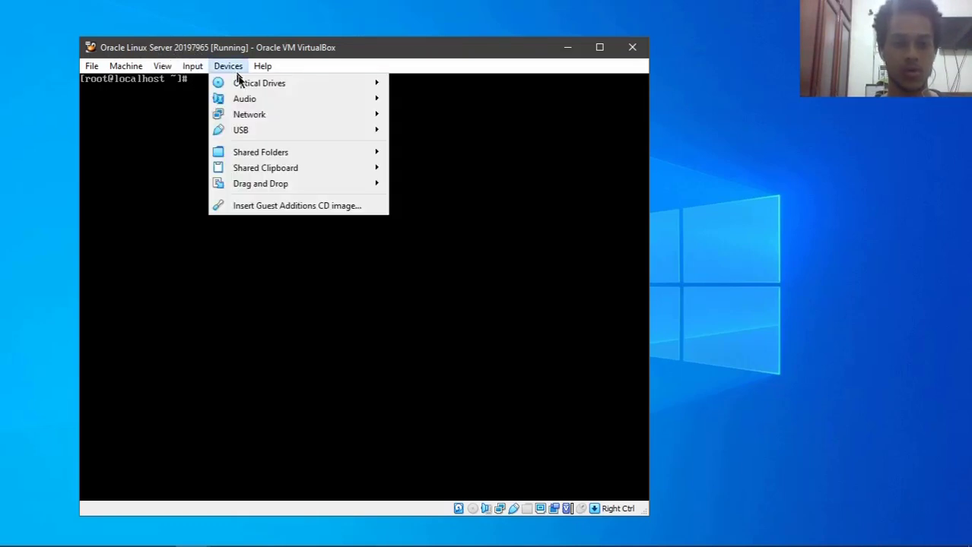
{"action": "mouse_move", "coordinate": [339, 102]}
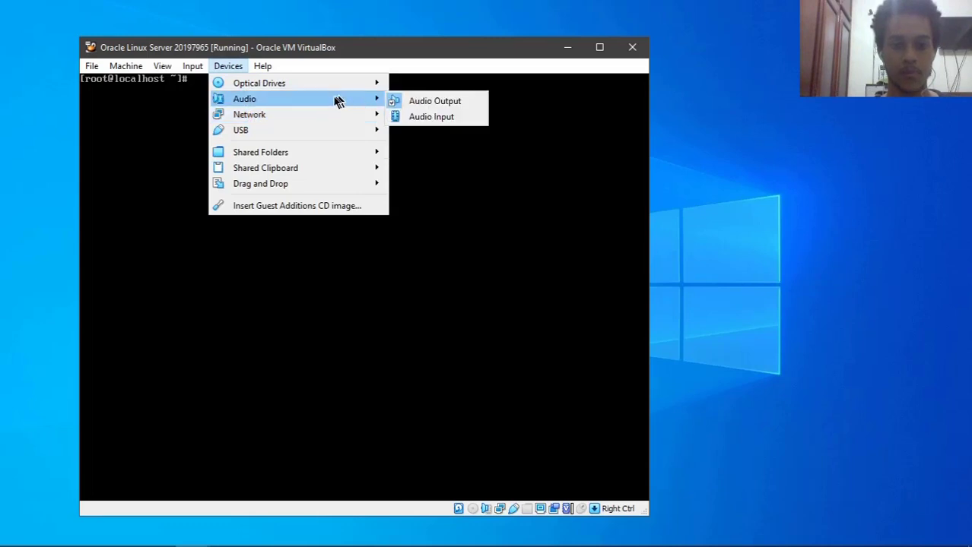
{"action": "mouse_move", "coordinate": [327, 83]}
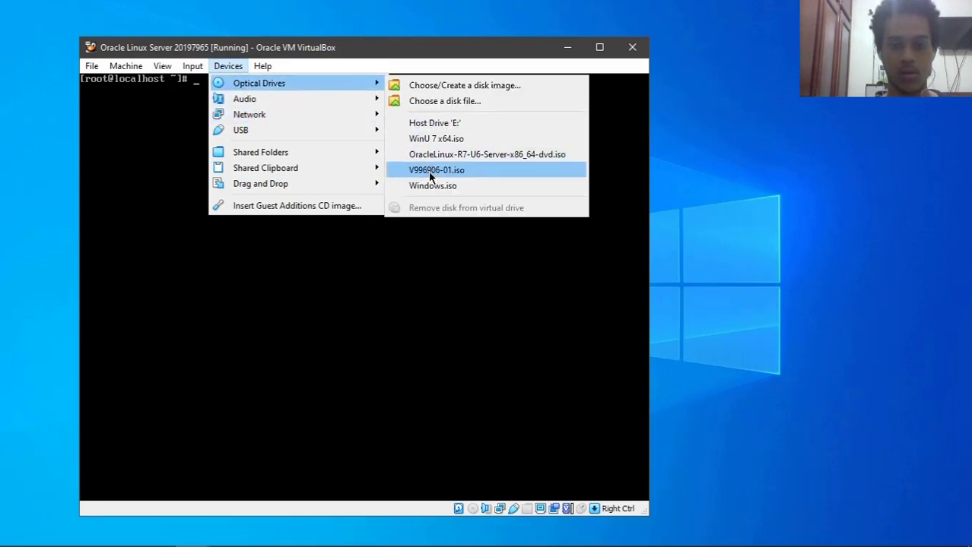
{"action": "left_click", "coordinate": [428, 171]}
{"action": "left_click", "coordinate": [230, 67]}
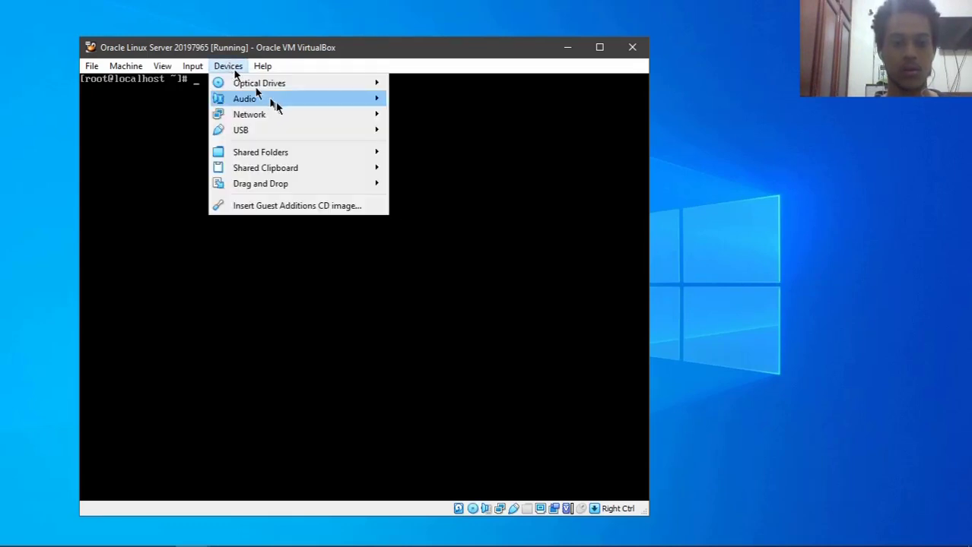
{"action": "mouse_move", "coordinate": [281, 85]}
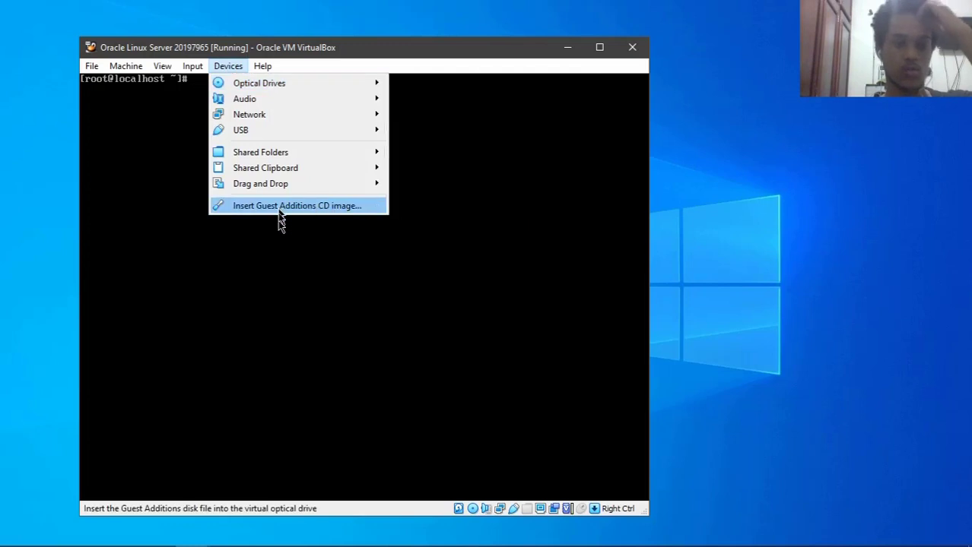
{"action": "left_click", "coordinate": [339, 303]}
{"action": "key", "text": "Control_R"}
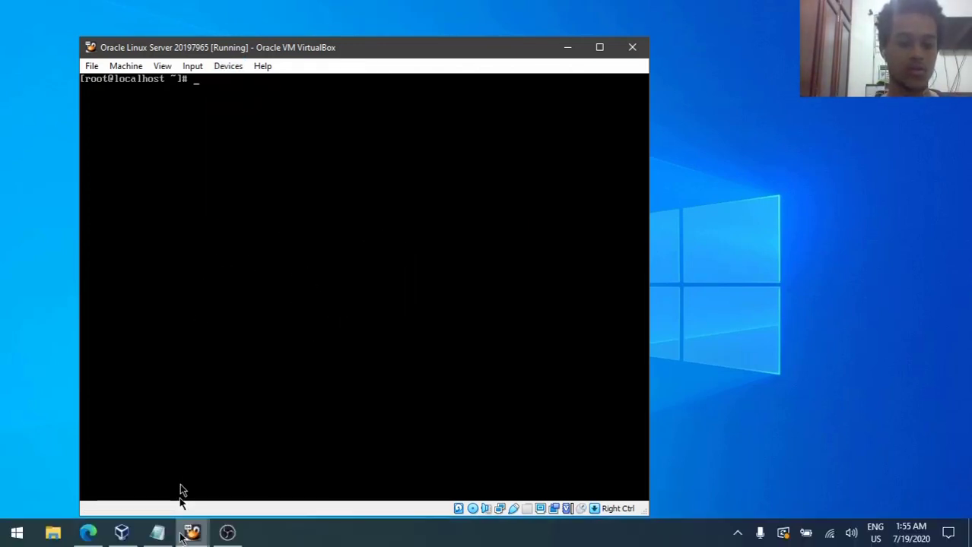
{"action": "left_click", "coordinate": [89, 532]}
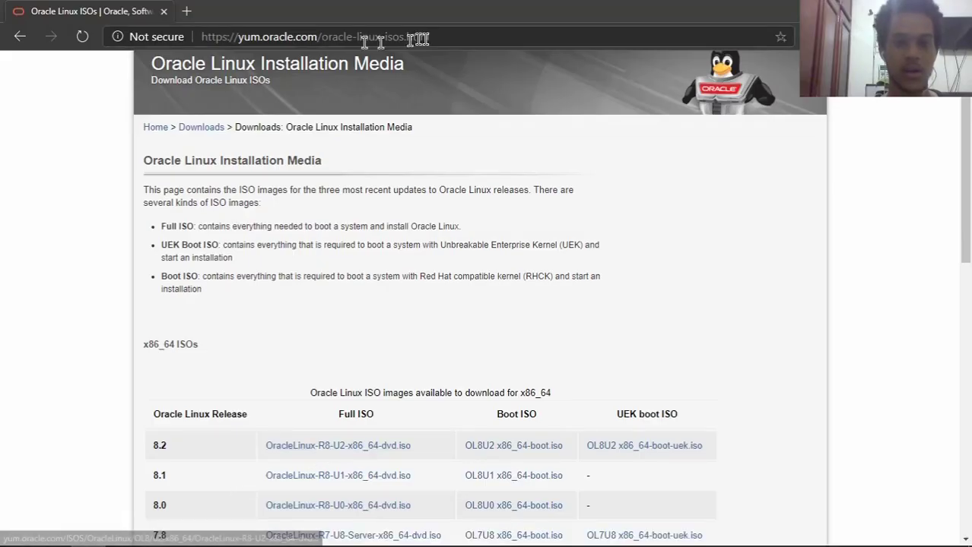
{"action": "left_click", "coordinate": [481, 37]}
{"action": "left_click", "coordinate": [403, 276]}
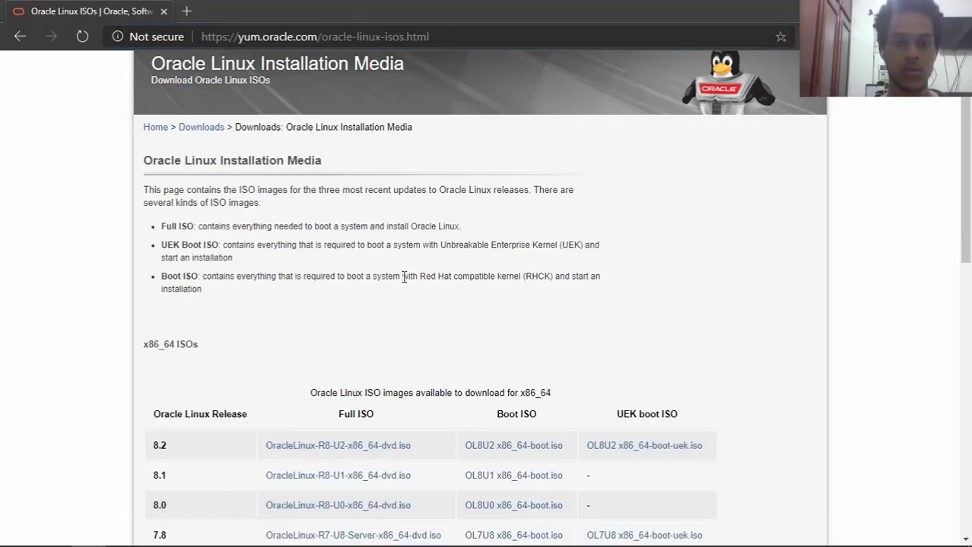
{"action": "scroll", "coordinate": [403, 276], "scroll_direction": "down", "scroll_amount": 4}
{"action": "scroll", "coordinate": [403, 289], "scroll_direction": "up", "scroll_amount": 1}
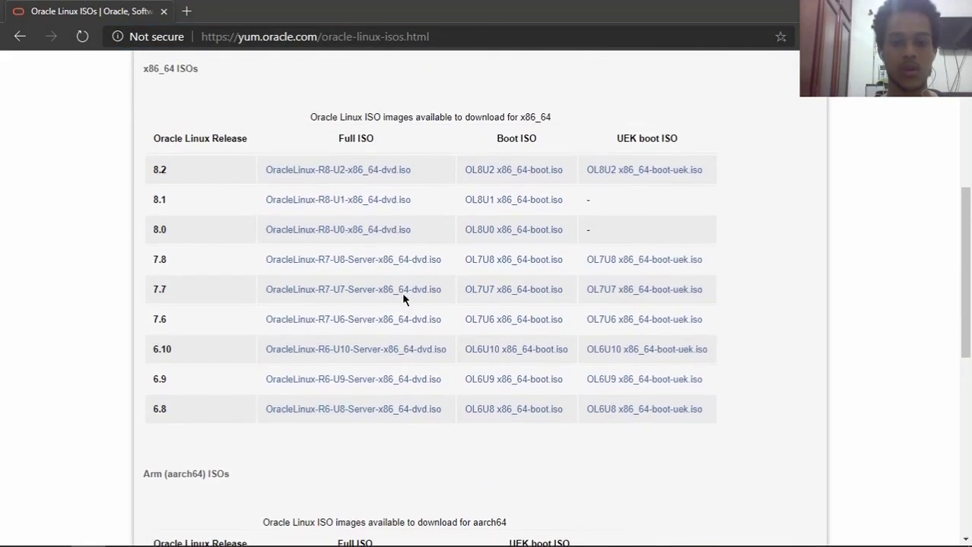
{"action": "left_click_drag", "start_coordinate": [178, 183], "coordinate": [85, 180]}
{"action": "left_click", "coordinate": [85, 179]}
{"action": "left_click_drag", "start_coordinate": [154, 416], "coordinate": [169, 420]}
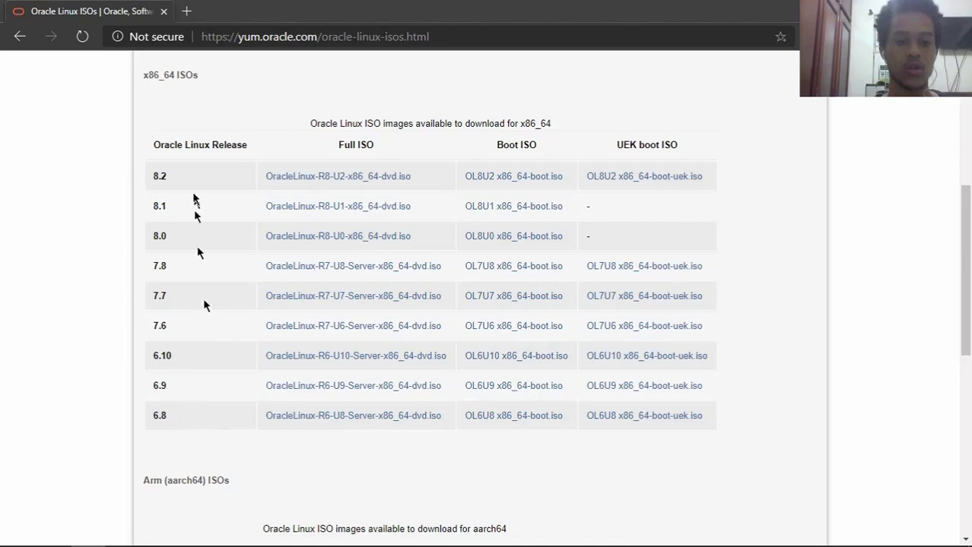
{"action": "mouse_move", "coordinate": [169, 181]}
{"action": "left_mouse_down"}
{"action": "mouse_move", "coordinate": [147, 189]}
{"action": "mouse_move", "coordinate": [154, 179]}
{"action": "left_mouse_up"}
{"action": "left_click", "coordinate": [171, 182]}
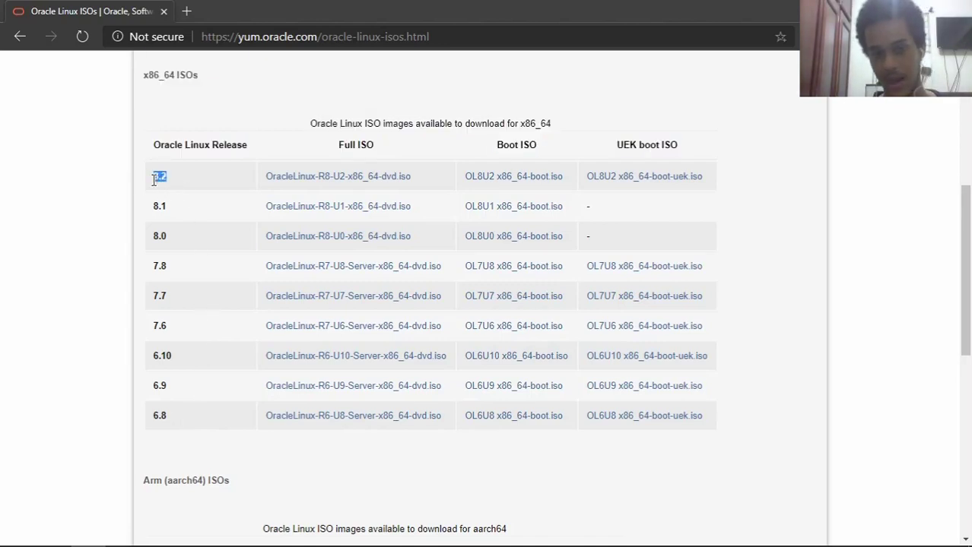
{"action": "left_click", "coordinate": [179, 187]}
{"action": "left_click_drag", "start_coordinate": [420, 187], "coordinate": [266, 191]}
{"action": "left_click", "coordinate": [384, 158]}
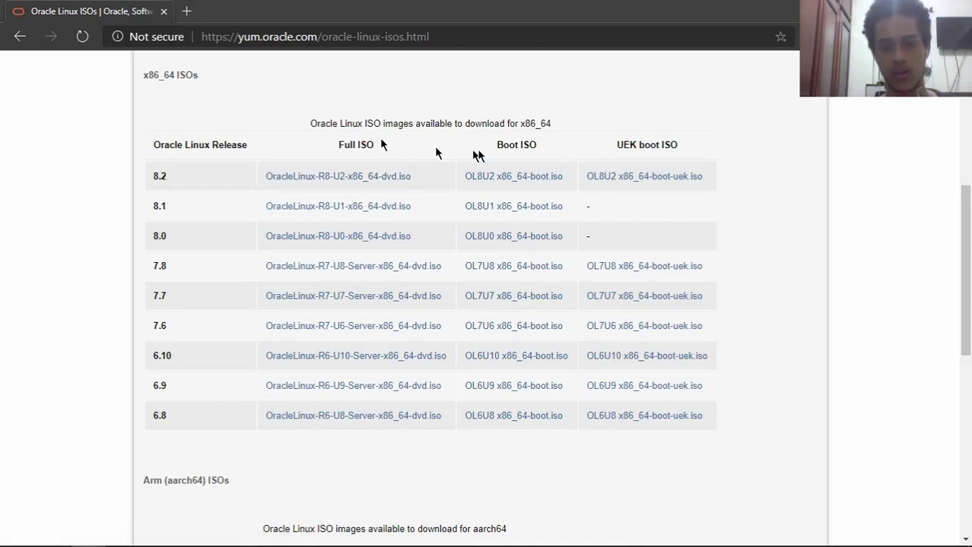
{"action": "triple_click", "coordinate": [534, 144]}
{"action": "left_click", "coordinate": [557, 152]}
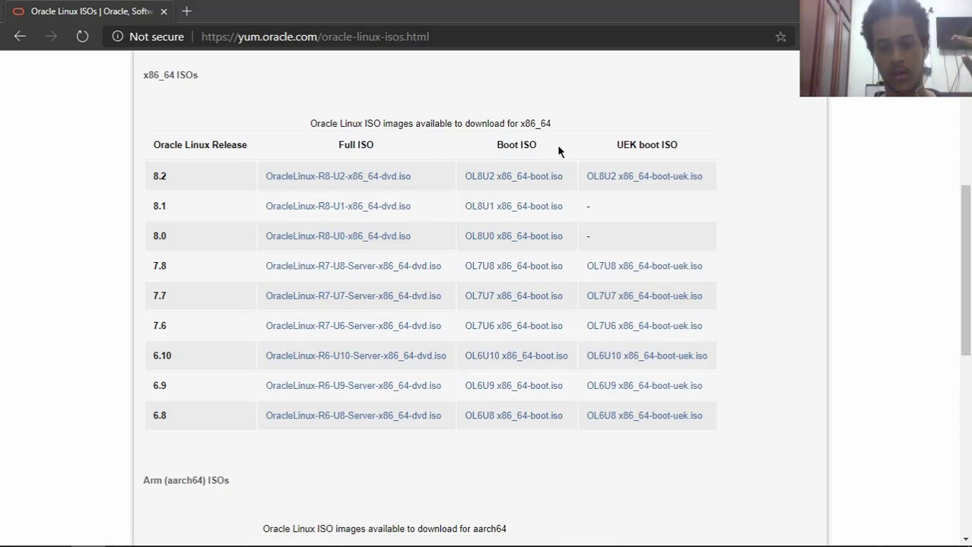
{"action": "left_click_drag", "start_coordinate": [496, 151], "coordinate": [534, 148]}
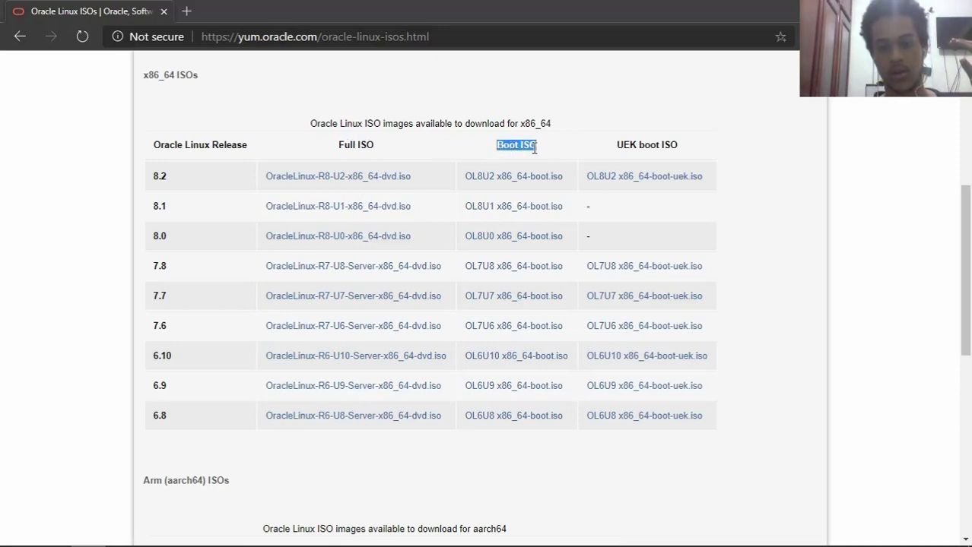
{"action": "left_click", "coordinate": [551, 153]}
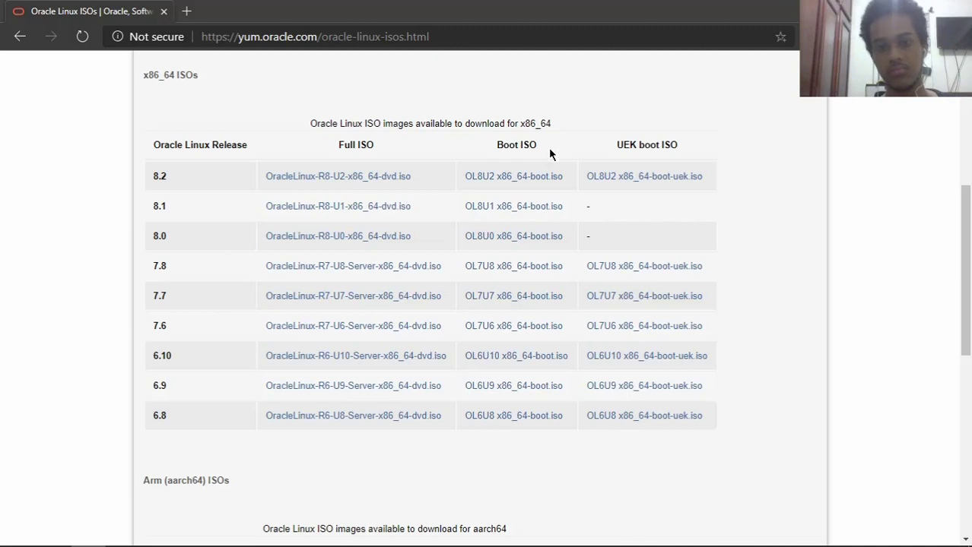
{"action": "left_click_drag", "start_coordinate": [617, 145], "coordinate": [635, 144]}
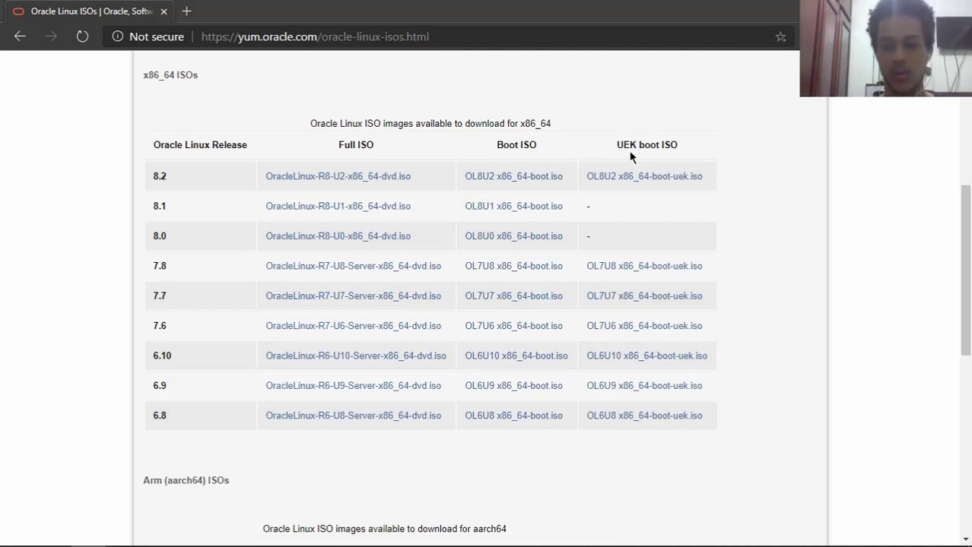
{"action": "double_click", "coordinate": [650, 144]}
{"action": "left_click", "coordinate": [708, 141]}
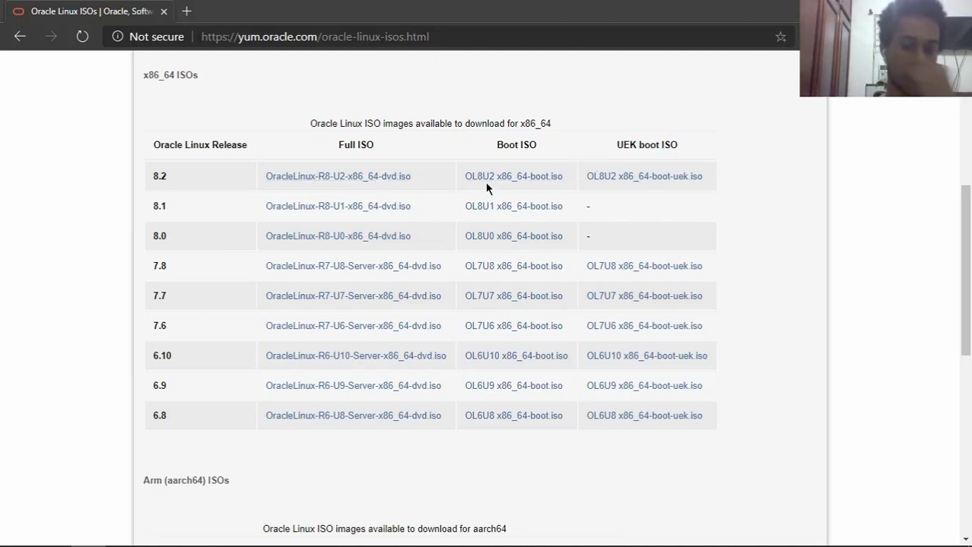
{"action": "scroll", "coordinate": [557, 187], "scroll_direction": "up", "scroll_amount": 3}
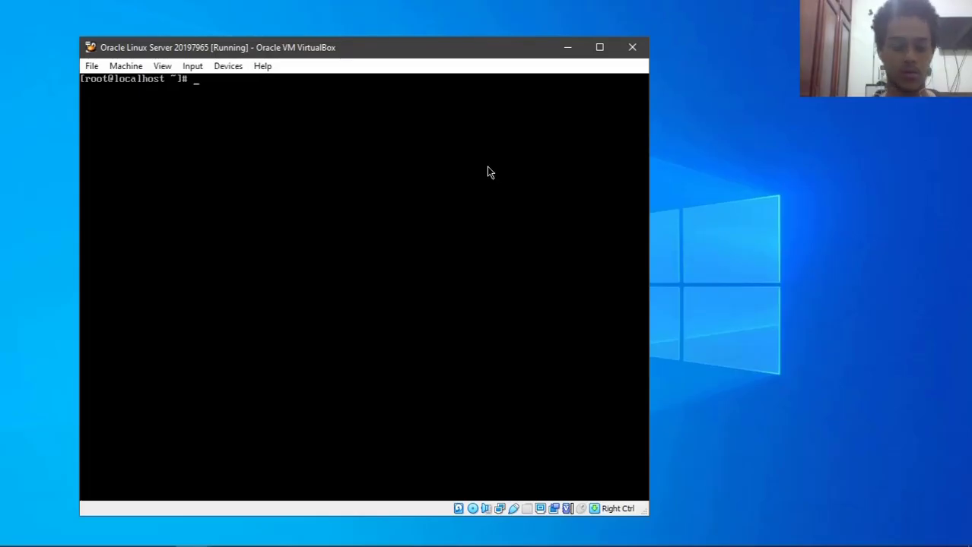
{"action": "type", "text": "cd /dev/"}
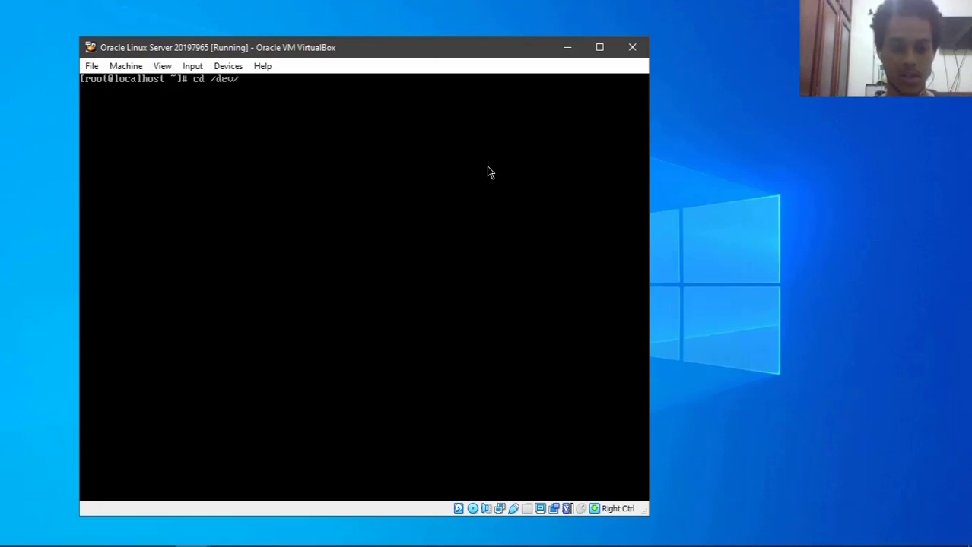
- Enter /dev and list its devices to locate the sr0 optical drive
{"action": "key", "text": "Return"}
{"action": "type", "text": "ls"}
{"action": "key", "text": "Return"}
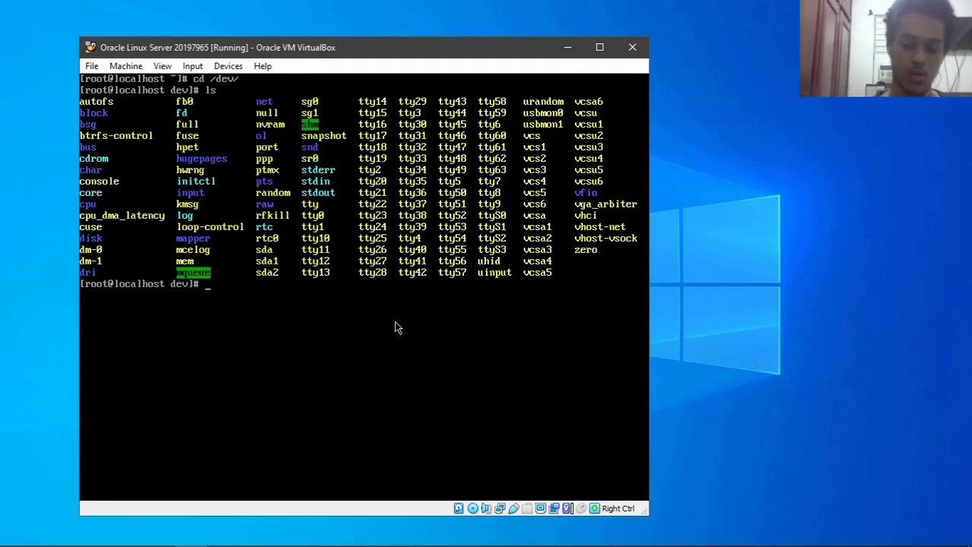
{"action": "type", "text": "mount sr0 "}
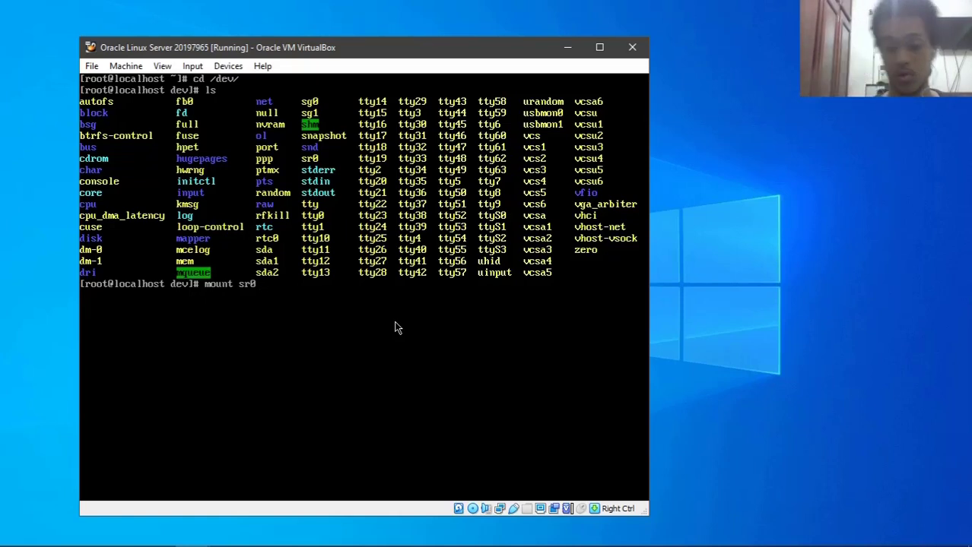
{"action": "type", "text": "/mnt/"}
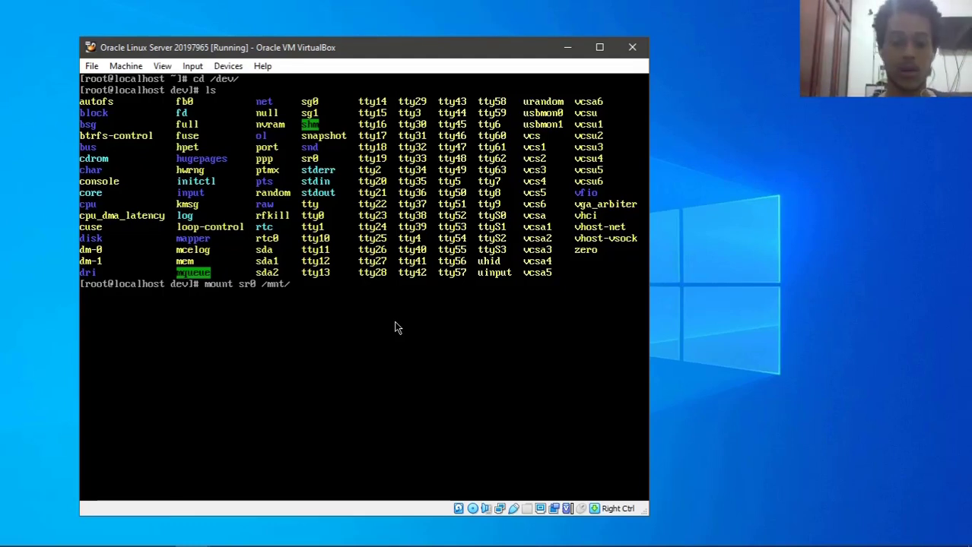
- Mount sr0 at /mnt and list the mounted disc's contents
{"action": "key", "text": "Return"}
{"action": "type", "text": "cd /mnt/"}
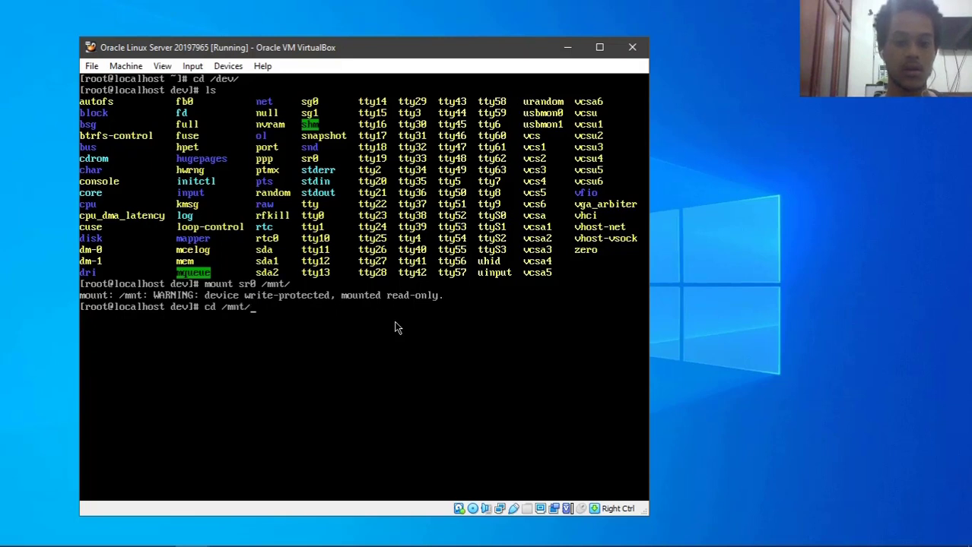
{"action": "key", "text": "Return"}
{"action": "type", "text": "ls"}
{"action": "key", "text": "Return"}
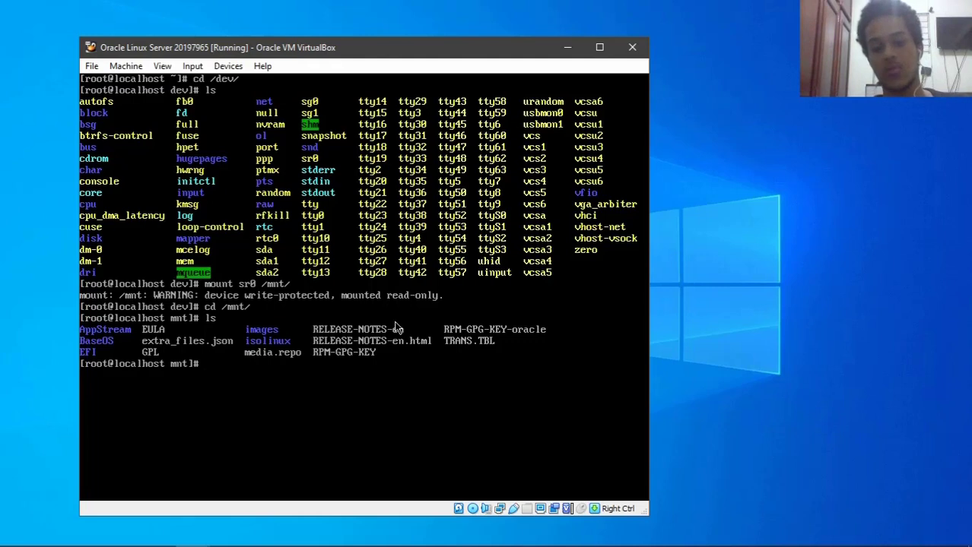
- Enter the disc's images folder and list its contents
{"action": "type", "text": "cd"}
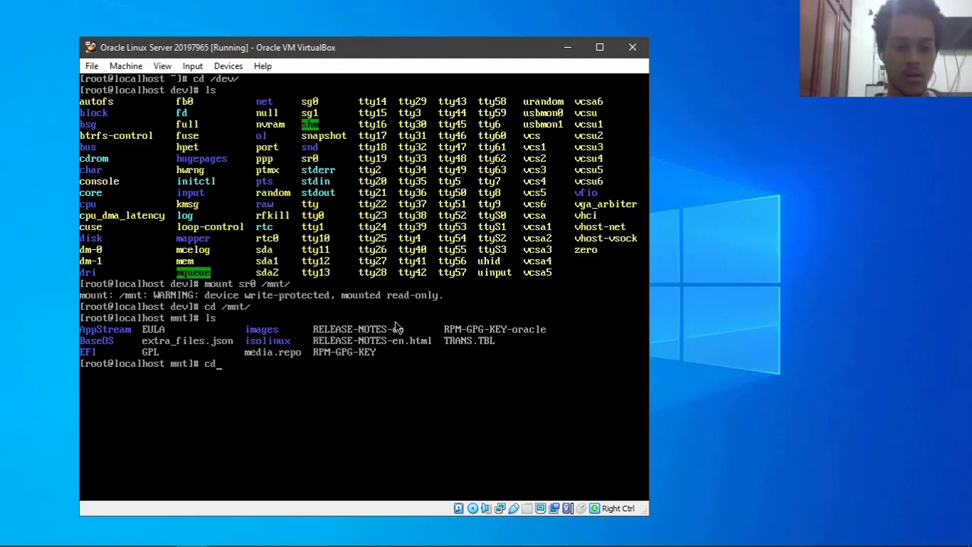
{"action": "type", "text": " im"}
{"action": "key", "text": "Tab"}
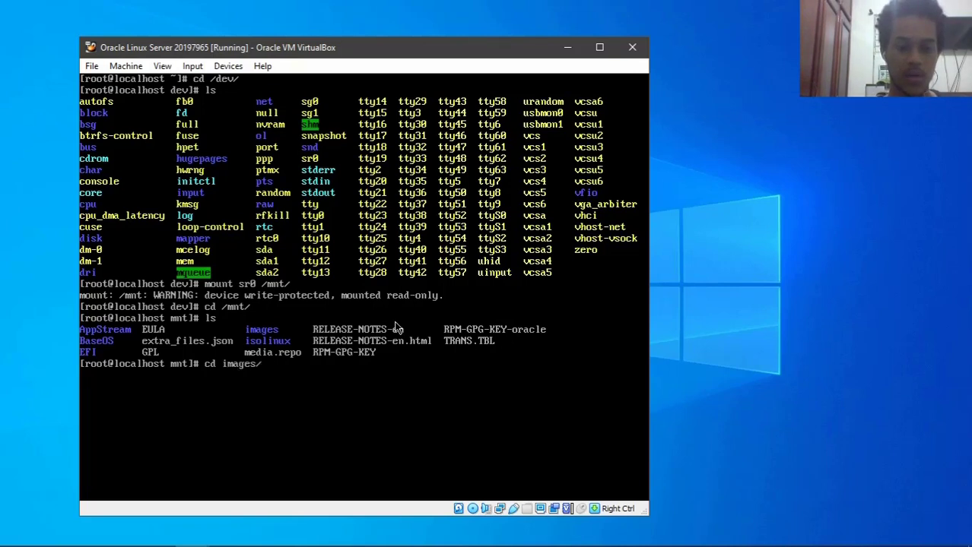
{"action": "key", "text": "Return"}
{"action": "type", "text": "ls"}
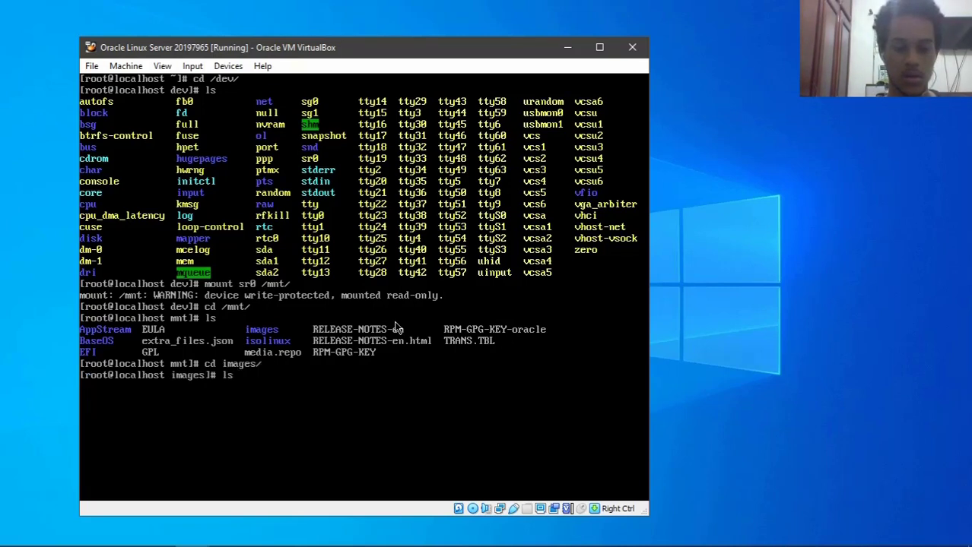
{"action": "key", "text": "Return"}
- Move into pxeboot and, on a cleared screen, list initrd.img, TRANS.TBL and vmlinuz
{"action": "type", "text": "cd px"}
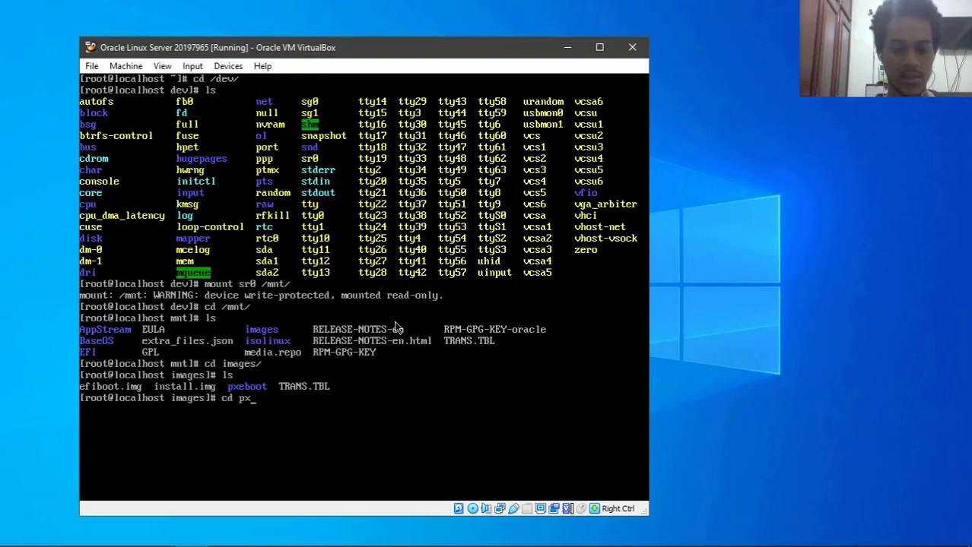
{"action": "key", "text": "Tab"}
{"action": "key", "text": "Return"}
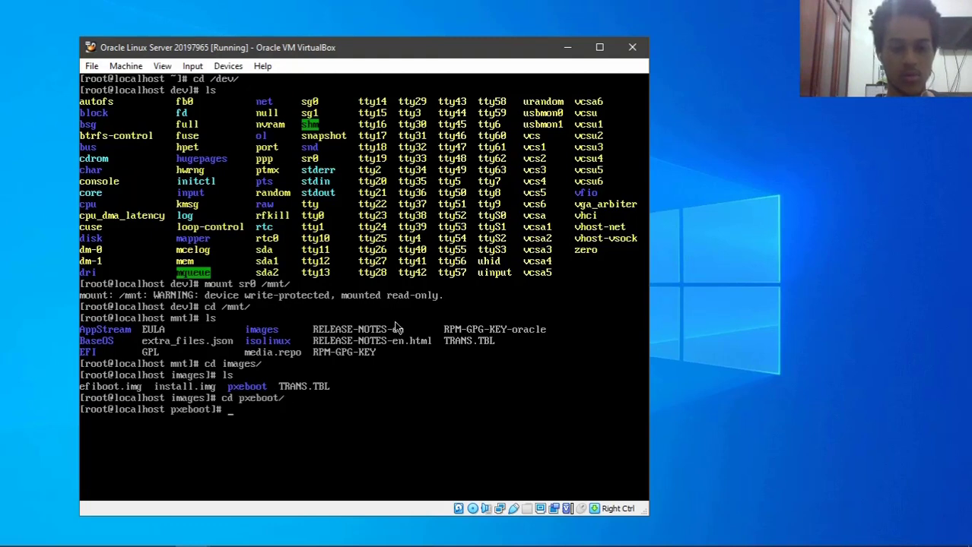
{"action": "type", "text": "clear"}
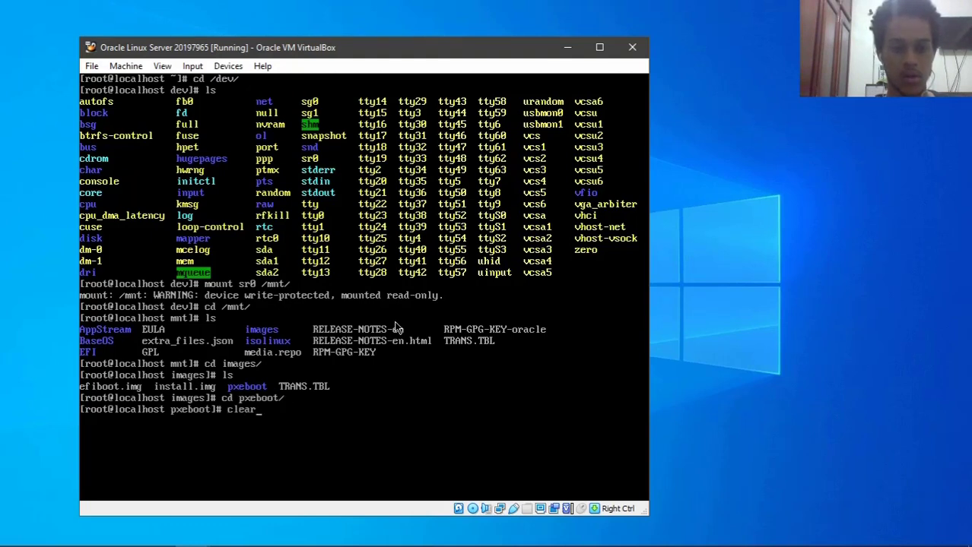
{"action": "key", "text": "Return"}
{"action": "type", "text": "ls"}
{"action": "key", "text": "Return"}
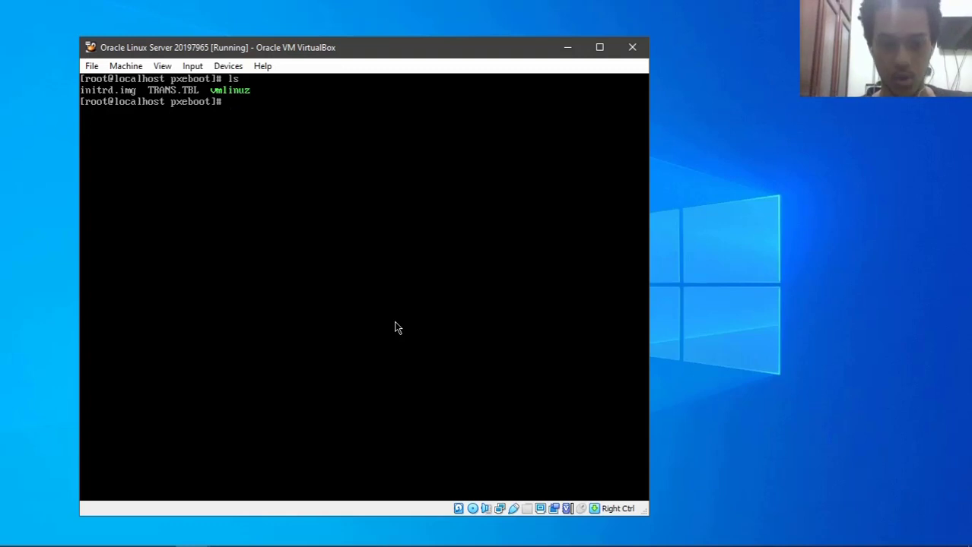
- Create /var/lib/tftpboot/oracle8 with mkdir -p, correcting the misspelled tftpboot path
{"action": "type", "text": "mkdir -"}
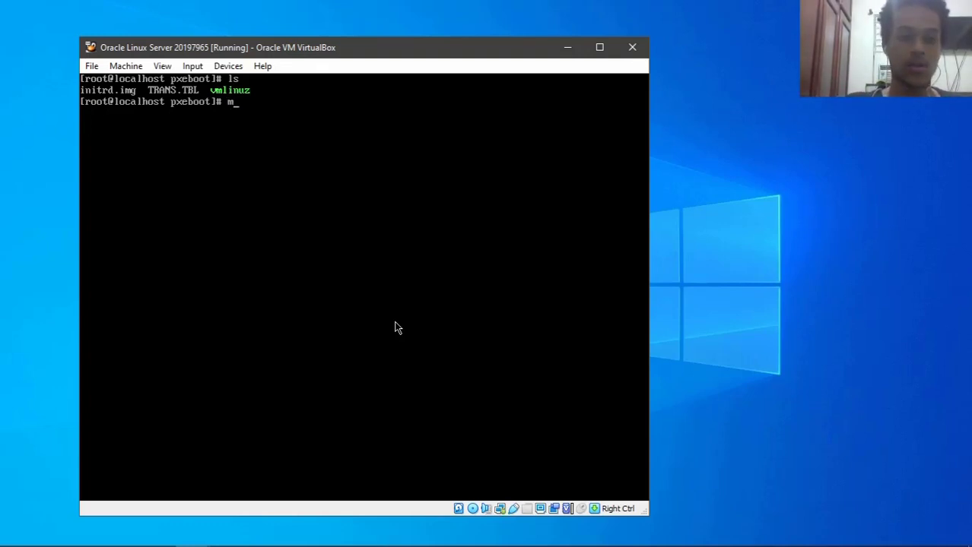
{"action": "type", "text": "p"}
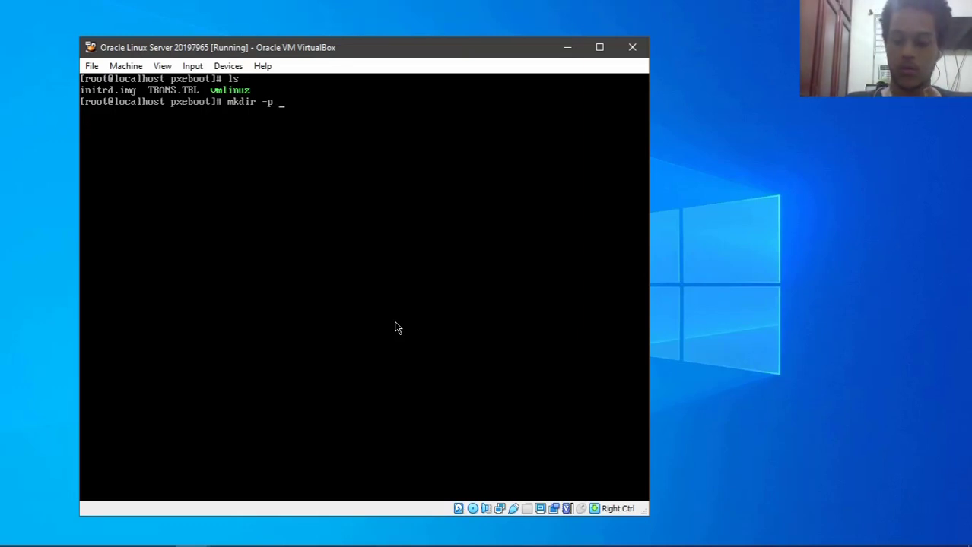
{"action": "type", "text": "/var/"}
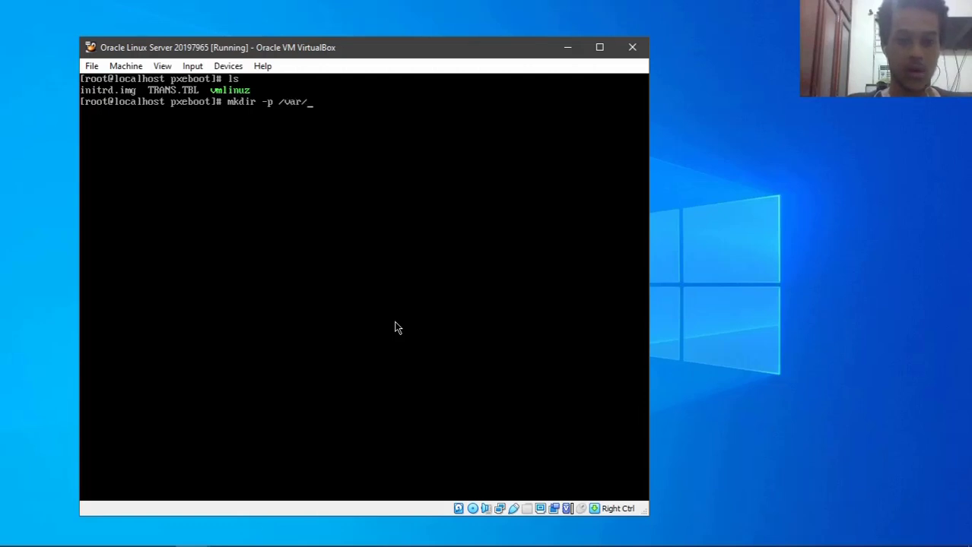
{"action": "type", "text": "lib/"}
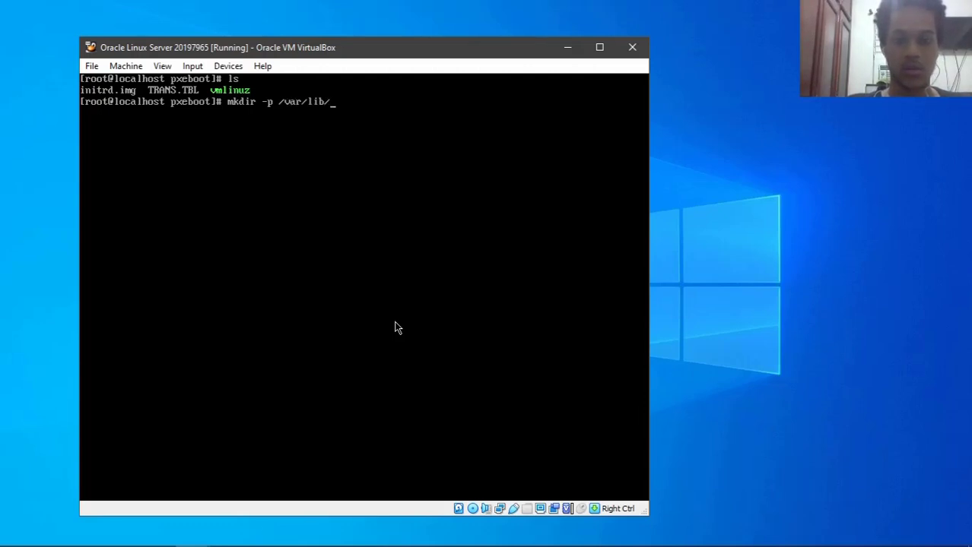
{"action": "type", "text": "tfp"}
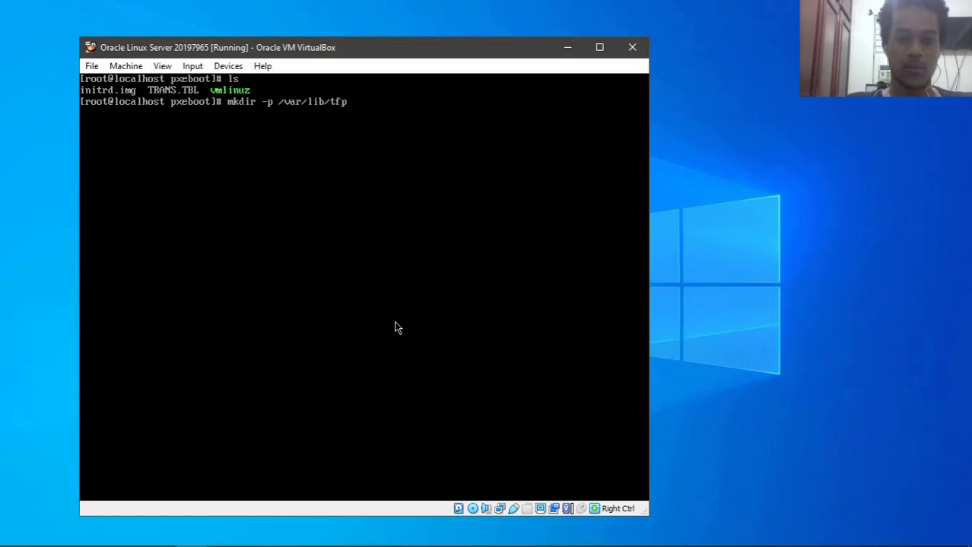
{"action": "type", "text": "boot/"}
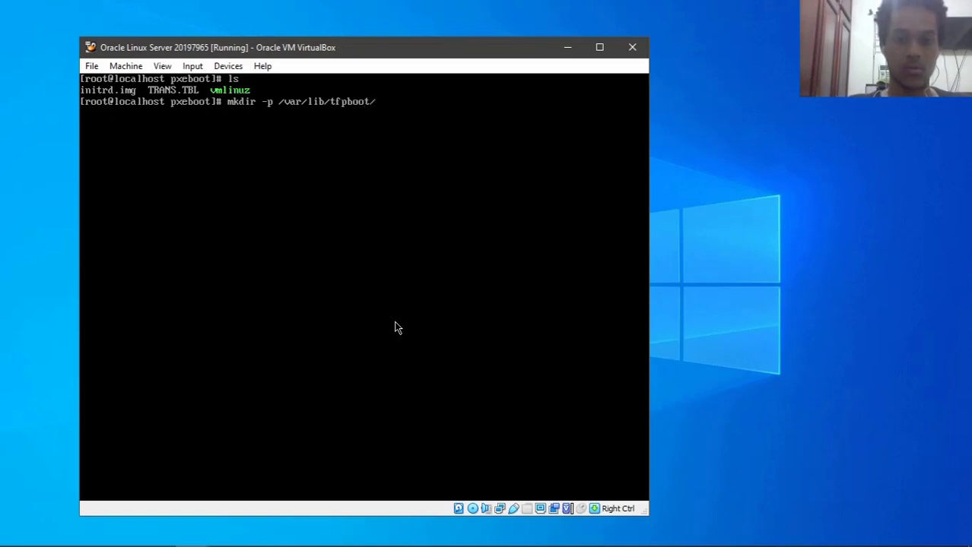
{"action": "key", "text": "BackSpace"}
{"action": "key", "text": "BackSpace"}
{"action": "key", "text": "BackSpace"}
{"action": "key", "text": "BackSpace"}
{"action": "key", "text": "BackSpace"}
{"action": "key", "text": "BackSpace"}
{"action": "key", "text": "BackSpace"}
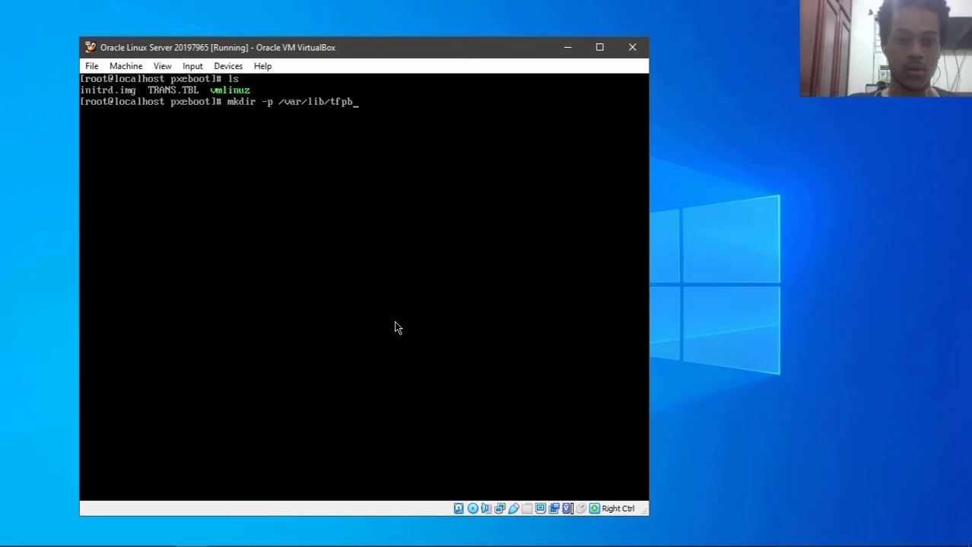
{"action": "type", "text": "ft"}
{"action": "key", "text": "Tab"}
{"action": "type", "text": "oracle"}
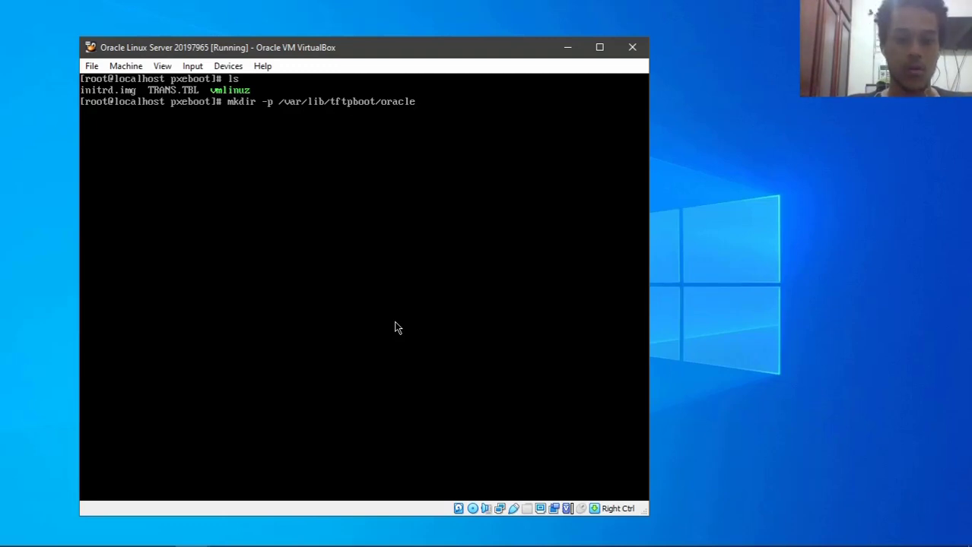
{"action": "type", "text": "8"}
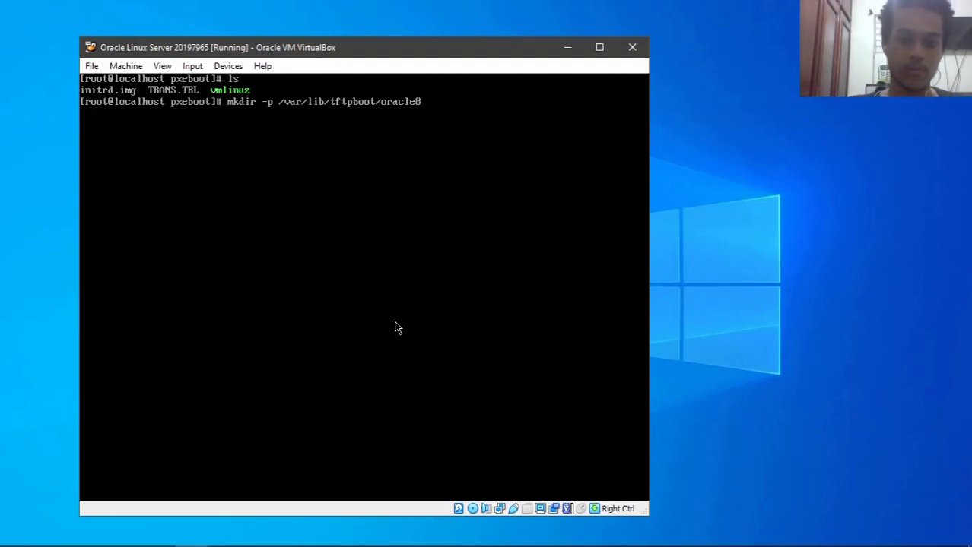
{"action": "key", "text": "Return"}
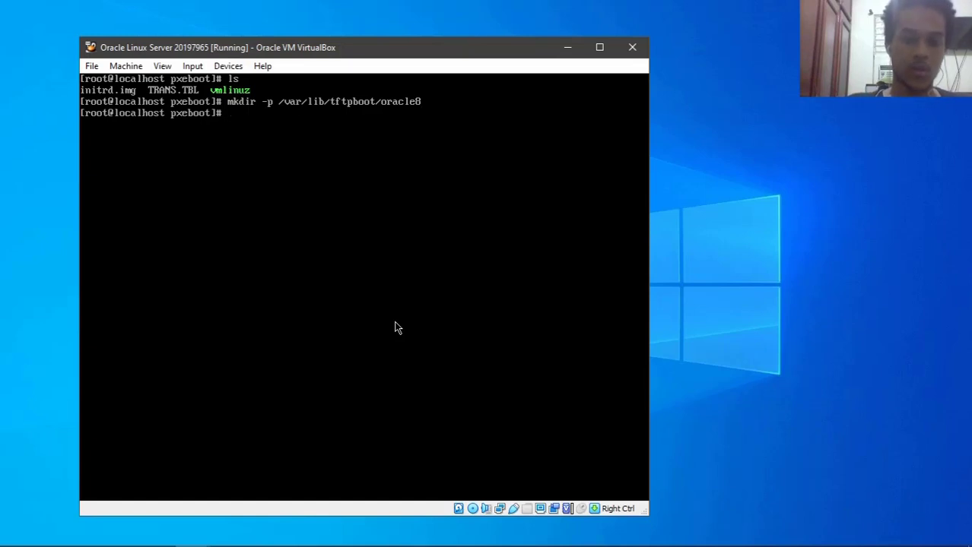
{"action": "type", "text": "cp"}
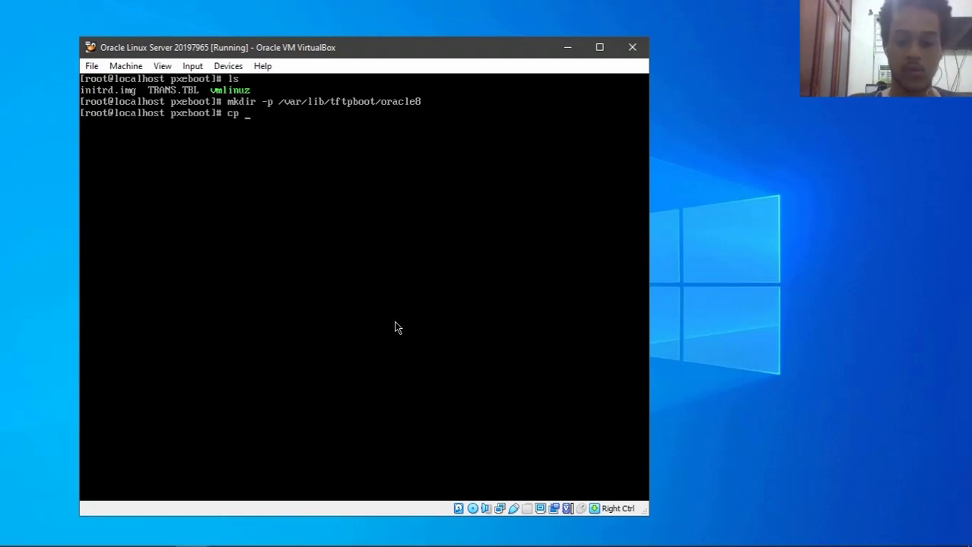
{"action": "type", "text": " -r"}
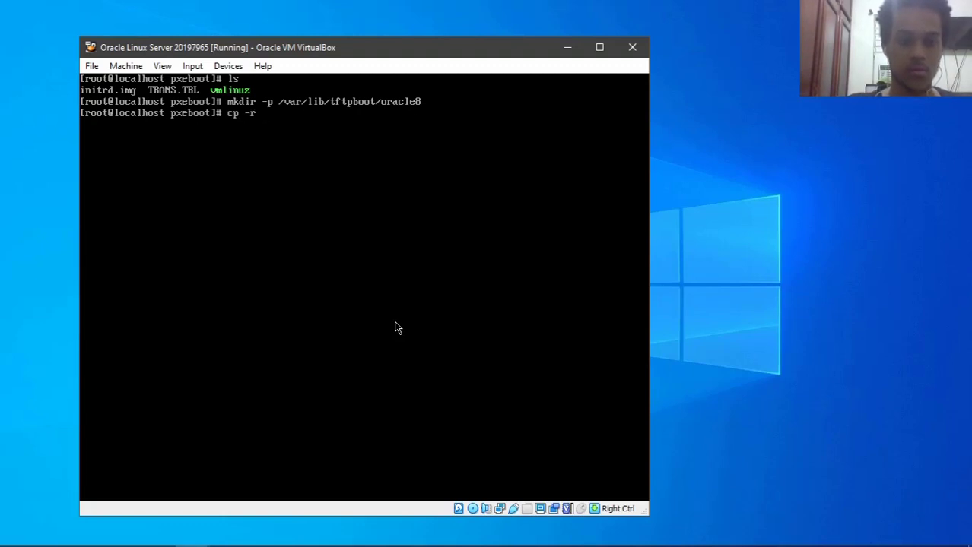
{"action": "type", "text": " initrd.img"}
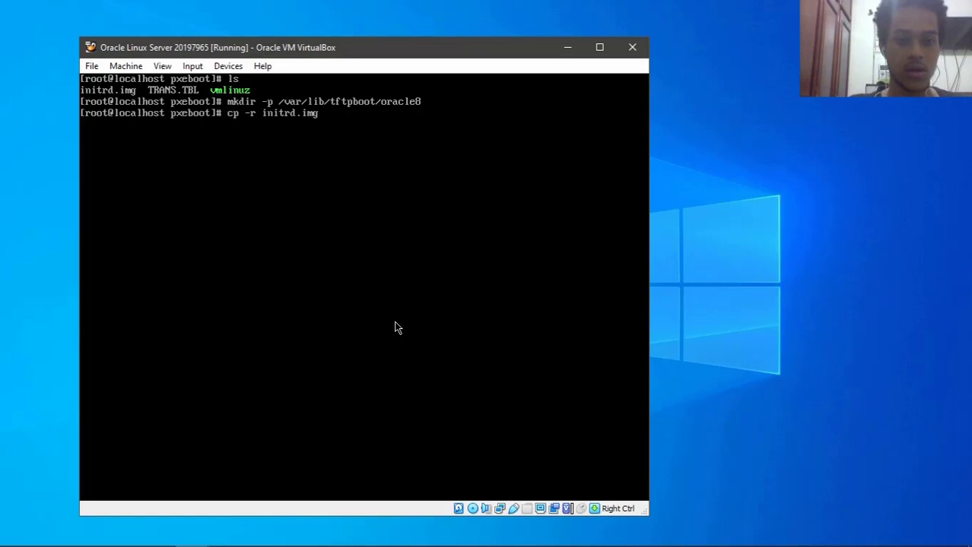
{"action": "type", "text": " /"}
{"action": "type", "text": "var"}
{"action": "type", "text": "/"}
- Copy initrd.img into /var/lib/tftpboot/oracle8
{"action": "key", "text": "BackSpace"}
{"action": "type", "text": "li"}
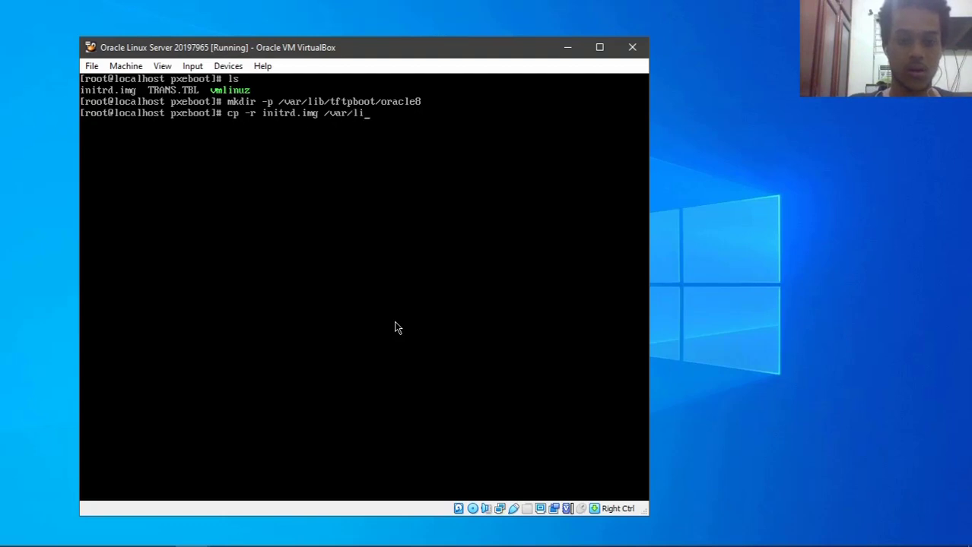
{"action": "type", "text": "b/tf"}
{"action": "key", "text": "Tab"}
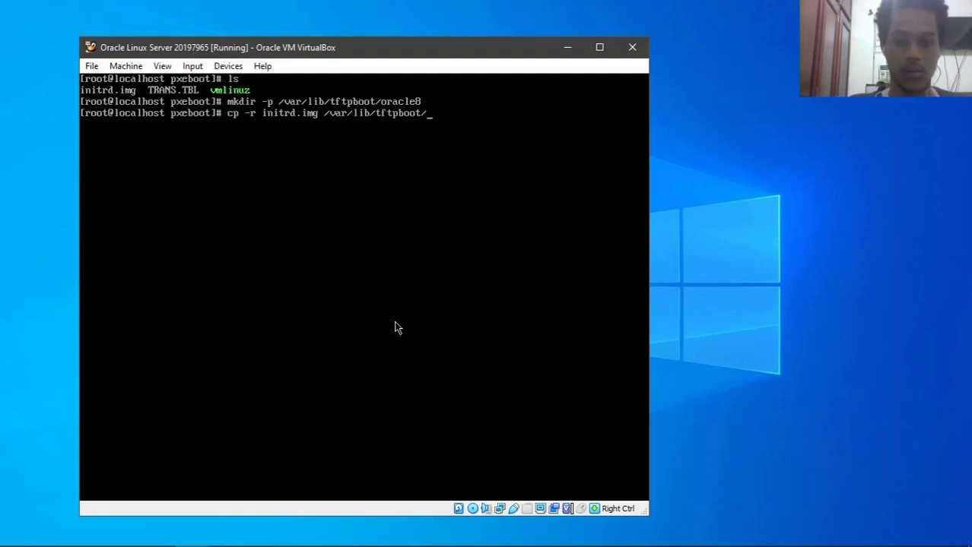
{"action": "type", "text": "ora"}
{"action": "key", "text": "Tab"}
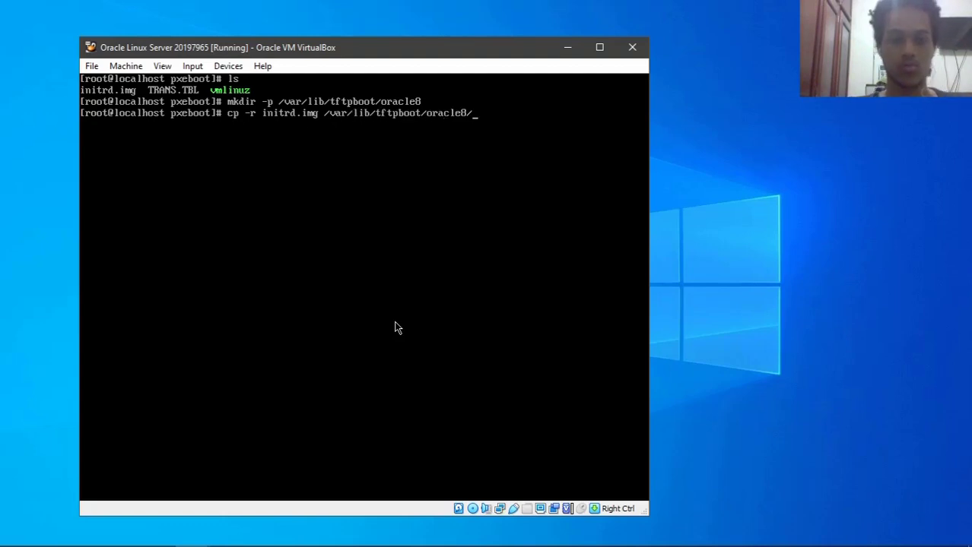
{"action": "key", "text": "Return"}
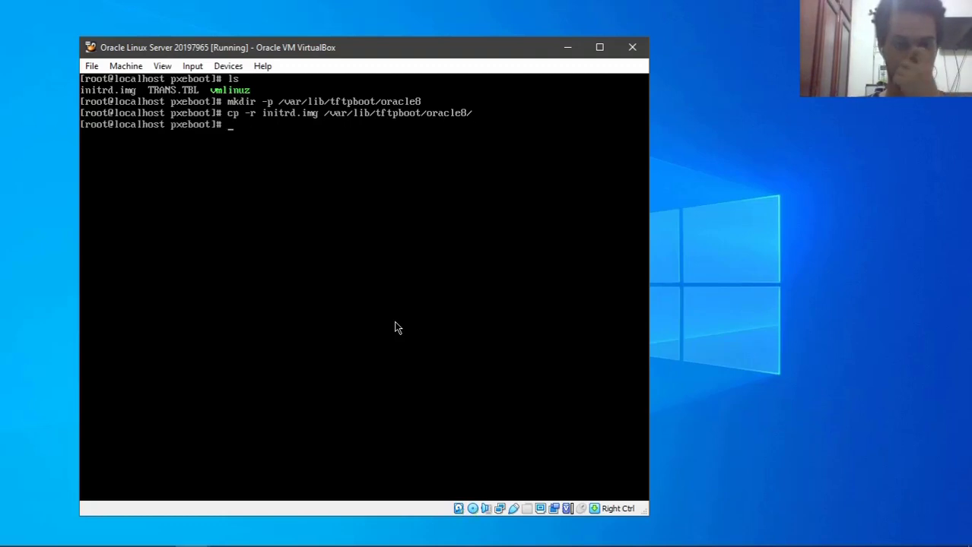
- Copy vmlinuz into the same oracle8 folder
{"action": "key", "text": "Up"}
{"action": "key", "text": "Left"}
{"action": "key", "text": "Left"}
{"action": "key", "text": "Left"}
{"action": "key", "text": "Left"}
{"action": "key", "text": "Left"}
{"action": "key", "text": "Left"}
{"action": "key", "text": "Left"}
{"action": "key", "text": "Left"}
{"action": "key", "text": "Left"}
{"action": "key", "text": "Left"}
{"action": "key", "text": "Left"}
{"action": "key", "text": "Left"}
{"action": "key", "text": "Left"}
{"action": "key", "text": "Left"}
{"action": "key", "text": "Left"}
{"action": "key", "text": "Left"}
{"action": "key", "text": "Left"}
{"action": "key", "text": "Left"}
{"action": "key", "text": "Left"}
{"action": "key", "text": "Left"}
{"action": "key", "text": "BackSpace"}
{"action": "key", "text": "BackSpace"}
{"action": "key", "text": "BackSpace"}
{"action": "key", "text": "BackSpace"}
{"action": "key", "text": "BackSpace"}
{"action": "key", "text": "BackSpace"}
{"action": "key", "text": "BackSpace"}
{"action": "key", "text": "BackSpace"}
{"action": "key", "text": "BackSpace"}
{"action": "key", "text": "BackSpace"}
{"action": "key", "text": "BackSpace"}
{"action": "type", "text": "vmli"}
{"action": "key", "text": "Tab"}
{"action": "key", "text": "Return"}
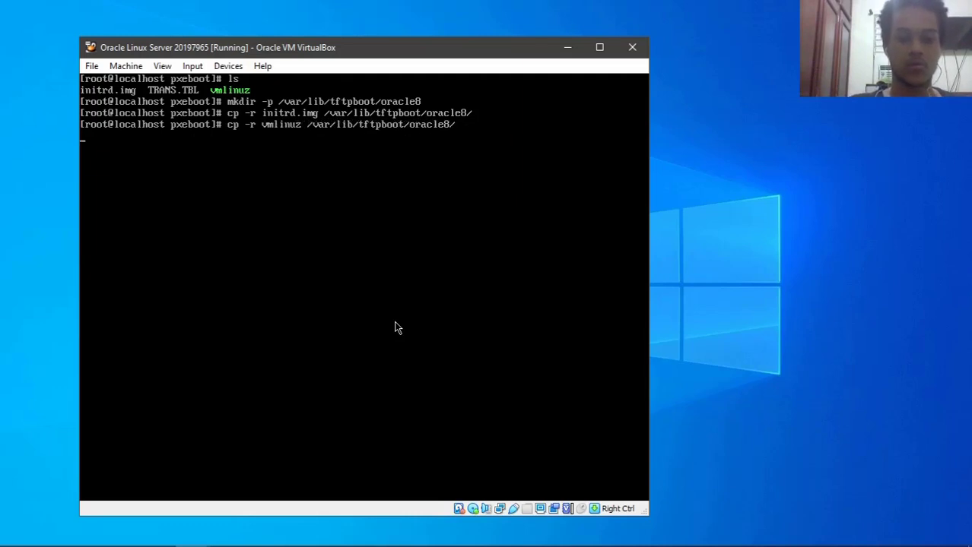
- Change into the oracle8 folder and list the two copied boot files
{"action": "key", "text": "Up"}
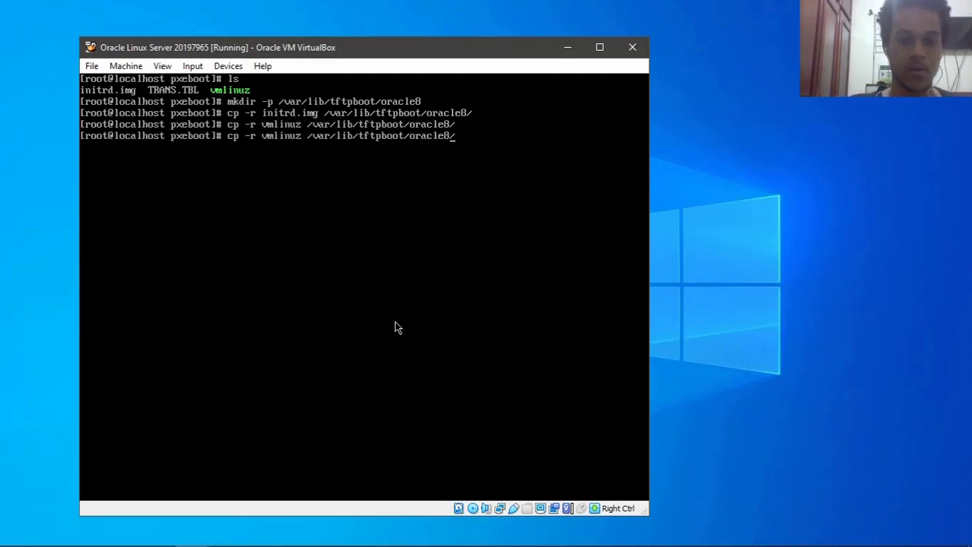
{"action": "key", "text": "Right"}
{"action": "key", "text": "Right"}
{"action": "key", "text": "BackSpace"}
{"action": "key", "text": "BackSpace"}
{"action": "key", "text": "BackSpace"}
{"action": "key", "text": "BackSpace"}
{"action": "key", "text": "BackSpace"}
{"action": "key", "text": "BackSpace"}
{"action": "key", "text": "BackSpace"}
{"action": "key", "text": "BackSpace"}
{"action": "key", "text": "BackSpace"}
{"action": "key", "text": "BackSpace"}
{"action": "key", "text": "BackSpace"}
{"action": "key", "text": "BackSpace"}
{"action": "key", "text": "BackSpace"}
{"action": "type", "text": "d"}
{"action": "key", "text": "Return"}
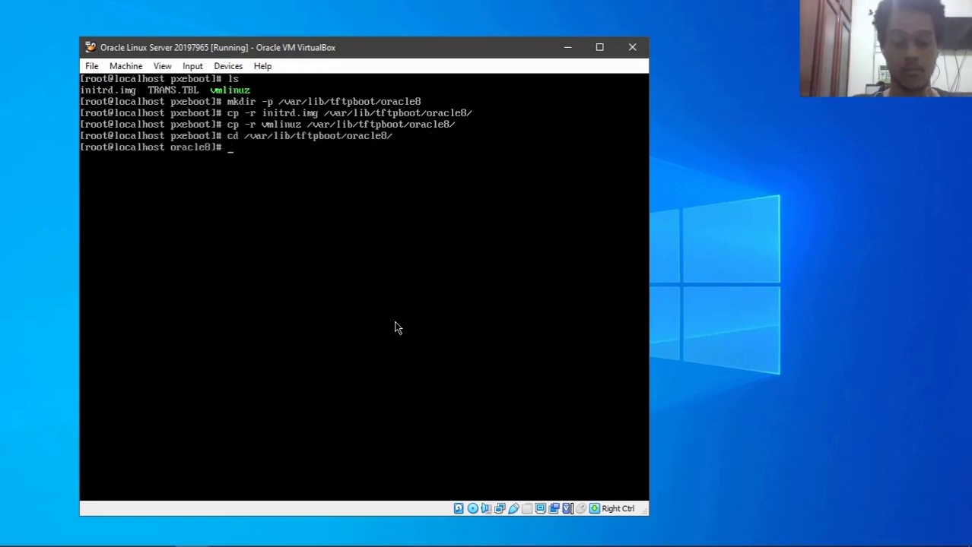
{"action": "type", "text": "ls"}
{"action": "key", "text": "Return"}
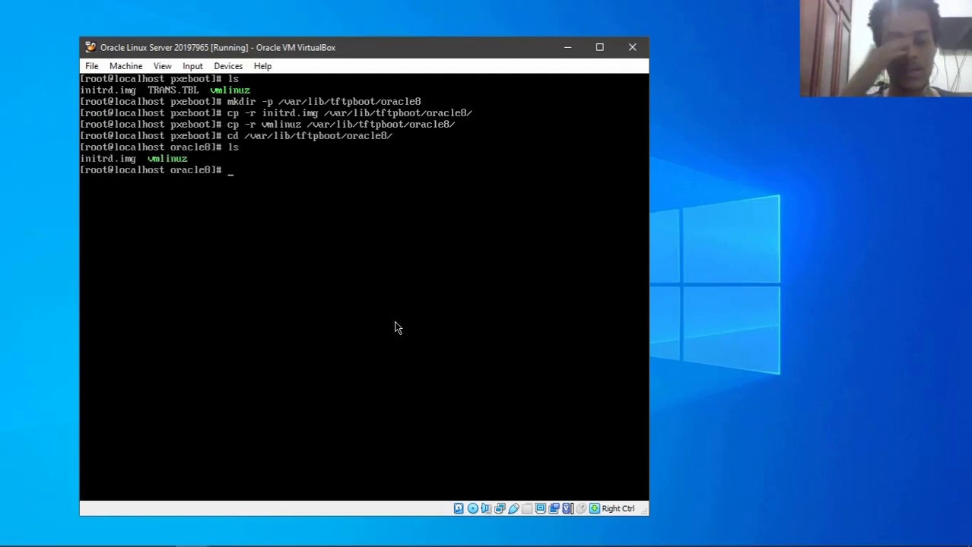
- Move up into /var/lib/tftpboot on a cleared screen and list its contents
{"action": "type", "text": "clear"}
{"action": "key", "text": "Return"}
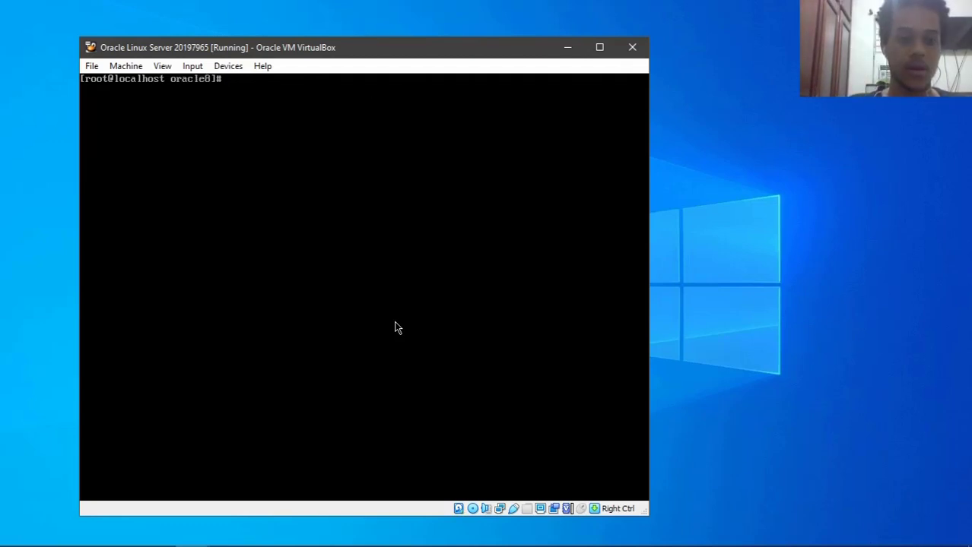
{"action": "type", "text": "cd .."}
{"action": "key", "text": "Return"}
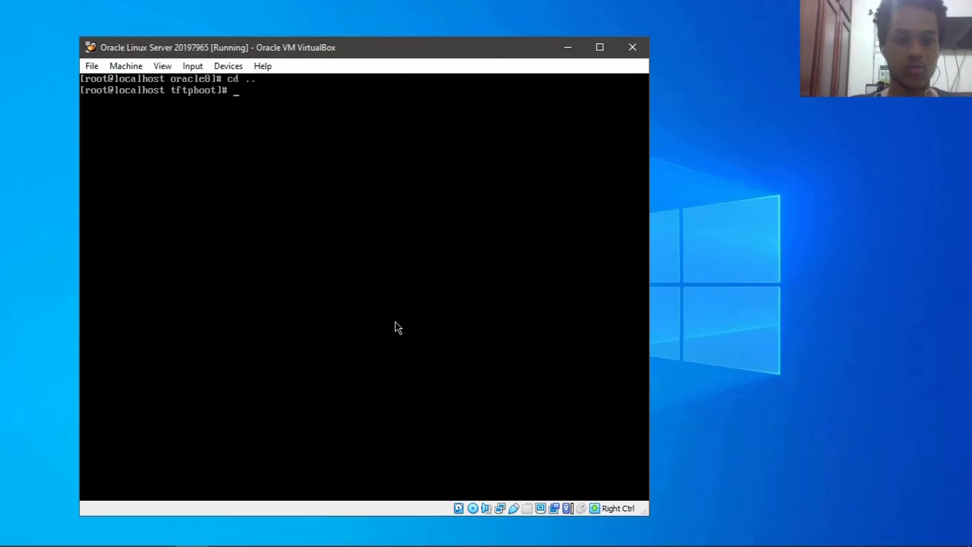
{"action": "type", "text": "clear"}
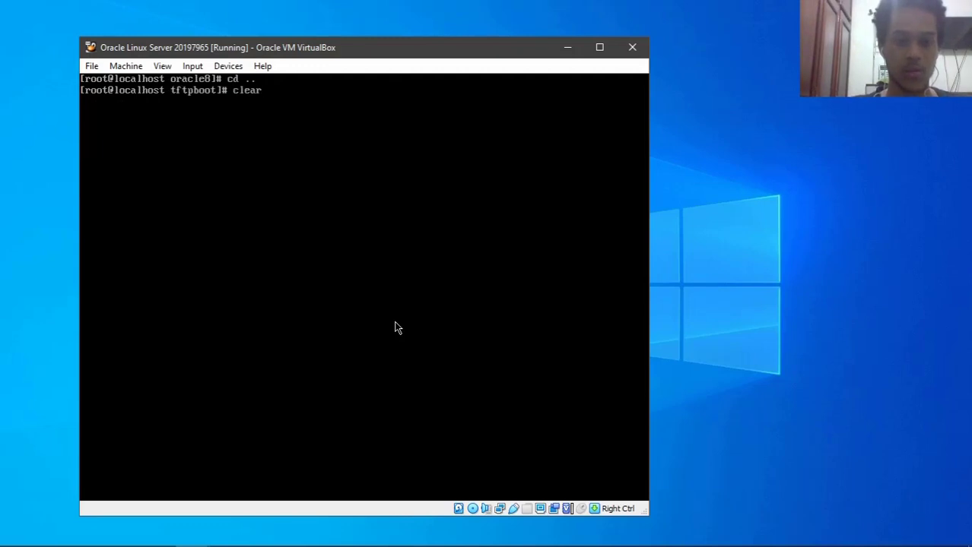
{"action": "key", "text": "Return"}
{"action": "type", "text": "ls"}
{"action": "key", "text": "Return"}
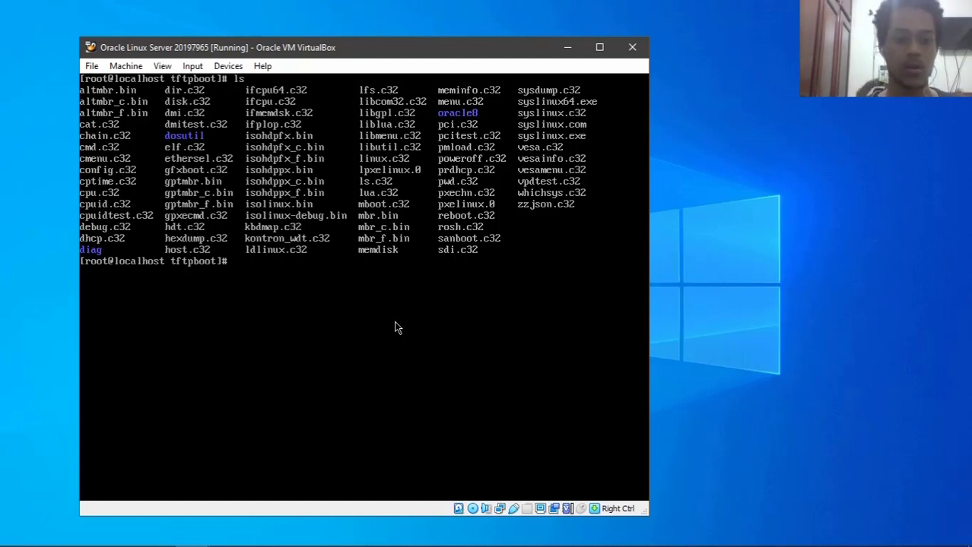
- Create the pxelinux.cfg directory with mkdir -p and clear the terminal
{"action": "type", "text": "mkdi"}
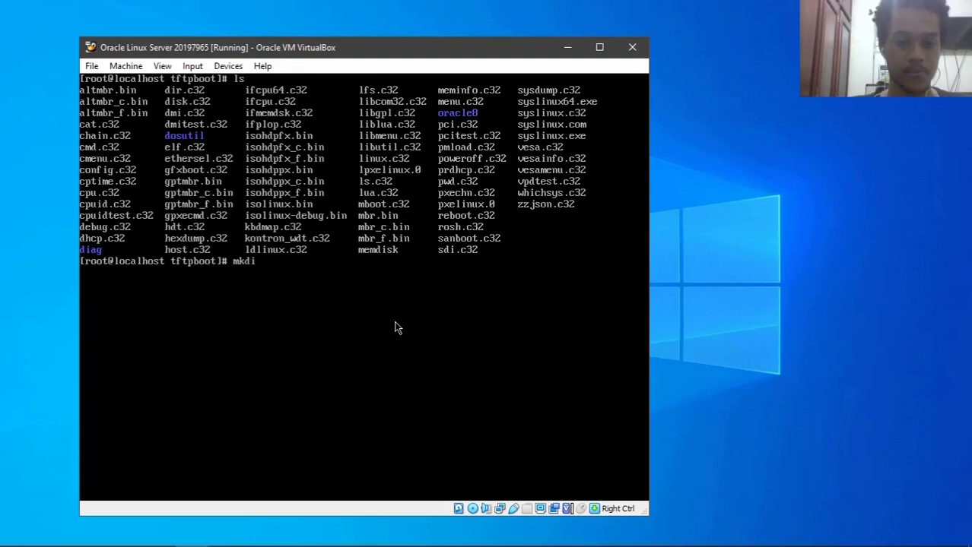
{"action": "type", "text": "r -p"}
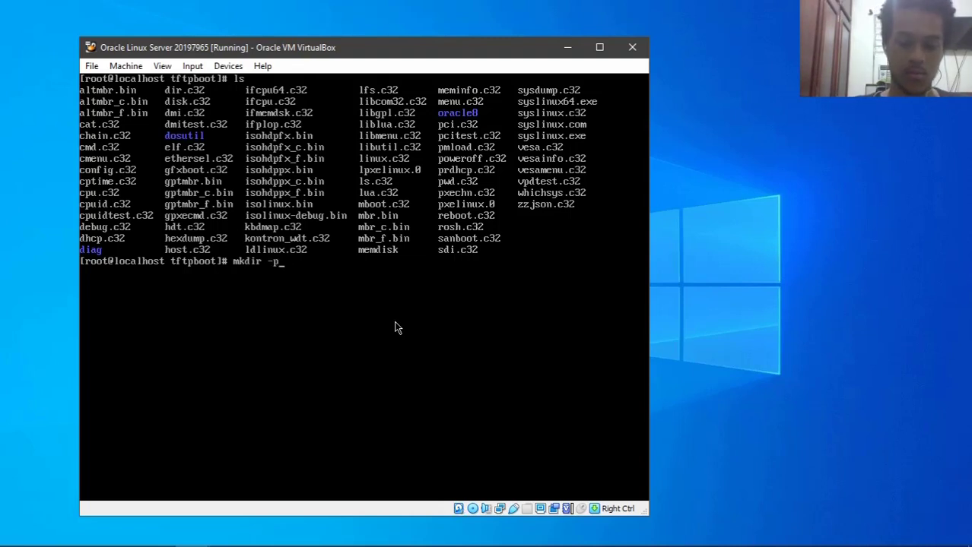
{"action": "type", "text": " pxeli"}
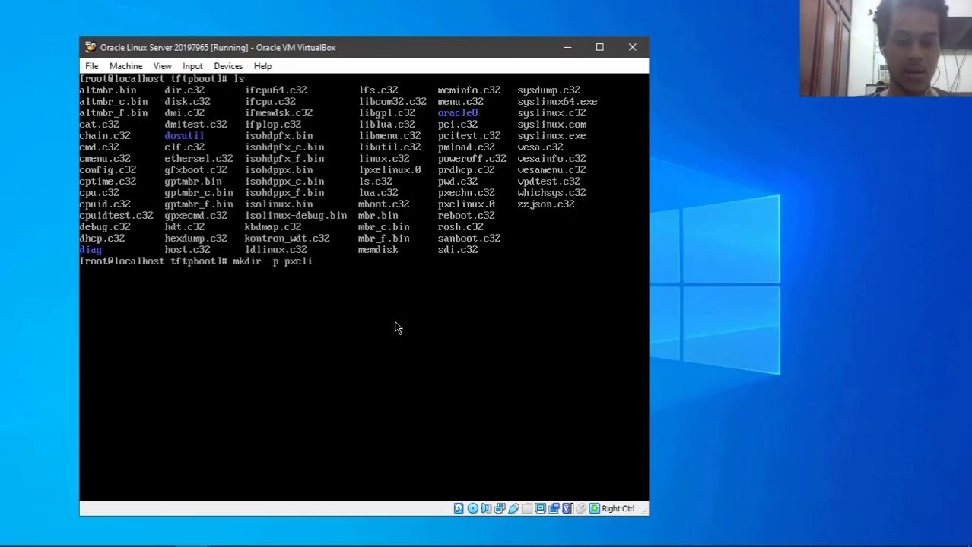
{"action": "type", "text": "nux.cfg"}
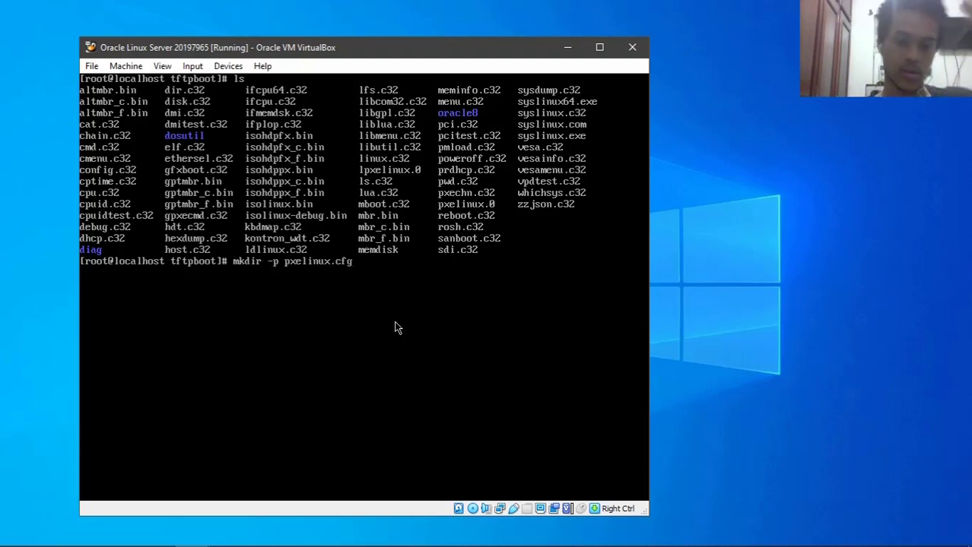
{"action": "key", "text": "Return"}
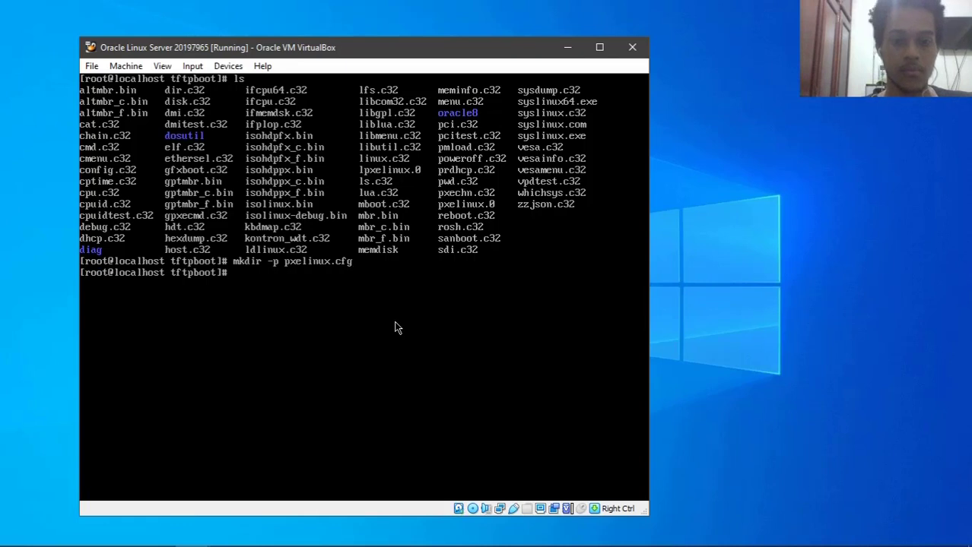
{"action": "type", "text": "clear"}
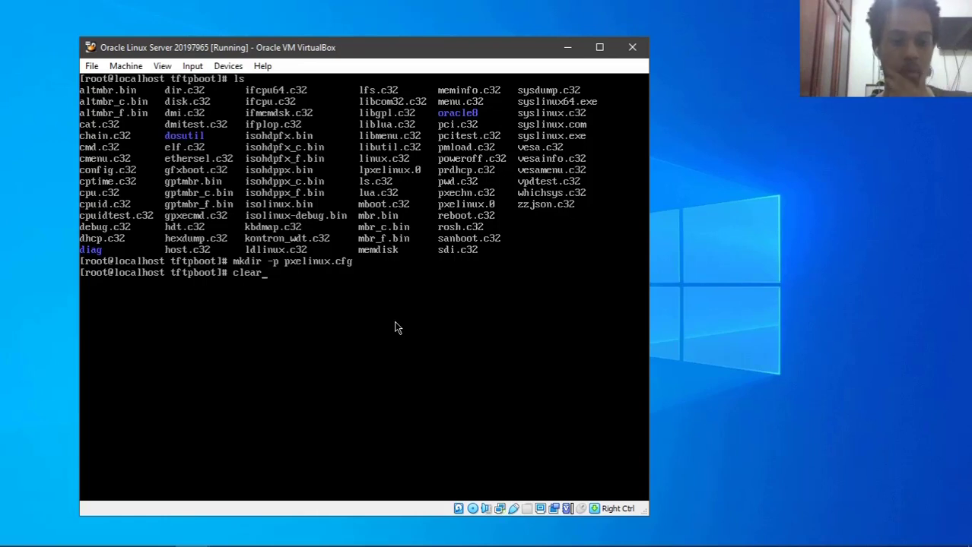
{"action": "key", "text": "Return"}
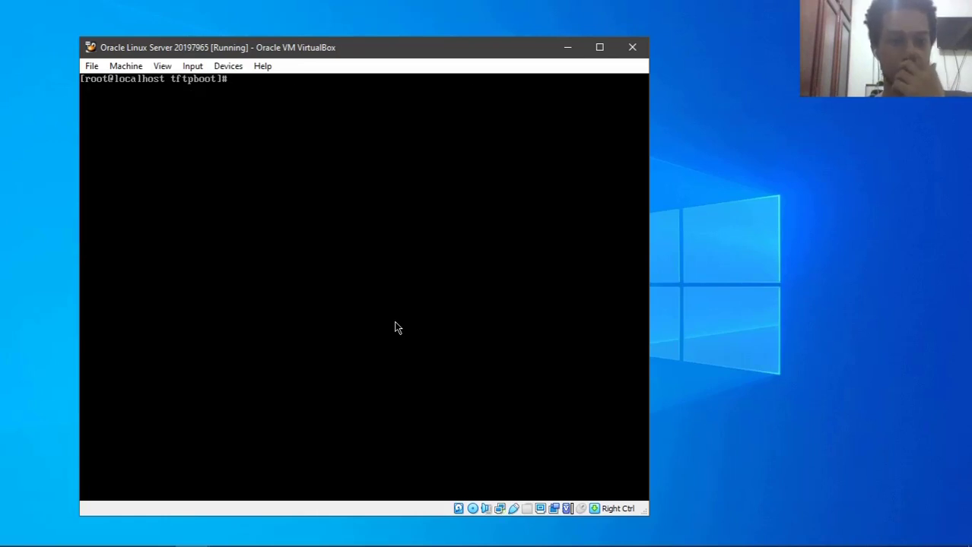
- Enter pxelinux.cfg, confirm it is empty, and start a new nano file named default
{"action": "type", "text": "mkdir -p pxelinux.cfg"}
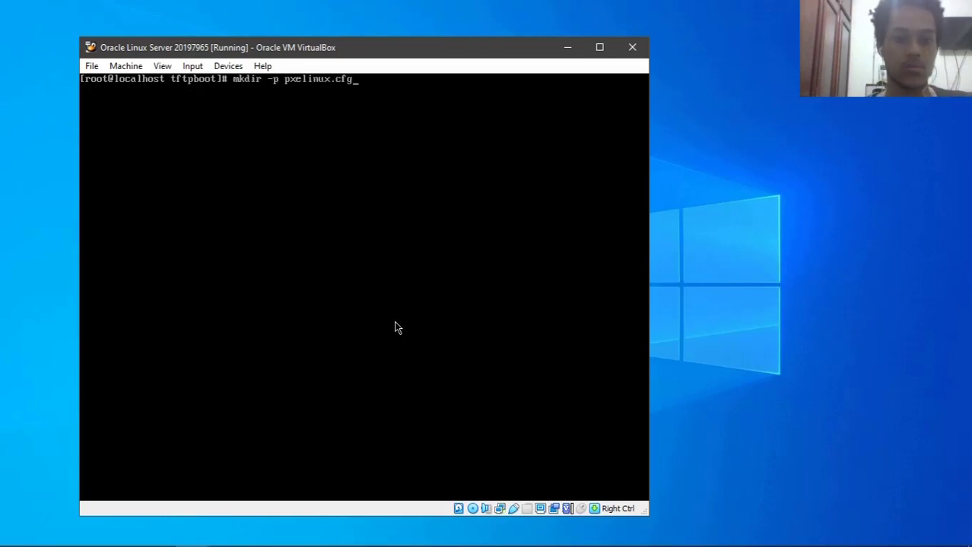
{"action": "key", "text": "BackSpace"}
{"action": "key", "text": "BackSpace"}
{"action": "key", "text": "BackSpace"}
{"action": "key", "text": "BackSpace"}
{"action": "key", "text": "BackSpace"}
{"action": "key", "text": "BackSpace"}
{"action": "key", "text": "BackSpace"}
{"action": "key", "text": "BackSpace"}
{"action": "key", "text": "BackSpace"}
{"action": "key", "text": "BackSpace"}
{"action": "key", "text": "BackSpace"}
{"action": "key", "text": "BackSpace"}
{"action": "key", "text": "BackSpace"}
{"action": "key", "text": "BackSpace"}
{"action": "key", "text": "BackSpace"}
{"action": "key", "text": "BackSpace"}
{"action": "key", "text": "BackSpace"}
{"action": "key", "text": "BackSpace"}
{"action": "key", "text": "BackSpace"}
{"action": "key", "text": "BackSpace"}
{"action": "type", "text": "cd px"}
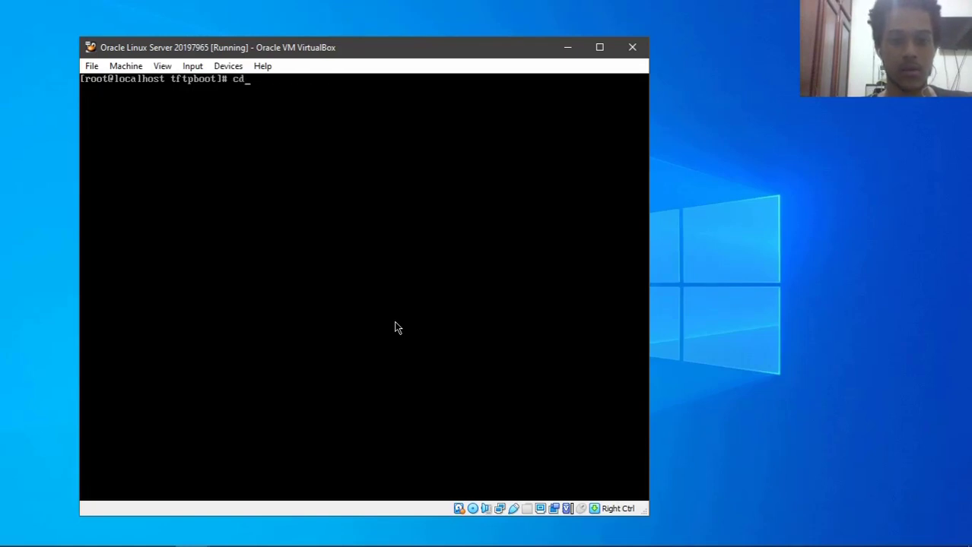
{"action": "key", "text": "Tab"}
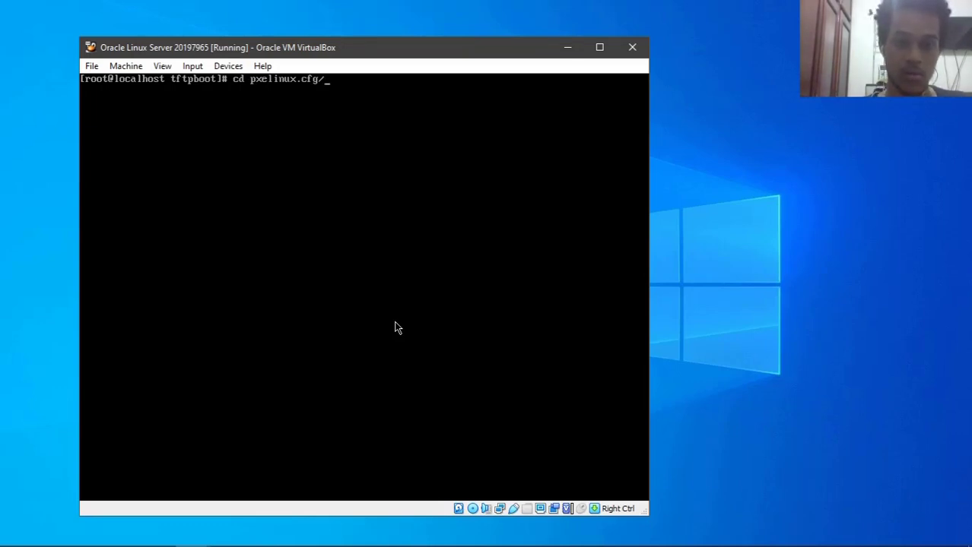
{"action": "key", "text": "BackSpace"}
{"action": "key", "text": "Return"}
{"action": "type", "text": "ls"}
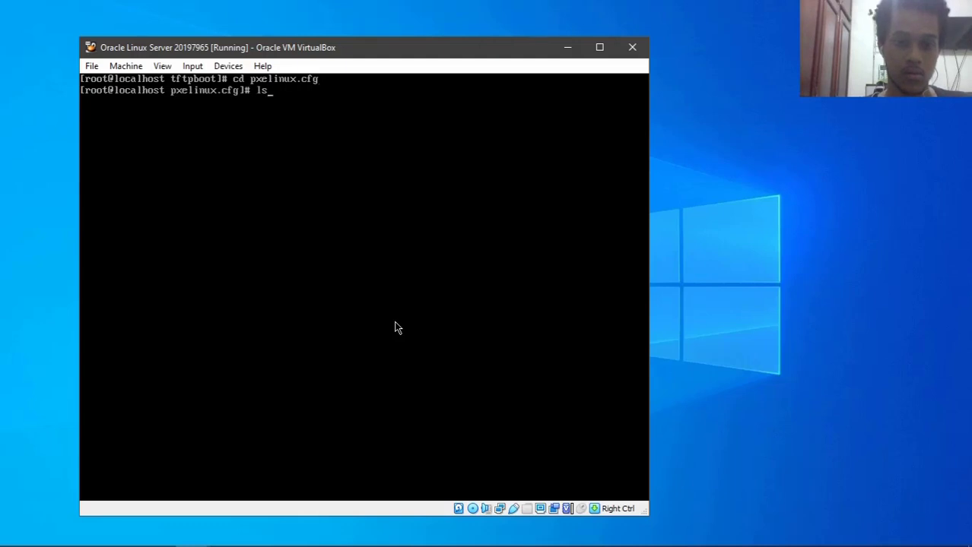
{"action": "key", "text": "Return"}
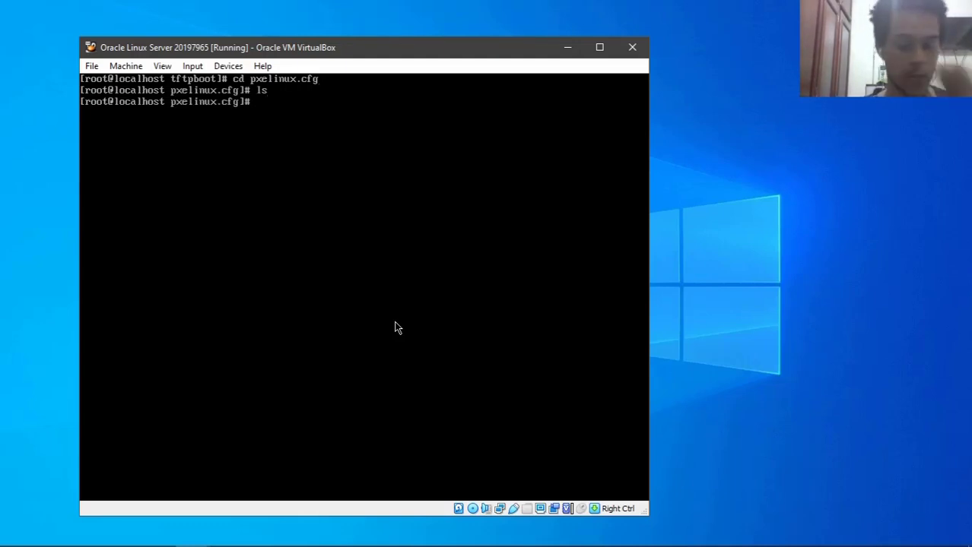
{"action": "type", "text": "nano de"}
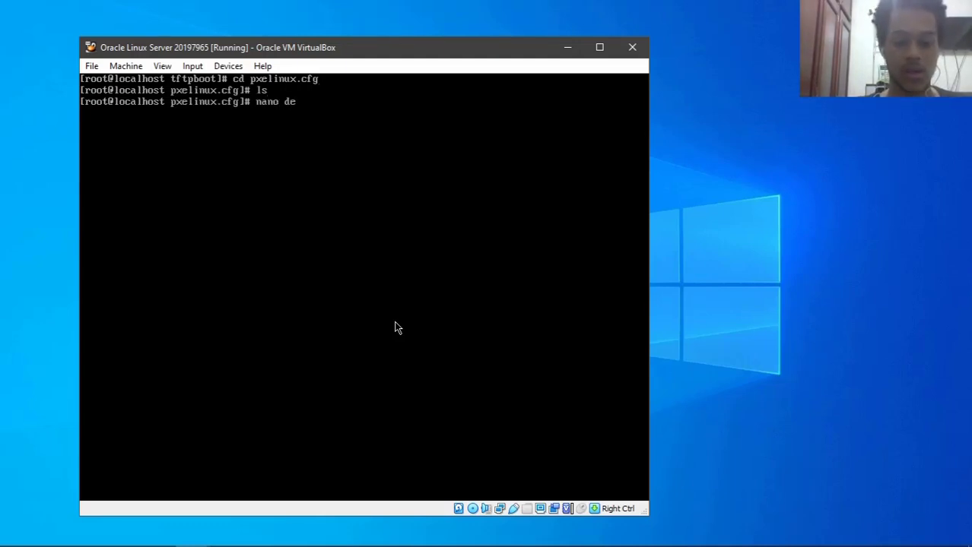
{"action": "type", "text": "fault"}
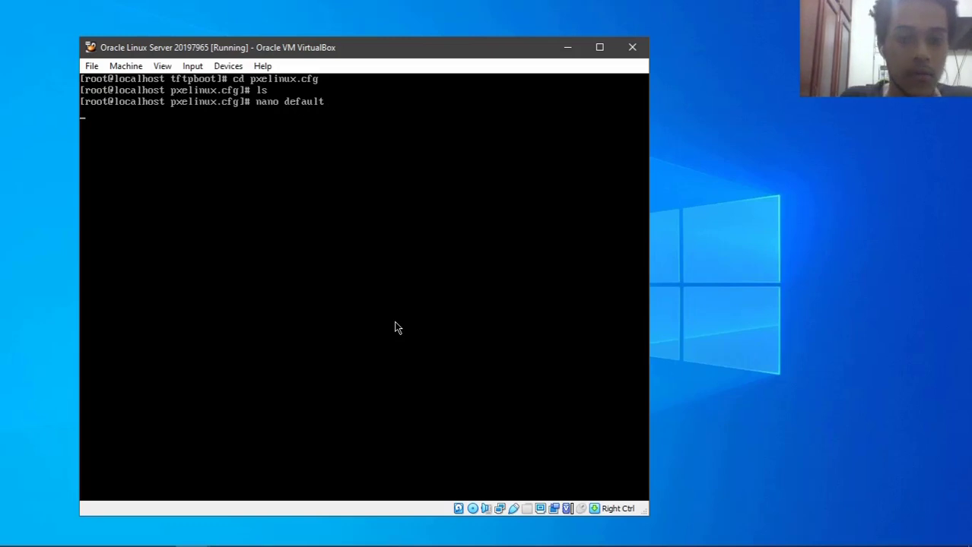
{"action": "key", "text": "Return"}
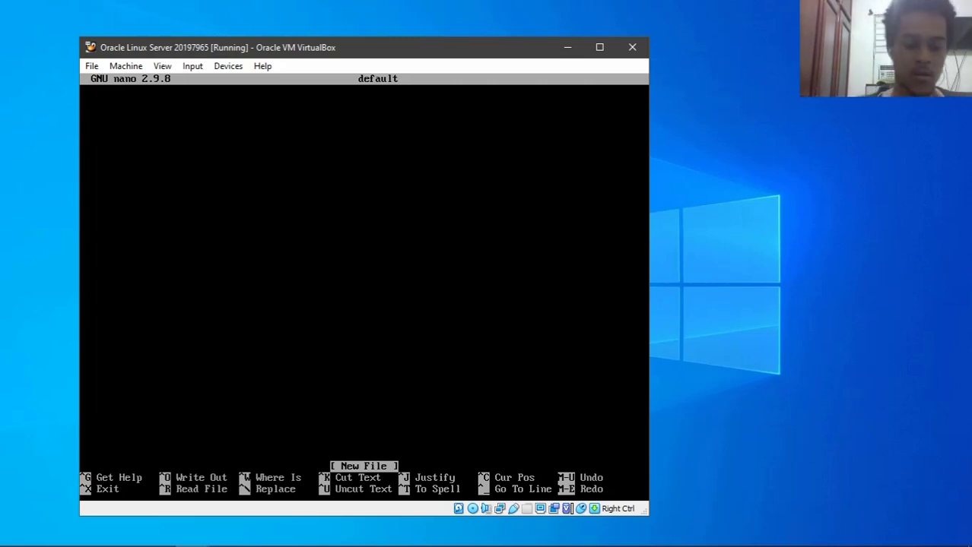
- Type the lines 'default menu.c32', 'prompt 1' and 'timout 120', ending on a new line
{"action": "type", "text": "def"}
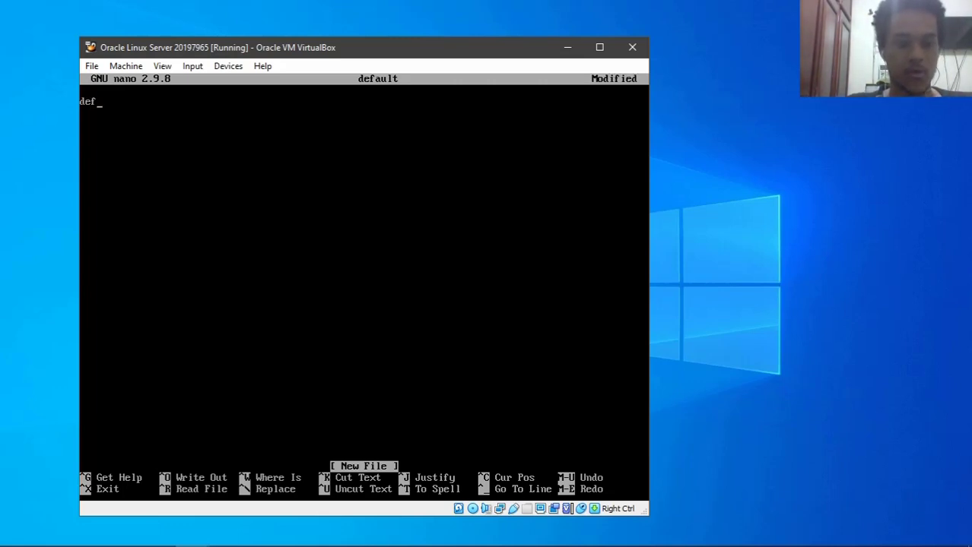
{"action": "type", "text": "ault menu.c32"}
{"action": "key", "text": "Left"}
{"action": "key", "text": "Left"}
{"action": "key", "text": "Left"}
{"action": "key", "text": "Left"}
{"action": "key", "text": "Left"}
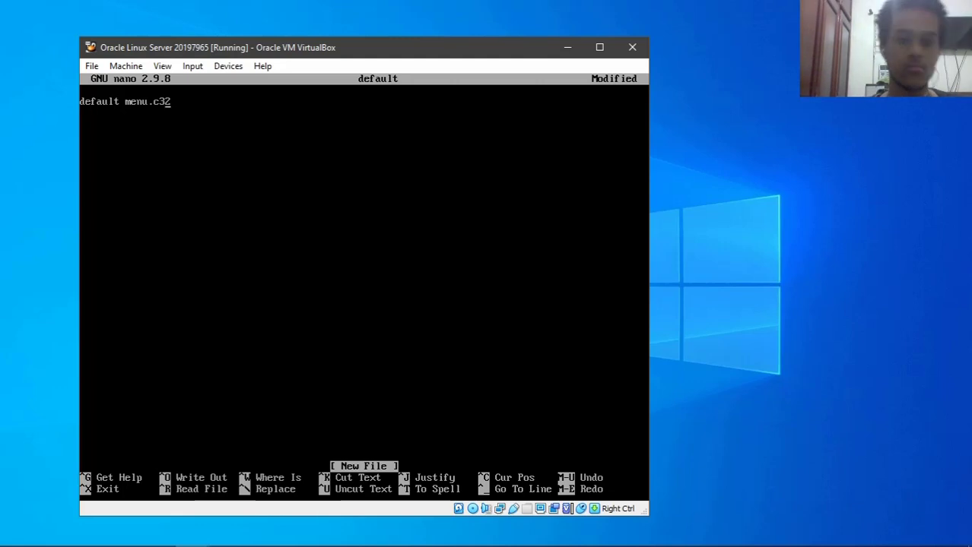
{"action": "key", "text": "Down"}
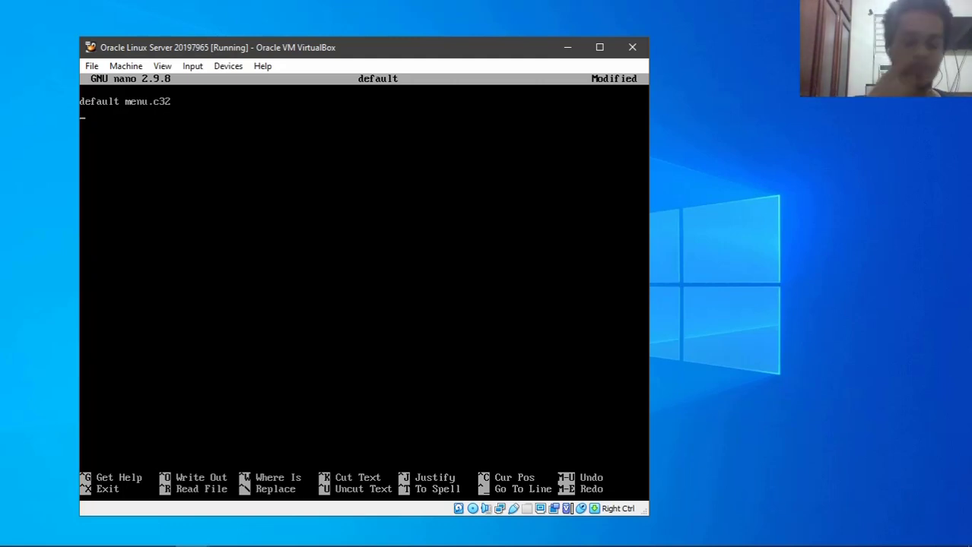
{"action": "key", "text": "Return"}
{"action": "type", "text": "promt"}
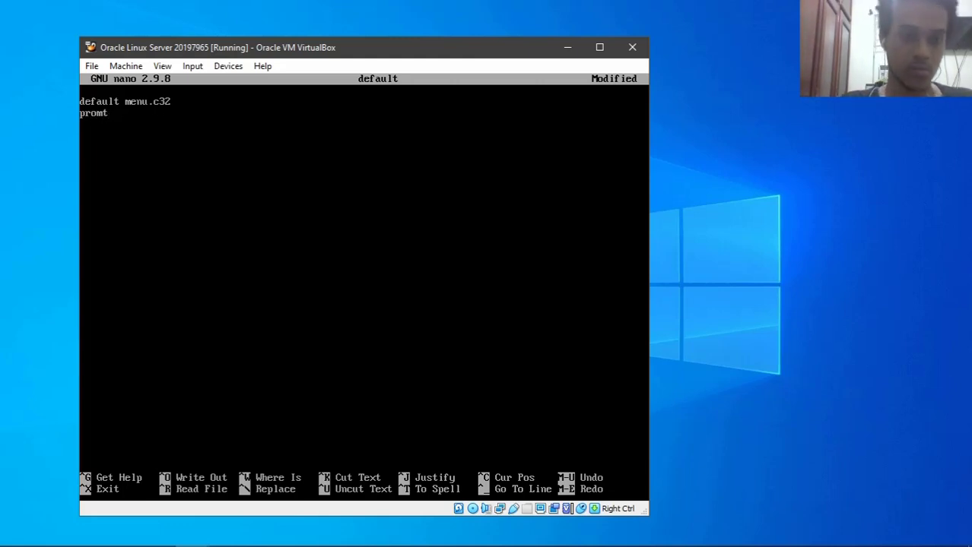
{"action": "key", "text": "BackSpace"}
{"action": "type", "text": "pt 1"}
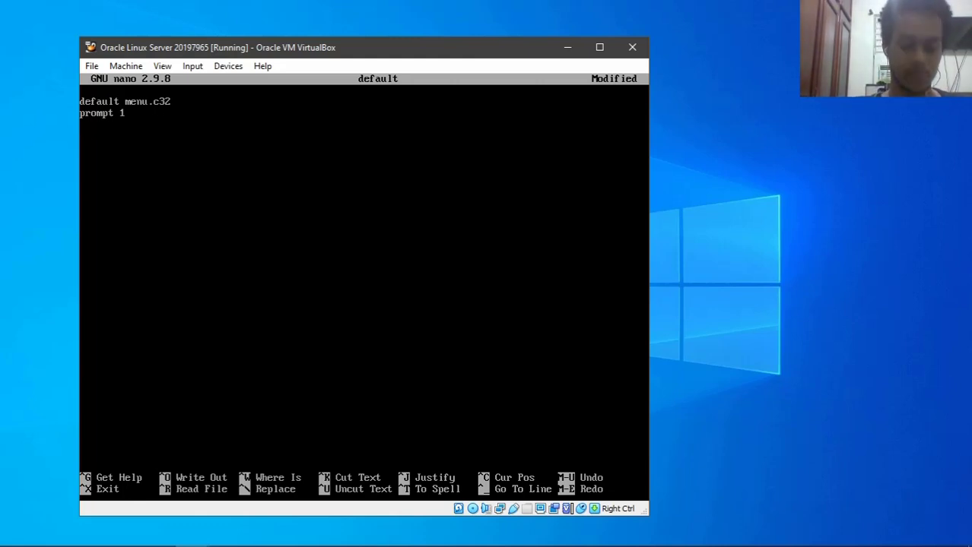
{"action": "type", "text": "timout 120"}
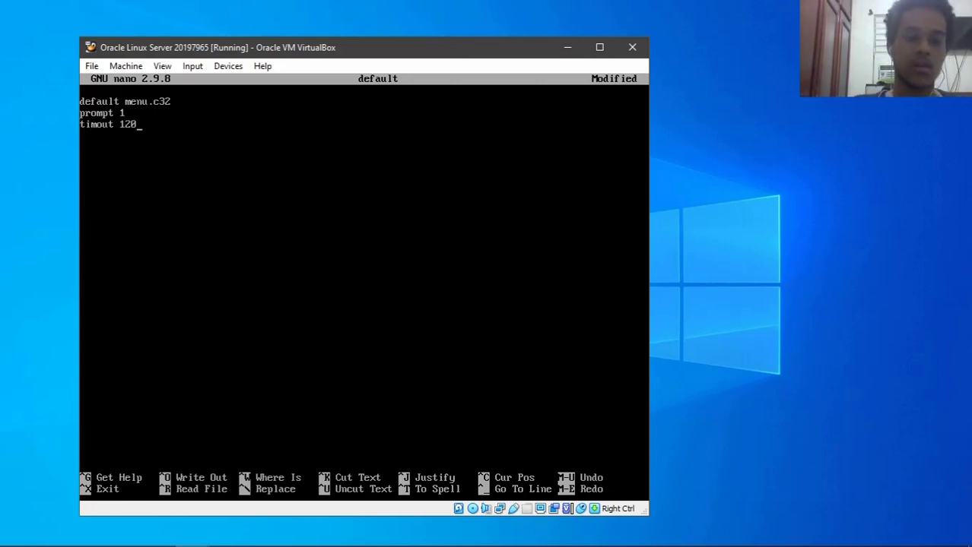
{"action": "key", "text": "Left"}
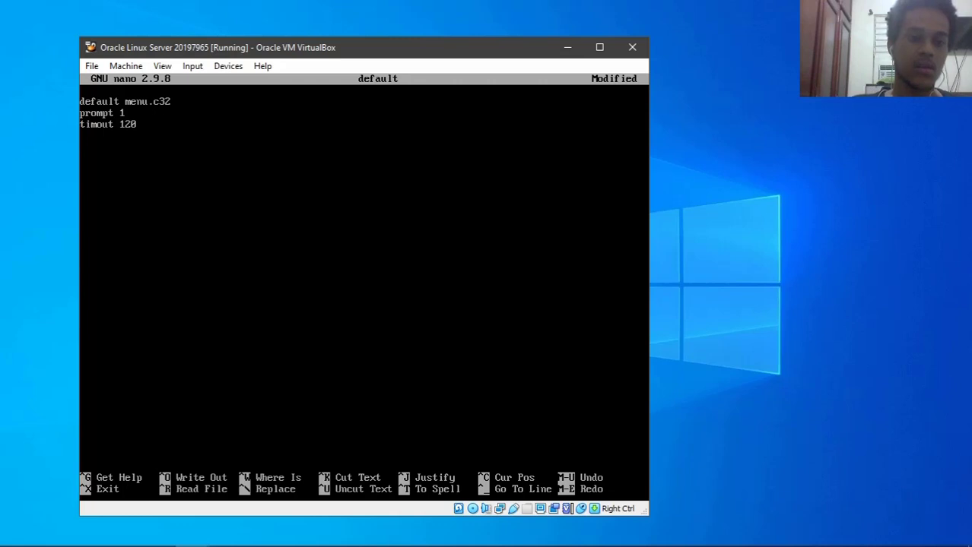
{"action": "key", "text": "Right"}
{"action": "key", "text": "Return"}
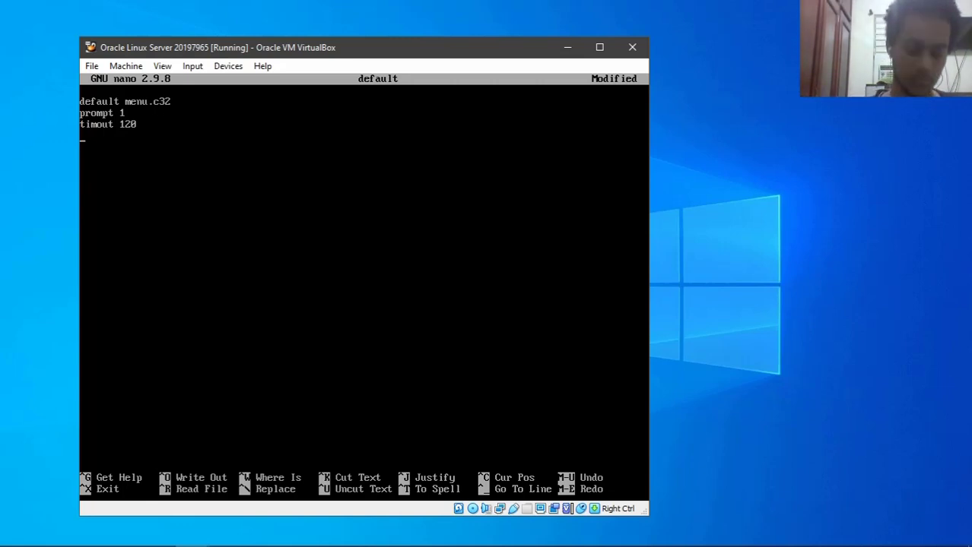
- Fix 'timout' to 'timeout' and add the hash-bordered menu title 'Menu de arranque PXE'
{"action": "key", "text": "Right"}
{"action": "type", "text": "e"}
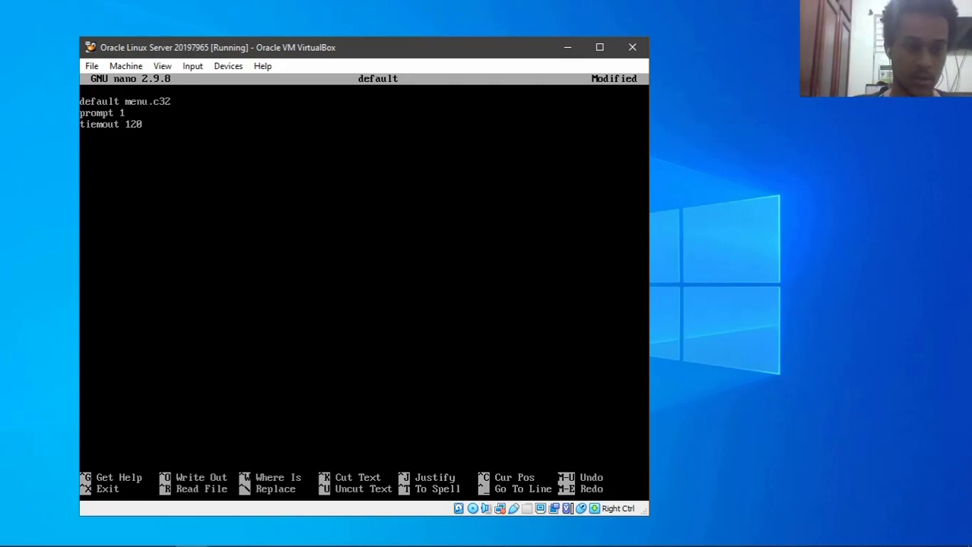
{"action": "key", "text": "Down"}
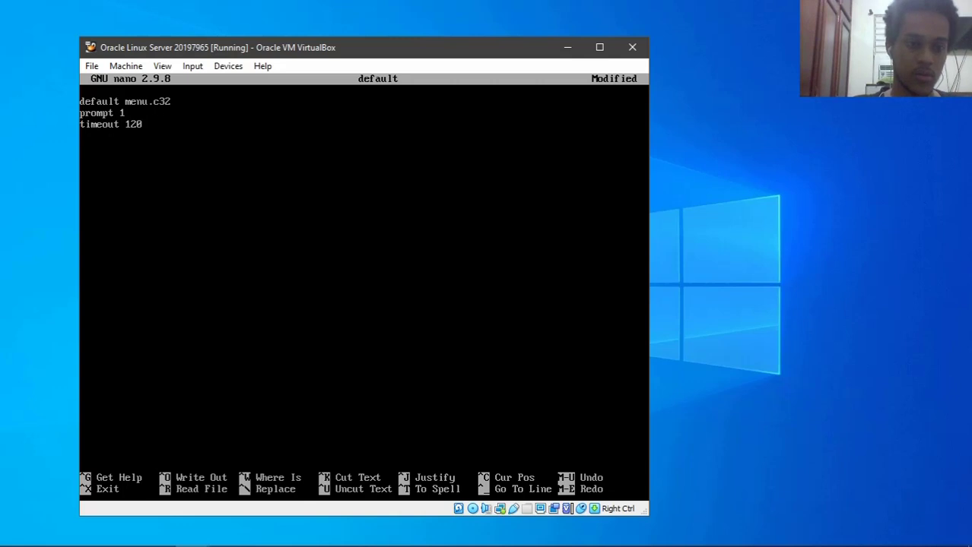
{"action": "type", "text": "menu title #"}
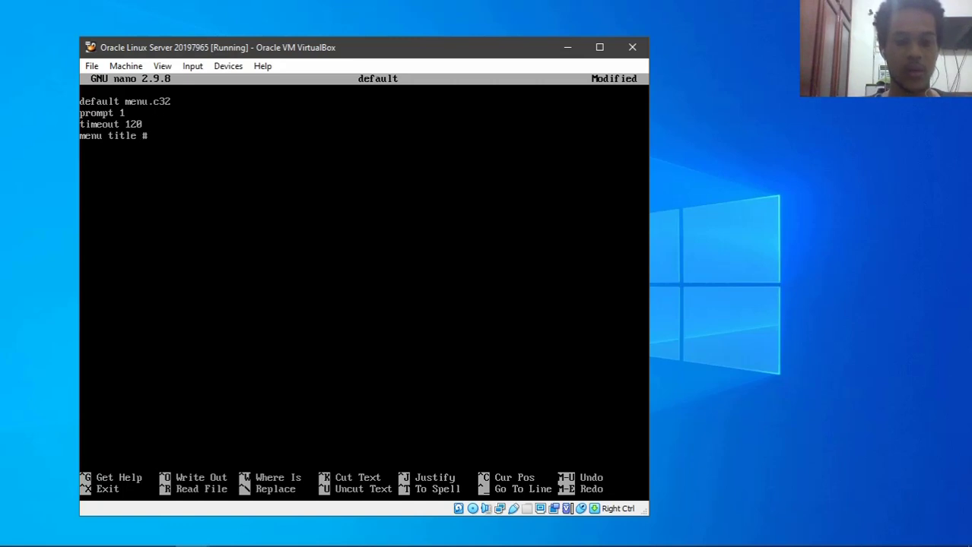
{"action": "type", "text": "#################"}
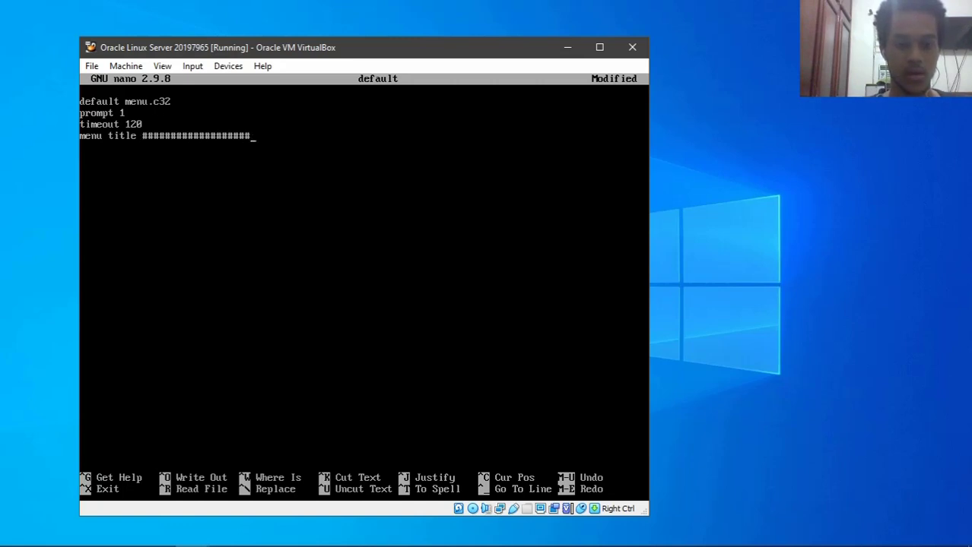
{"action": "type", "text": " Menu "}
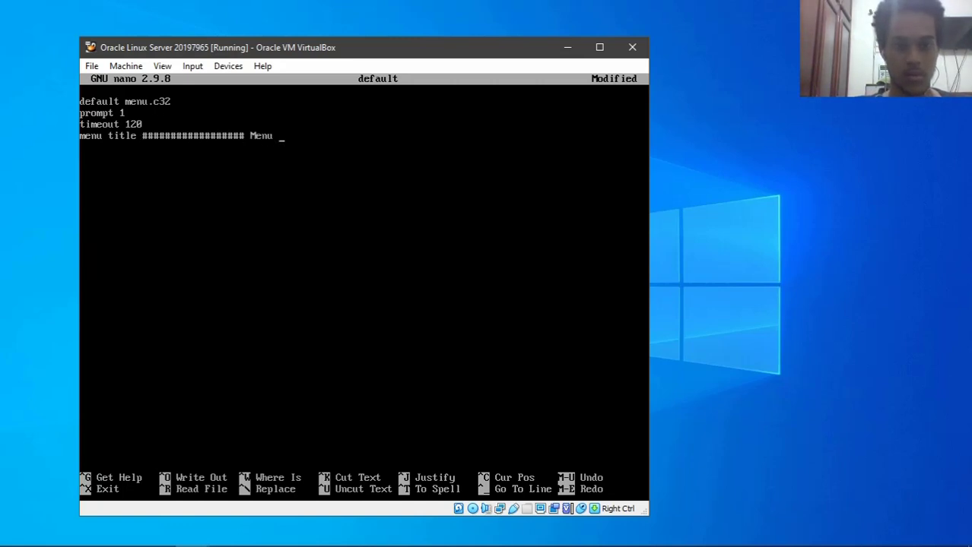
{"action": "type", "text": "de arranque"}
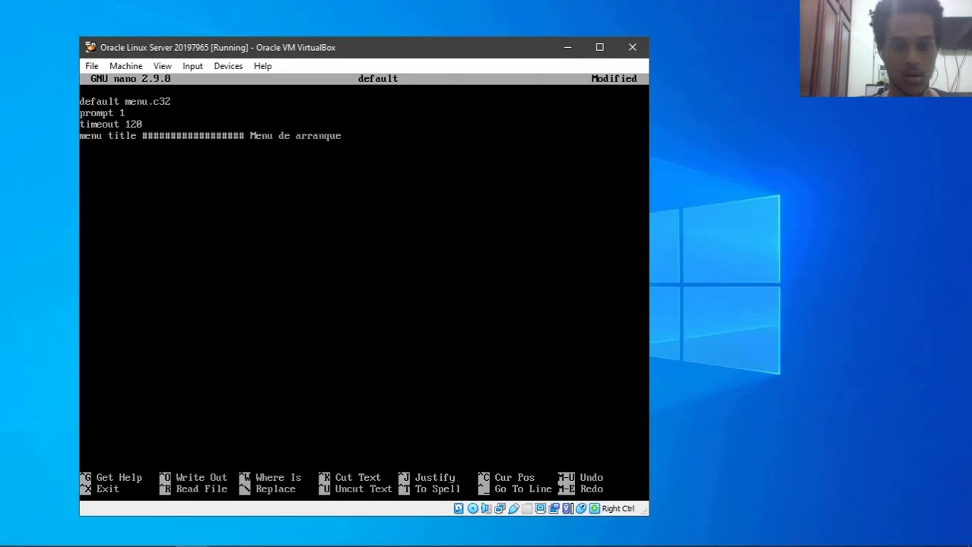
{"action": "type", "text": " PXE ###############3#"}
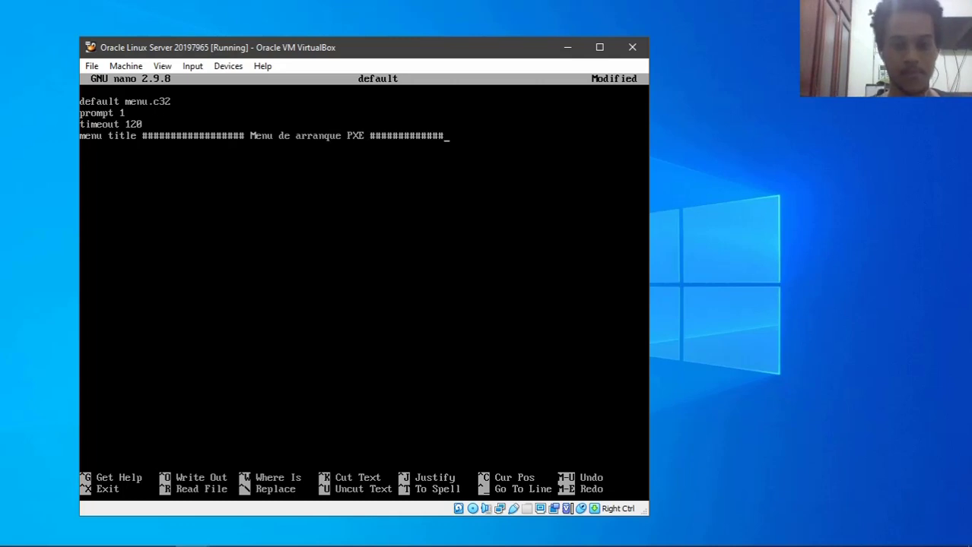
{"action": "key", "text": "BackSpace"}
{"action": "key", "text": "BackSpace"}
{"action": "type", "text": "####"}
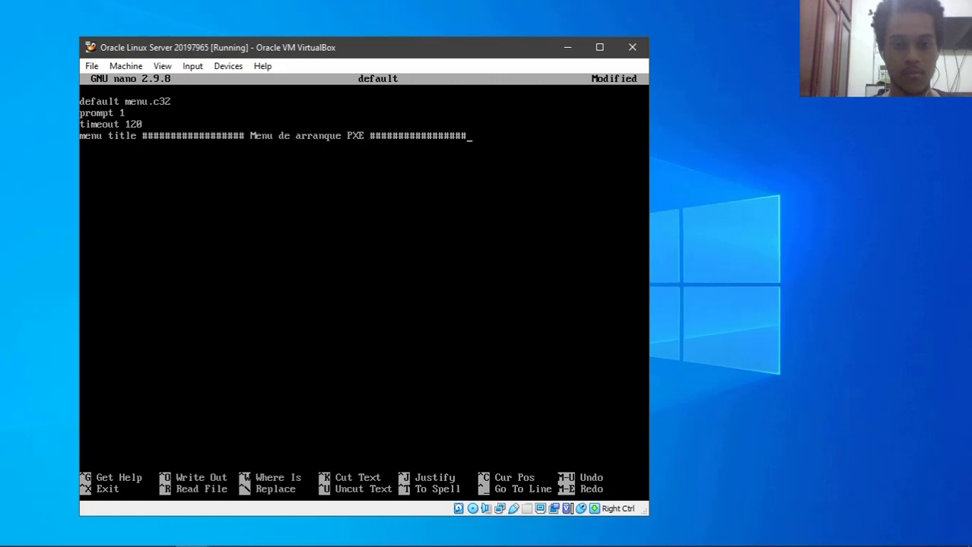
{"action": "key", "text": "Return"}
- Add the 'label 1' line and its 'menu label ^1) Oracle Linux Server' entry
{"action": "type", "text": "label 1"}
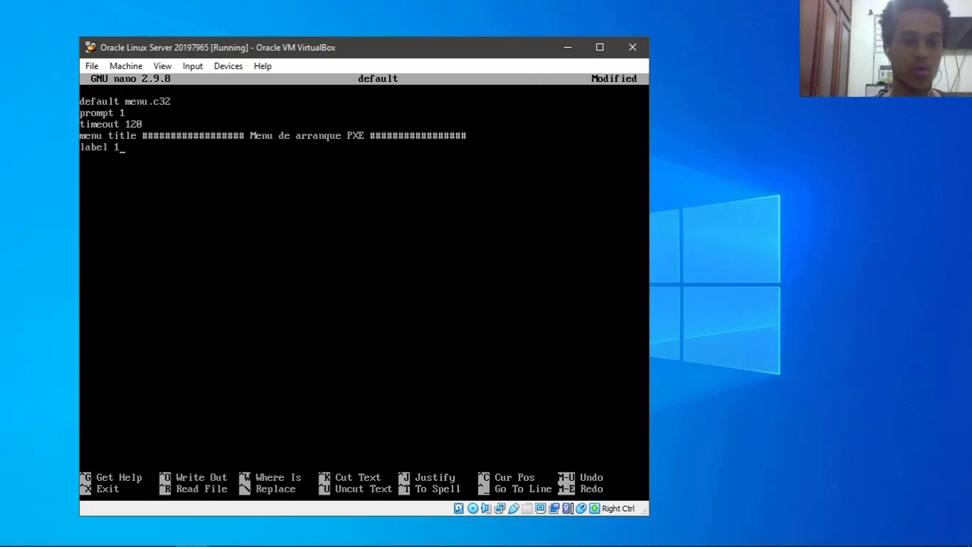
{"action": "key", "text": "Return"}
{"action": "type", "text": "menu labe"}
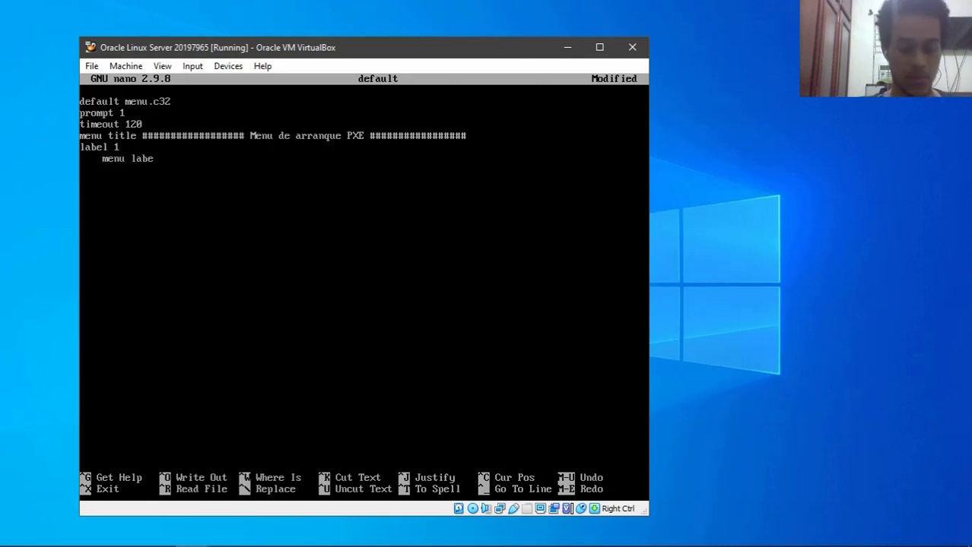
{"action": "type", "text": "l ^1"}
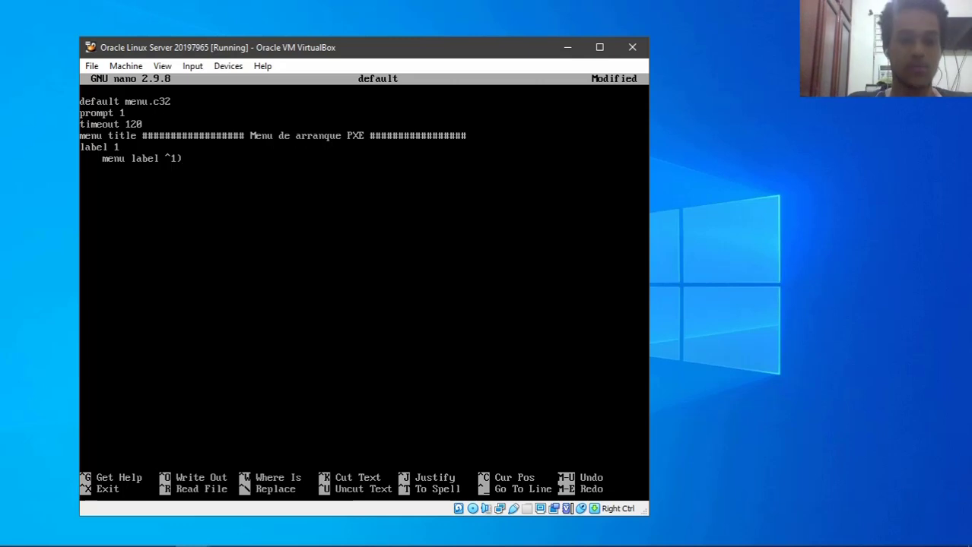
{"action": "type", "text": "Ora"}
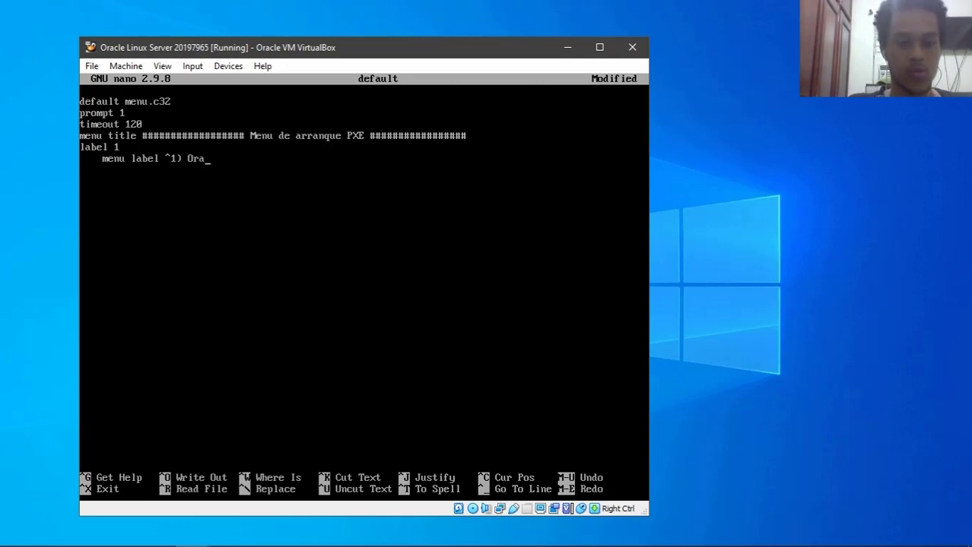
{"action": "type", "text": "cle Linux Sr"}
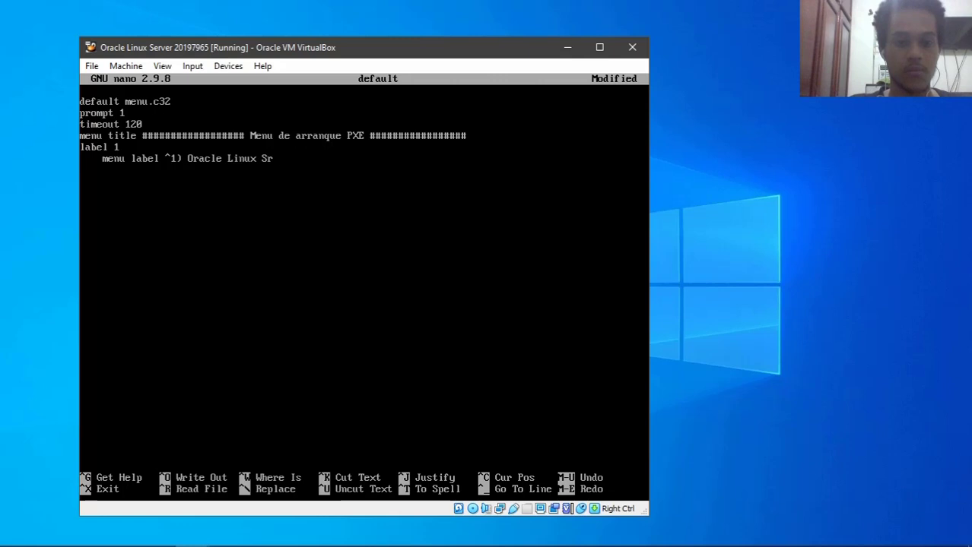
{"action": "key", "text": "BackSpace"}
{"action": "type", "text": "erver"}
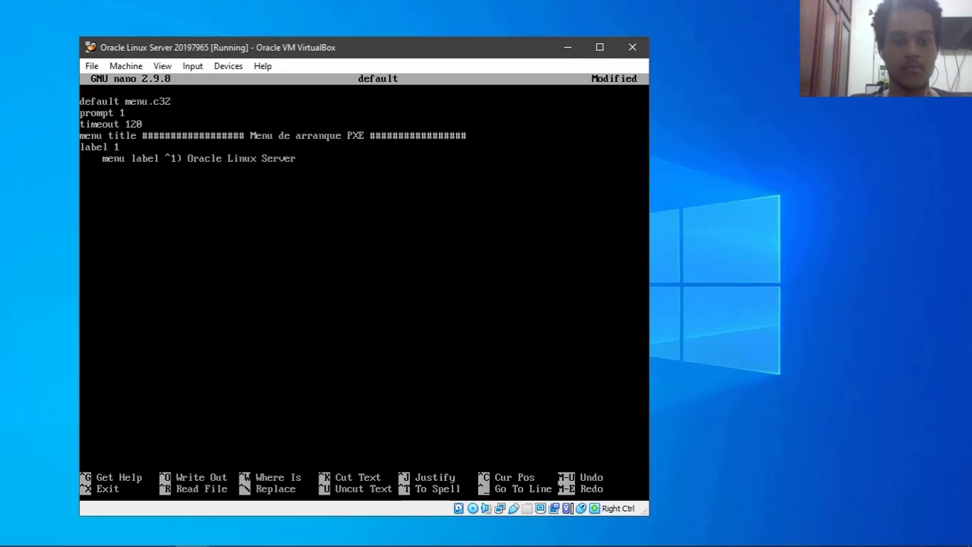
{"action": "key", "text": "Return"}
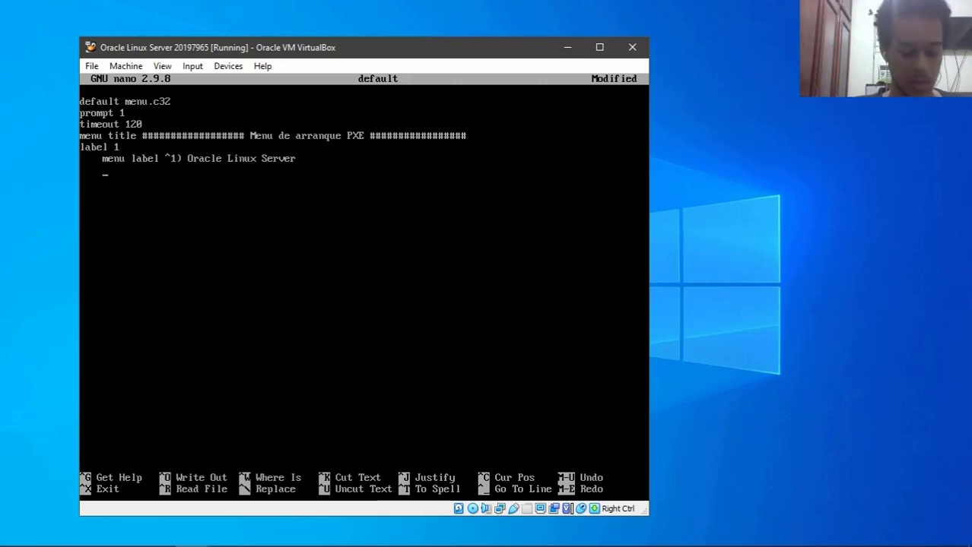
{"action": "type", "text": "kernel"}
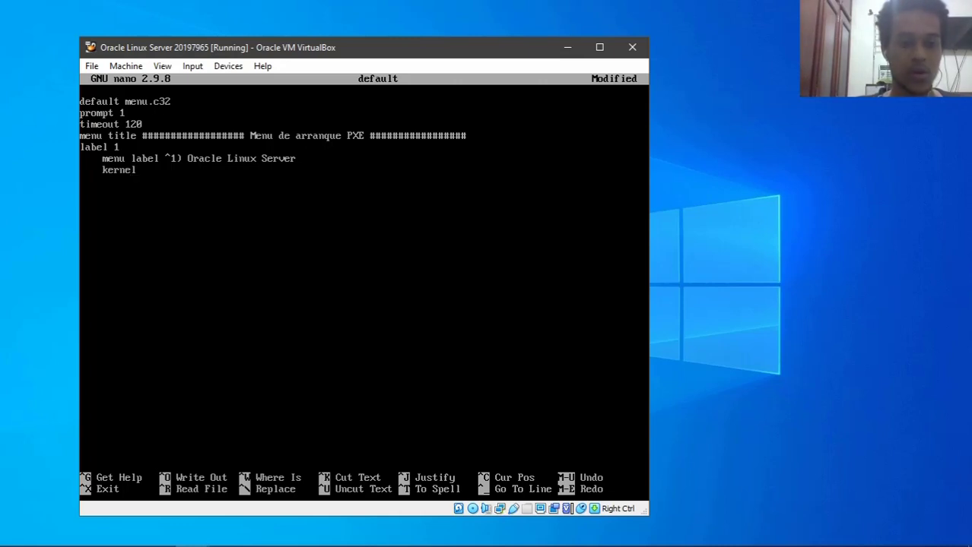
{"action": "type", "text": " oracle"}
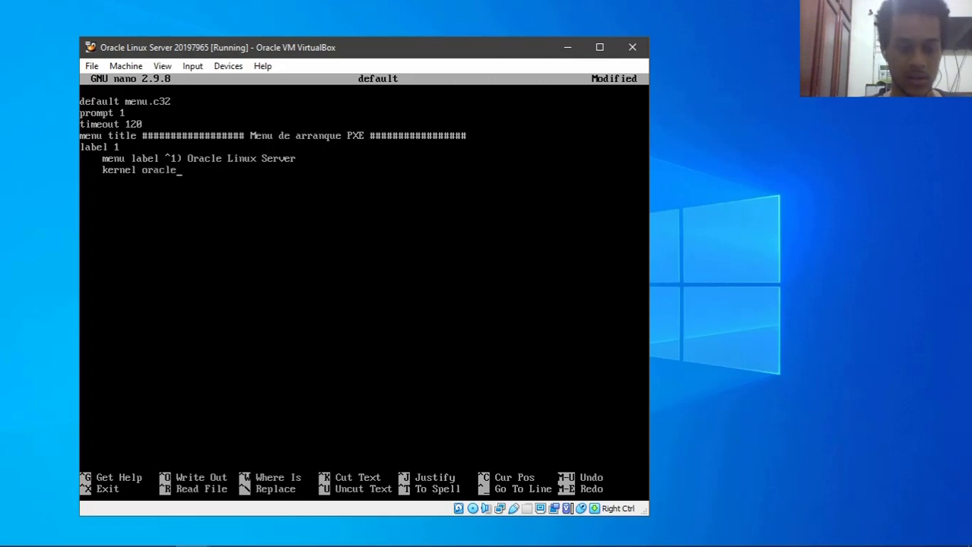
{"action": "type", "text": "8/vmlinuz"}
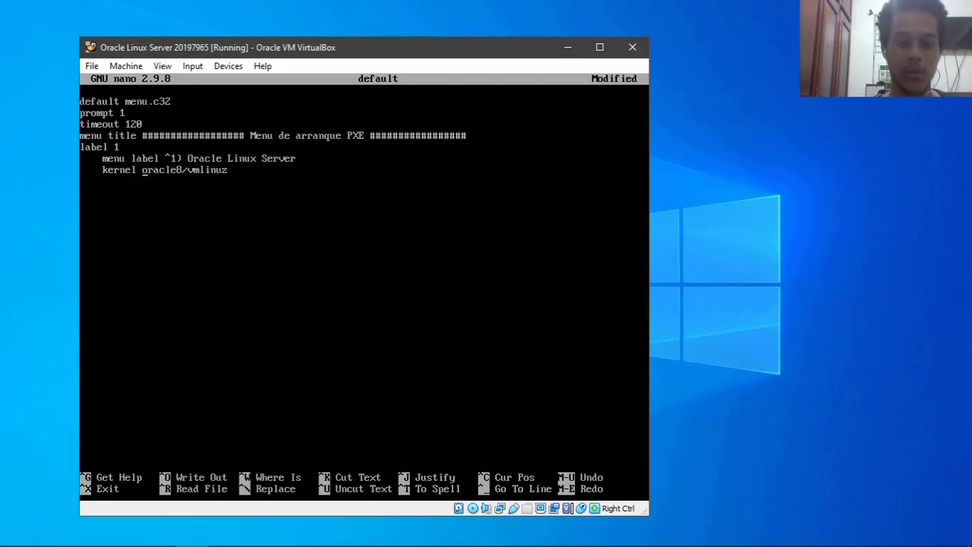
{"action": "key", "text": "Home"}
{"action": "key", "text": "Right"}
{"action": "key", "text": "Right"}
{"action": "key", "text": "Right"}
{"action": "key", "text": "Right"}
{"action": "key", "text": "Right"}
{"action": "key", "text": "Right"}
{"action": "key", "text": "Right"}
{"action": "key", "text": "Right"}
{"action": "key", "text": "Right"}
{"action": "key", "text": "Right"}
{"action": "key", "text": "Right"}
{"action": "key", "text": "Right"}
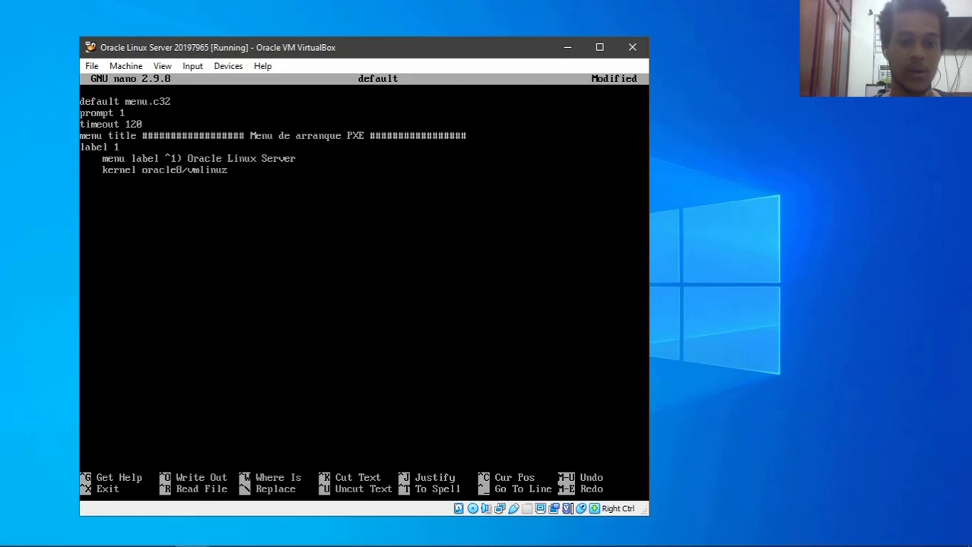
{"action": "key", "text": "Right"}
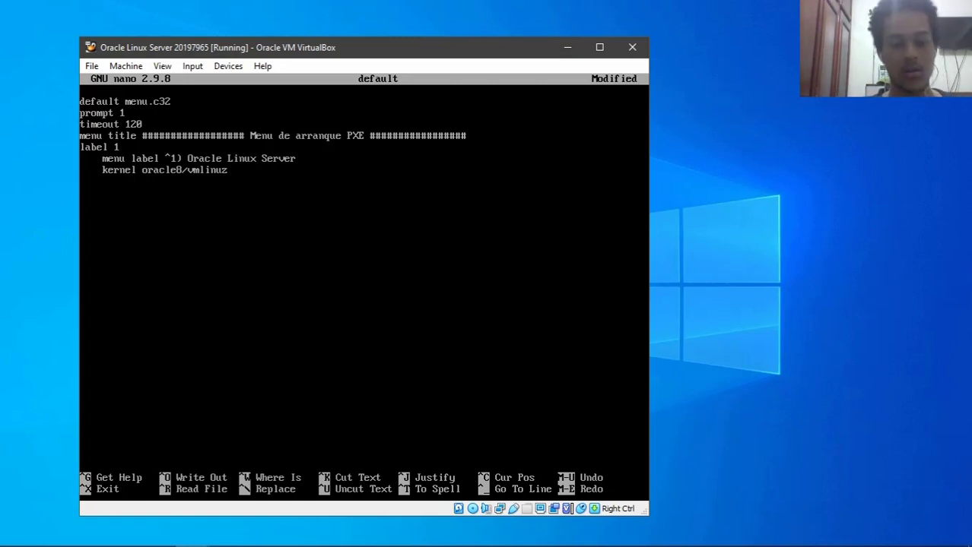
{"action": "type", "text": "append"}
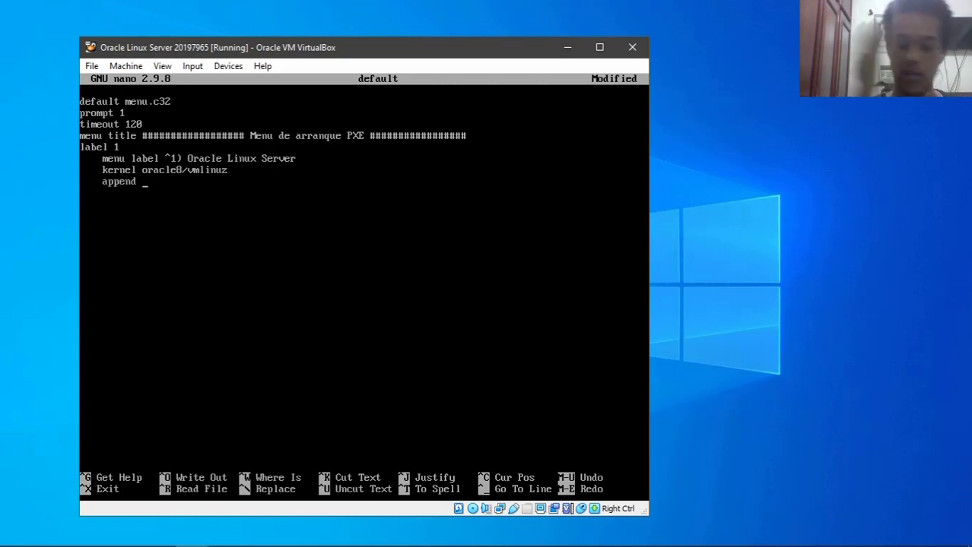
{"action": "type", "text": " initrd"}
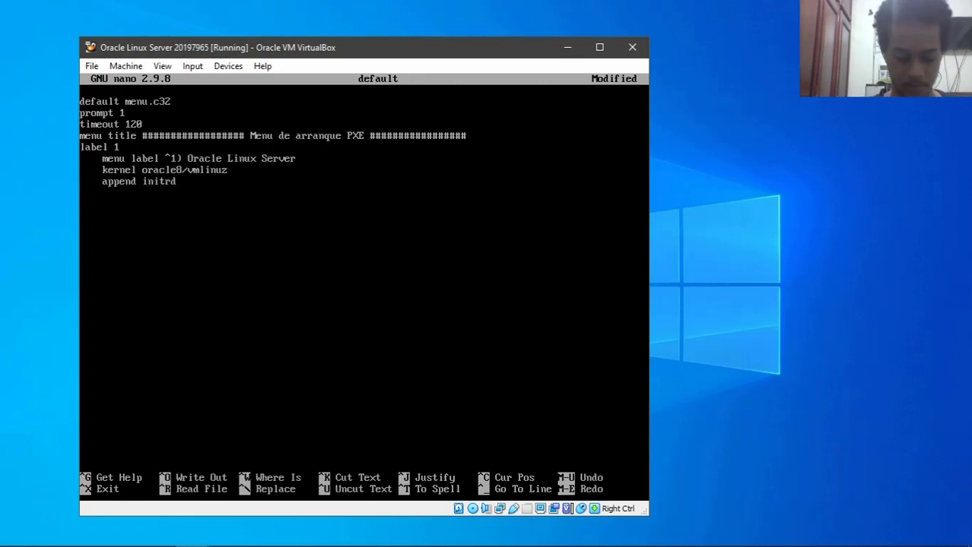
{"action": "type", "text": "=or"}
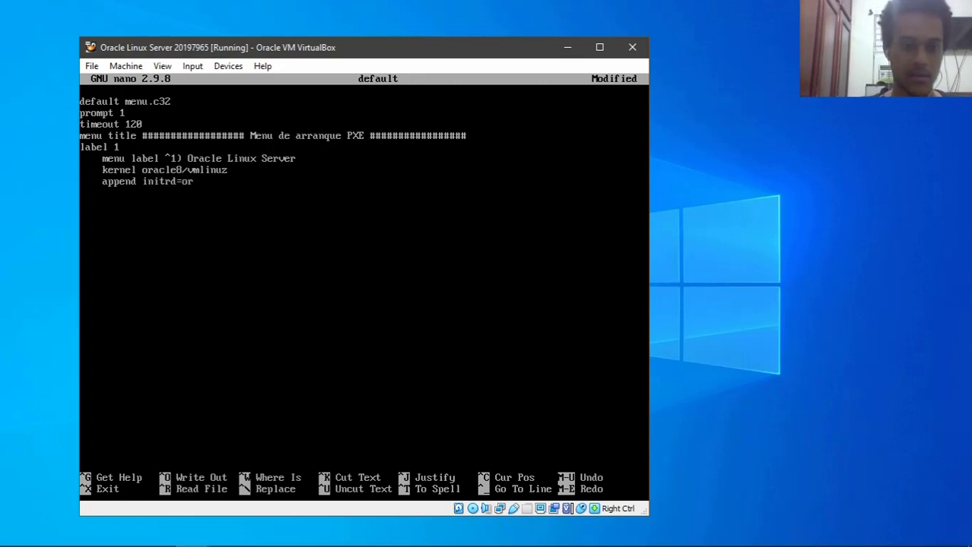
{"action": "type", "text": "acle"}
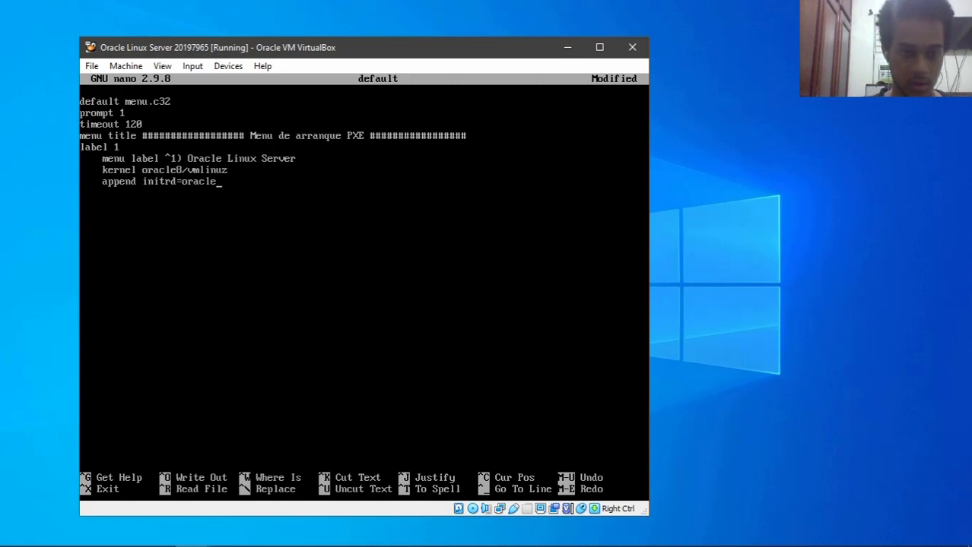
{"action": "type", "text": "8"}
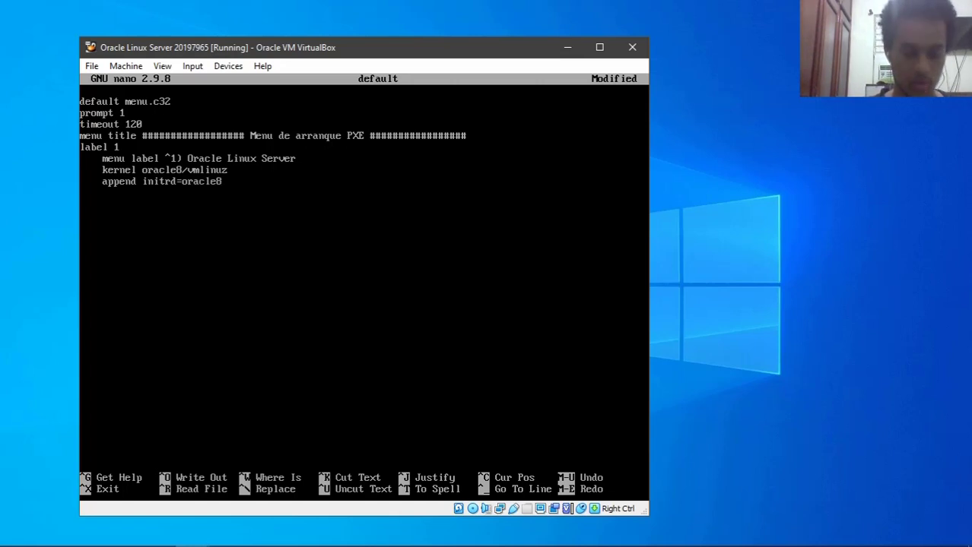
{"action": "type", "text": "/ini"}
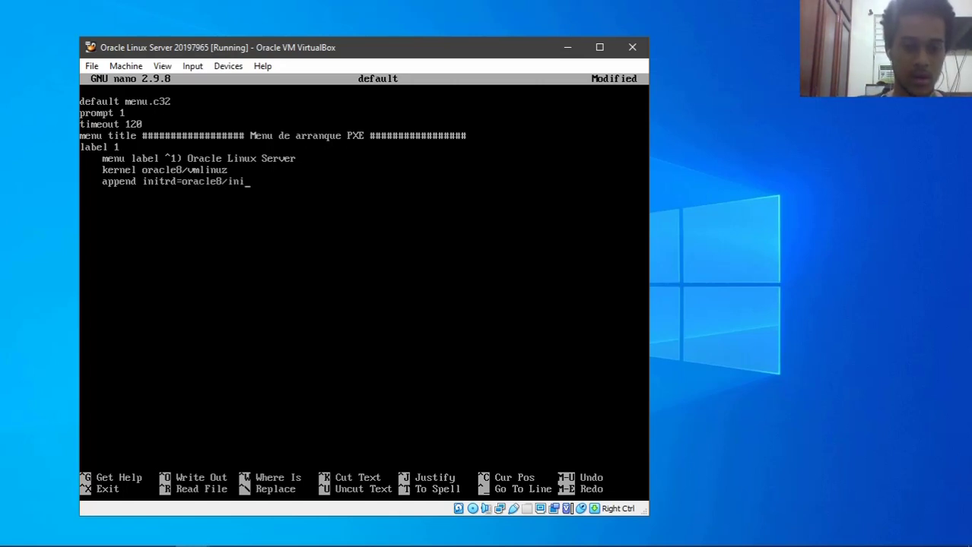
{"action": "type", "text": "trd.img"}
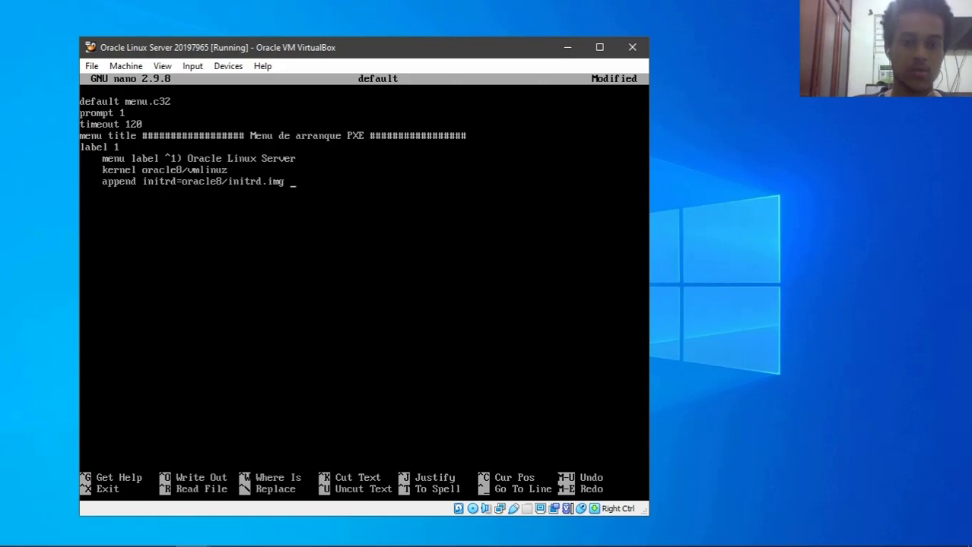
{"action": "type", "text": " root="}
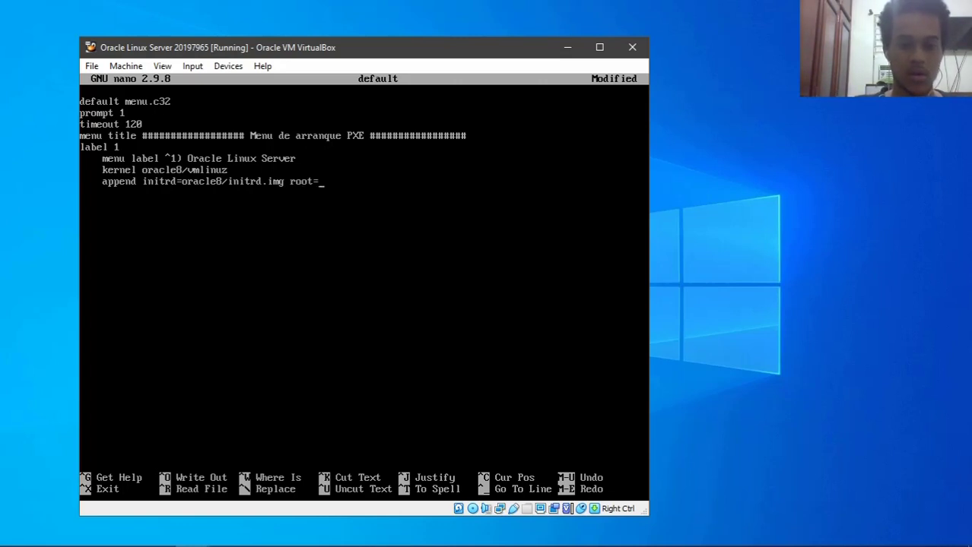
{"action": "type", "text": "nfs:"}
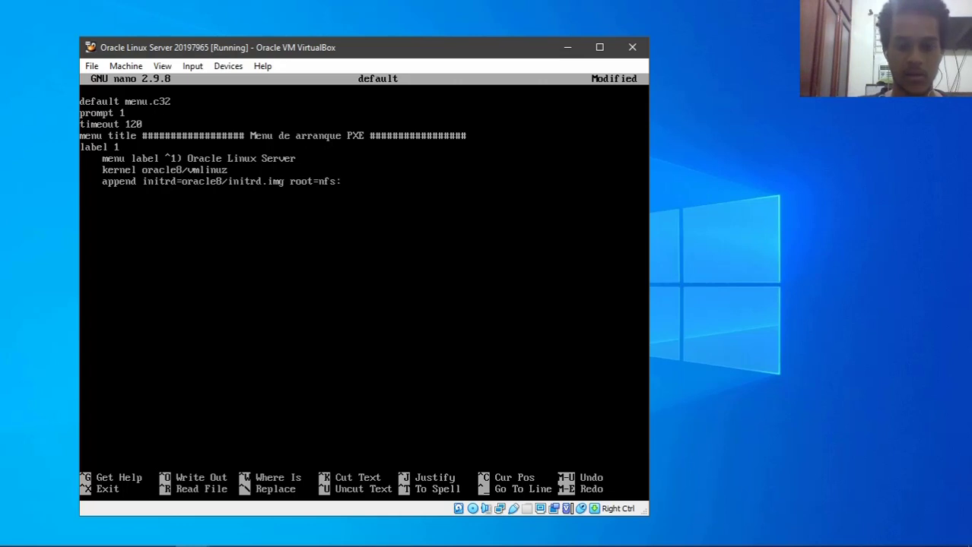
{"action": "type", "text": "192.1"}
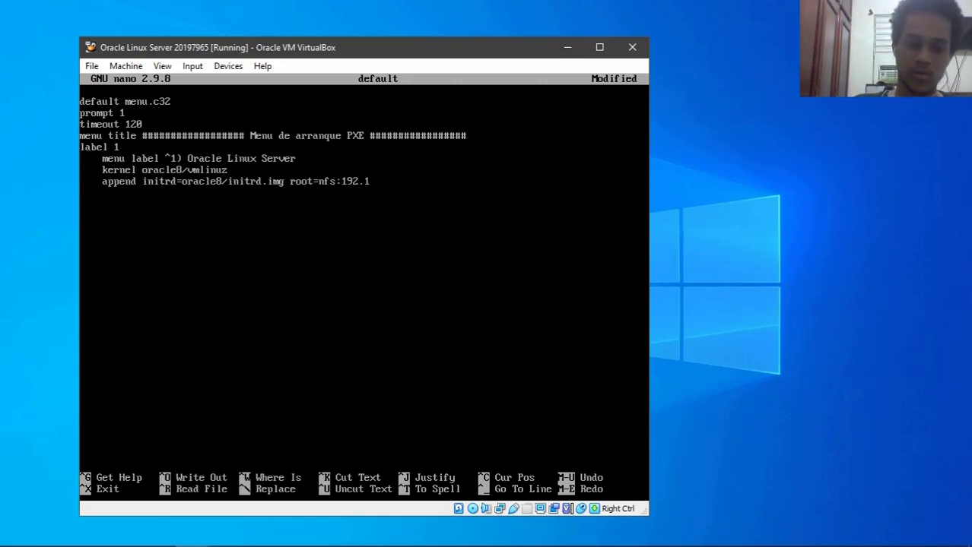
{"action": "type", "text": "68.1.2:/"}
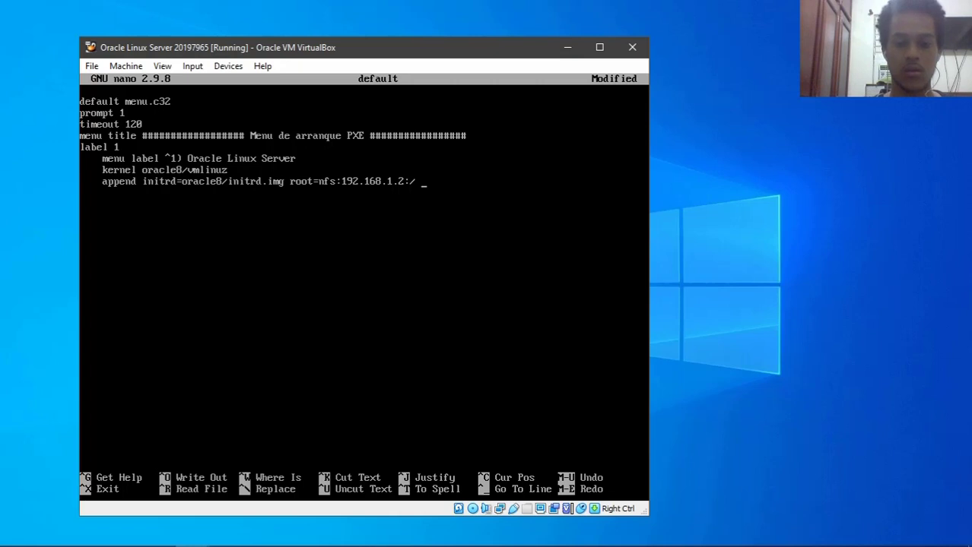
{"action": "type", "text": "ro"}
{"action": "key", "text": "BackSpace"}
{"action": "type", "text": "w"}
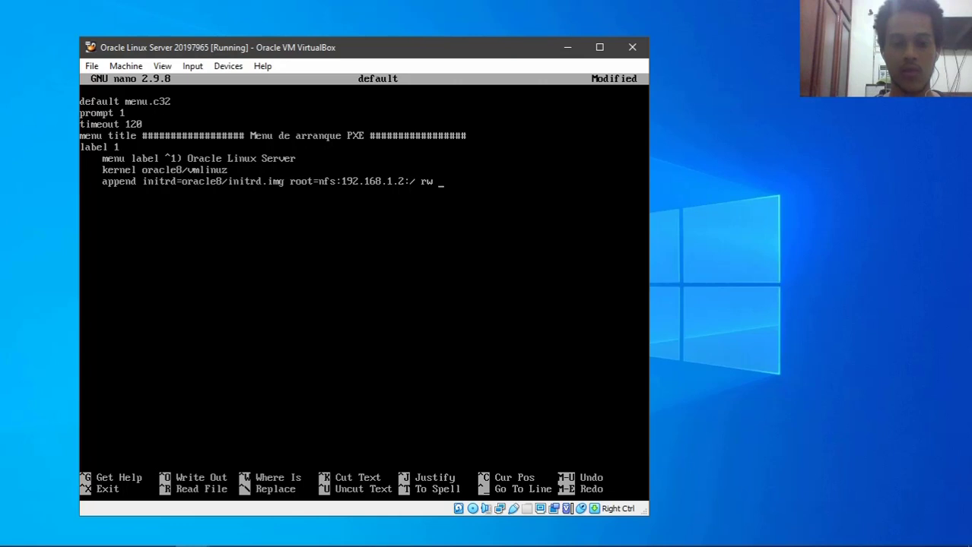
{"action": "type", "text": " seli"}
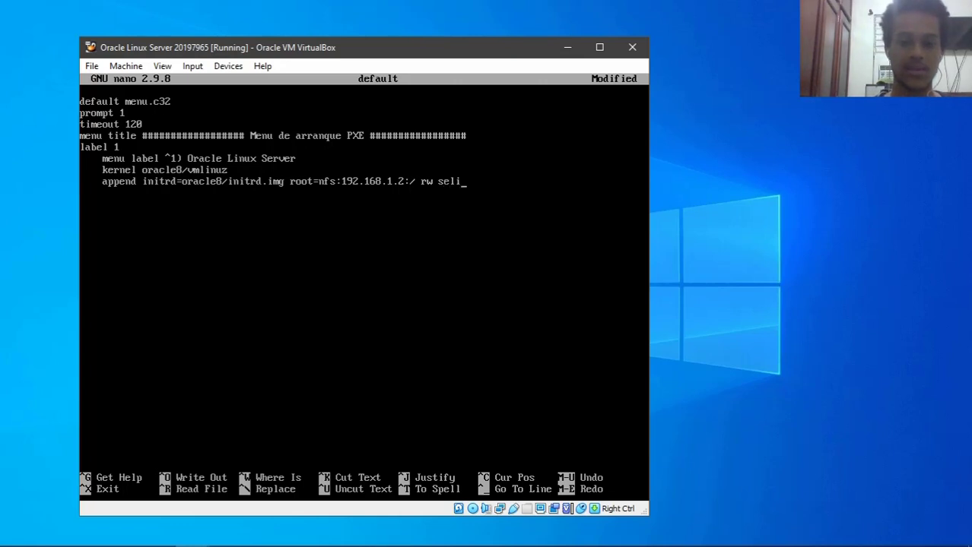
{"action": "type", "text": "nux=0"}
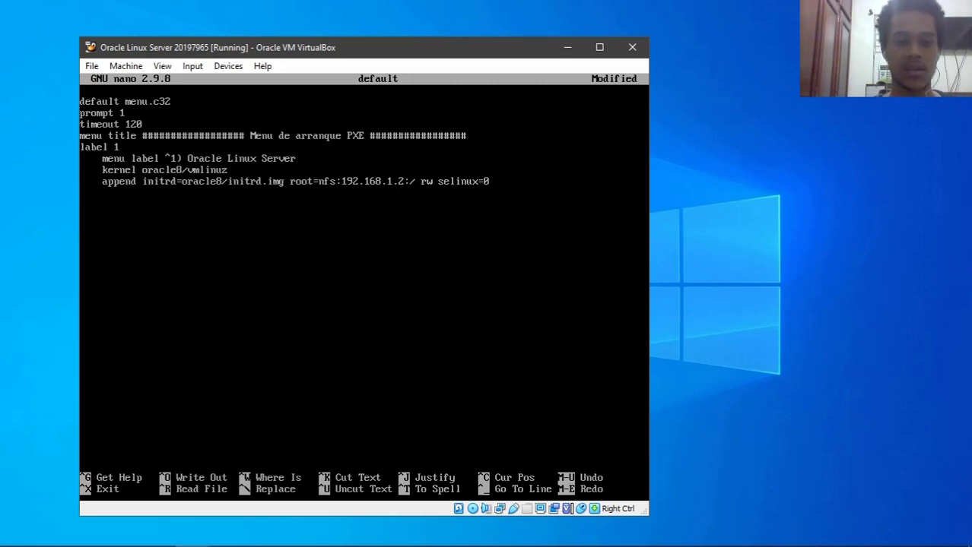
{"action": "key", "text": "Return"}
{"action": "key", "text": "Return"}
{"action": "type", "text": "label 2"}
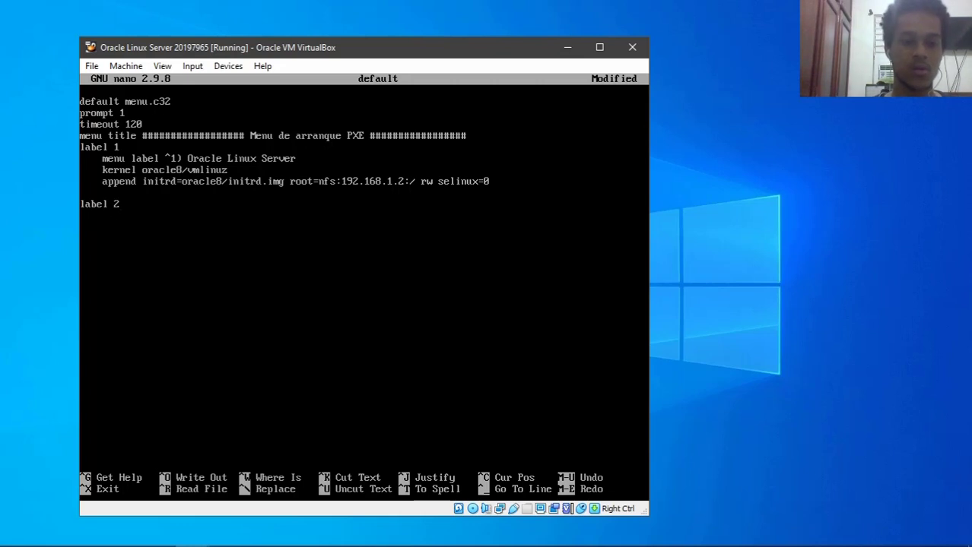
{"action": "key", "text": "Return"}
{"action": "key", "text": "BackSpace"}
{"action": "type", "text": "menu lab"}
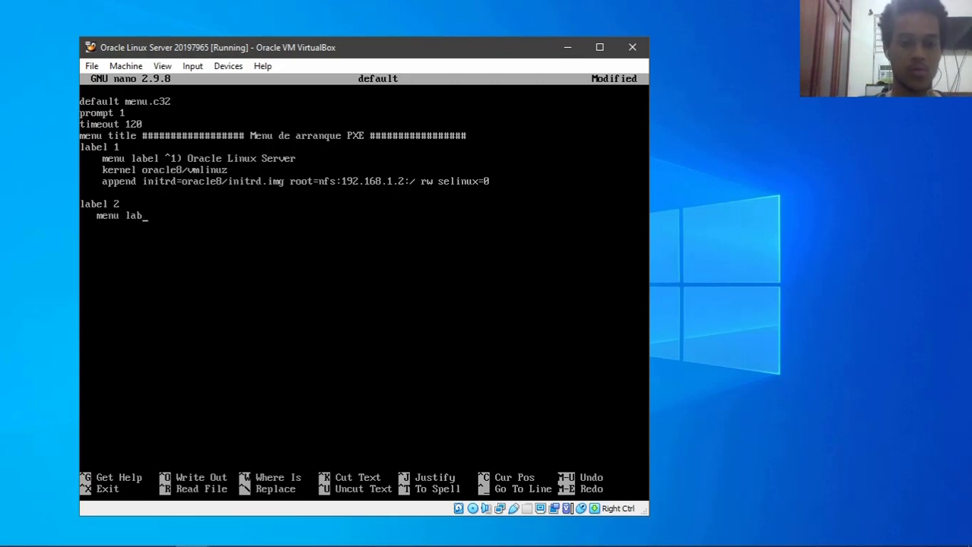
{"action": "type", "text": "el ^2) Oracle"}
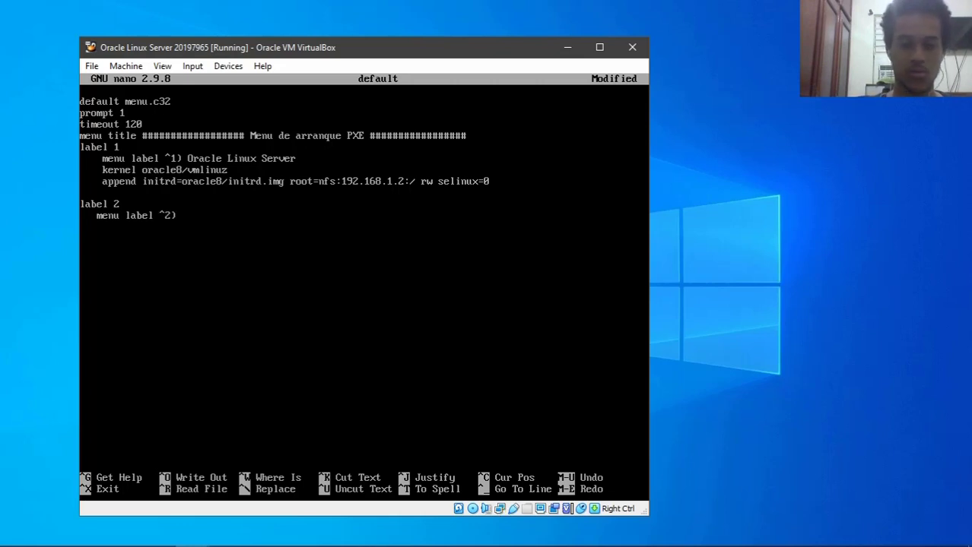
{"action": "type", "text": " Linux Ciente"}
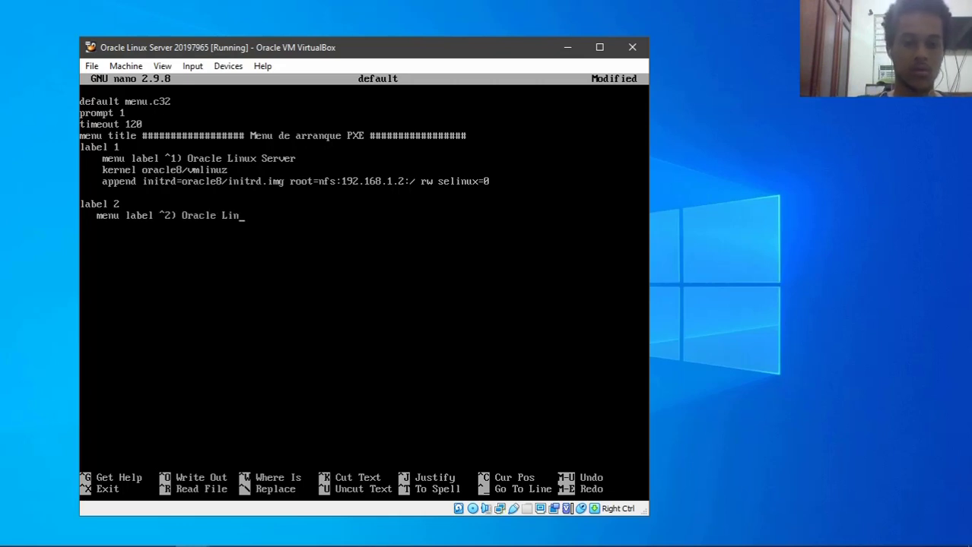
{"action": "key", "text": "BackSpace"}
{"action": "key", "text": "BackSpace"}
{"action": "key", "text": "BackSpace"}
{"action": "key", "text": "BackSpace"}
{"action": "key", "text": "BackSpace"}
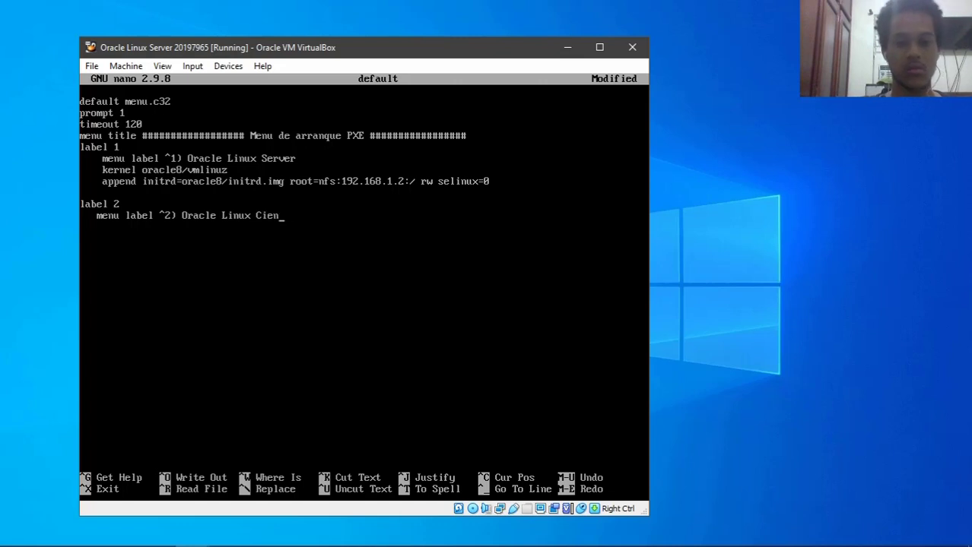
{"action": "type", "text": "liente"}
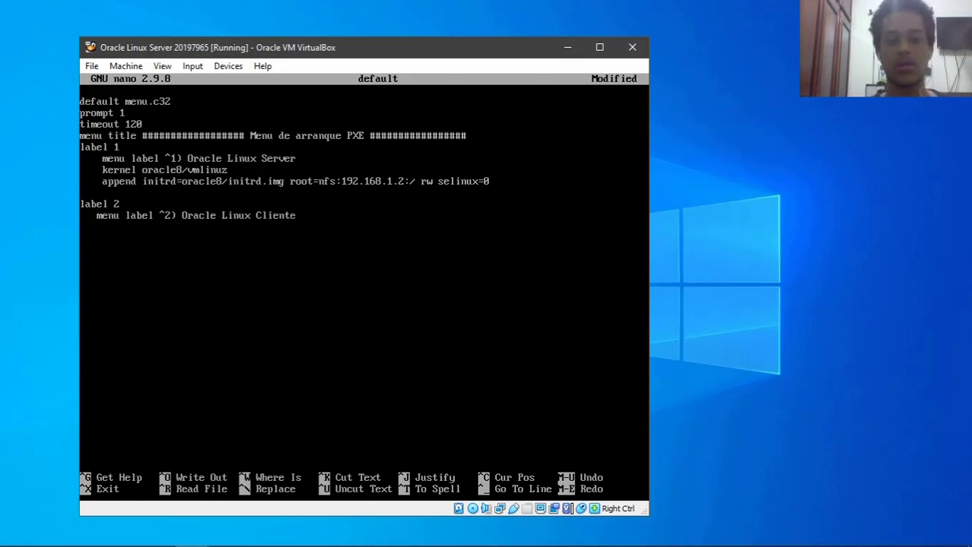
{"action": "key", "text": "BackSpace"}
{"action": "key", "text": "BackSpace"}
{"action": "key", "text": "BackSpace"}
{"action": "key", "text": "BackSpace"}
{"action": "key", "text": "BackSpace"}
{"action": "key", "text": "BackSpace"}
{"action": "key", "text": "BackSpace"}
{"action": "type", "text": "manera automa"}
{"action": "key", "text": "BackSpace"}
{"action": "key", "text": "BackSpace"}
{"action": "type", "text": "matica"}
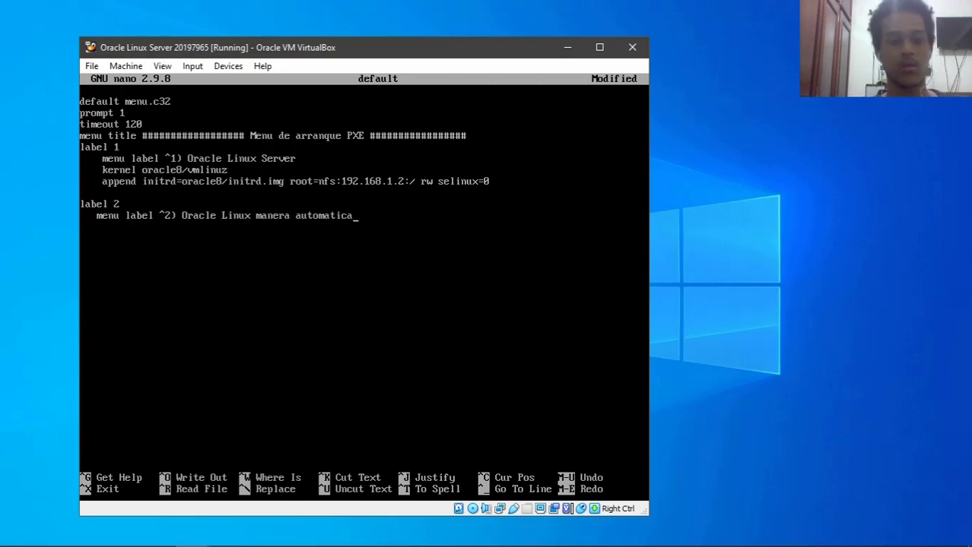
{"action": "key", "text": "BackSpace"}
{"action": "key", "text": "BackSpace"}
{"action": "key", "text": "BackSpace"}
{"action": "key", "text": "BackSpace"}
{"action": "key", "text": "BackSpace"}
{"action": "key", "text": "BackSpace"}
{"action": "key", "text": "BackSpace"}
{"action": "key", "text": "BackSpace"}
{"action": "key", "text": "BackSpace"}
{"action": "key", "text": "BackSpace"}
{"action": "key", "text": "BackSpace"}
{"action": "key", "text": "BackSpace"}
{"action": "key", "text": "BackSpace"}
{"action": "key", "text": "BackSpace"}
{"action": "key", "text": "BackSpace"}
{"action": "key", "text": "BackSpace"}
{"action": "key", "text": "BackSpace"}
{"action": "key", "text": "BackSpace"}
{"action": "key", "text": "BackSpace"}
{"action": "key", "text": "BackSpace"}
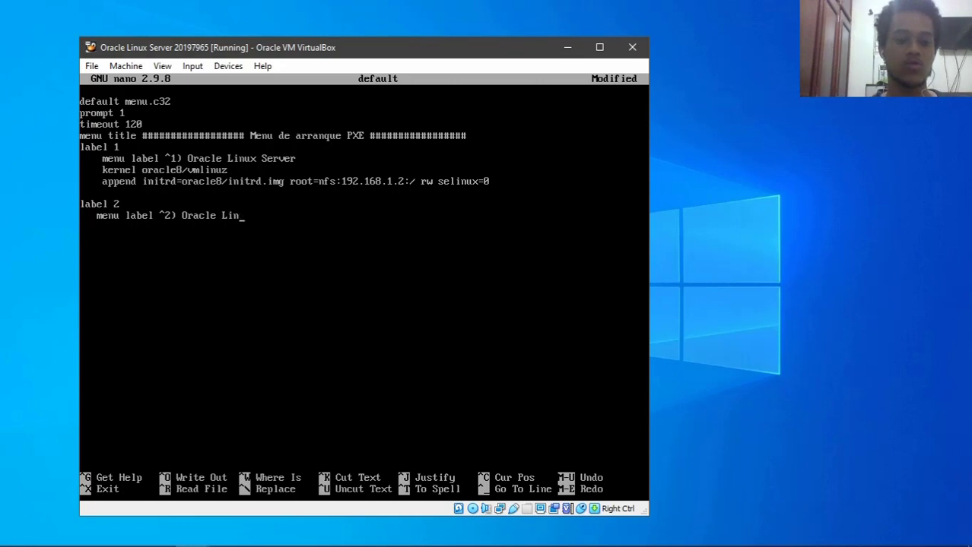
{"action": "key", "text": "BackSpace"}
{"action": "key", "text": "BackSpace"}
{"action": "key", "text": "BackSpace"}
{"action": "key", "text": "BackSpace"}
{"action": "key", "text": "BackSpace"}
{"action": "key", "text": "BackSpace"}
{"action": "key", "text": "BackSpace"}
{"action": "key", "text": "BackSpace"}
{"action": "key", "text": "BackSpace"}
{"action": "key", "text": "BackSpace"}
{"action": "key", "text": "BackSpace"}
{"action": "key", "text": "BackSpace"}
{"action": "key", "text": "BackSpace"}
{"action": "key", "text": "BackSpace"}
{"action": "key", "text": "BackSpace"}
{"action": "key", "text": "BackSpace"}
{"action": "key", "text": "BackSpace"}
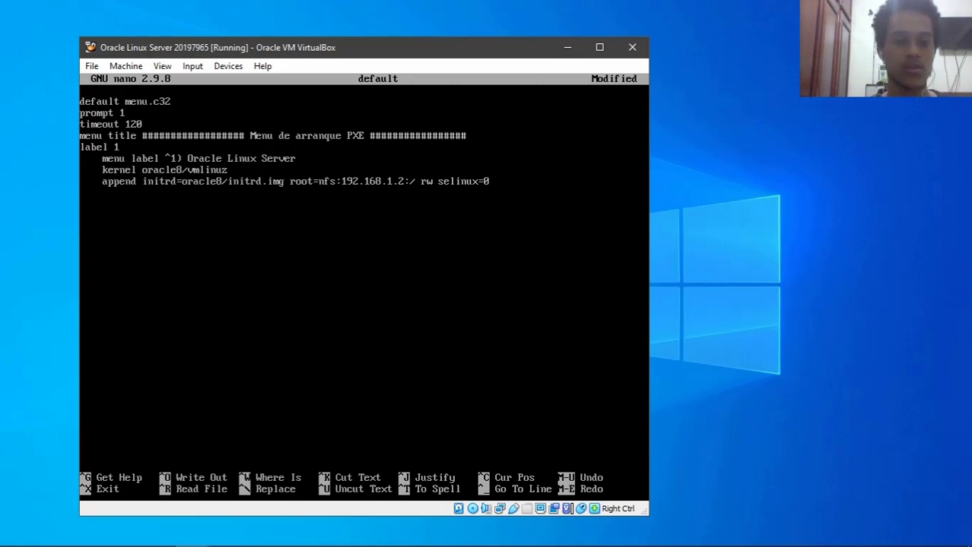
{"action": "key", "text": "ctrl+o"}
{"action": "key", "text": "Return"}
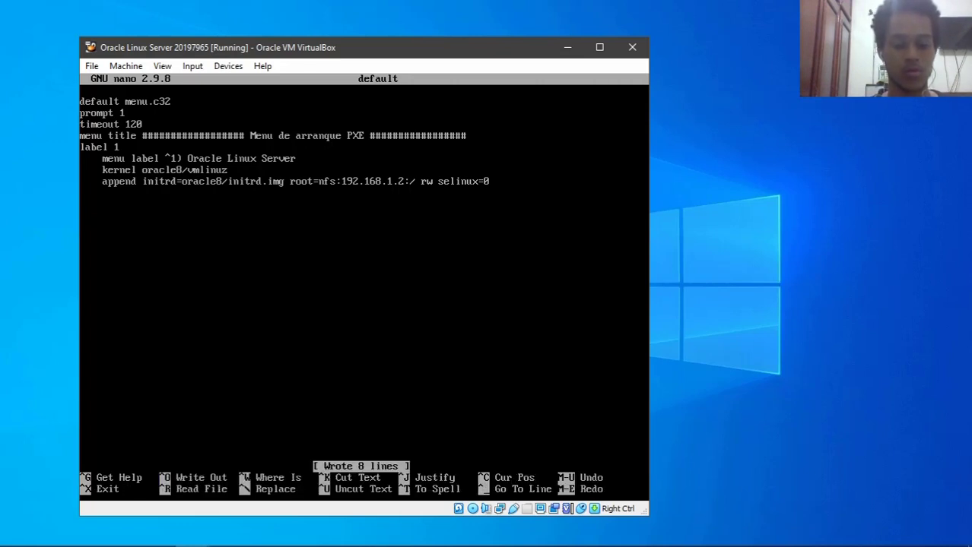
{"action": "key", "text": "ctrl+x"}
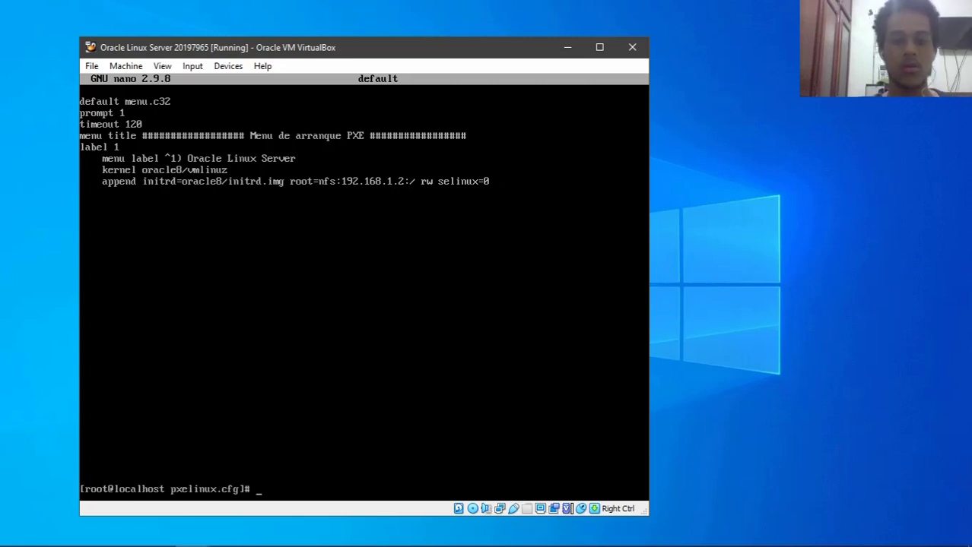
{"action": "type", "text": "clear"}
{"action": "key", "text": "Return"}
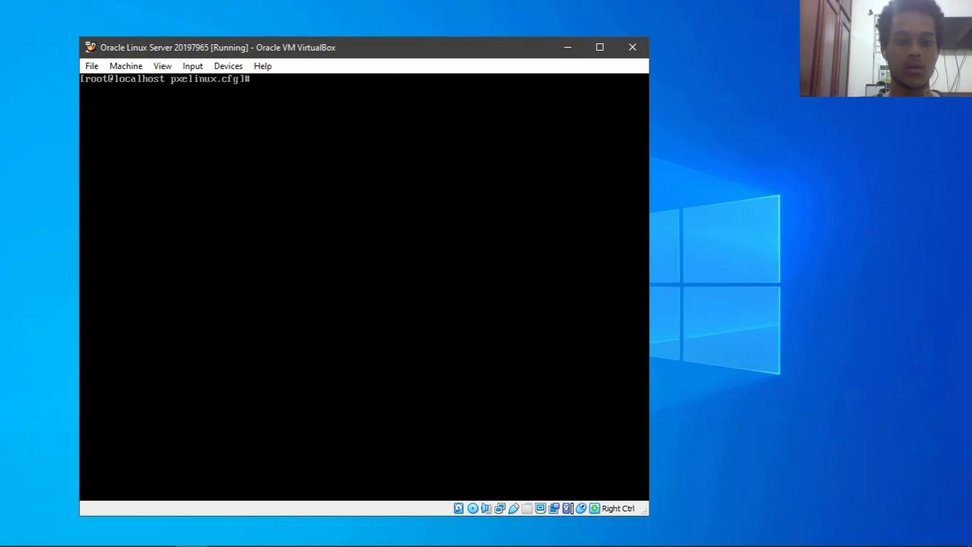
{"action": "type", "text": "cd /"}
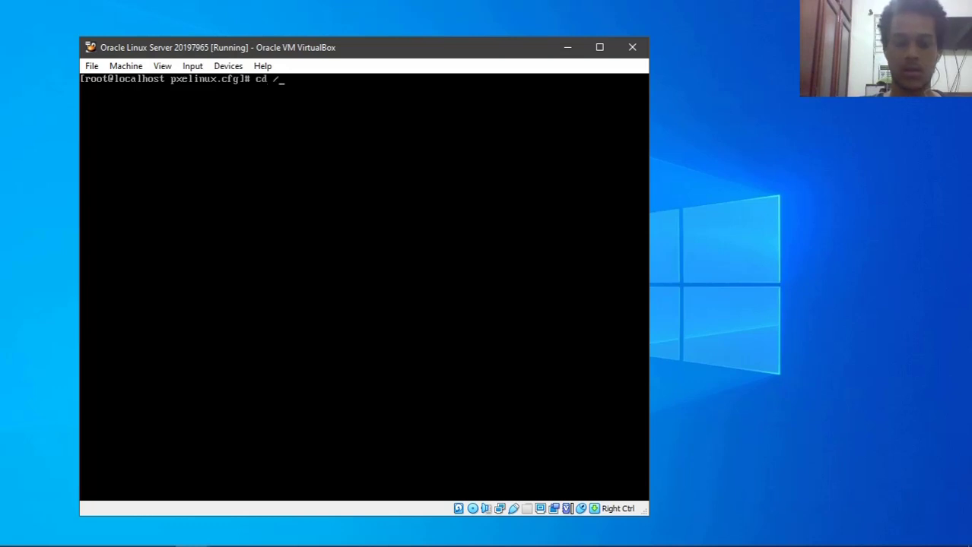
{"action": "key", "text": "BackSpace"}
{"action": "key", "text": "BackSpace"}
{"action": "key", "text": "BackSpace"}
{"action": "key", "text": "BackSpace"}
{"action": "type", "text": "nmtui"}
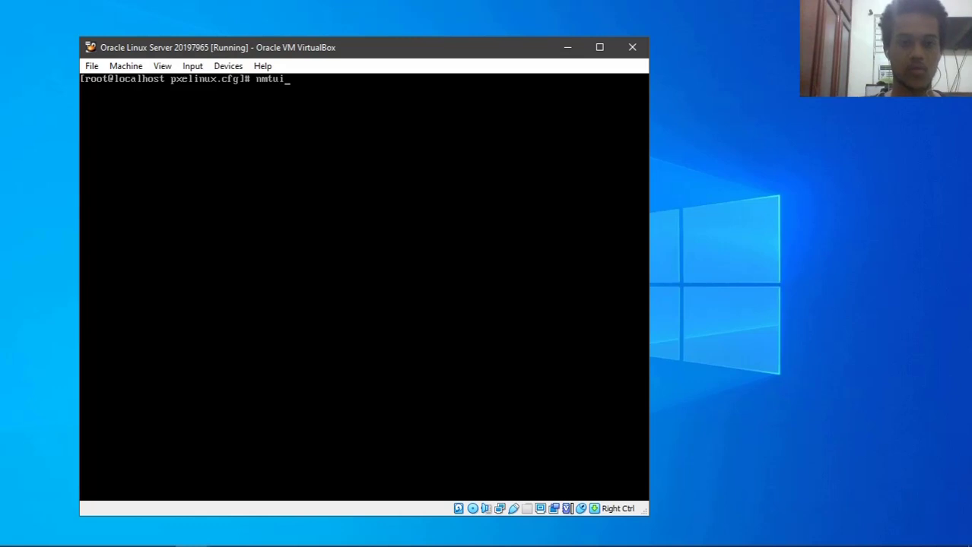
{"action": "key", "text": "Return"}
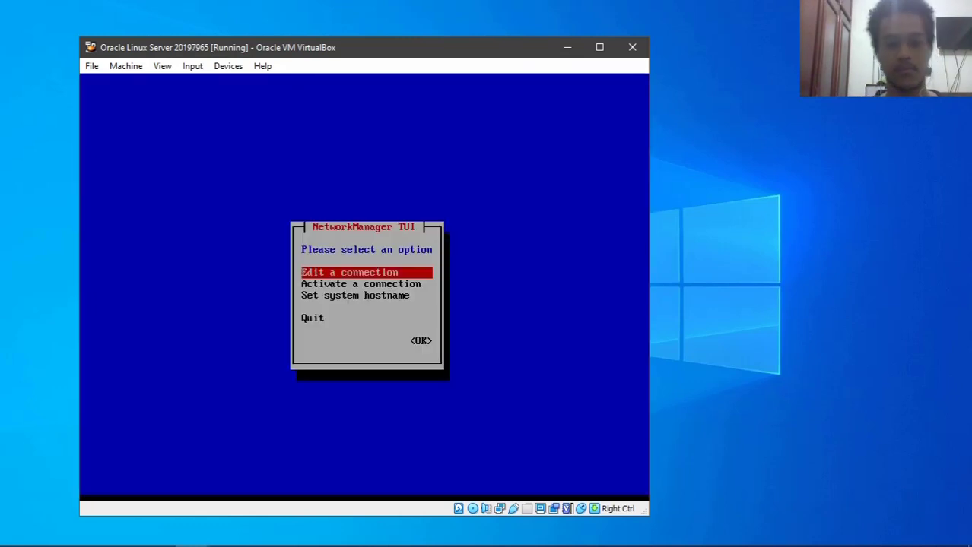
{"action": "key", "text": "Return"}
{"action": "key", "text": "Tab"}
{"action": "key", "text": "Tab"}
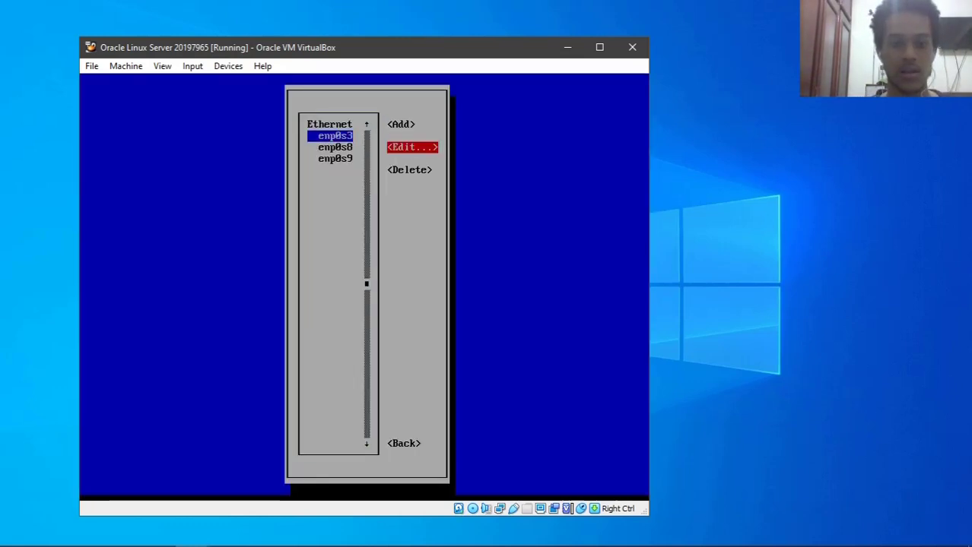
{"action": "key", "text": "Return"}
{"action": "key", "text": "Tab"}
{"action": "key", "text": "Tab"}
{"action": "key", "text": "Tab"}
{"action": "key", "text": "Return"}
{"action": "key", "text": "Down"}
{"action": "key", "text": "Down"}
{"action": "key", "text": "Return"}
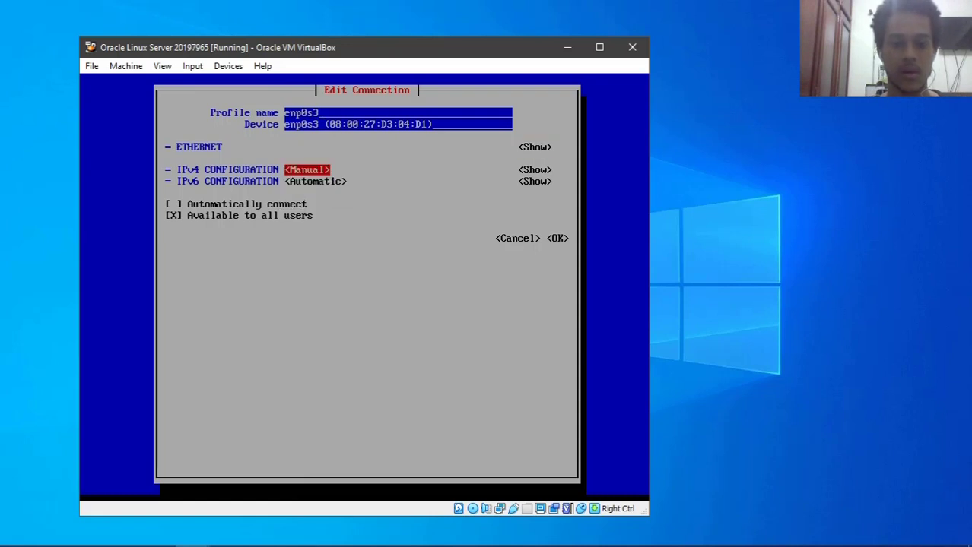
{"action": "key", "text": "Tab"}
{"action": "key", "text": "Return"}
{"action": "key", "text": "Tab"}
{"action": "key", "text": "Return"}
{"action": "type", "text": "192.168.1.2"}
{"action": "key", "text": "Tab"}
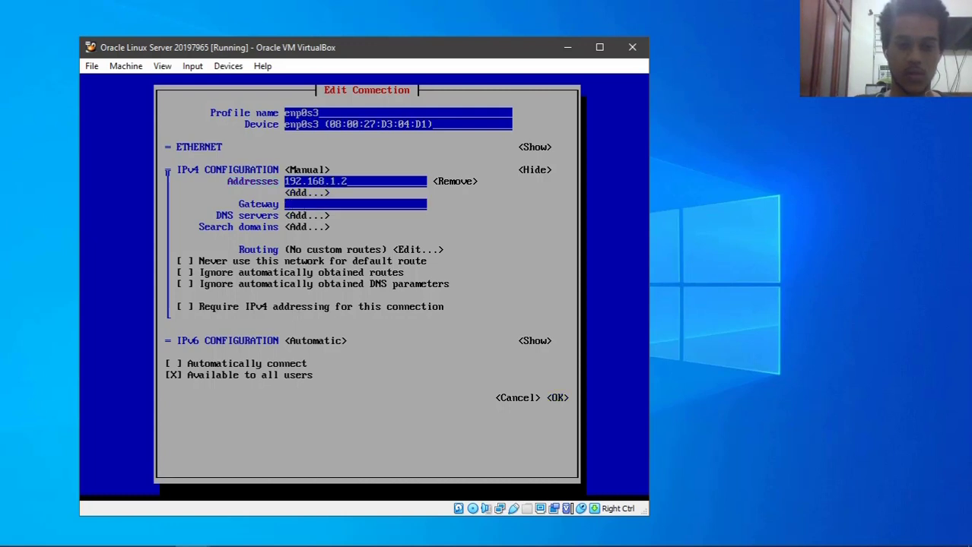
{"action": "key", "text": "shift+Tab"}
{"action": "type", "text": "/24"}
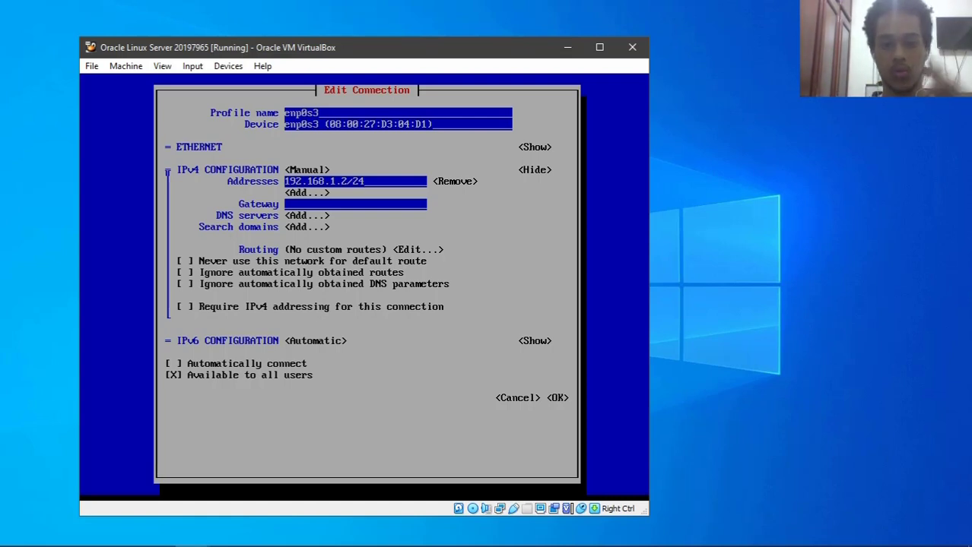
{"action": "key", "text": "Tab"}
{"action": "key", "text": "Tab"}
{"action": "key", "text": "Tab"}
{"action": "key", "text": "Tab"}
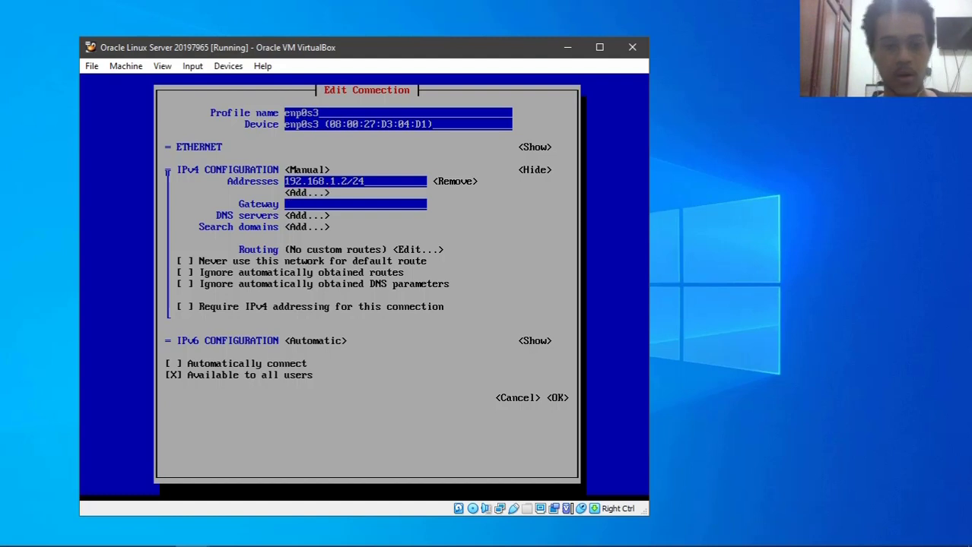
{"action": "key", "text": "shift+Tab"}
{"action": "type", "text": "192"}
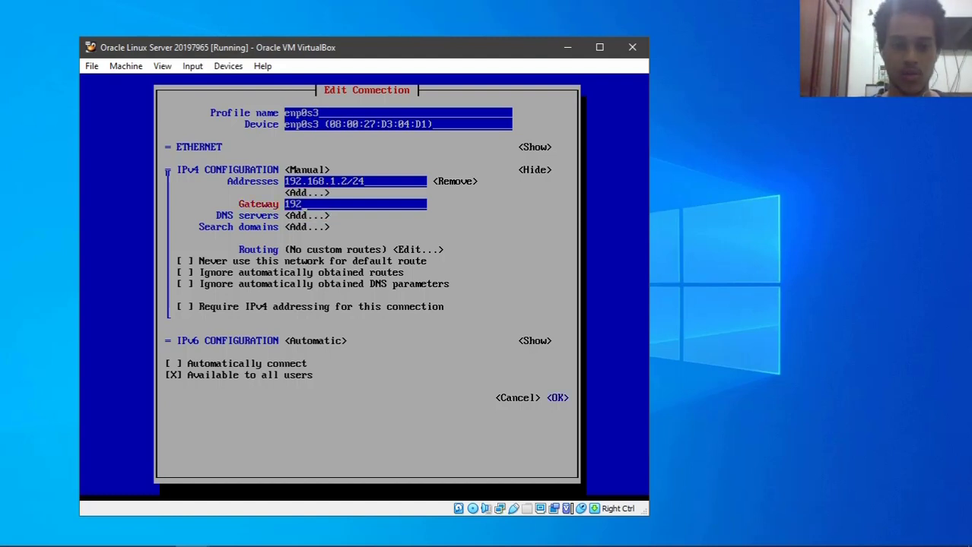
{"action": "type", "text": ".168.1.2"}
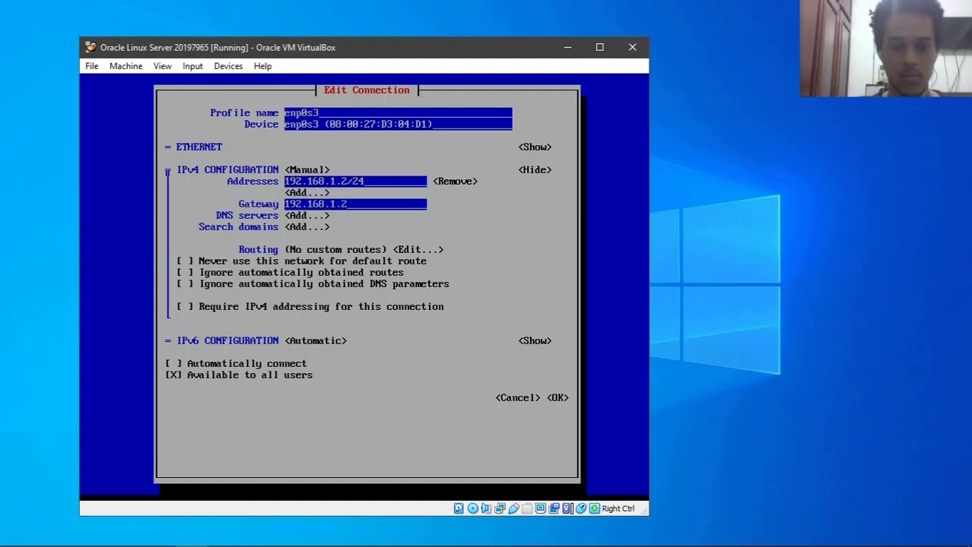
{"action": "key", "text": "BackSpace"}
{"action": "type", "text": "1"}
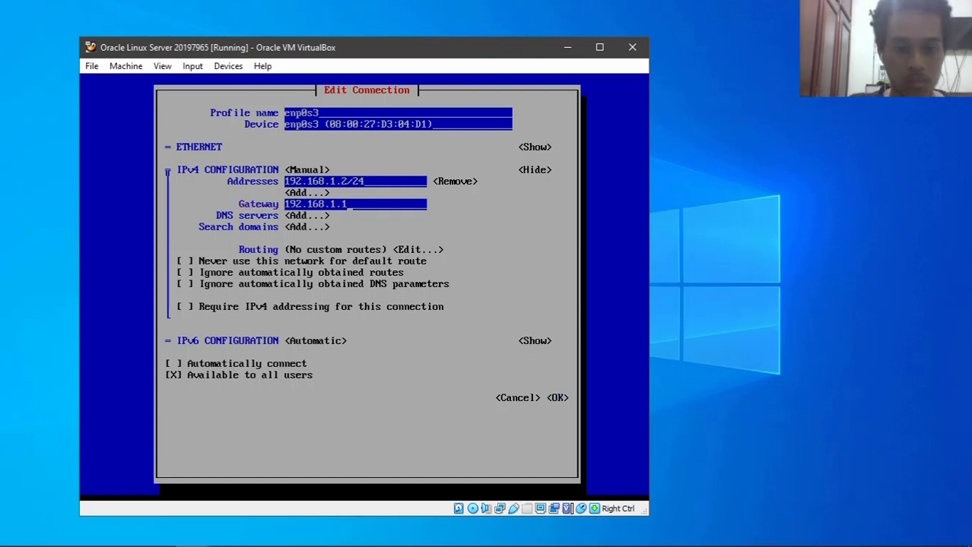
{"action": "key", "text": "Tab"}
{"action": "key", "text": "Tab"}
{"action": "key", "text": "Tab"}
{"action": "key", "text": "Tab"}
{"action": "key", "text": "Tab"}
{"action": "key", "text": "Tab"}
{"action": "key", "text": "Tab"}
{"action": "key", "text": "Tab"}
{"action": "key", "text": "Tab"}
{"action": "key", "text": "Tab"}
{"action": "key", "text": "Tab"}
{"action": "key", "text": "Tab"}
{"action": "key", "text": "Tab"}
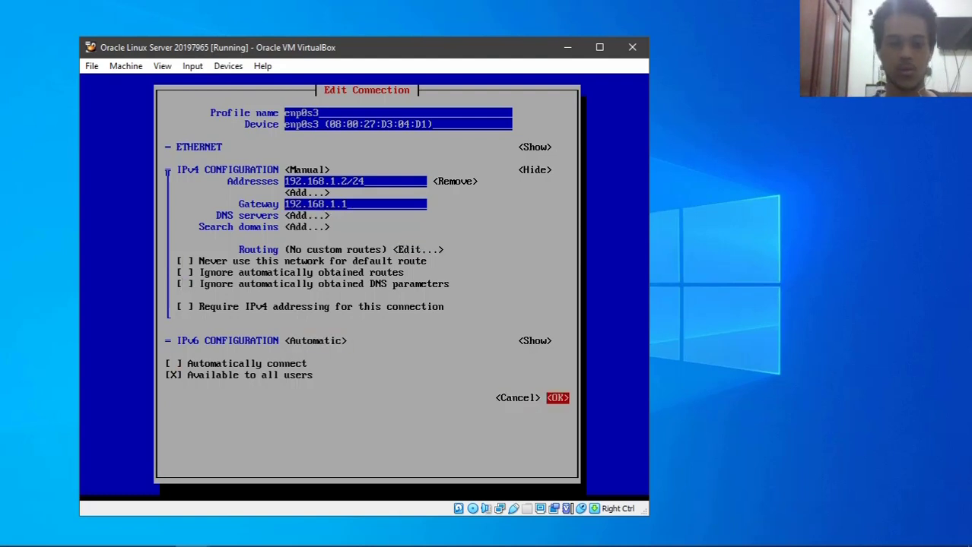
{"action": "key", "text": "Return"}
{"action": "key", "text": "Down"}
{"action": "key", "text": "Tab"}
{"action": "key", "text": "Tab"}
{"action": "key", "text": "Tab"}
{"action": "key", "text": "Return"}
{"action": "key", "text": "Down"}
{"action": "key", "text": "Return"}
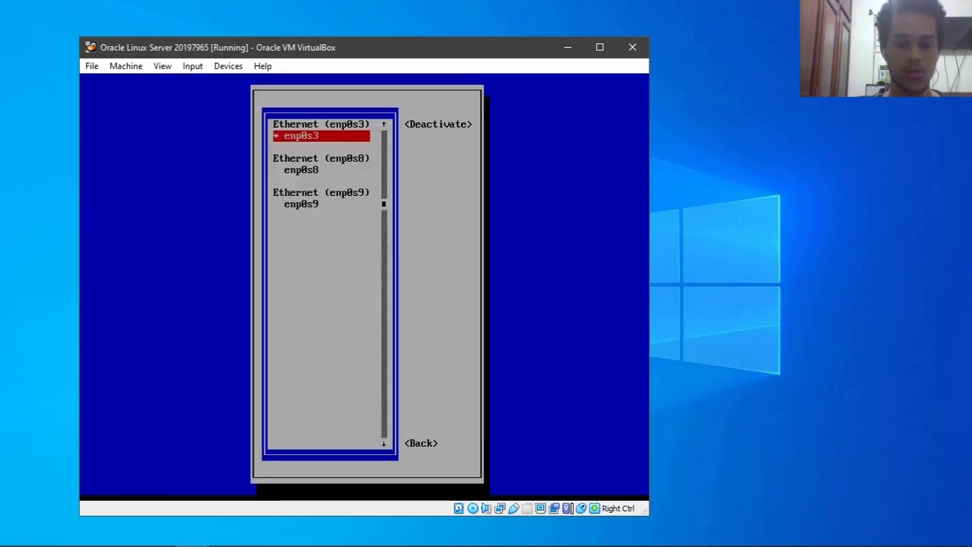
{"action": "key", "text": "Tab"}
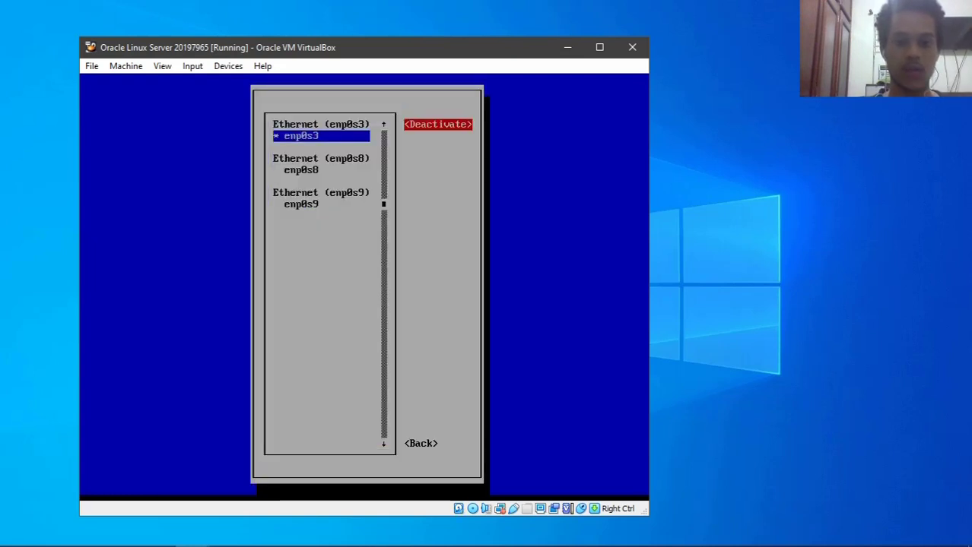
{"action": "key", "text": "Tab"}
{"action": "key", "text": "Return"}
{"action": "key", "text": "Down"}
{"action": "key", "text": "Down"}
{"action": "key", "text": "Return"}
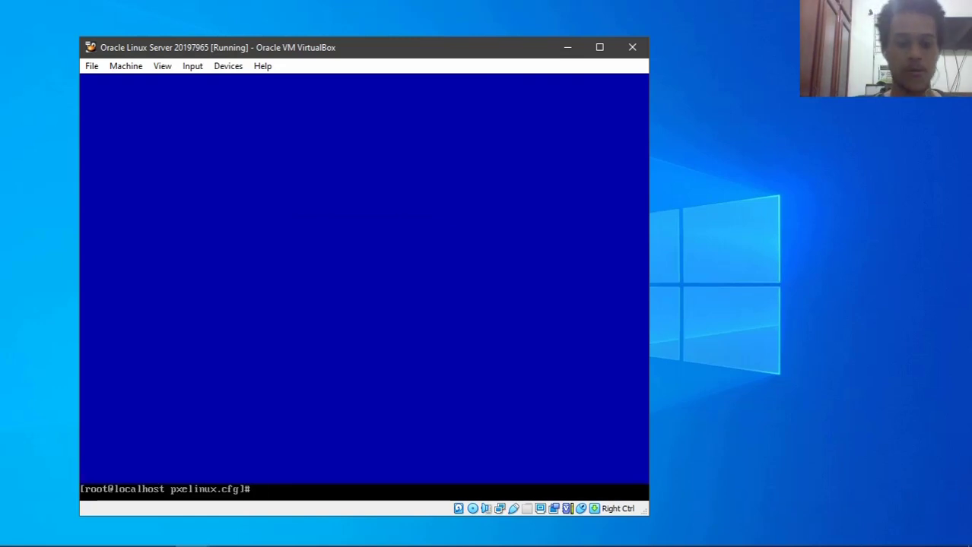
{"action": "type", "text": "clear"}
{"action": "key", "text": "Return"}
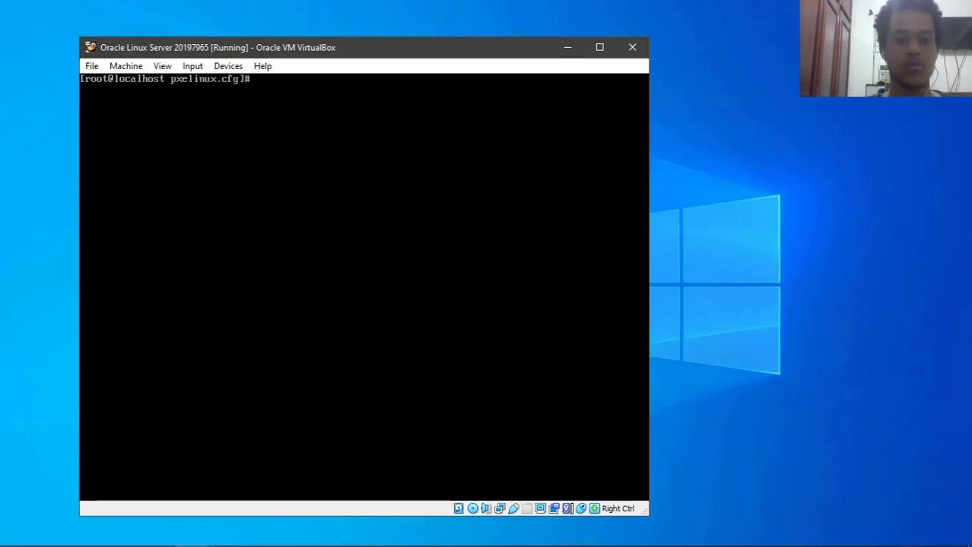
{"action": "left_click", "coordinate": [228, 66]}
{"action": "mouse_move", "coordinate": [336, 116]}
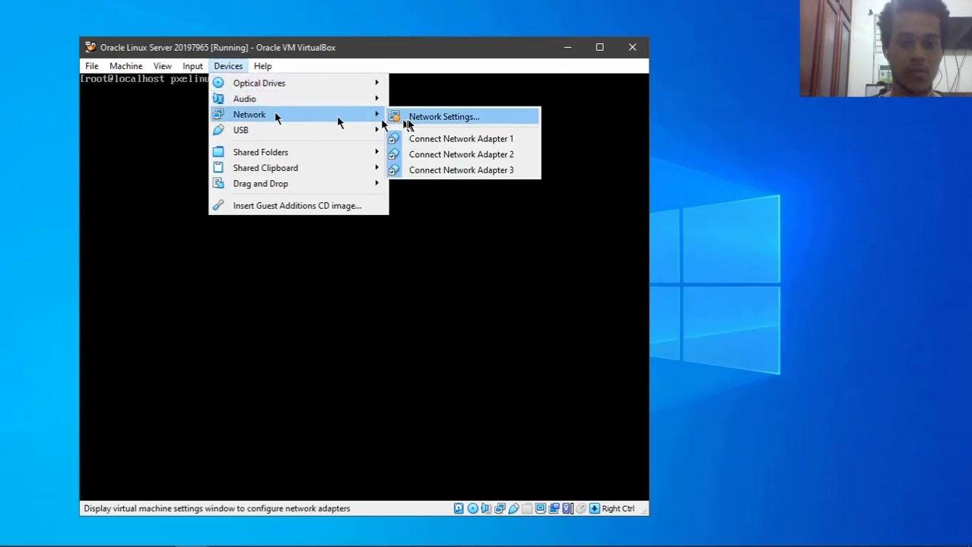
{"action": "left_click", "coordinate": [409, 122]}
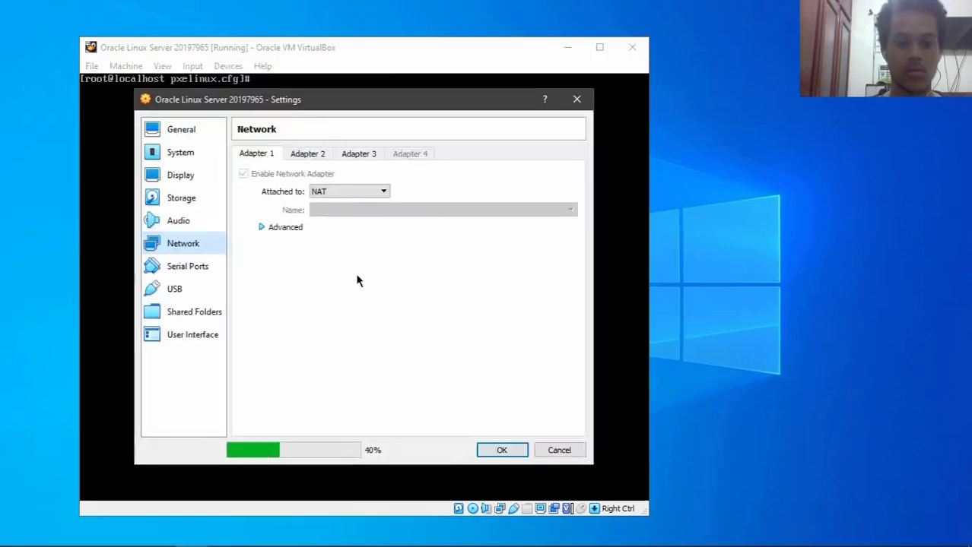
{"action": "left_click", "coordinate": [319, 191]}
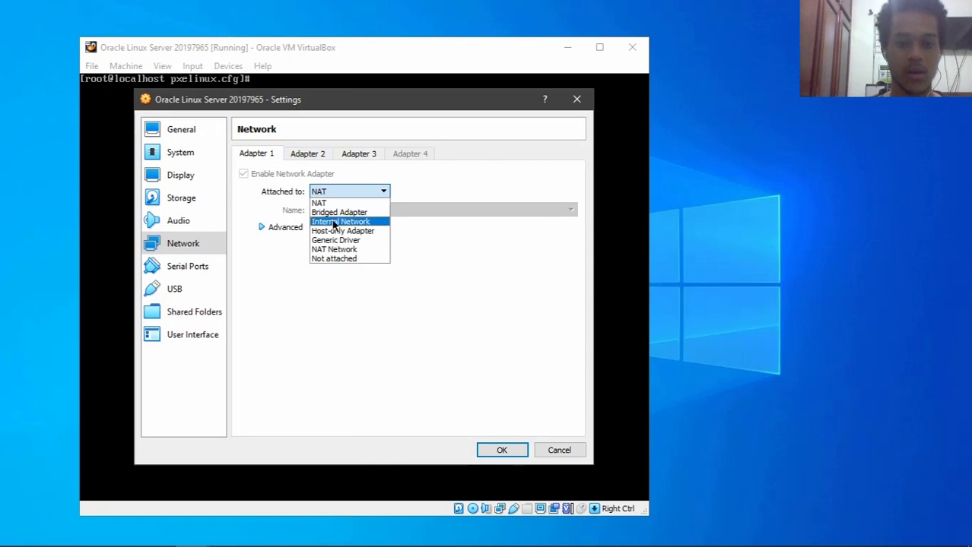
{"action": "left_click", "coordinate": [335, 219]}
{"action": "left_click", "coordinate": [485, 447]}
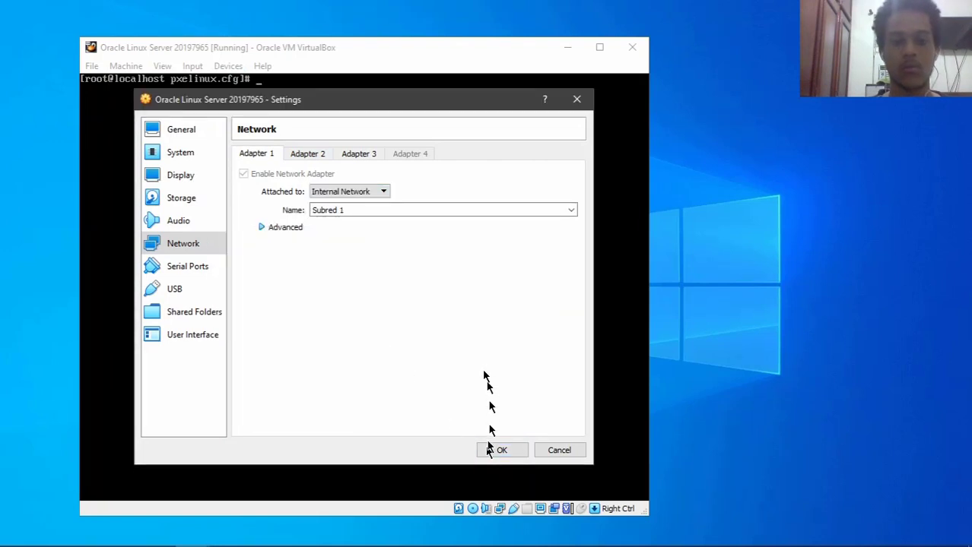
{"action": "left_click", "coordinate": [501, 344]}
{"action": "type", "text": "cd /ope"}
{"action": "key", "text": "BackSpace"}
{"action": "type", "text": "t/"}
{"action": "key", "text": "BackSpace"}
{"action": "key", "text": "BackSpace"}
{"action": "key", "text": "BackSpace"}
{"action": "type", "text": "etr"}
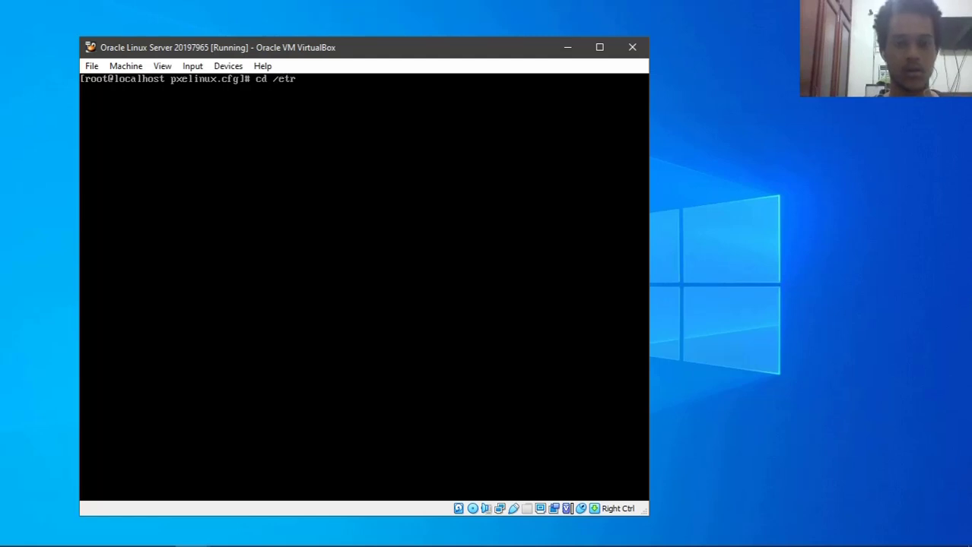
{"action": "key", "text": "BackSpace"}
{"action": "type", "text": "c/dhcp/"}
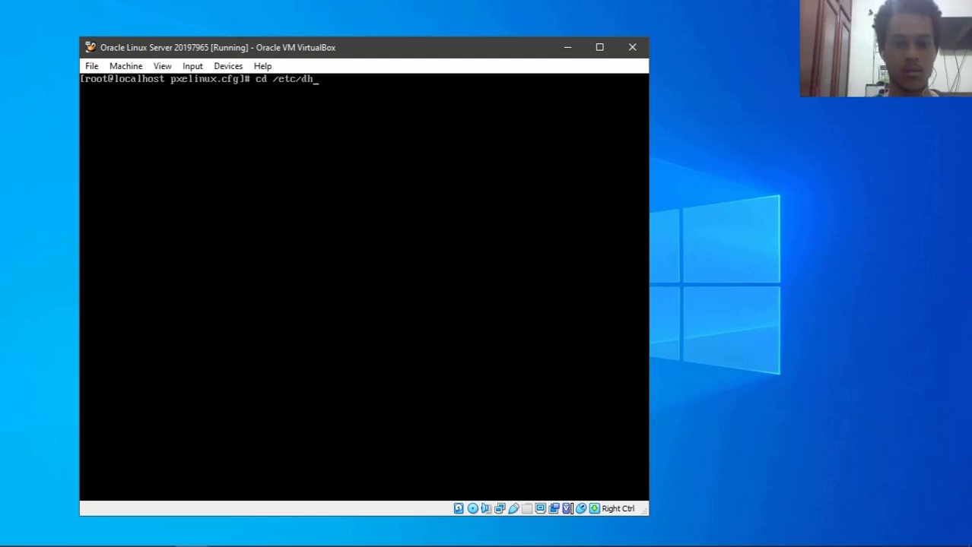
{"action": "key", "text": "Return"}
{"action": "type", "text": "ls"}
{"action": "key", "text": "Return"}
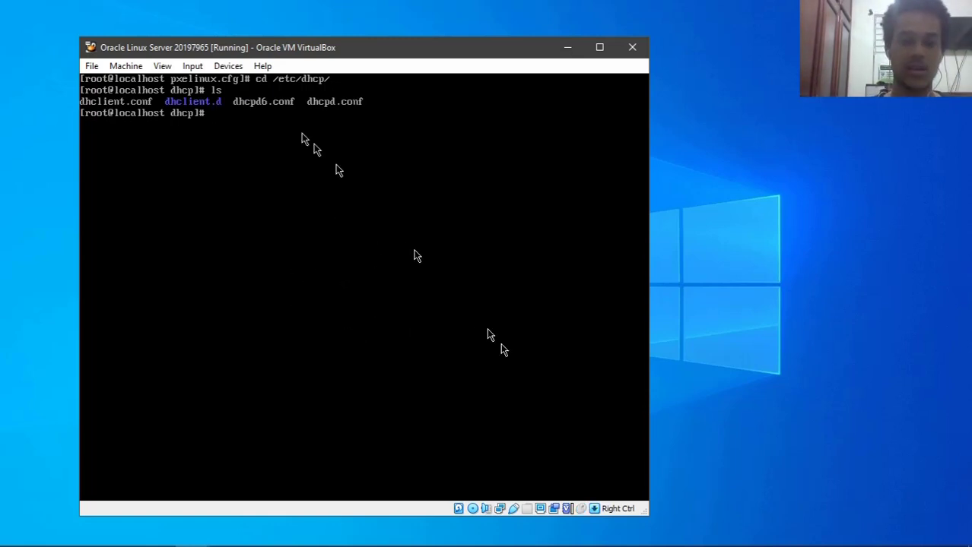
{"action": "left_click", "coordinate": [478, 188]}
{"action": "type", "text": "nano "}
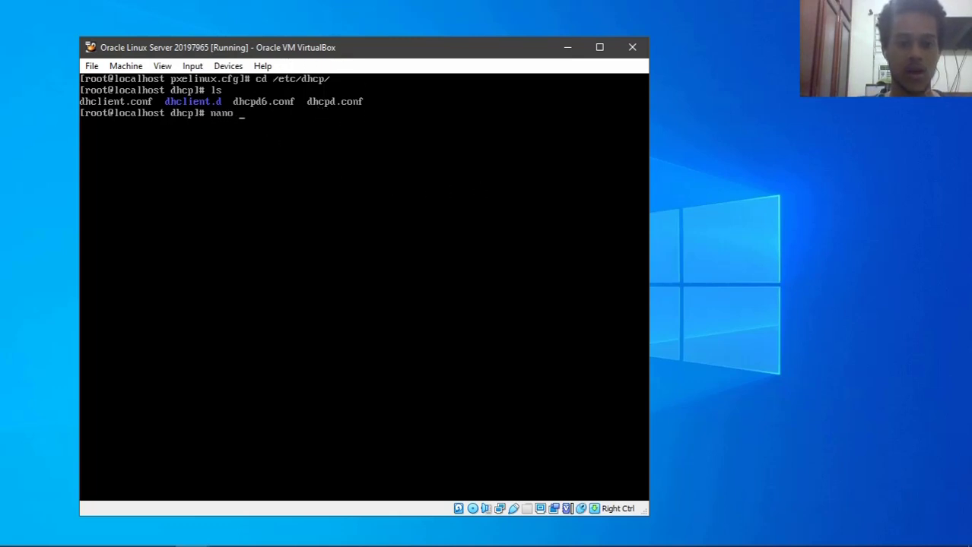
{"action": "type", "text": "dhcpd"}
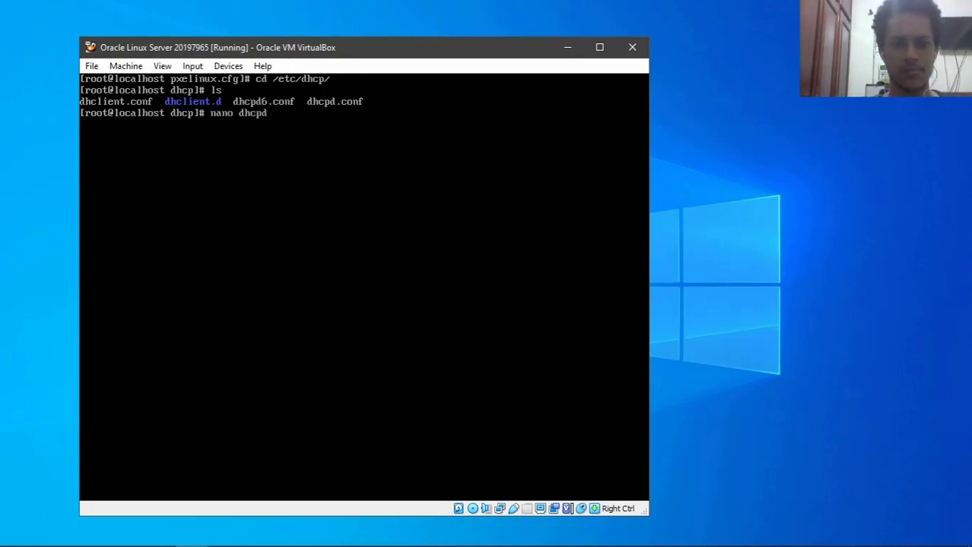
{"action": "type", "text": ".conf"}
{"action": "key", "text": "Return"}
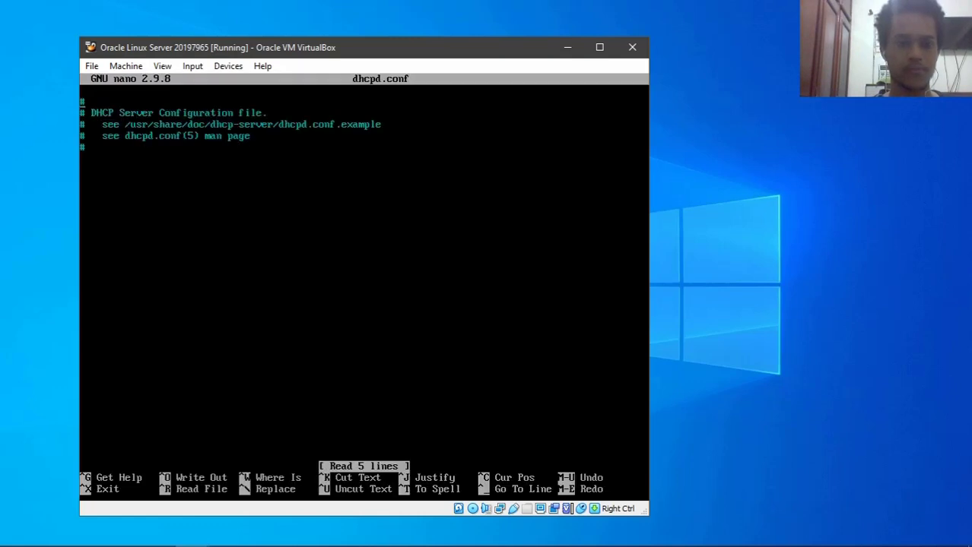
{"action": "key", "text": "BackSpace"}
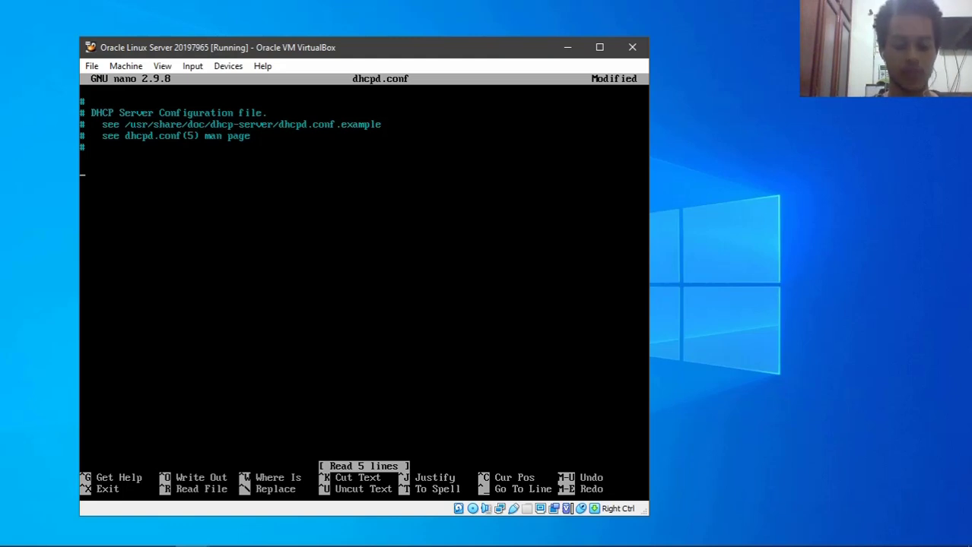
{"action": "type", "text": "th"}
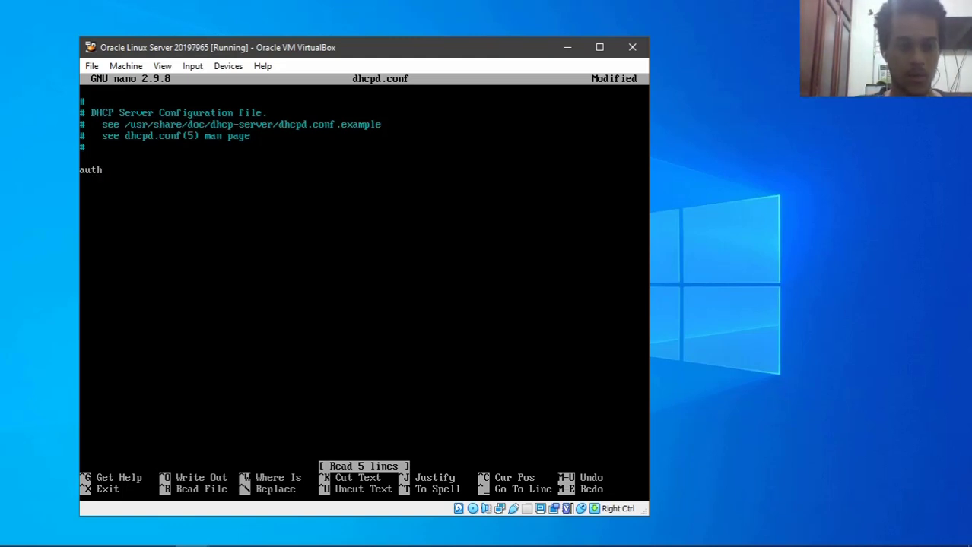
{"action": "type", "text": "oritative"}
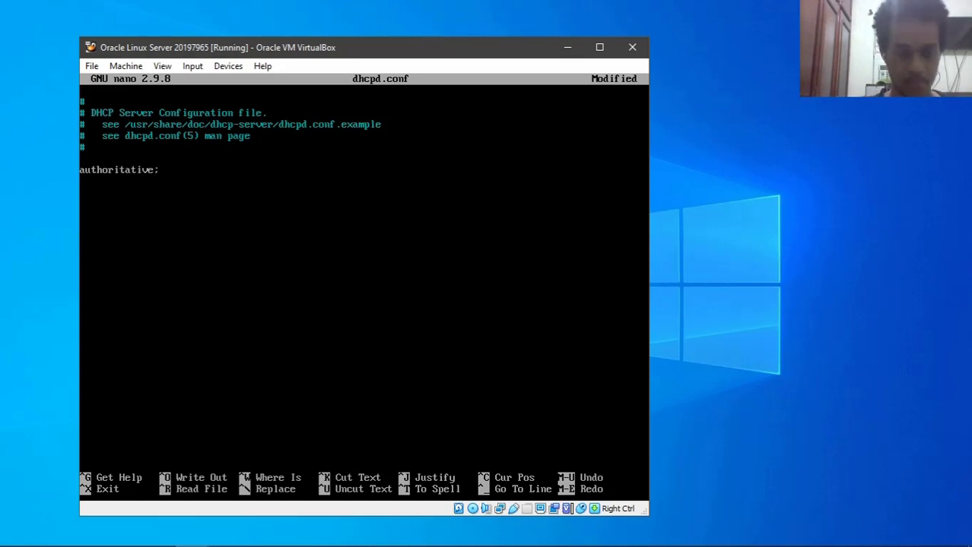
{"action": "type", "text": ";"}
{"action": "key", "text": "Return"}
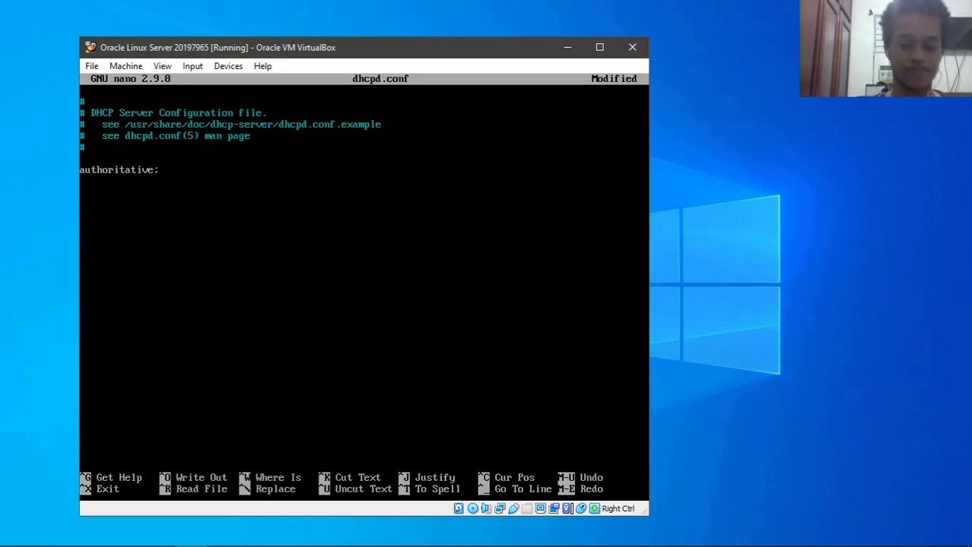
{"action": "type", "text": "DH"}
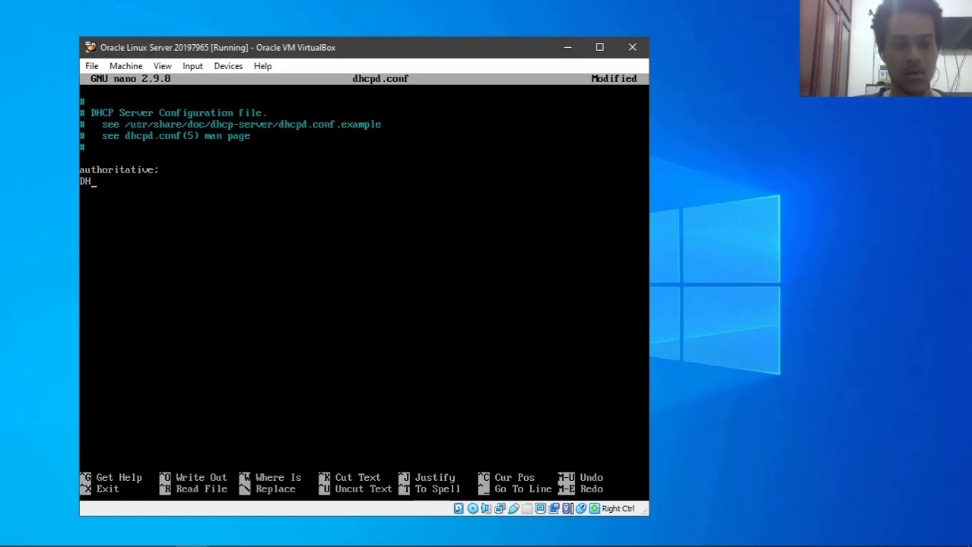
{"action": "type", "text": "CPAR"}
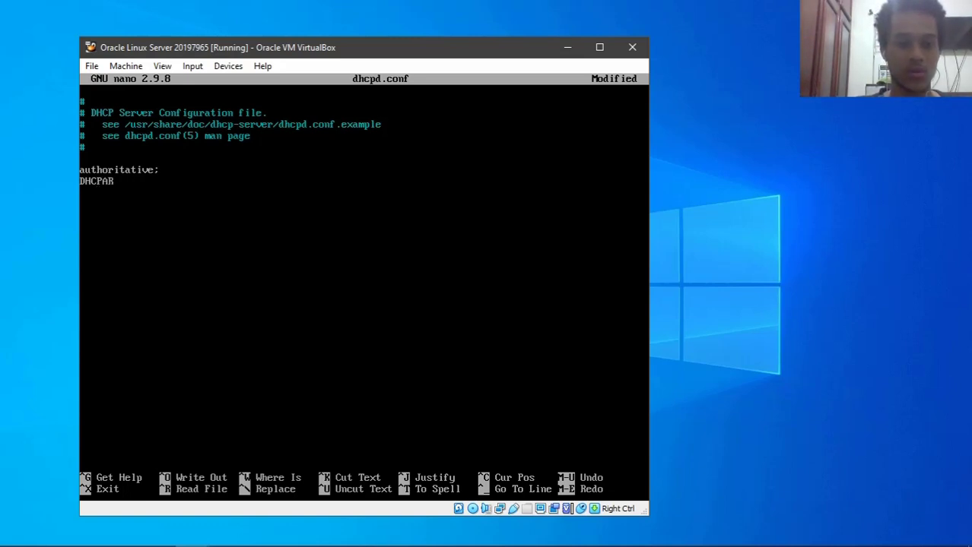
{"action": "type", "text": "GS="}
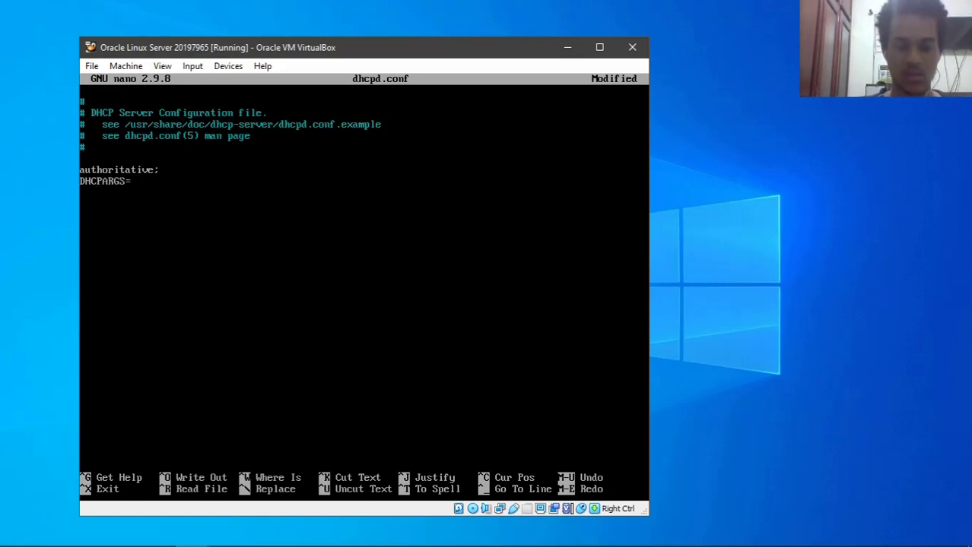
{"action": "type", "text": "\"en"}
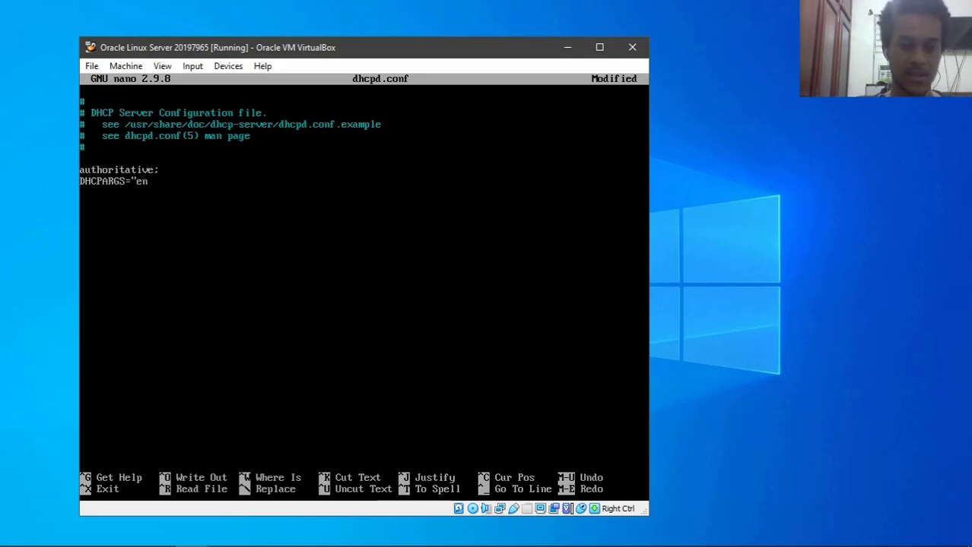
{"action": "type", "text": "p0s3"}
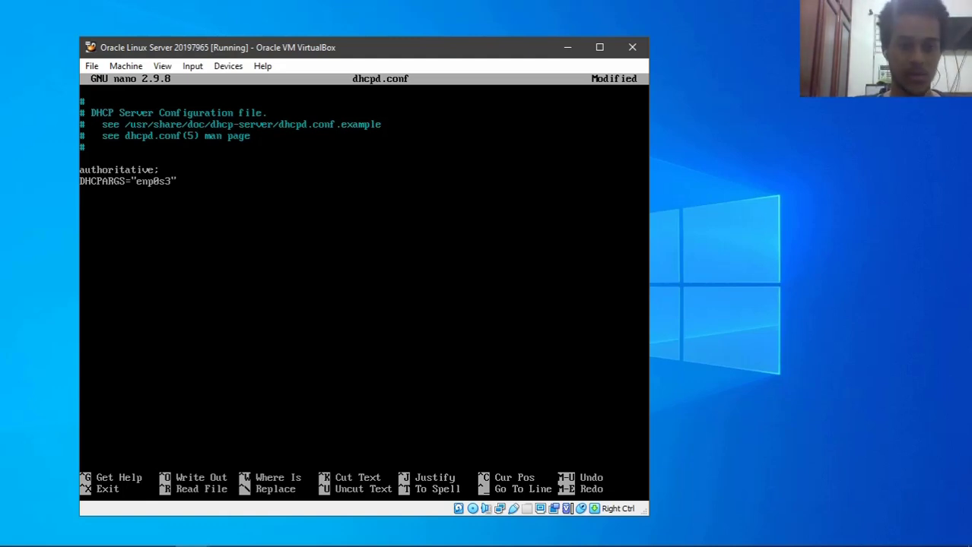
{"action": "type", "text": "subn"}
{"action": "key", "text": "BackSpace"}
{"action": "key", "text": "BackSpace"}
{"action": "type", "text": "bnet"}
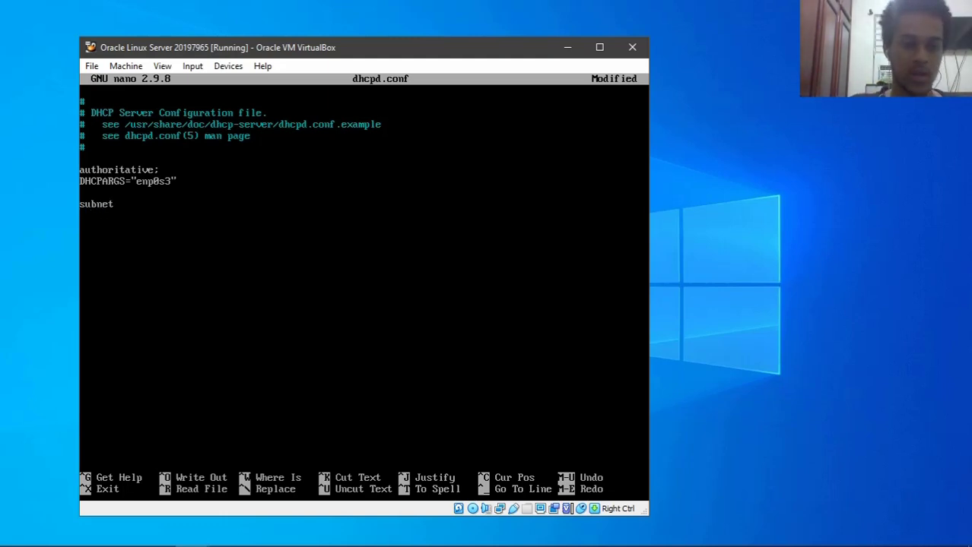
{"action": "type", "text": " 192.168.1.0"}
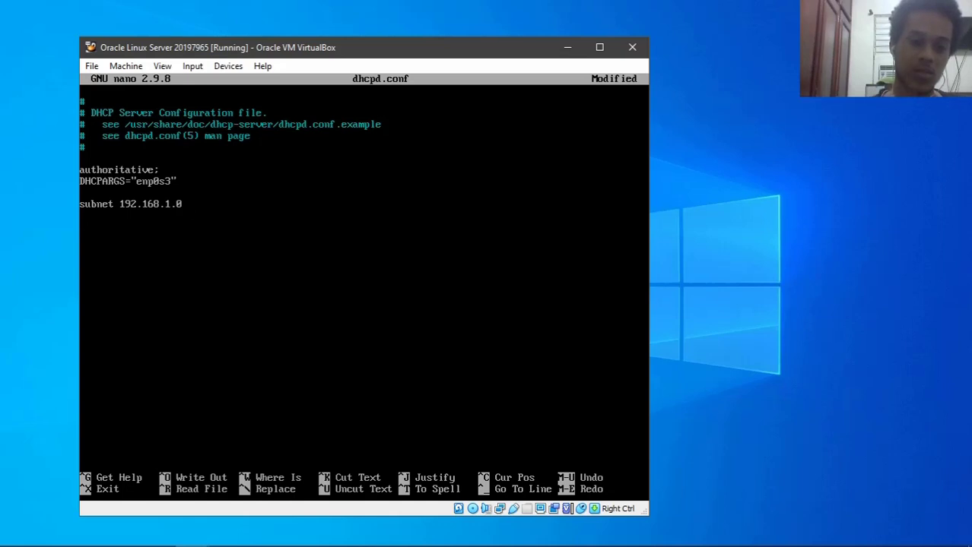
{"action": "type", "text": "net"}
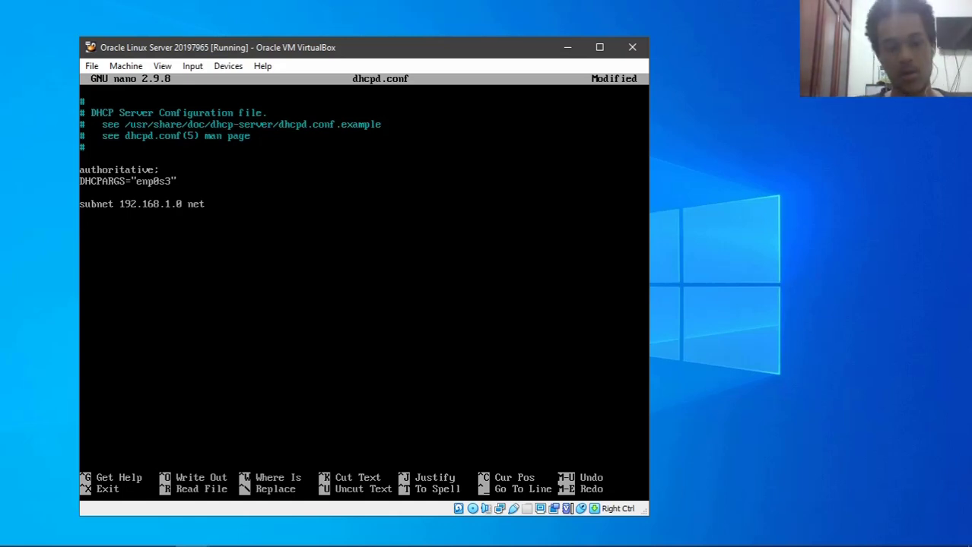
{"action": "type", "text": "mask 255.2"}
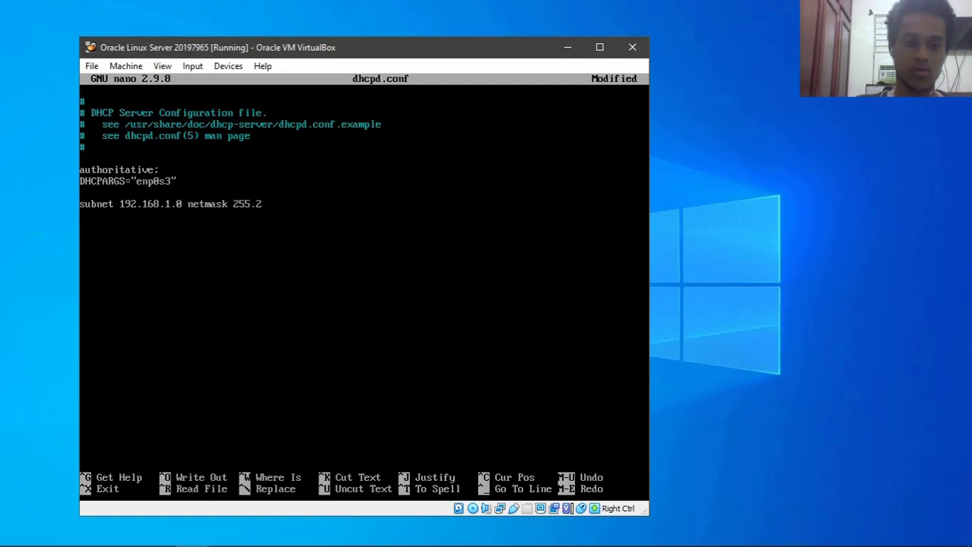
{"action": "type", "text": "55.255.0"}
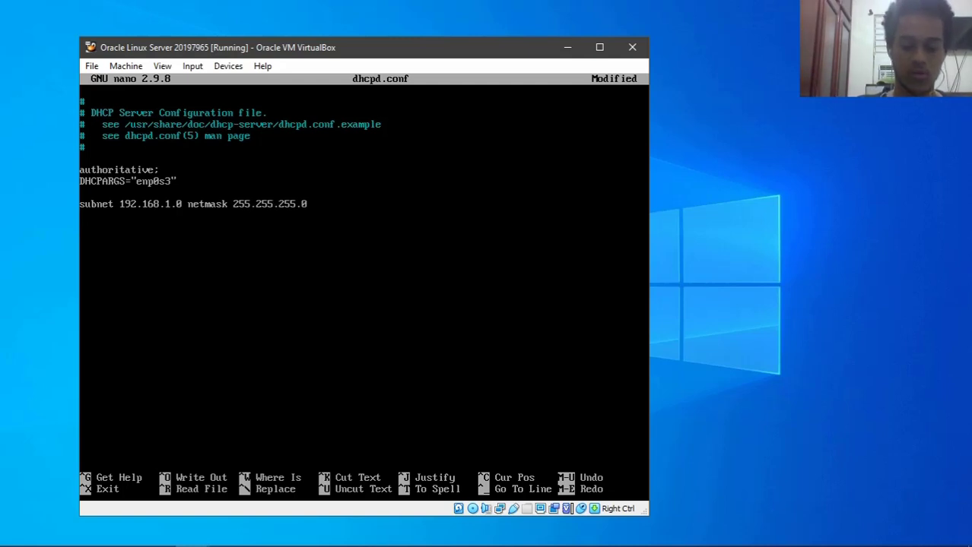
{"action": "type", "text": " {"}
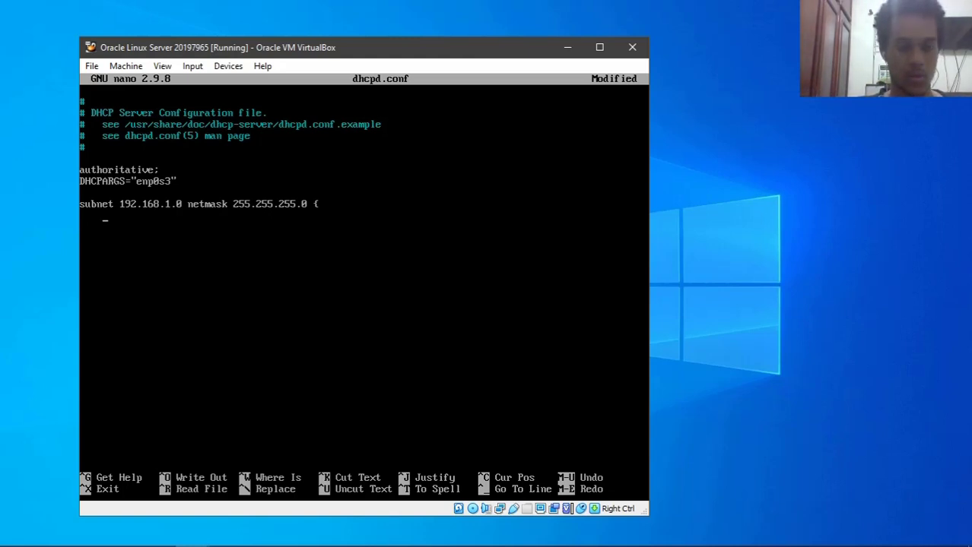
{"action": "type", "text": "range"}
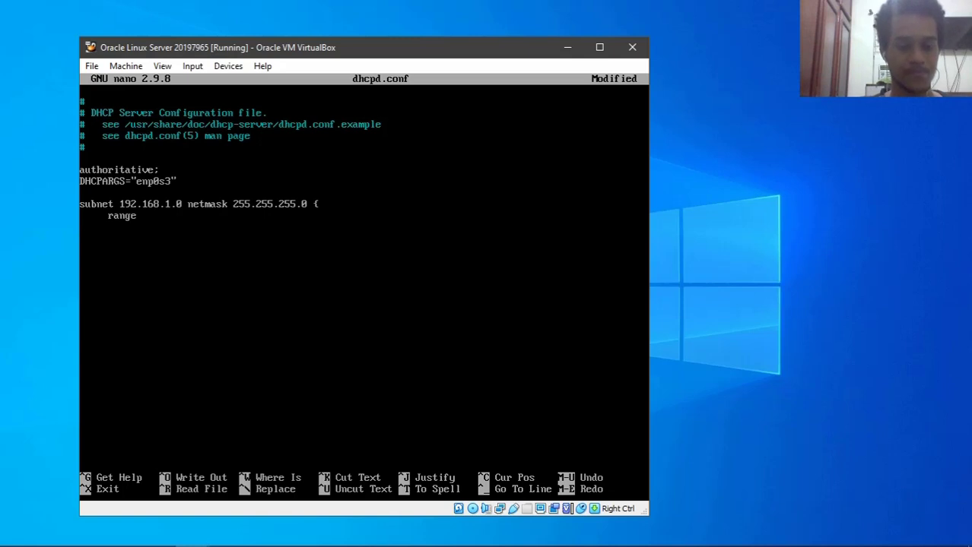
{"action": "type", "text": " 192.168.1."}
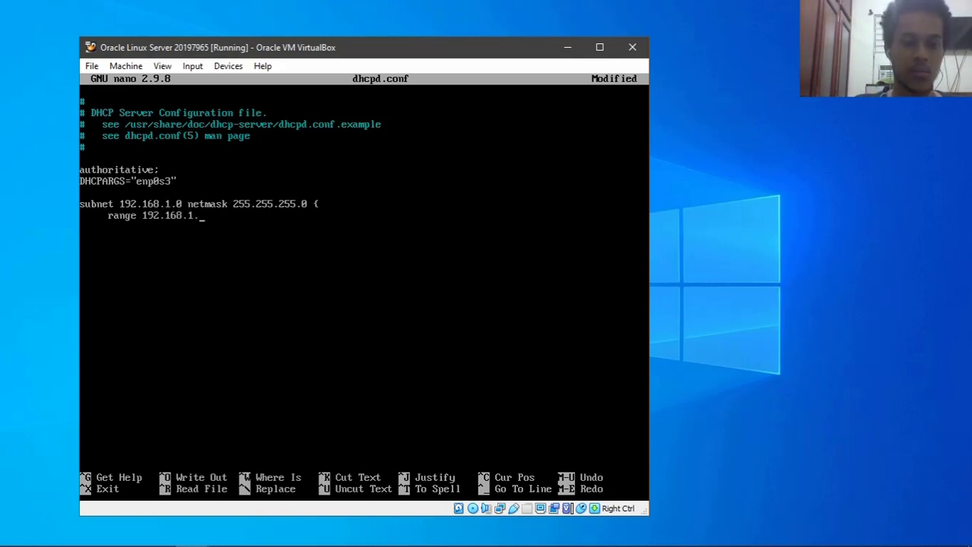
{"action": "type", "text": "1"}
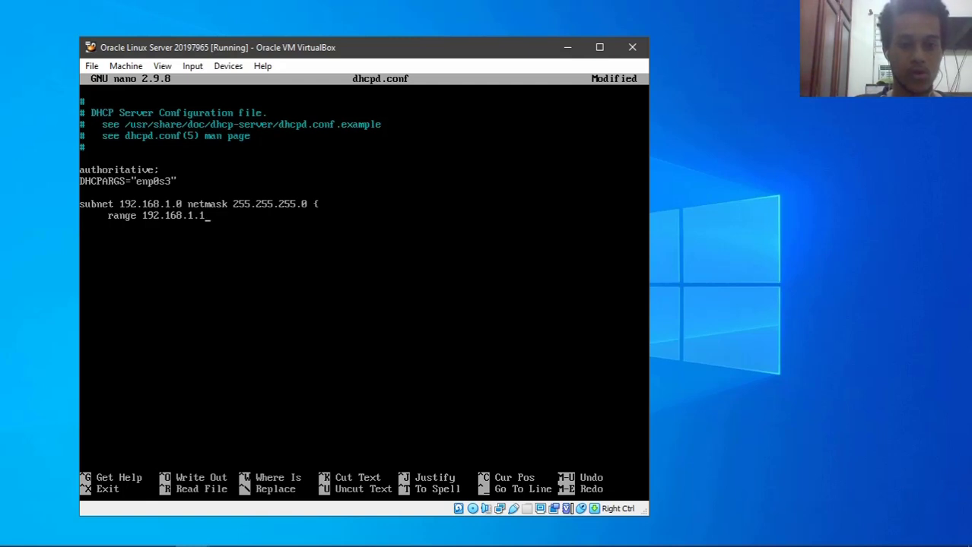
{"action": "type", "text": "0 192.168."}
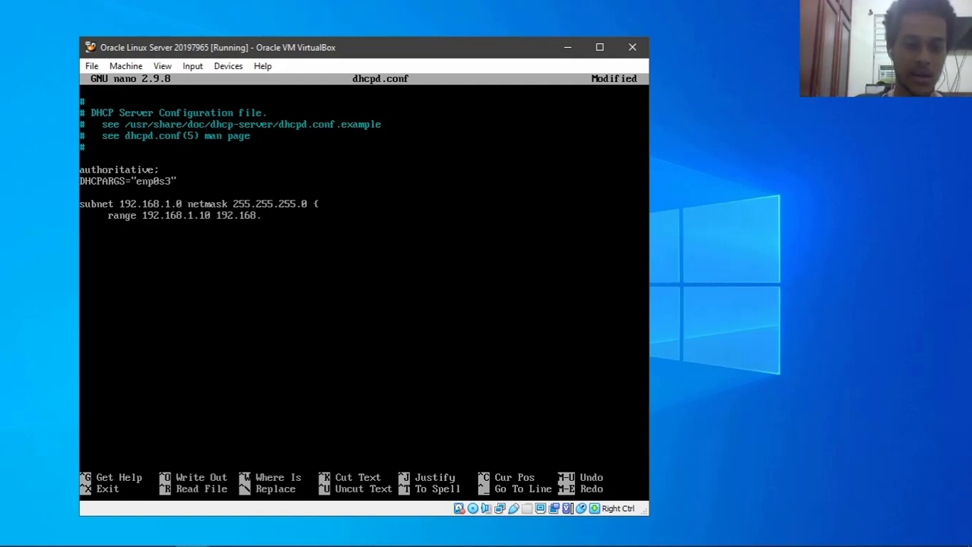
{"action": "type", "text": "1.50"}
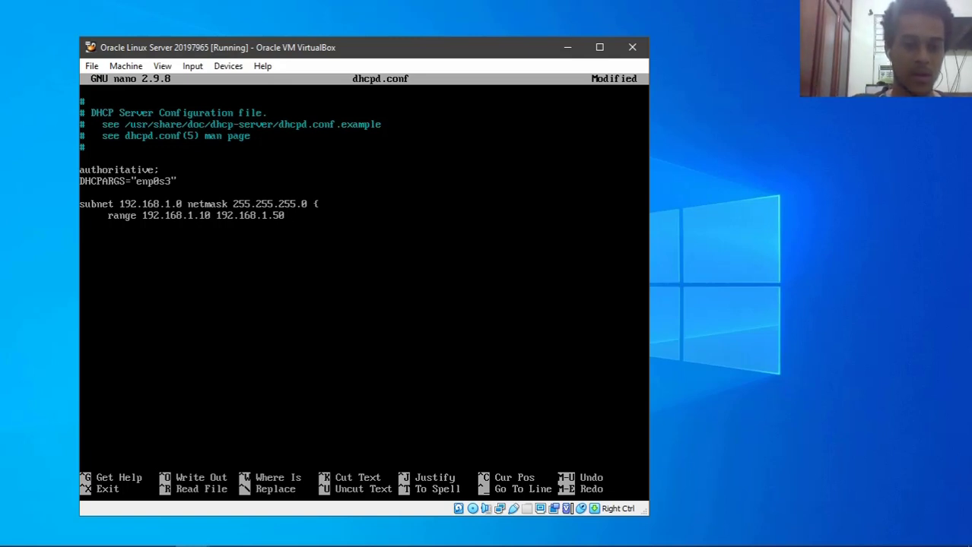
{"action": "type", "text": ";;"}
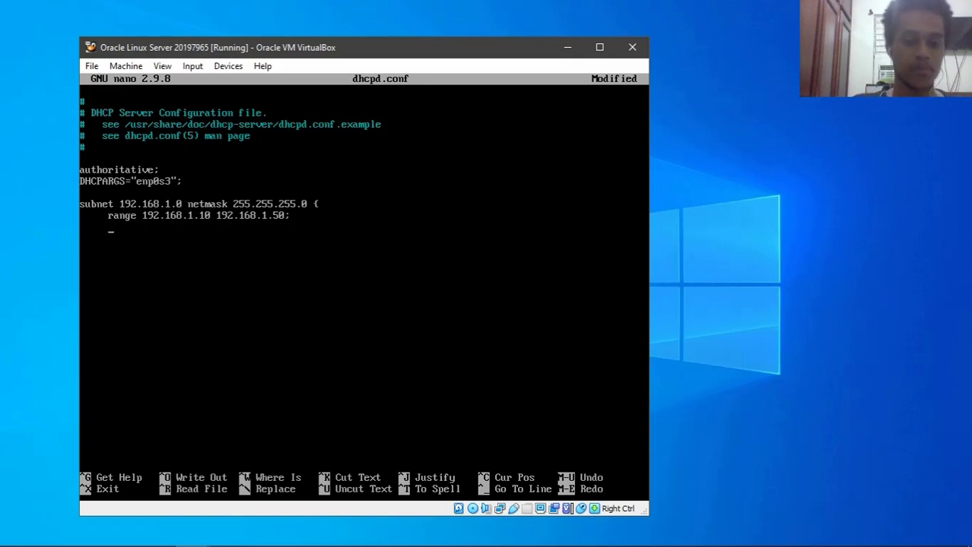
{"action": "type", "text": "option "}
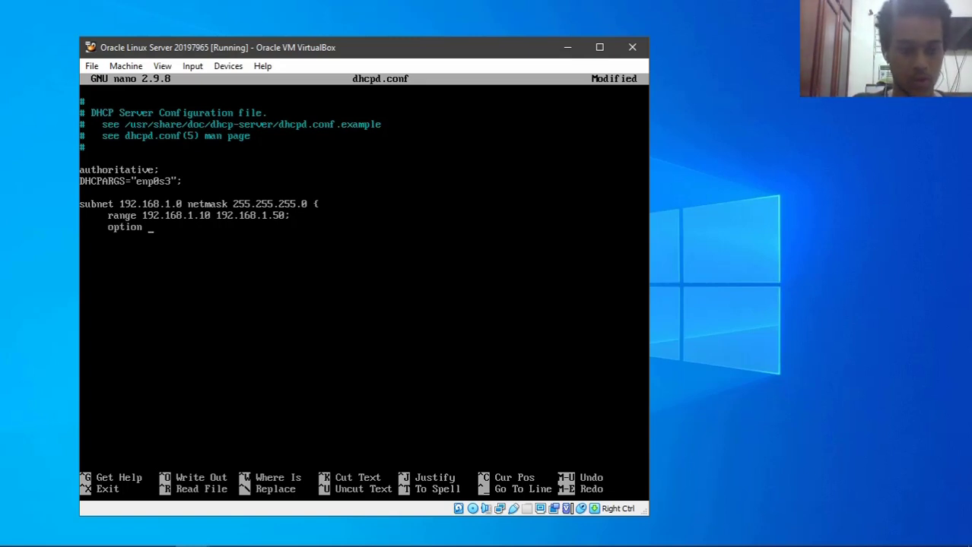
{"action": "type", "text": "sbunet"}
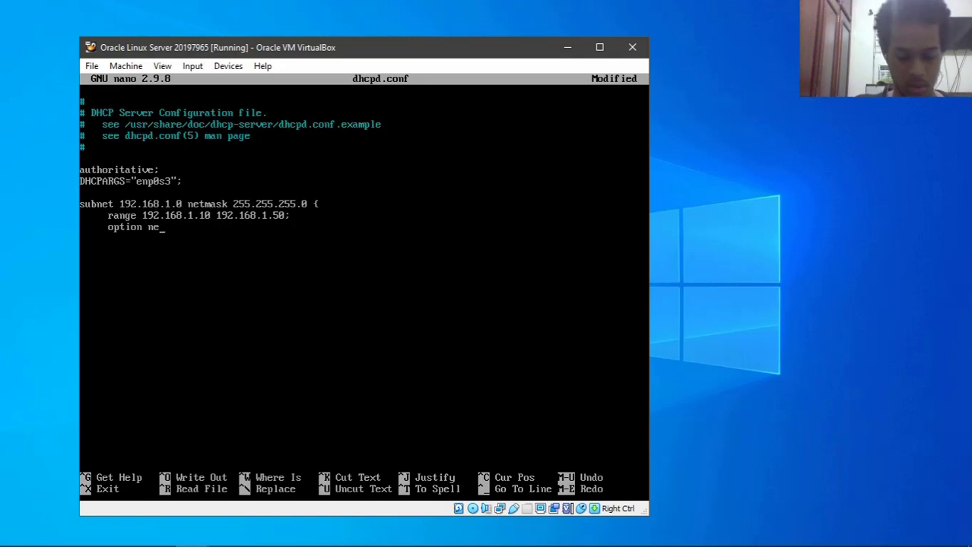
{"action": "key", "text": "BackSpace"}
{"action": "key", "text": "BackSpace"}
{"action": "key", "text": "BackSpace"}
{"action": "key", "text": "BackSpace"}
{"action": "key", "text": "BackSpace"}
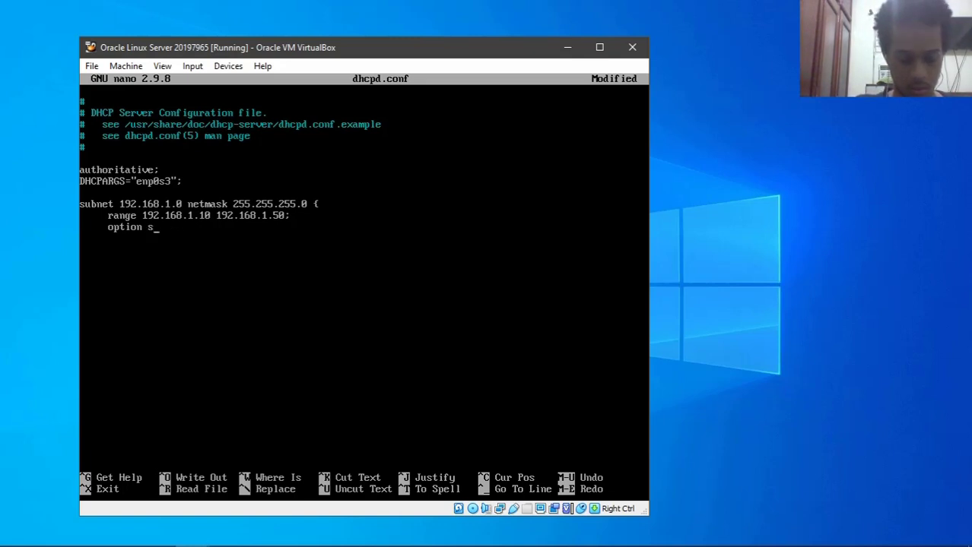
{"action": "type", "text": "ubnet"}
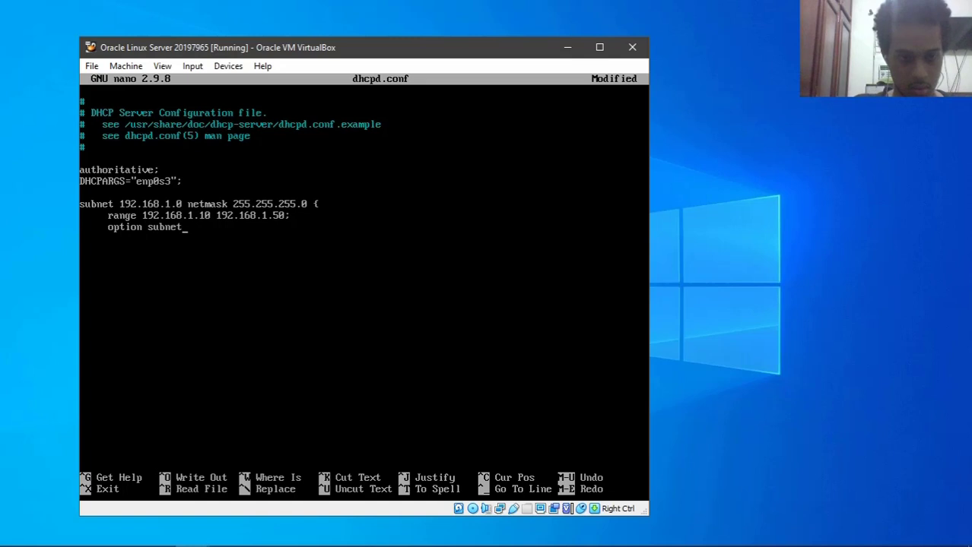
{"action": "type", "text": "-mask "}
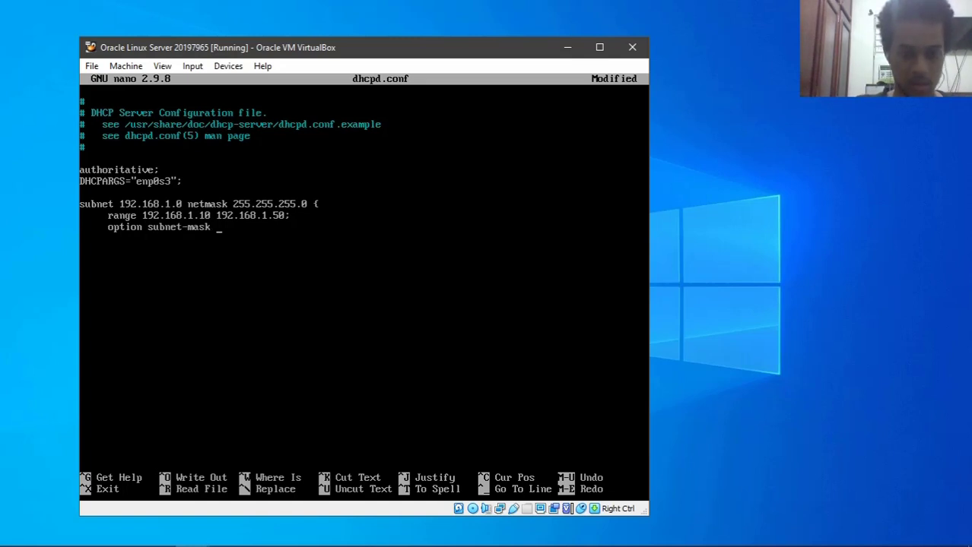
{"action": "type", "text": "255.255."}
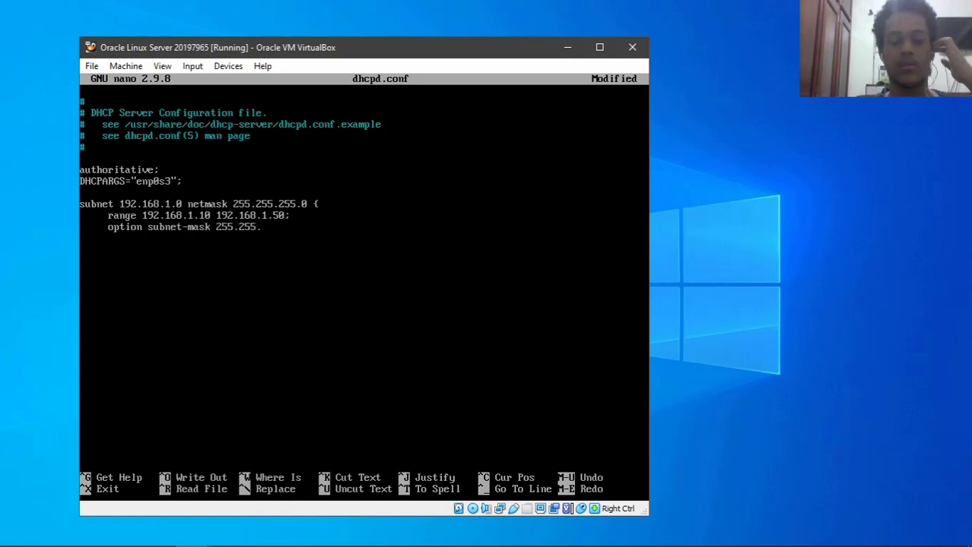
{"action": "type", "text": "255.0"}
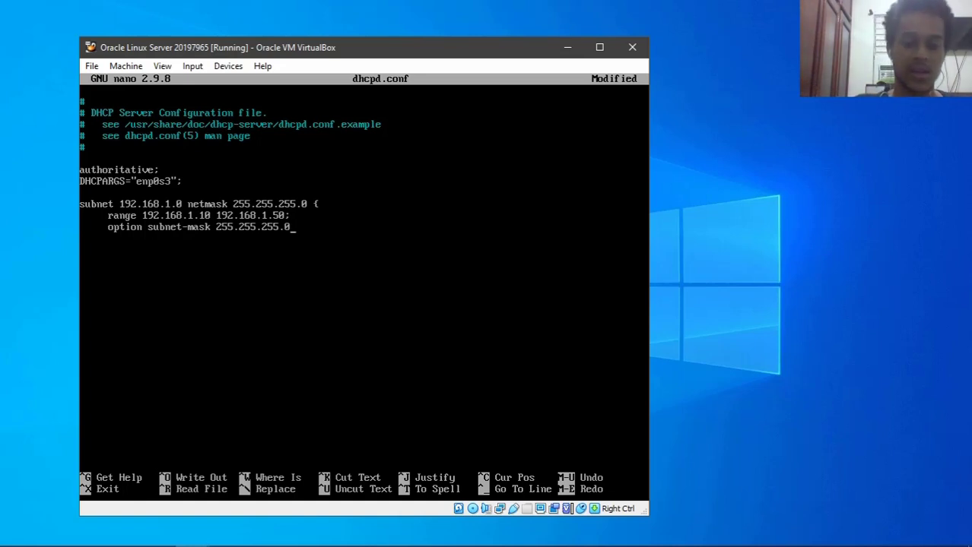
{"action": "type", "text": ";"}
{"action": "key", "text": "Return"}
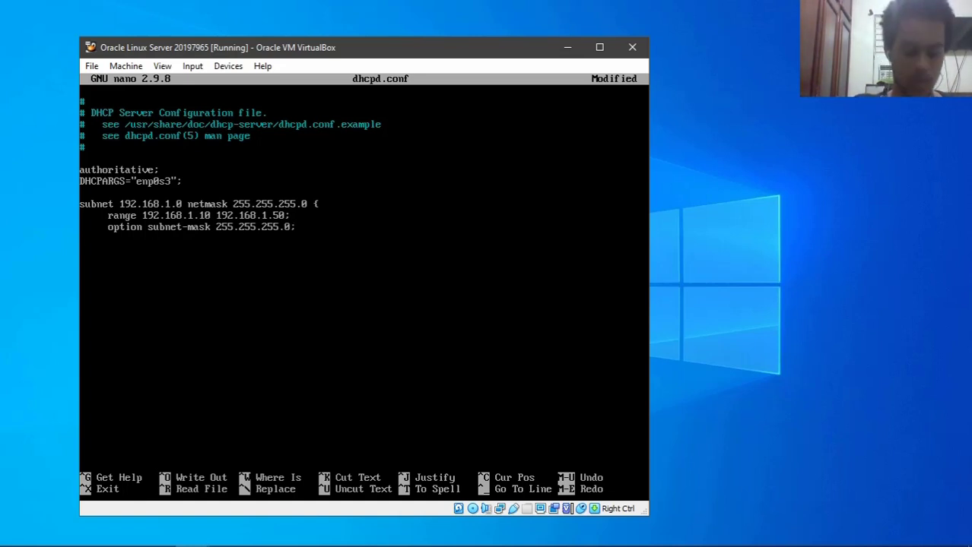
{"action": "type", "text": "option ro"}
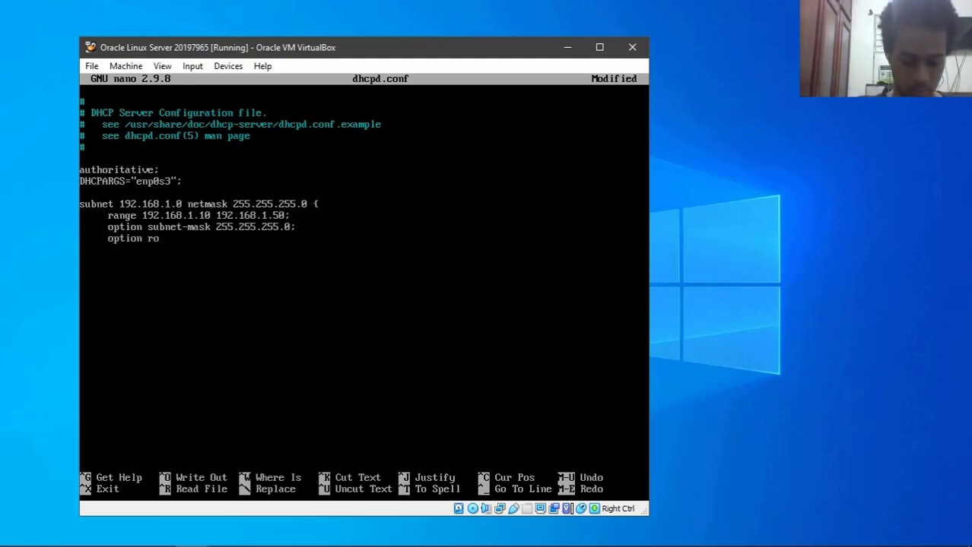
{"action": "type", "text": "uters"}
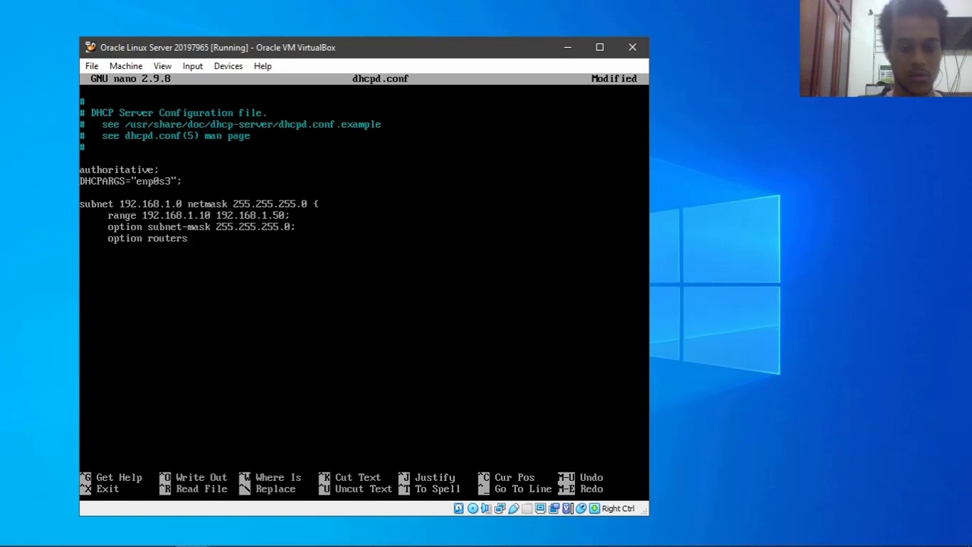
{"action": "type", "text": " 192.1"}
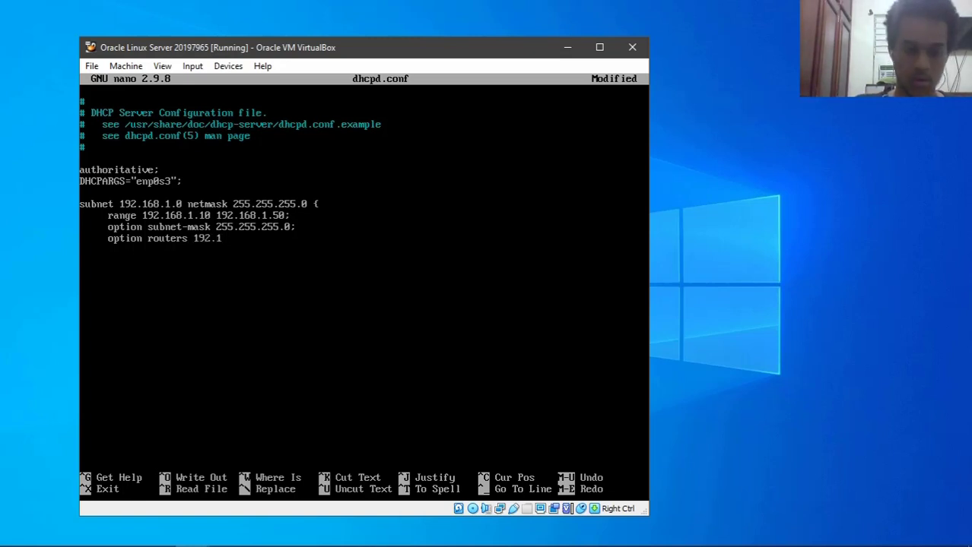
{"action": "type", "text": "68.1.1; "}
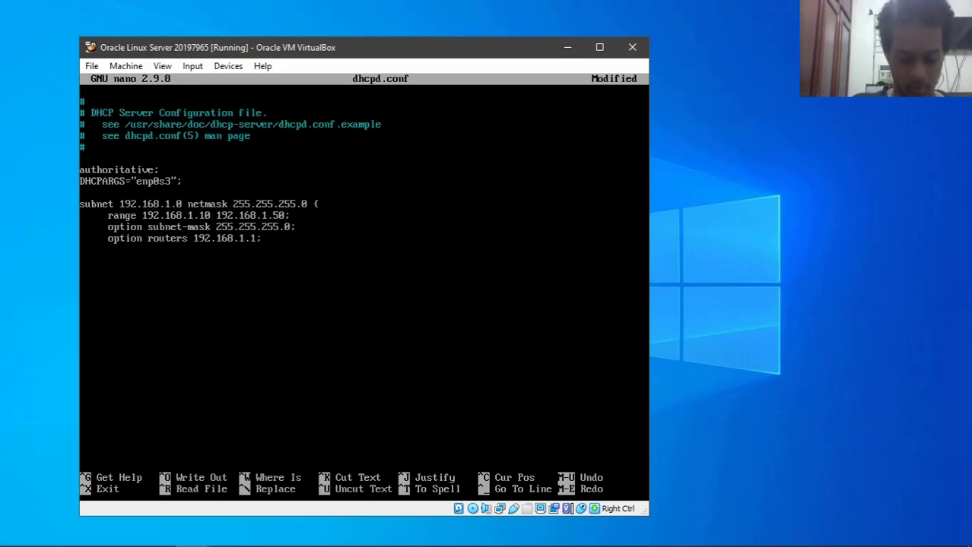
{"action": "type", "text": "     option "}
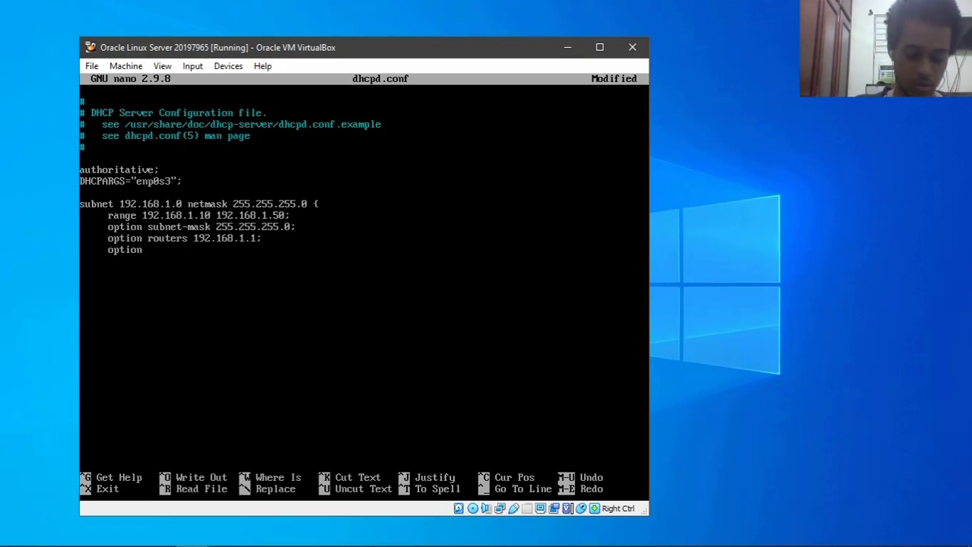
{"action": "type", "text": "domain-"}
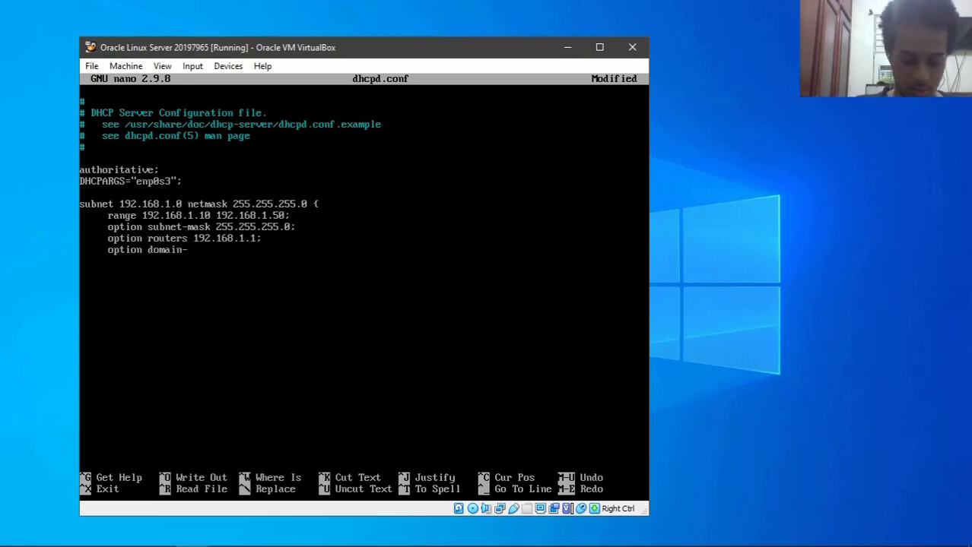
{"action": "type", "text": "name-server"}
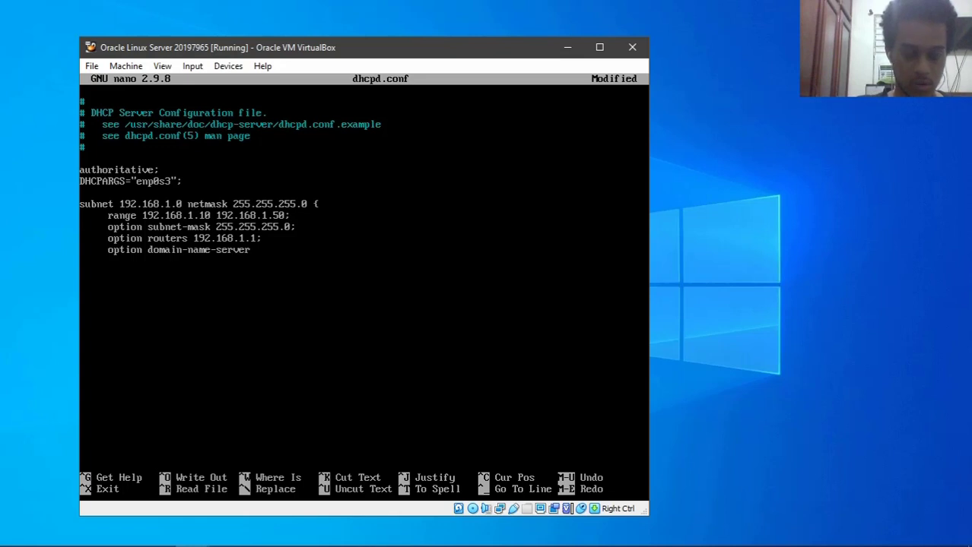
{"action": "type", "text": "s 192."}
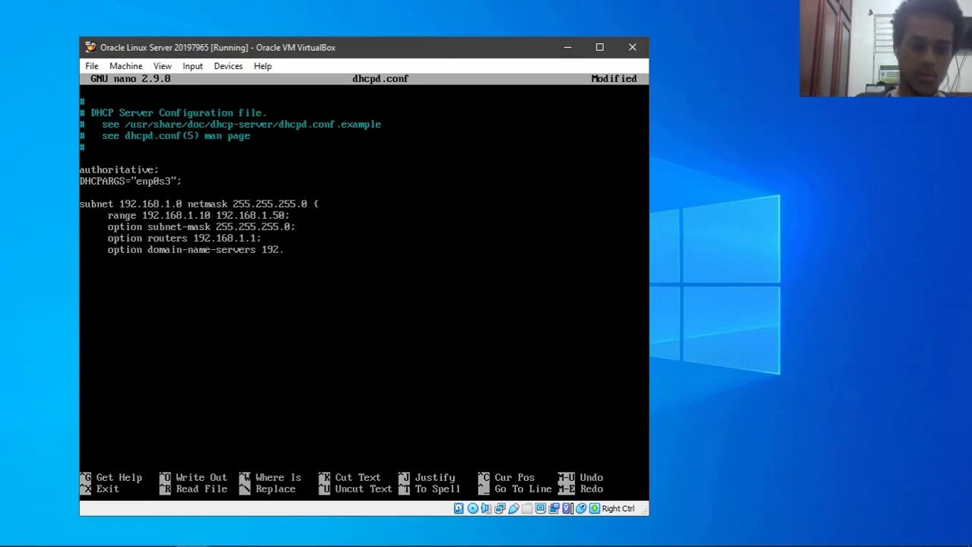
{"action": "type", "text": "168.1."}
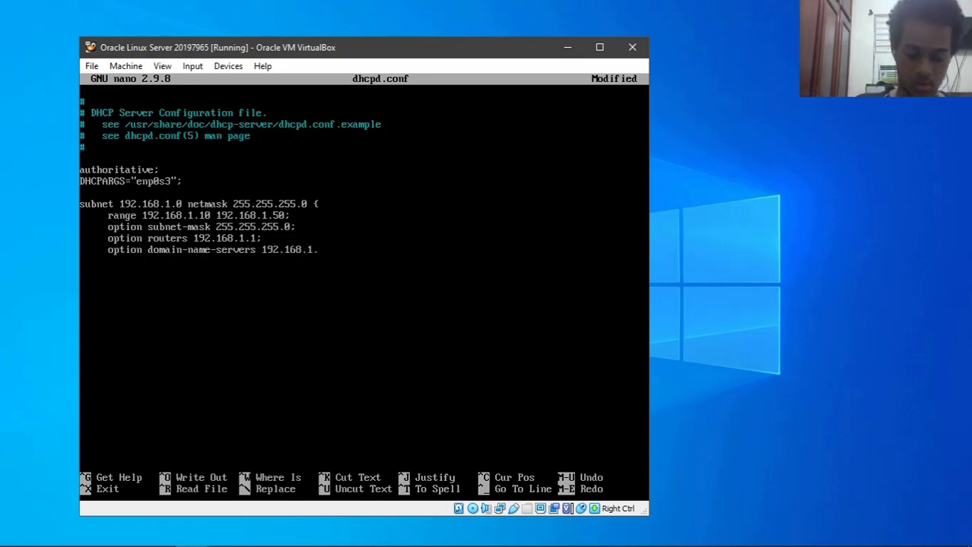
{"action": "type", "text": "1;"}
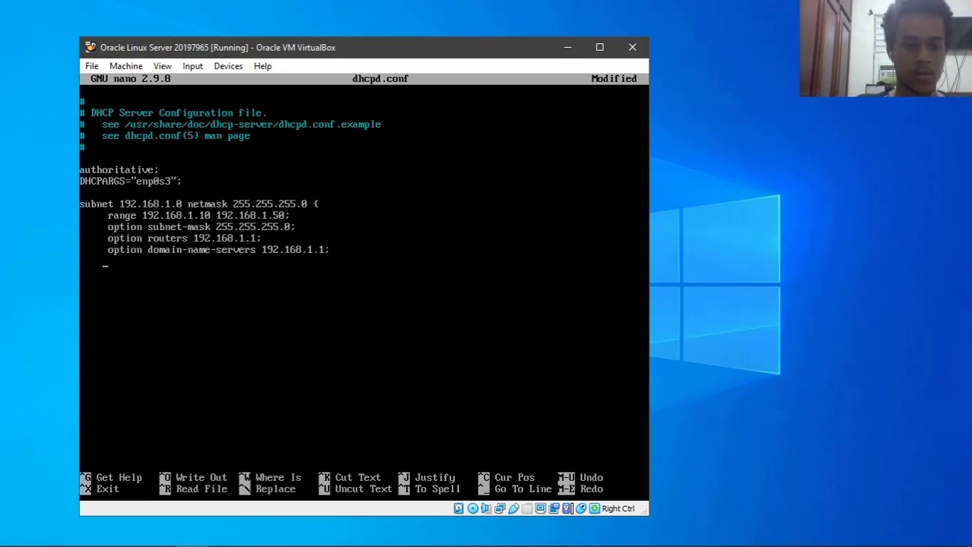
{"action": "key", "text": "Return"}
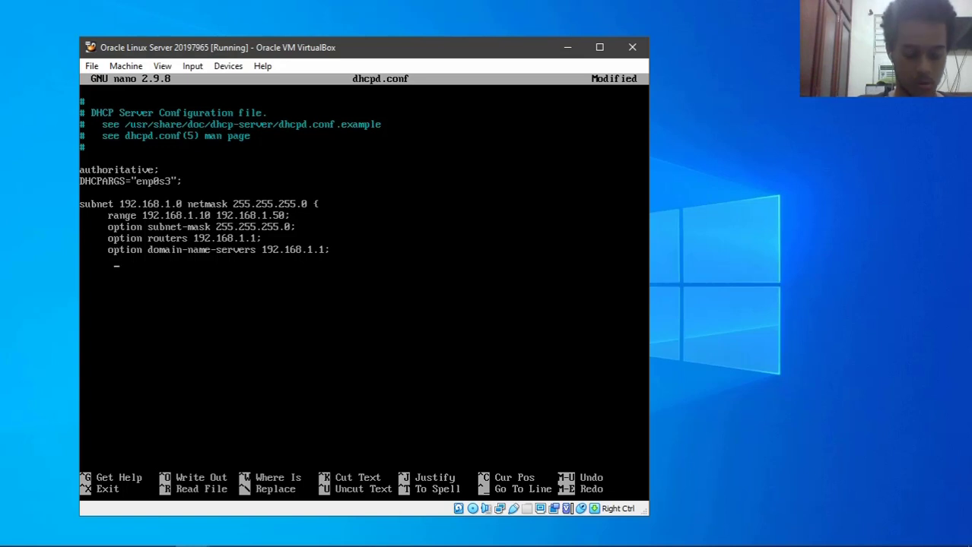
{"action": "type", "text": "#"}
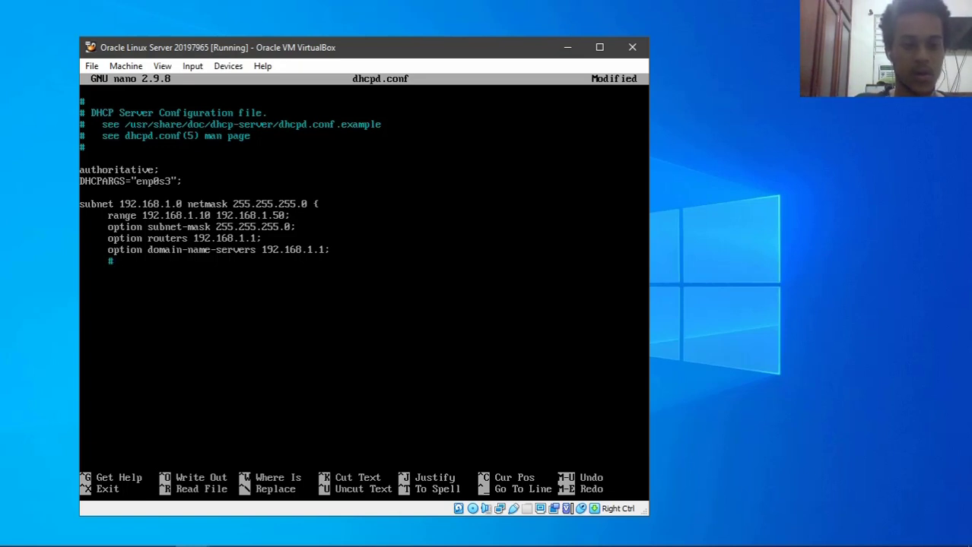
{"action": "type", "text": "Next "}
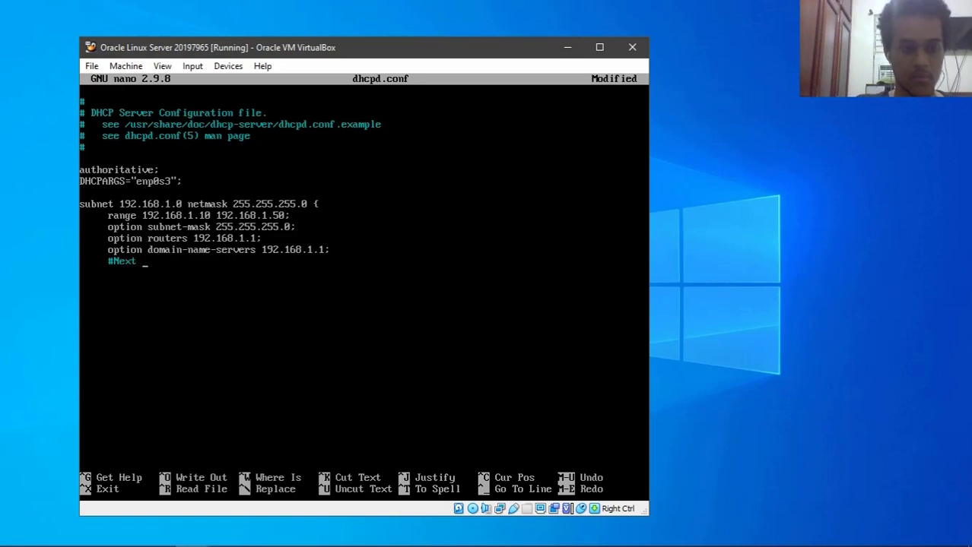
{"action": "type", "text": "Server DIR"}
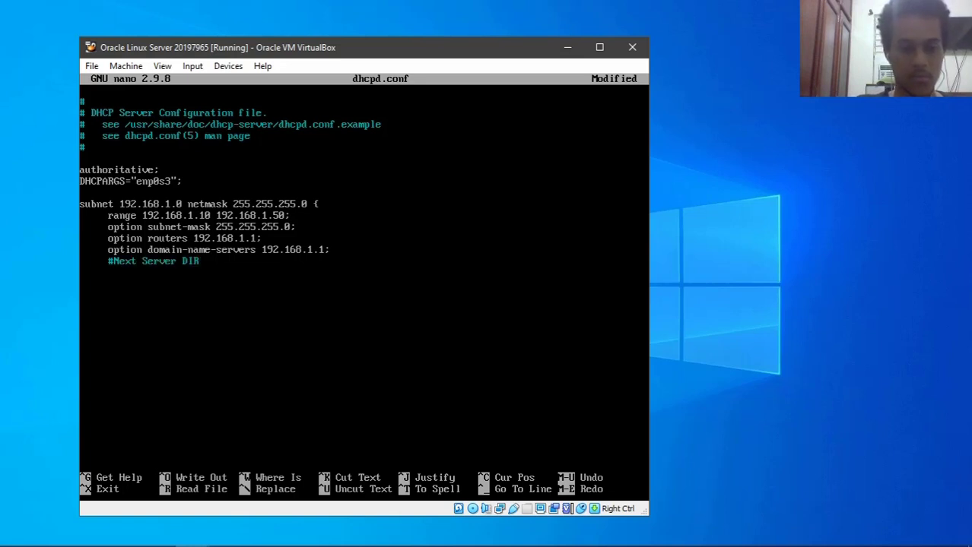
{"action": "type", "text": "ECCION IP DEL"}
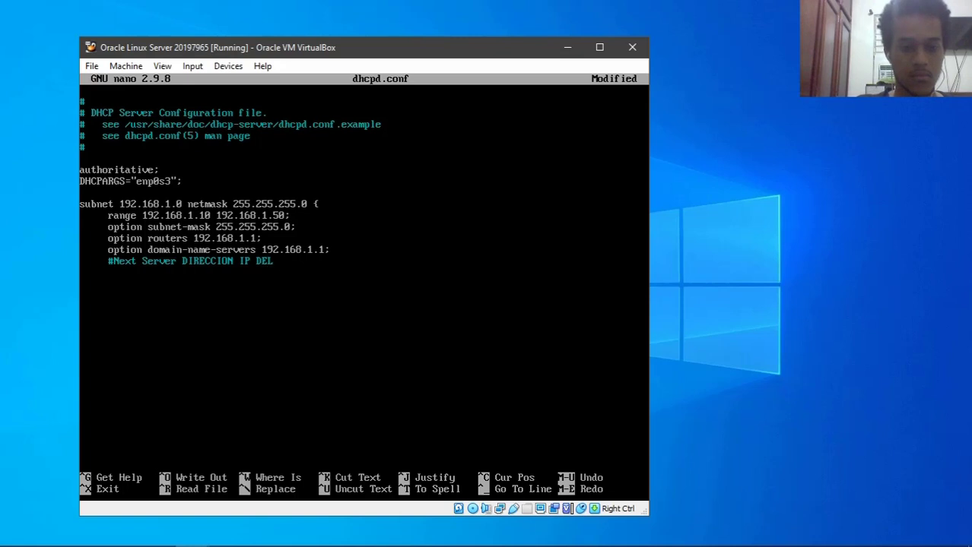
{"action": "key", "text": "BackSpace"}
{"action": "type", "text": "NUE"}
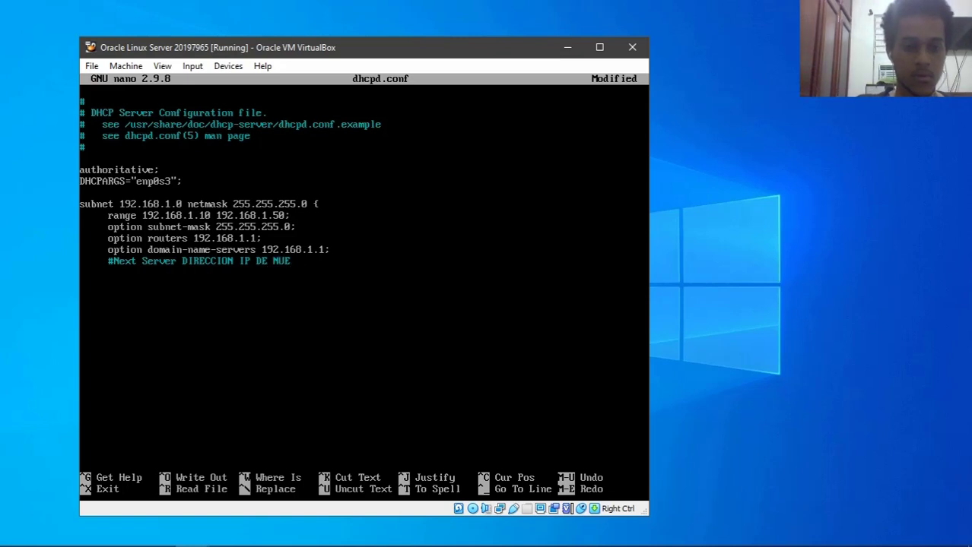
{"action": "type", "text": "STRO SERVER"}
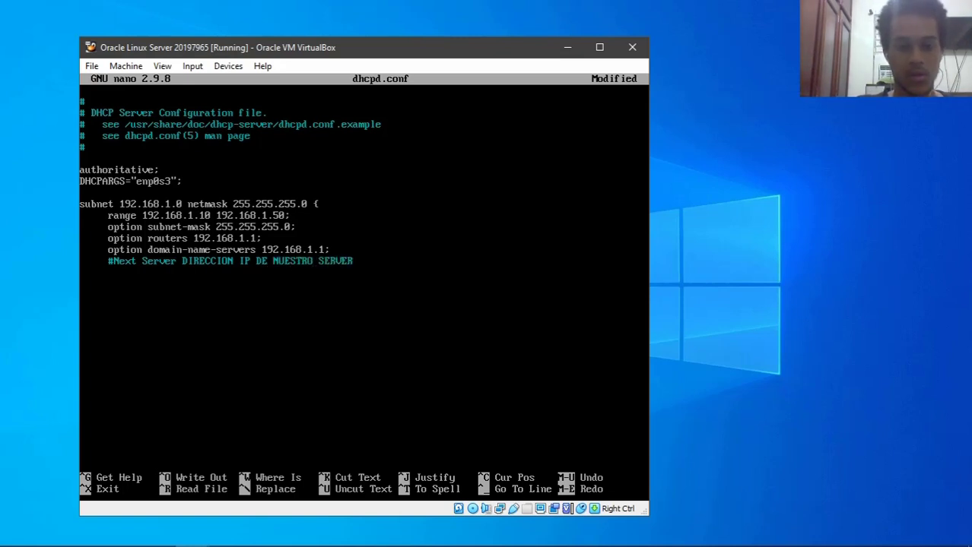
{"action": "key", "text": "BackSpace"}
{"action": "key", "text": "BackSpace"}
{"action": "type", "text": "IDOR      "}
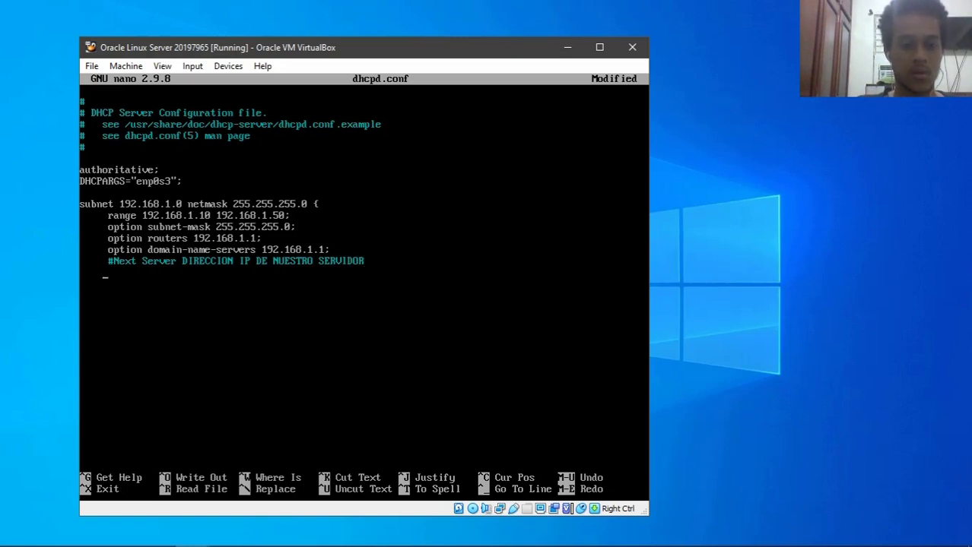
{"action": "type", "text": "nex"}
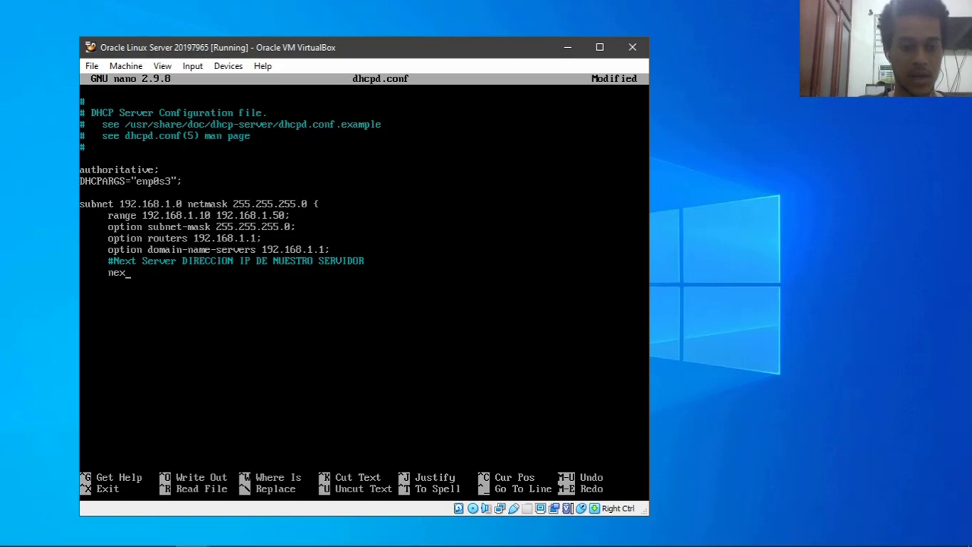
{"action": "type", "text": "t-server"}
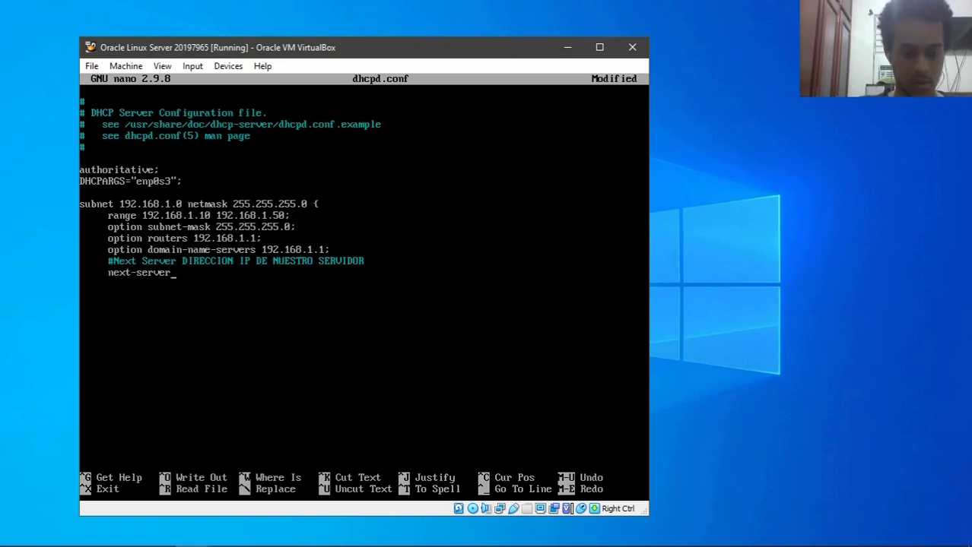
{"action": "type", "text": " 192"}
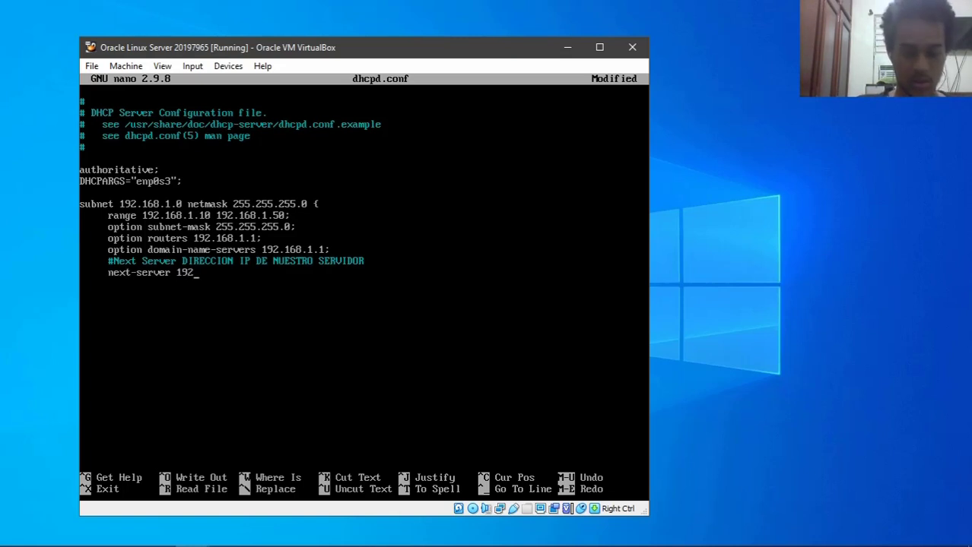
{"action": "type", "text": ".168.1.2;"}
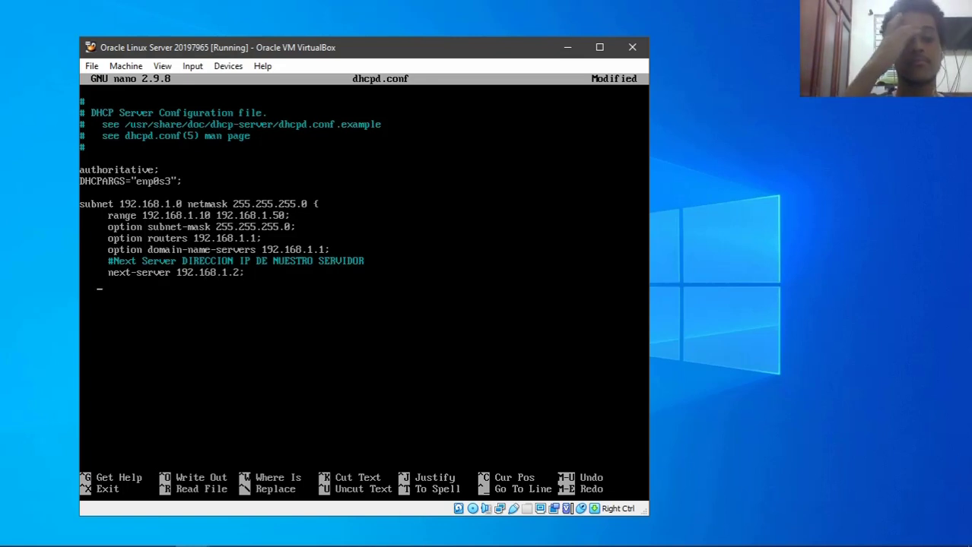
{"action": "type", "text": "#"}
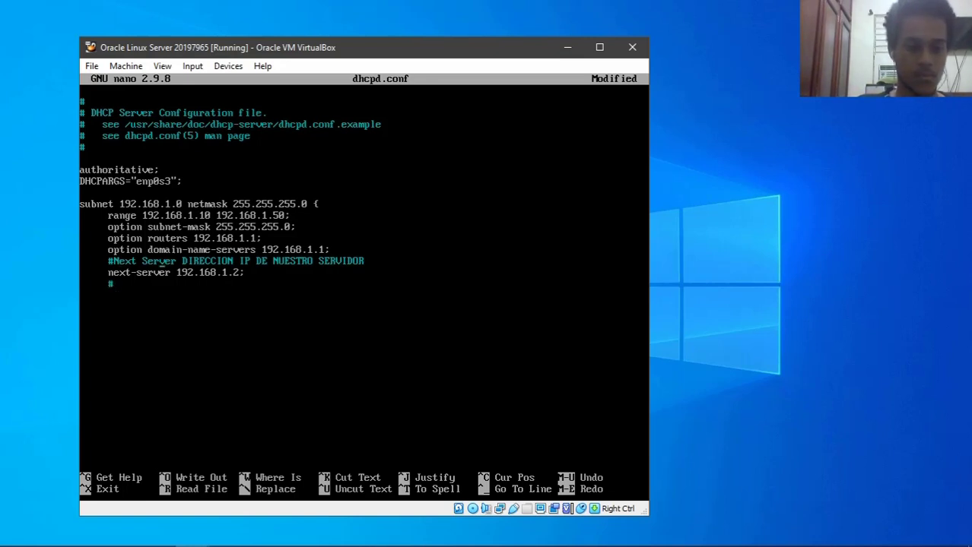
{"action": "type", "text": "="}
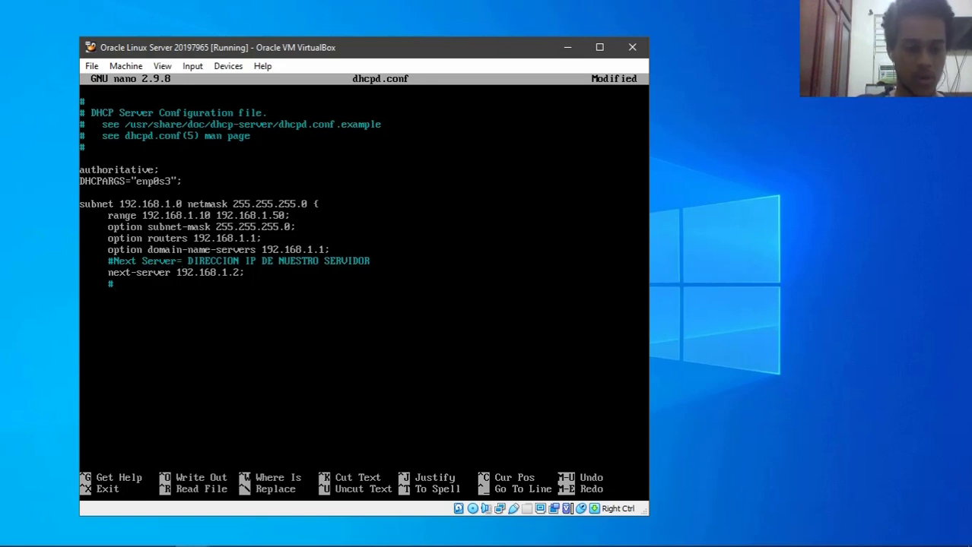
{"action": "type", "text": "File name"}
{"action": "key", "text": "BackSpace"}
{"action": "key", "text": "BackSpace"}
{"action": "key", "text": "BackSpace"}
{"action": "key", "text": "BackSpace"}
{"action": "key", "text": "BackSpace"}
{"action": "type", "text": "Name"}
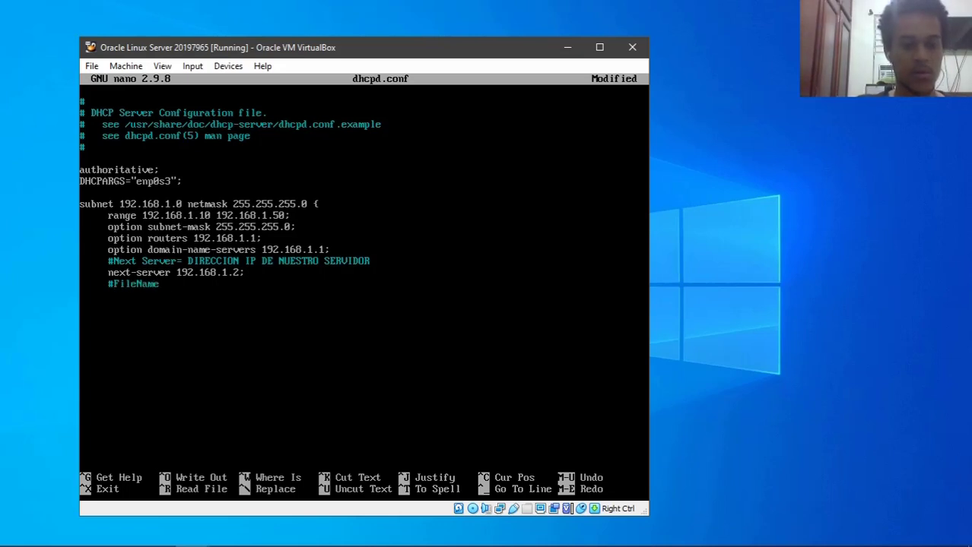
{"action": "type", "text": "= Nombre del archivo pxelinux.0"}
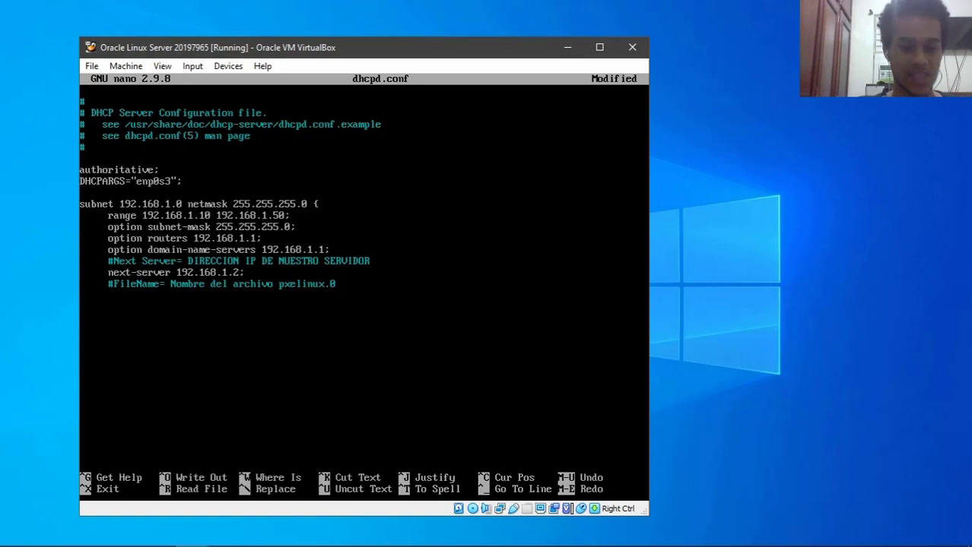
{"action": "type", "text": "d"}
{"action": "key", "text": "BackSpace"}
{"action": "type", "text": "filename \"pexe"}
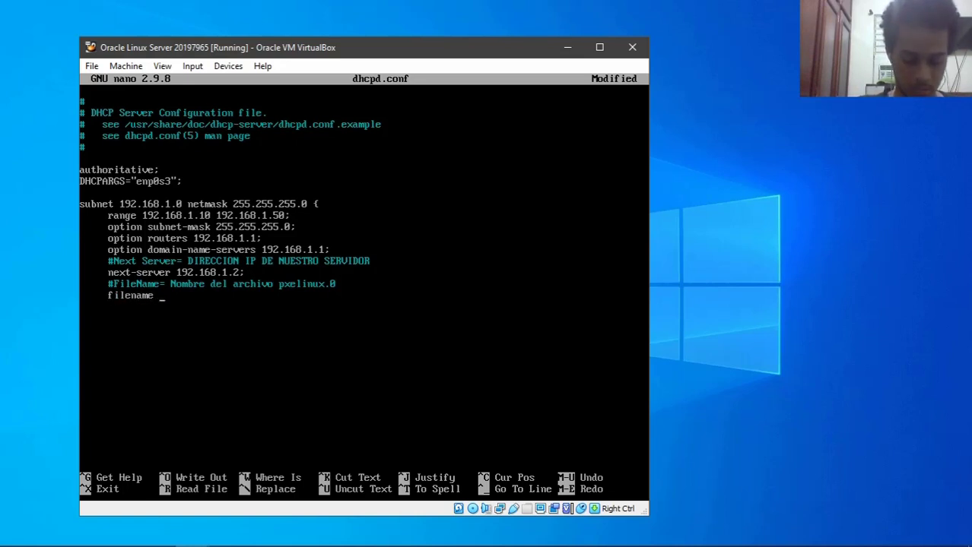
{"action": "key", "text": "BackSpace"}
{"action": "key", "text": "BackSpace"}
{"action": "key", "text": "BackSpace"}
{"action": "type", "text": "xelinux"}
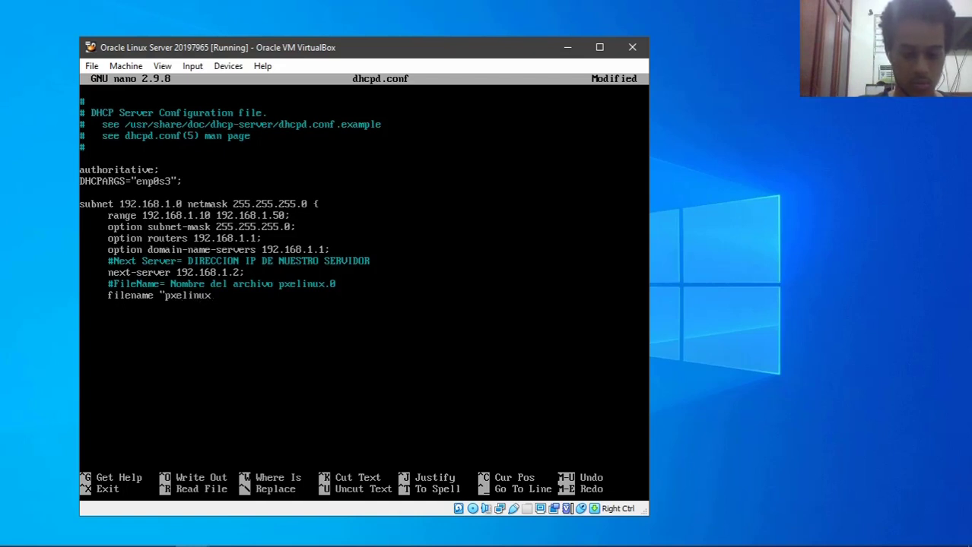
{"action": "type", "text": ".0"}
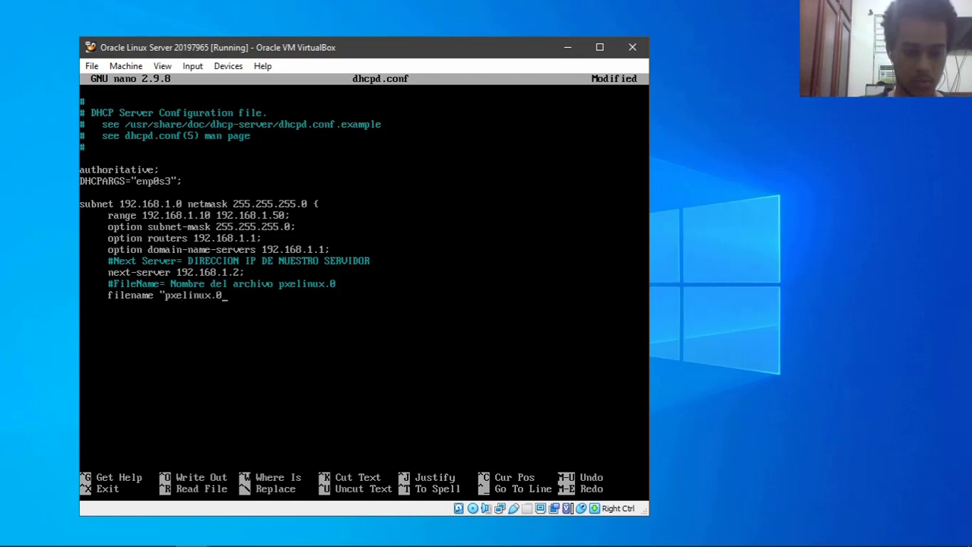
{"action": "type", "text": ";"}
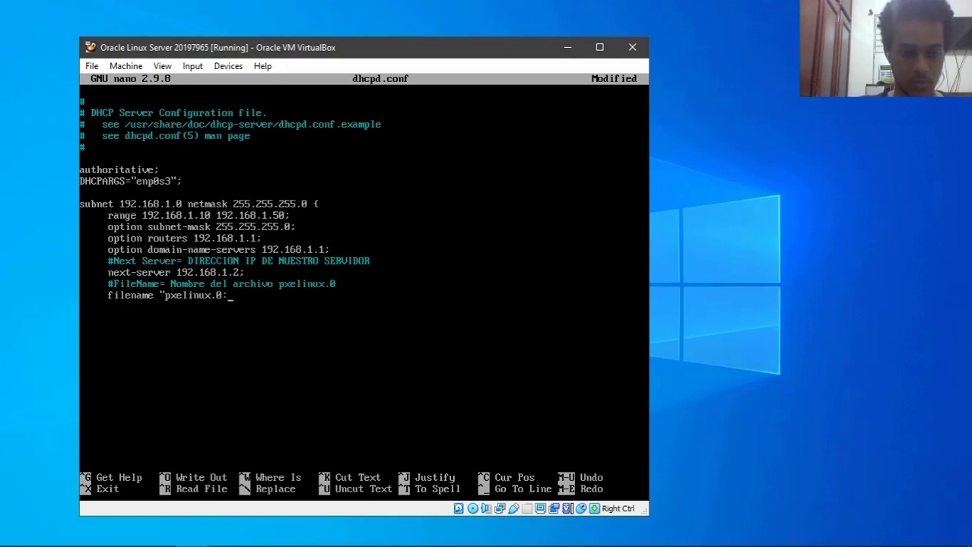
{"action": "key", "text": "BackSpace"}
{"action": "type", "text": "\";"}
{"action": "key", "text": "Return"}
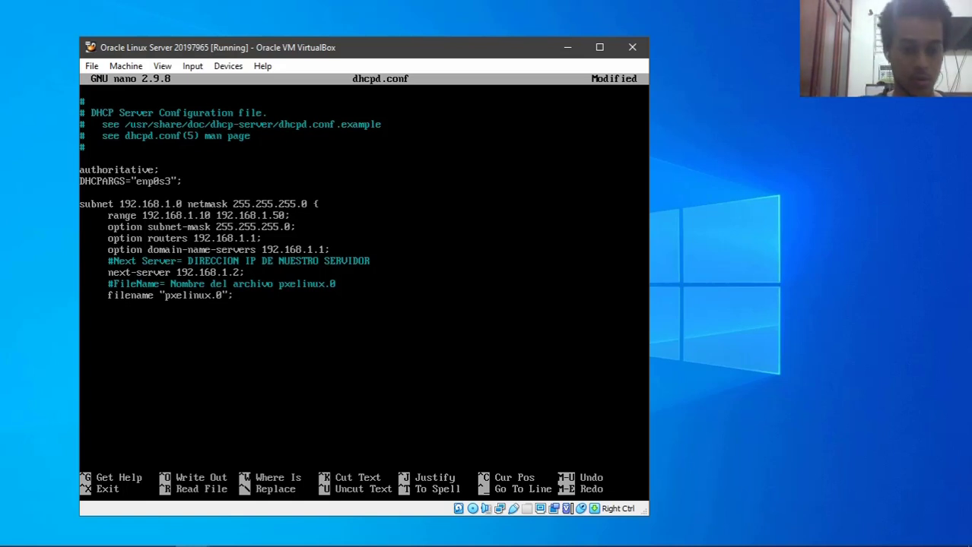
{"action": "type", "text": "def"}
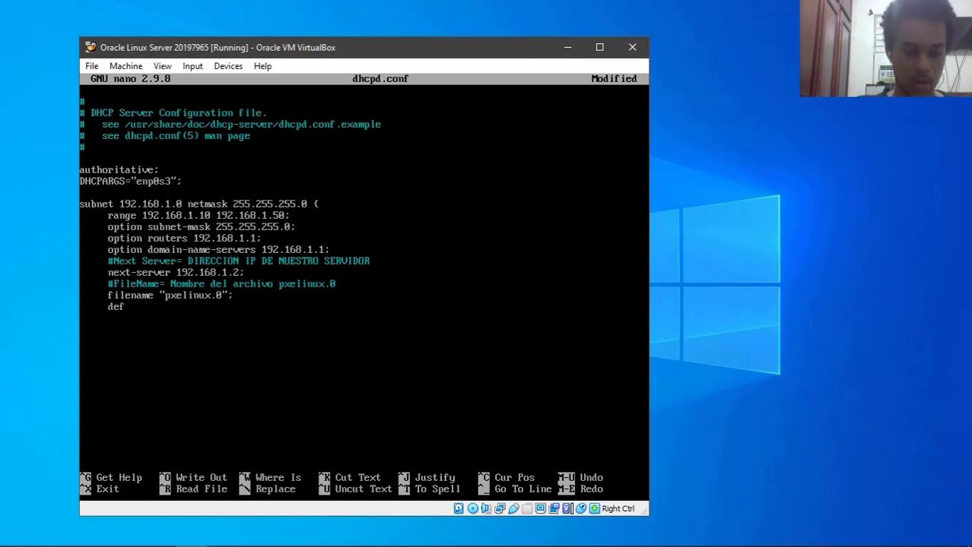
{"action": "type", "text": "ault-lease-time 86400"}
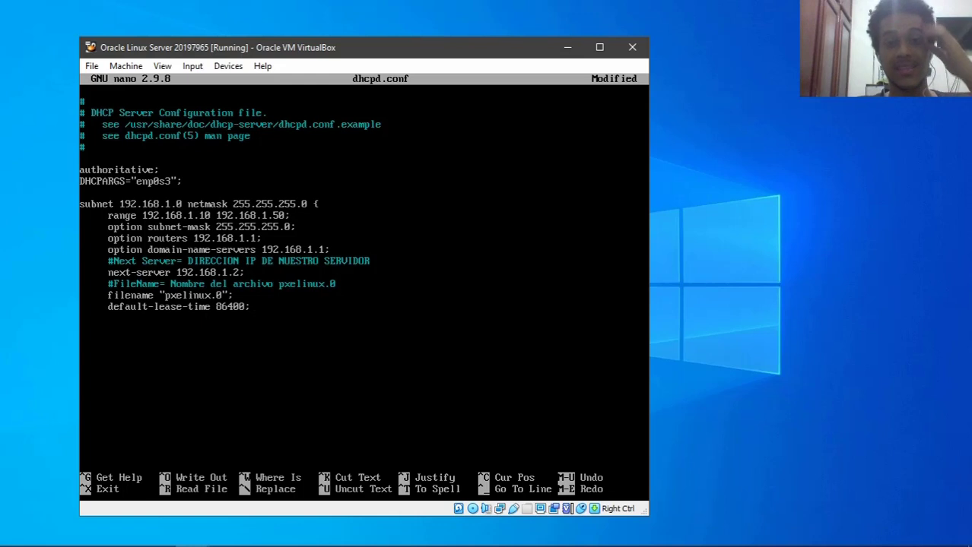
{"action": "type", "text": ";"}
{"action": "key", "text": "Return"}
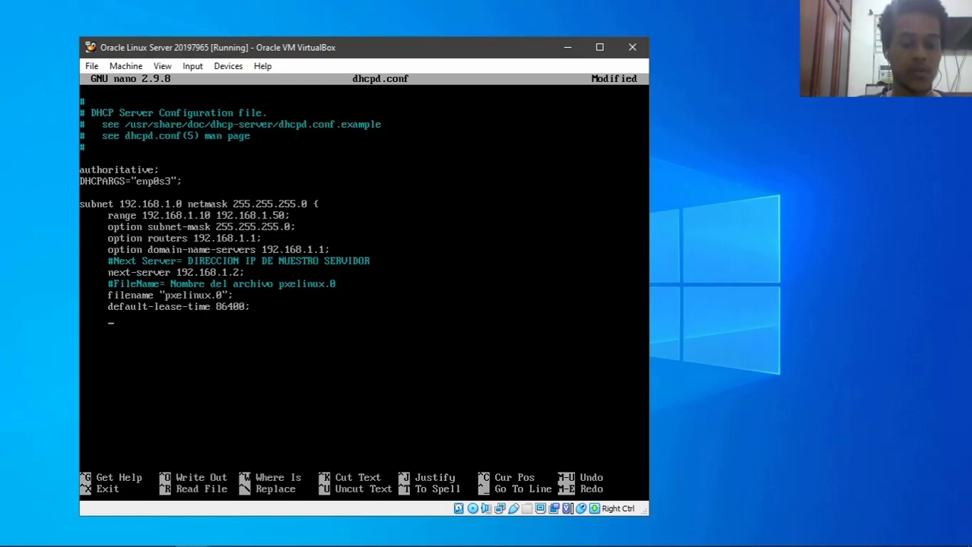
{"action": "type", "text": "max"}
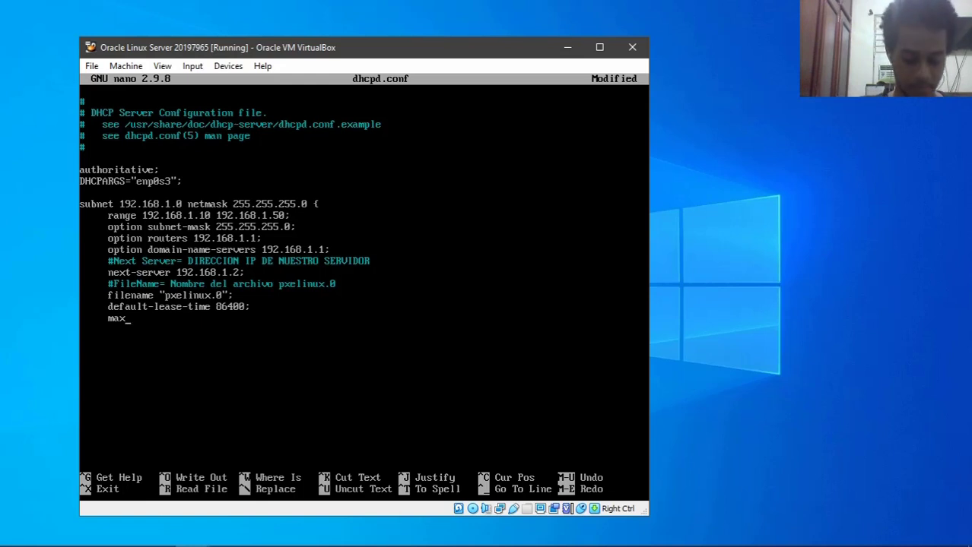
{"action": "type", "text": "-lease-time 172"}
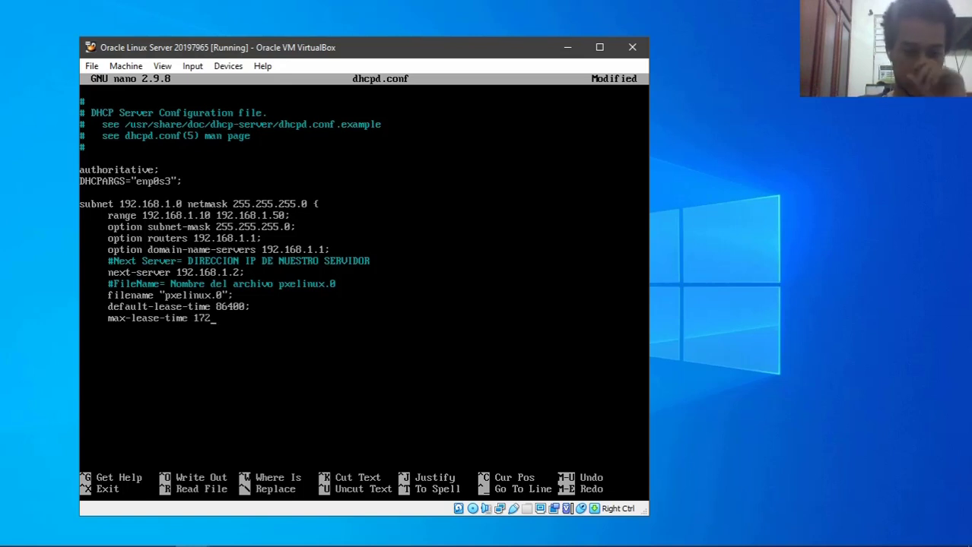
{"action": "type", "text": "800;"}
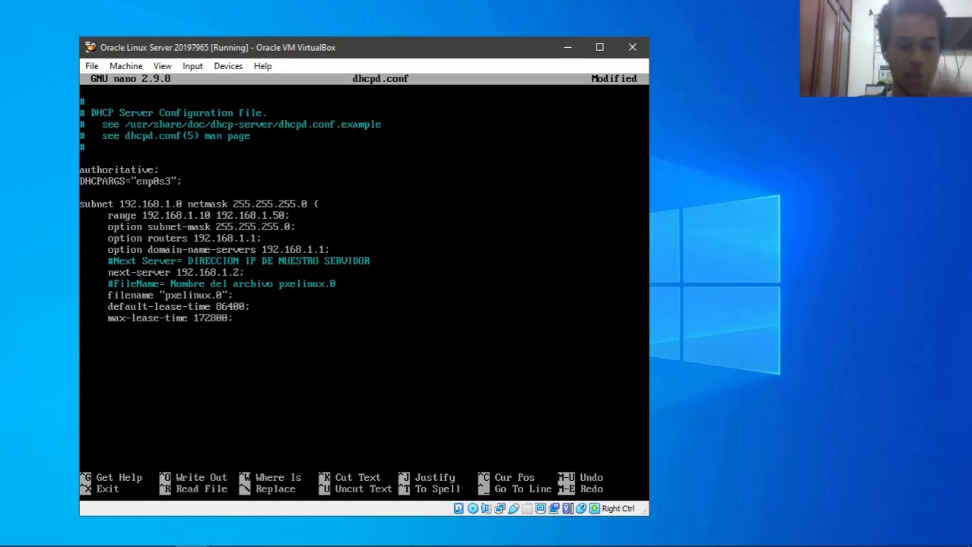
{"action": "key", "text": "Up"}
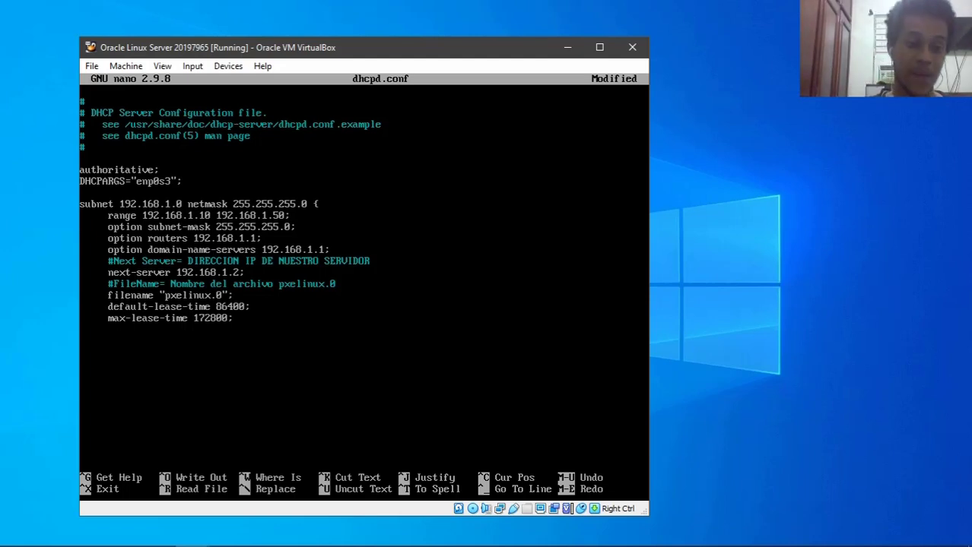
{"action": "key", "text": "Right"}
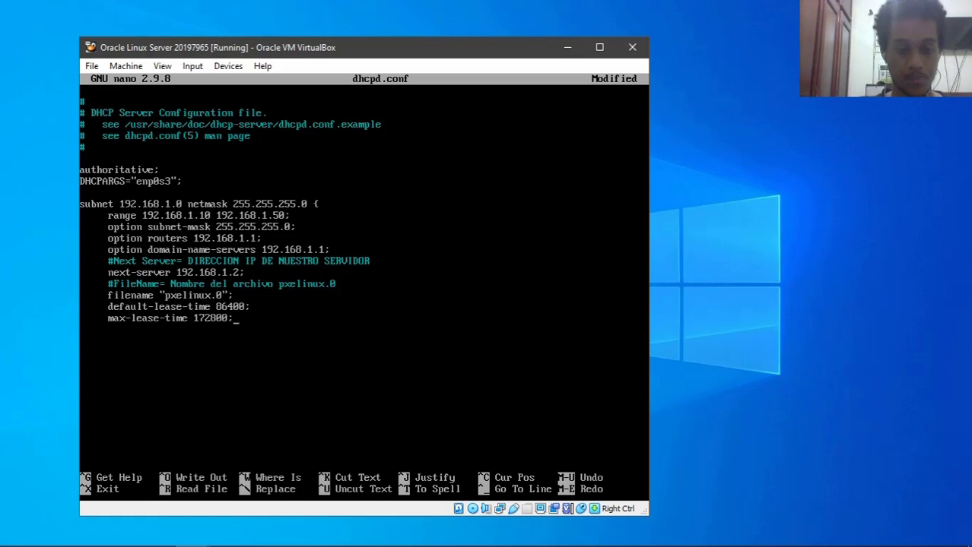
{"action": "type", "text": "}"}
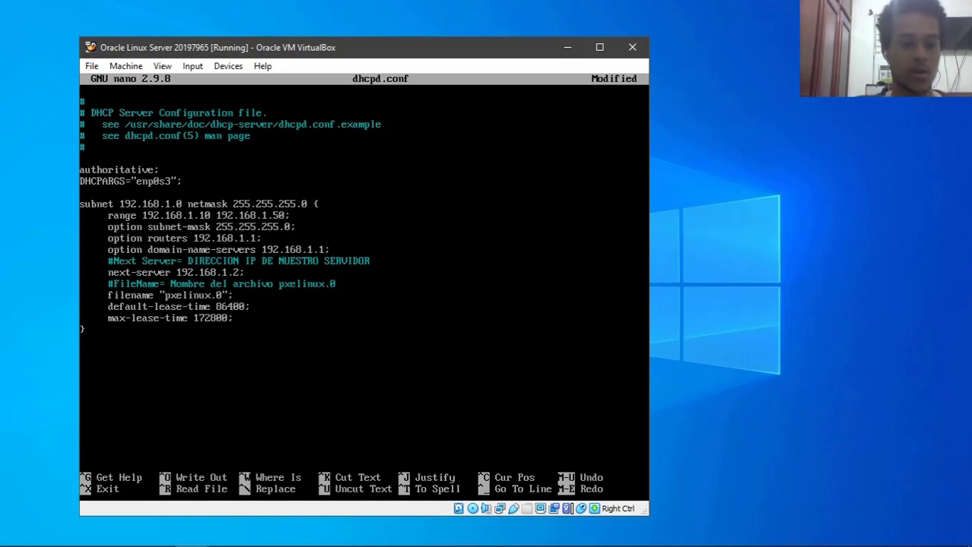
{"action": "key", "text": "Right"}
{"action": "key", "text": "Right"}
{"action": "key", "text": "Right"}
{"action": "key", "text": "Right"}
{"action": "key", "text": "Right"}
{"action": "key", "text": "Right"}
{"action": "key", "text": "Right"}
{"action": "key", "text": "Right"}
{"action": "key", "text": "Right"}
{"action": "key", "text": "Right"}
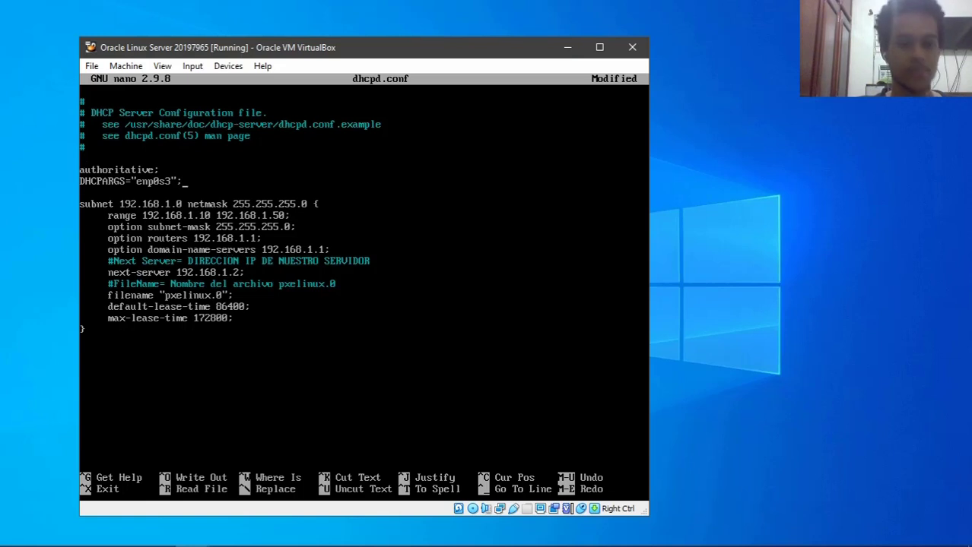
- Save dhcpd.conf under its existing name and exit nano
{"action": "key", "text": "ctrl+o"}
{"action": "key", "text": "Return"}
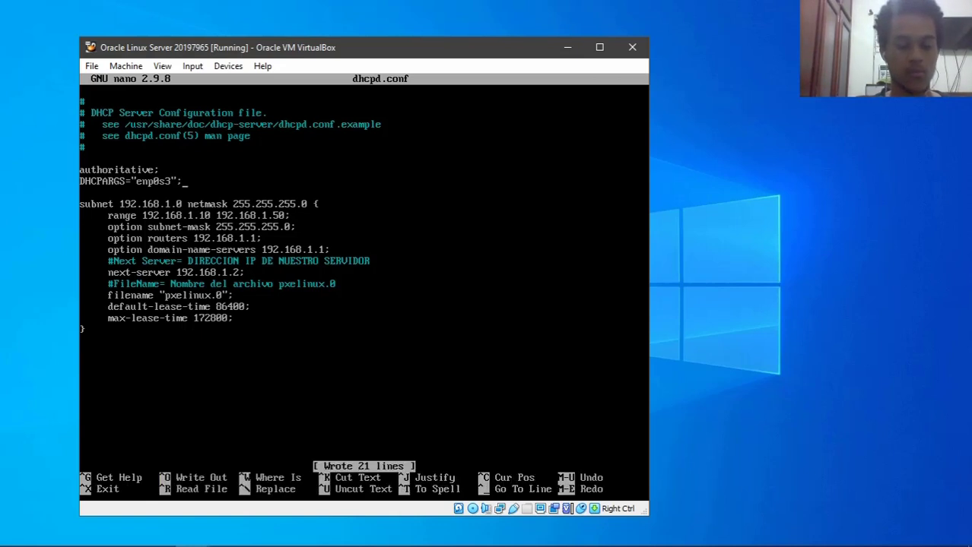
{"action": "key", "text": "ctrl+x"}
- Clear the terminal, change into /var/lib/tftpboot, and list files such as pxelinux.0
{"action": "type", "text": "clear"}
{"action": "key", "text": "Return"}
{"action": "type", "text": "cd /etc/"}
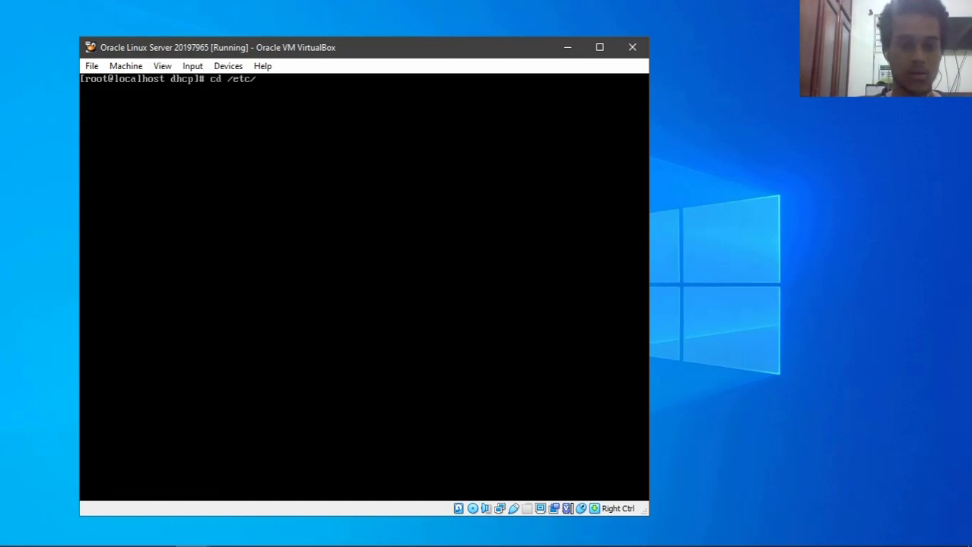
{"action": "key", "text": "BackSpace"}
{"action": "key", "text": "BackSpace"}
{"action": "key", "text": "BackSpace"}
{"action": "type", "text": "var/lib/t"}
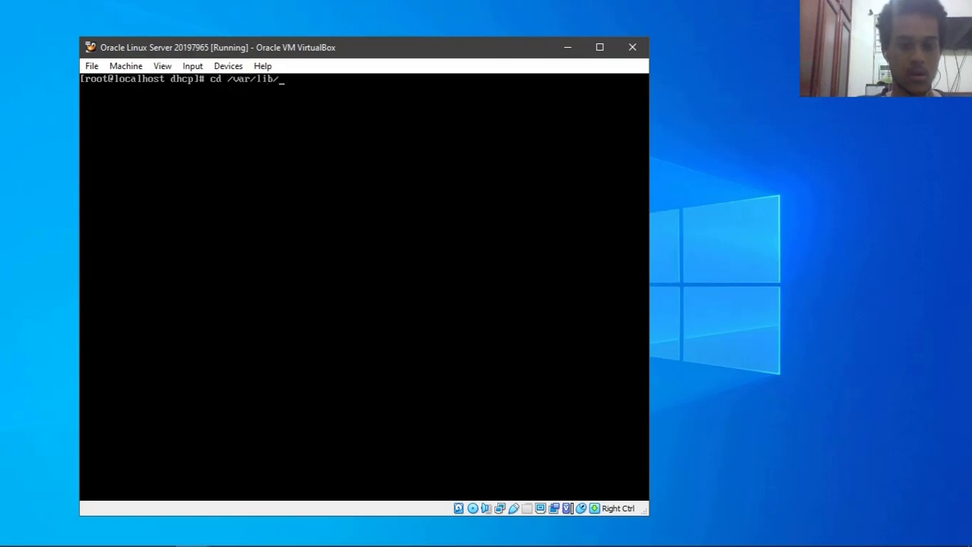
{"action": "key", "text": "Tab"}
{"action": "key", "text": "Return"}
{"action": "type", "text": "ls"}
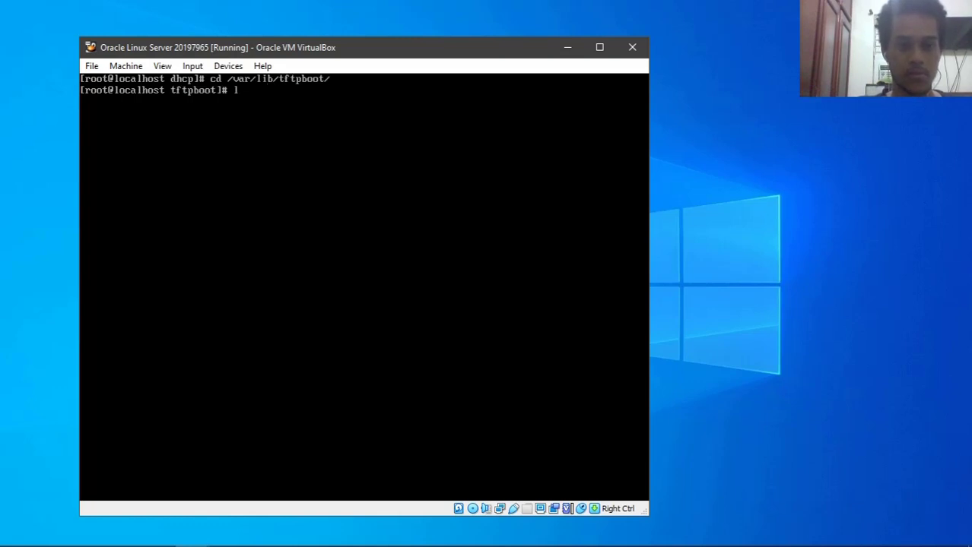
{"action": "key", "text": "Return"}
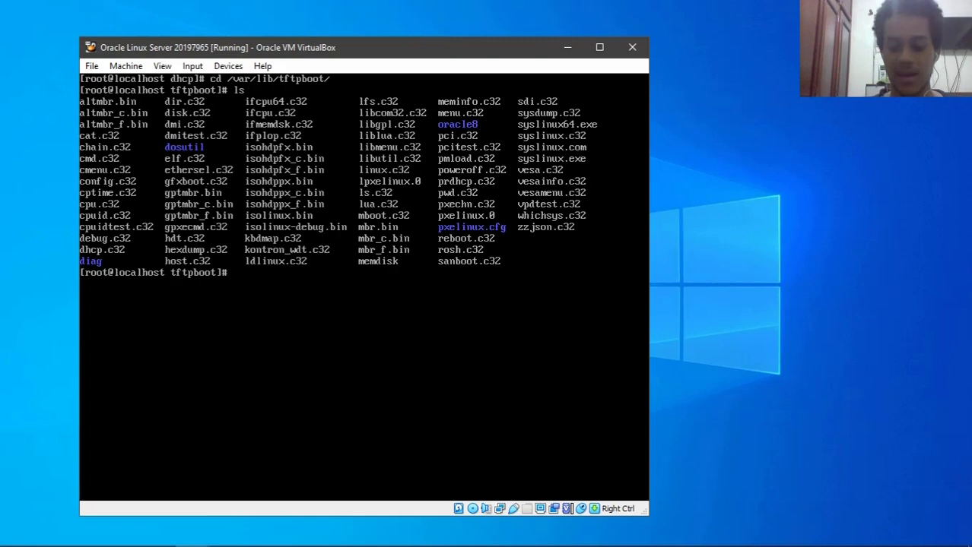
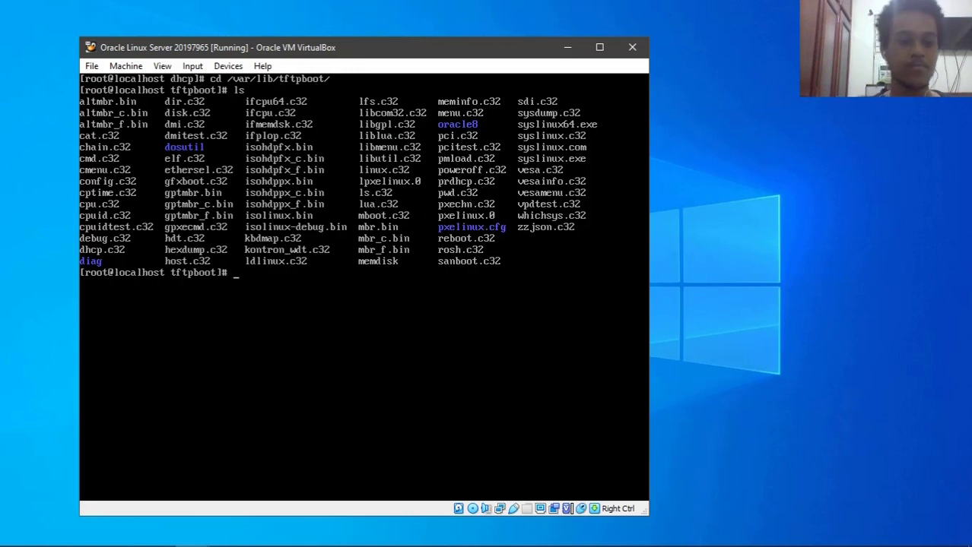
- Clear the terminal and open /etc/exports in nano
{"action": "type", "text": "clear"}
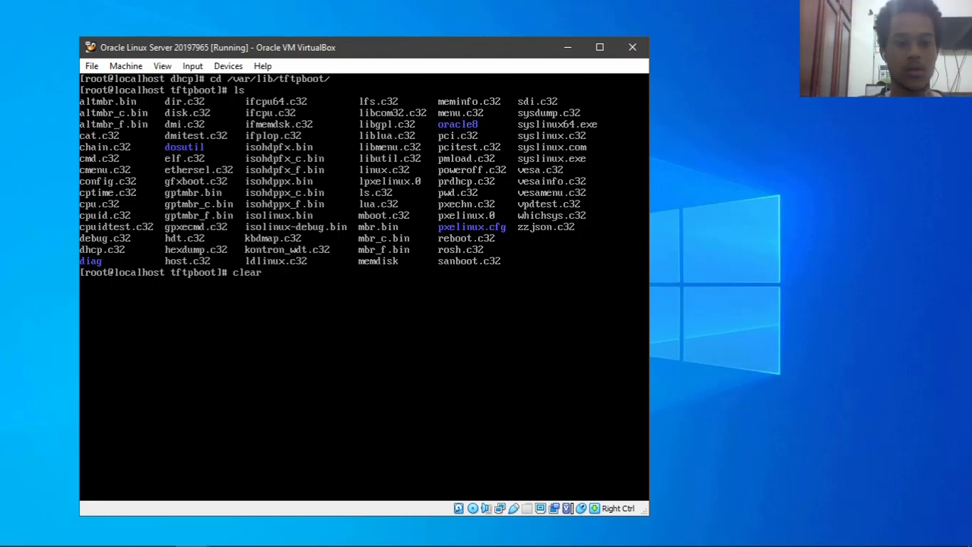
{"action": "key", "text": "Return"}
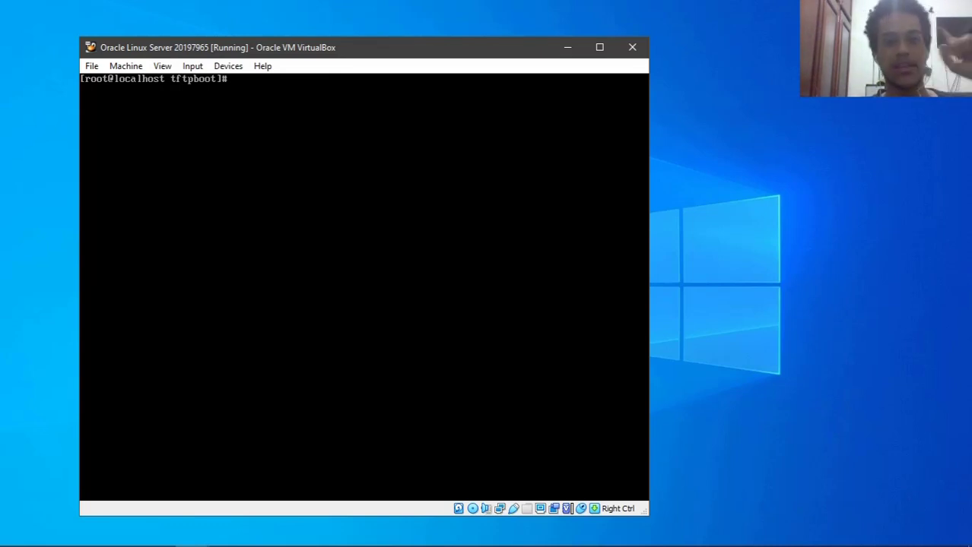
{"action": "type", "text": "nano "}
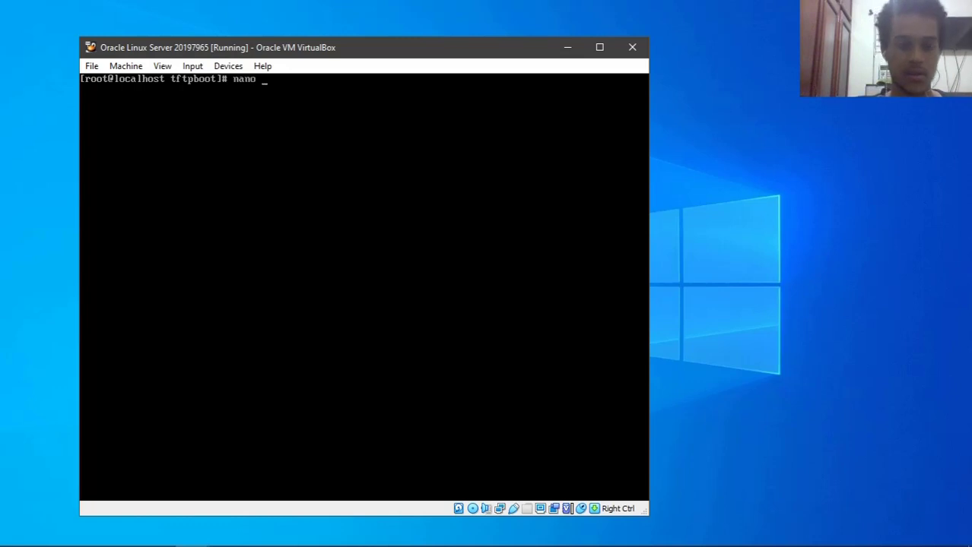
{"action": "type", "text": "/etc/exports"}
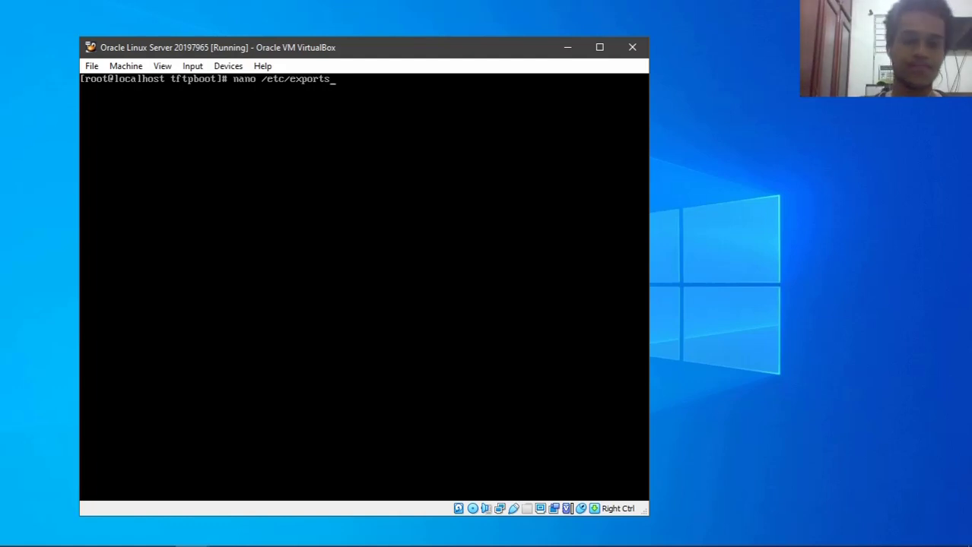
{"action": "key", "text": "Return"}
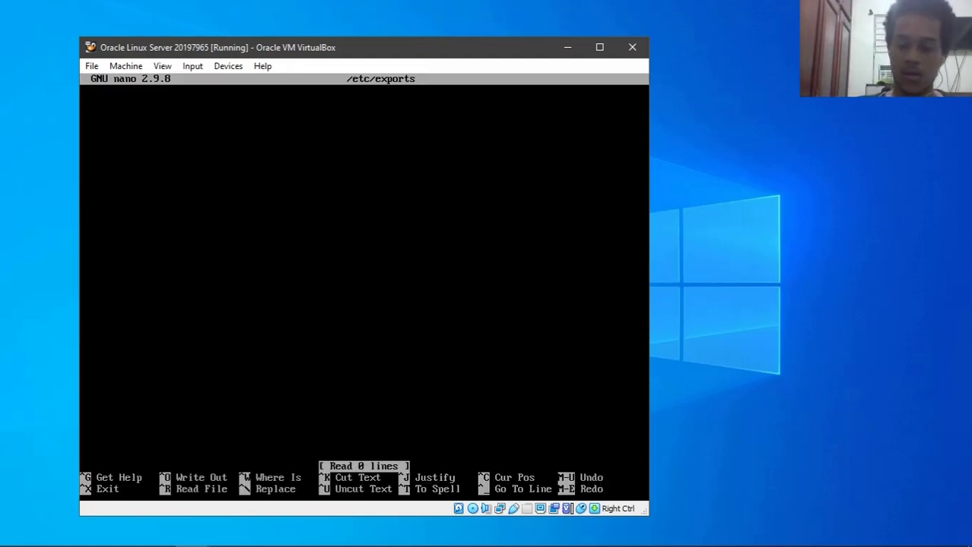
- Write '/ 192.168.1.0/24(rw,sync,no_root_squash)' into /etc/exports, save it and exit nano
{"action": "type", "text": "/"}
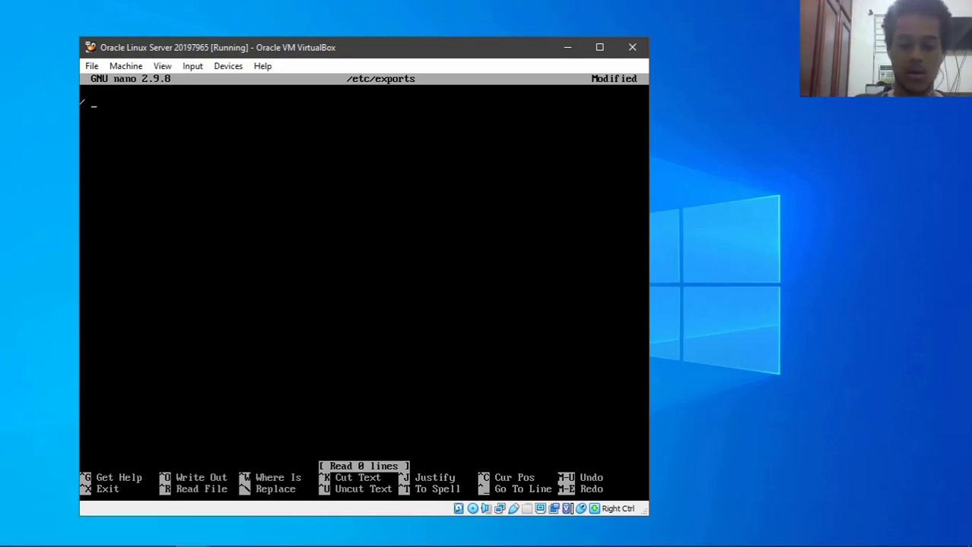
{"action": "type", "text": " *"}
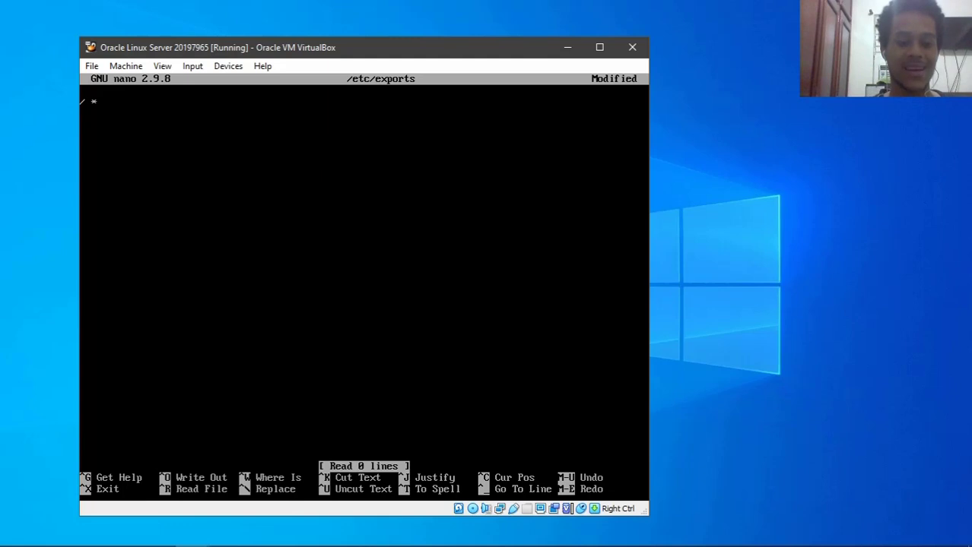
{"action": "key", "text": "BackSpace"}
{"action": "type", "text": "192.168.1.0/24"}
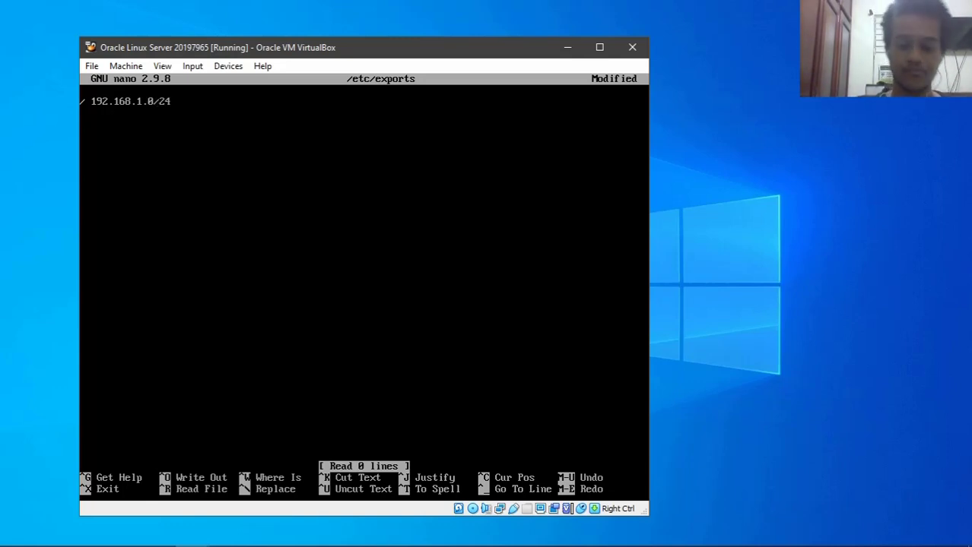
{"action": "type", "text": "("}
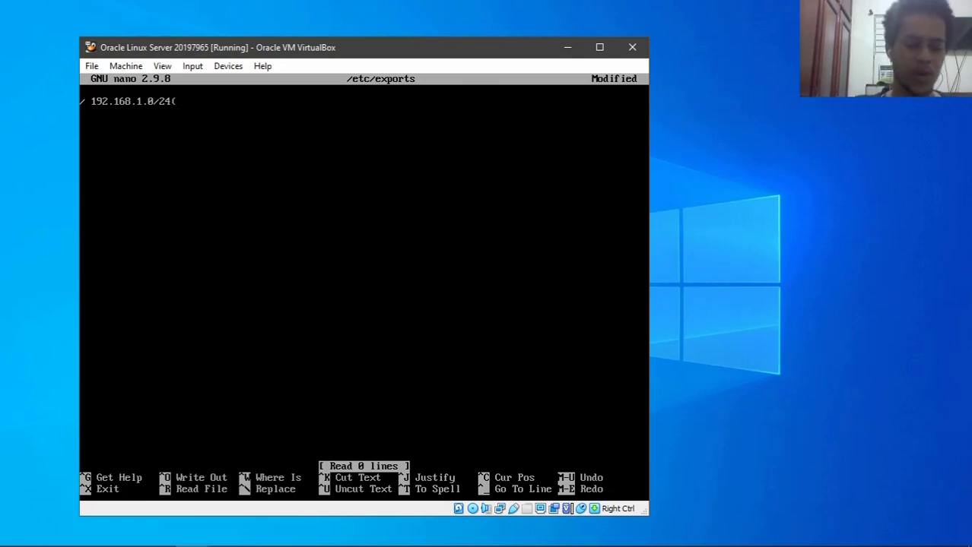
{"action": "type", "text": "rw"}
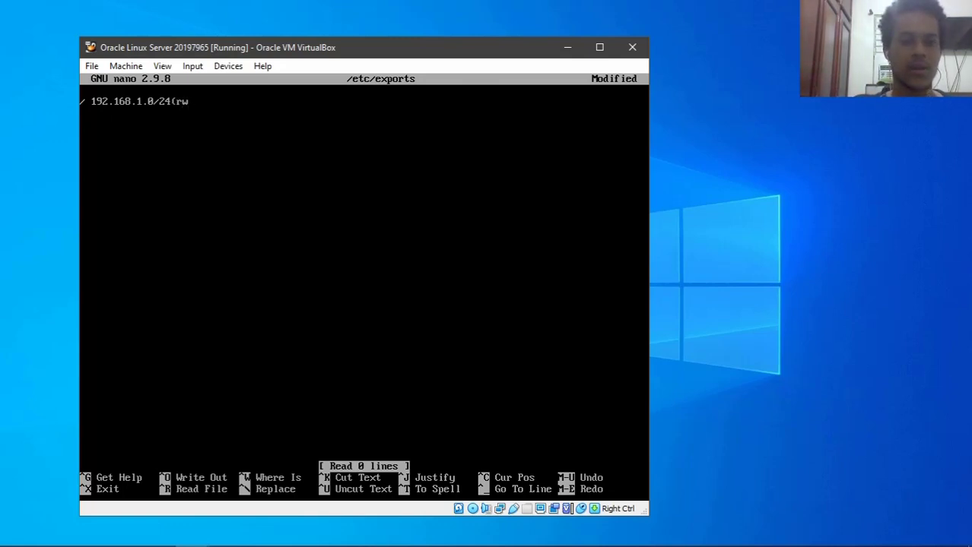
{"action": "type", "text": ","}
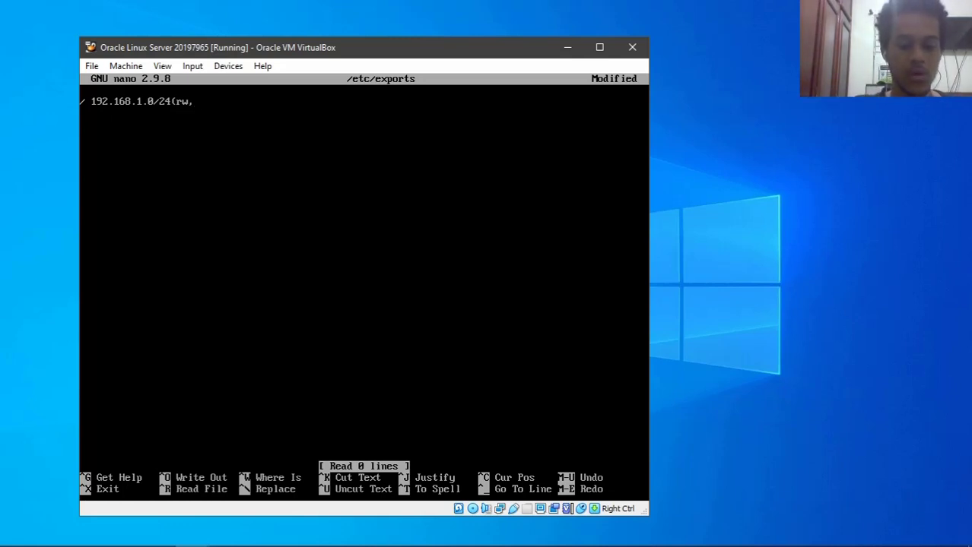
{"action": "type", "text": "sync,"}
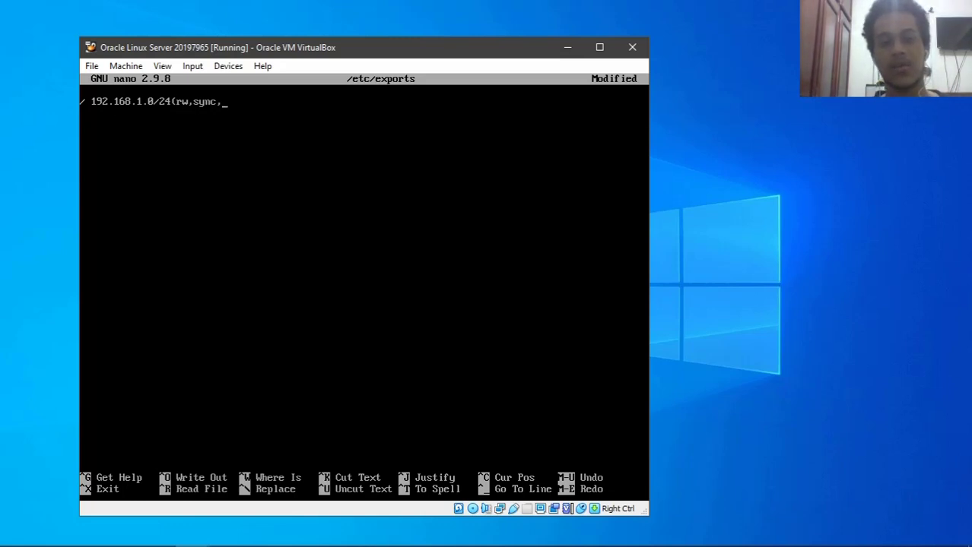
{"action": "type", "text": "no"}
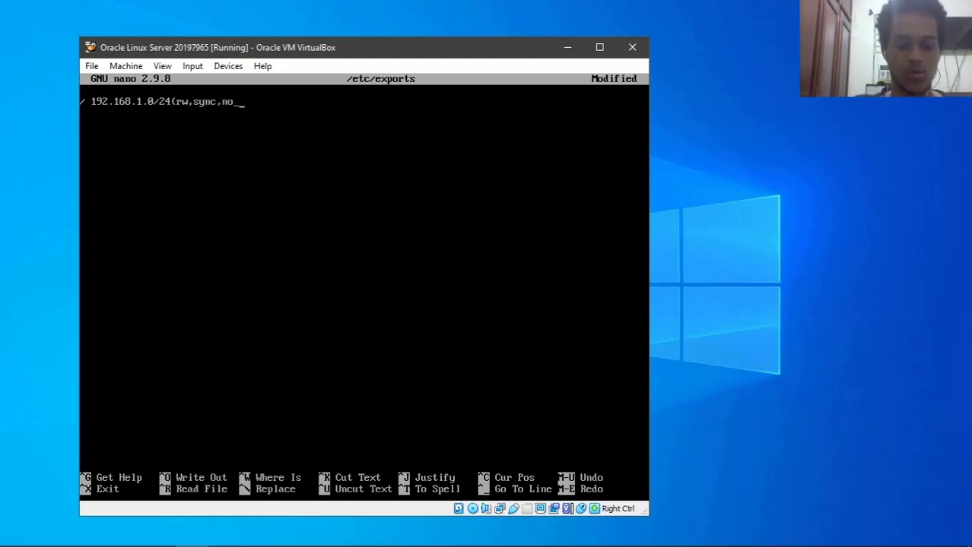
{"action": "type", "text": "_root_squash"}
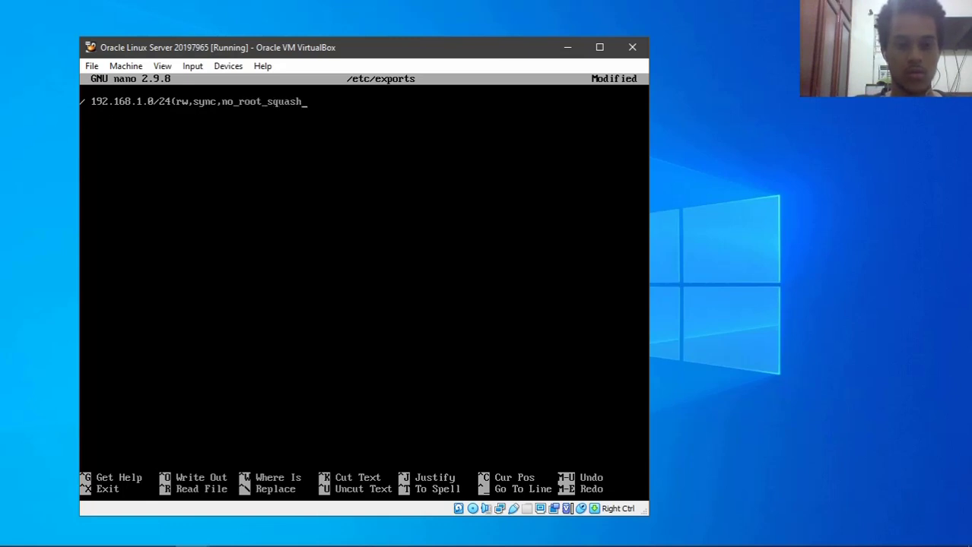
{"action": "type", "text": ")"}
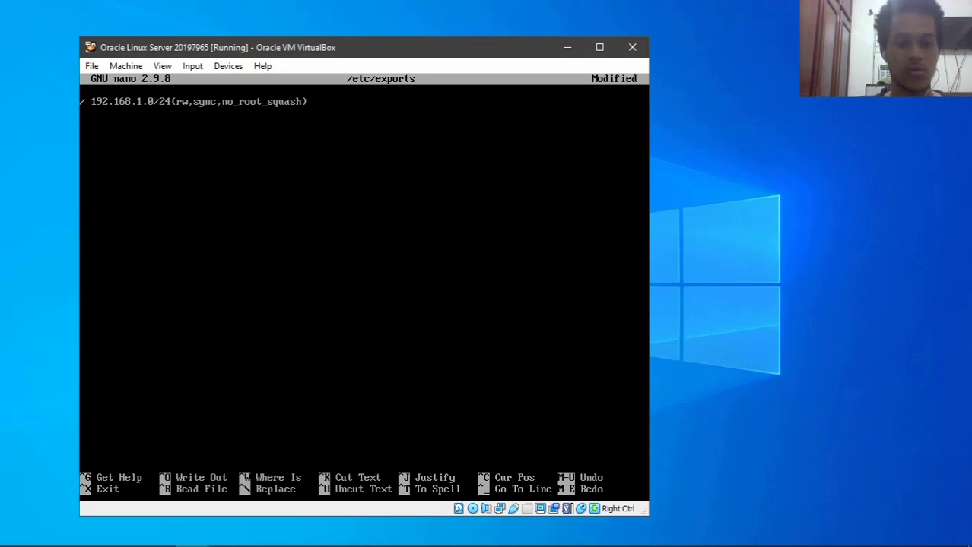
{"action": "key", "text": "Left"}
{"action": "key", "text": "Left"}
{"action": "key", "text": "Left"}
{"action": "key", "text": "Left"}
{"action": "key", "text": "Left"}
{"action": "key", "text": "Left"}
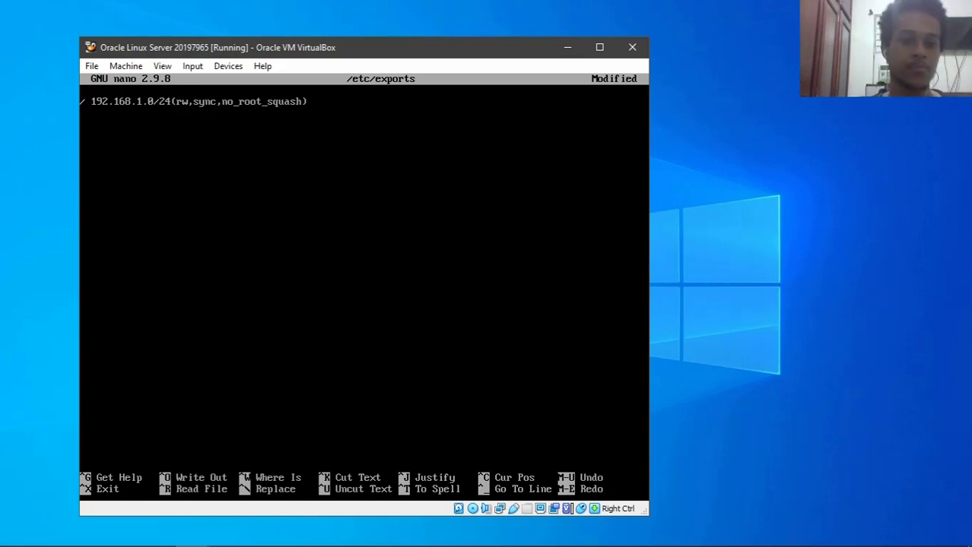
{"action": "key", "text": "Down"}
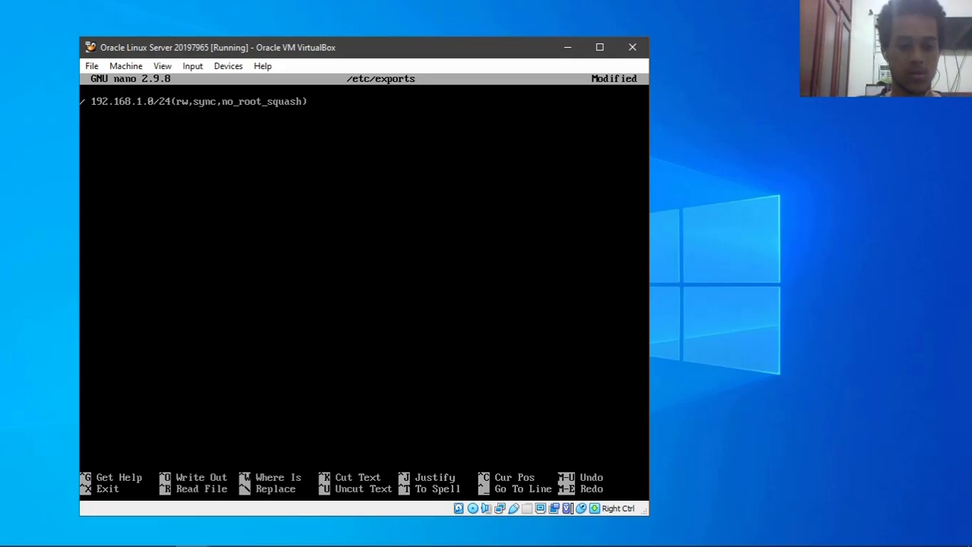
{"action": "key", "text": "ctrl+o"}
{"action": "key", "text": "Return"}
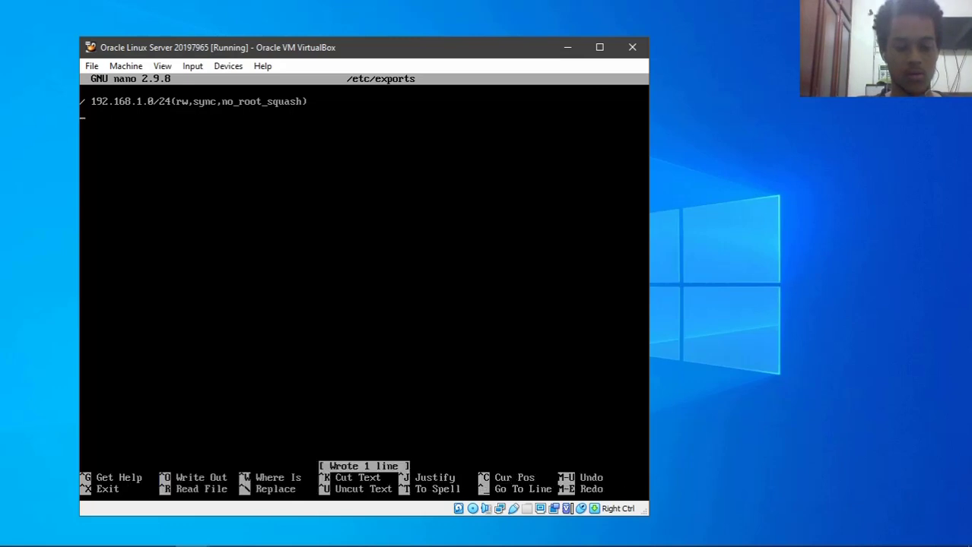
{"action": "key", "text": "ctrl+x"}
- Clear the terminal and apply the NFS exports with exportfs -a
{"action": "type", "text": "clear"}
{"action": "key", "text": "Return"}
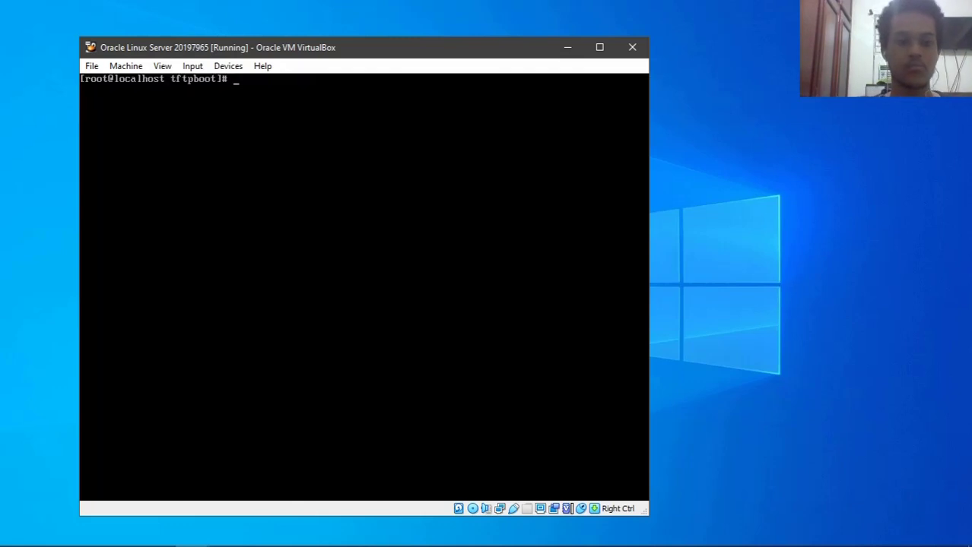
{"action": "type", "text": "e"}
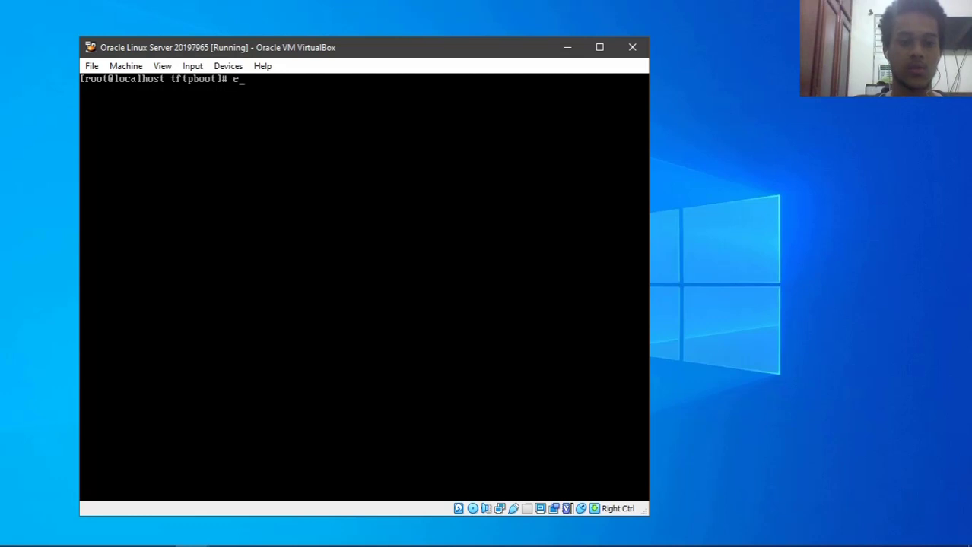
{"action": "type", "text": "xportfs"}
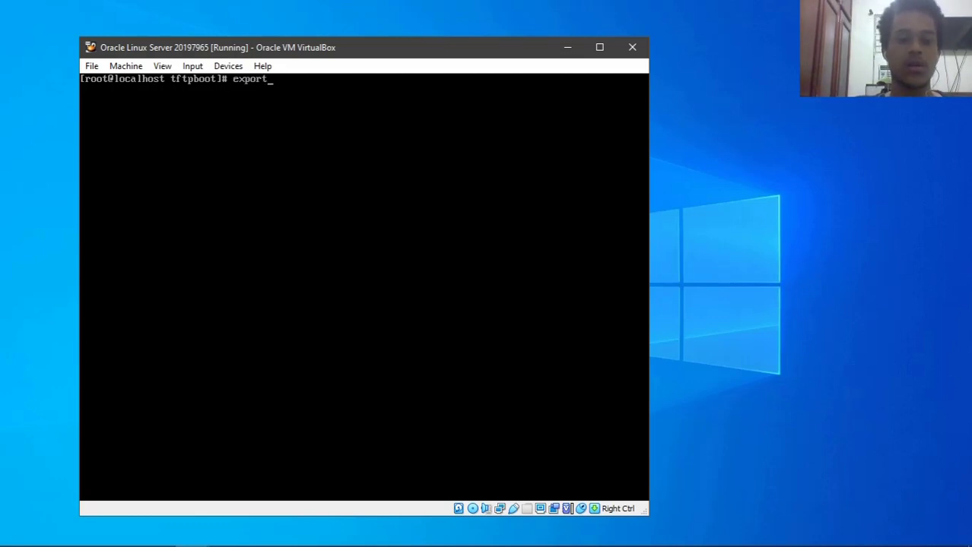
{"action": "type", "text": " -a"}
{"action": "key", "text": "Return"}
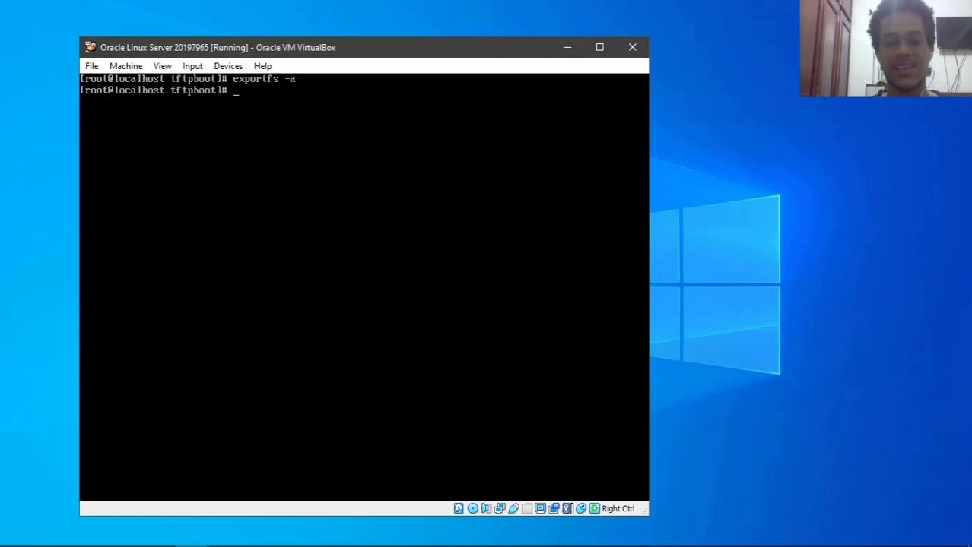
- List the active exports with exportfs -v, then start typing the systemctl enable command
{"action": "key", "text": "Up"}
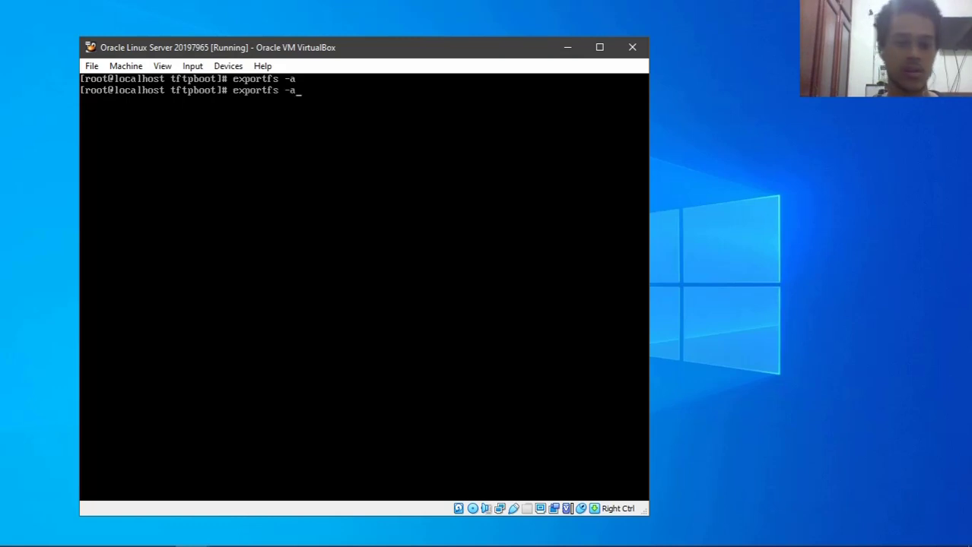
{"action": "key", "text": "BackSpace"}
{"action": "type", "text": "v"}
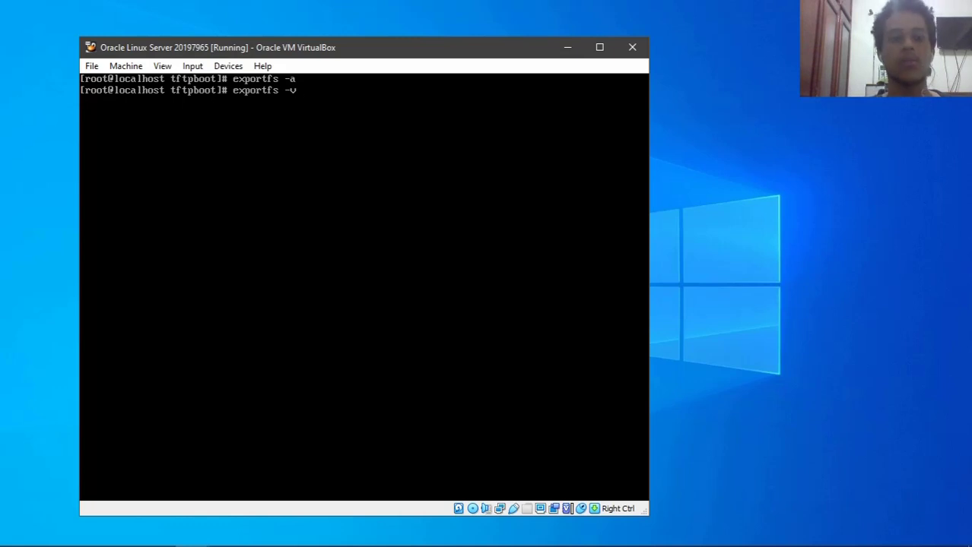
{"action": "key", "text": "Return"}
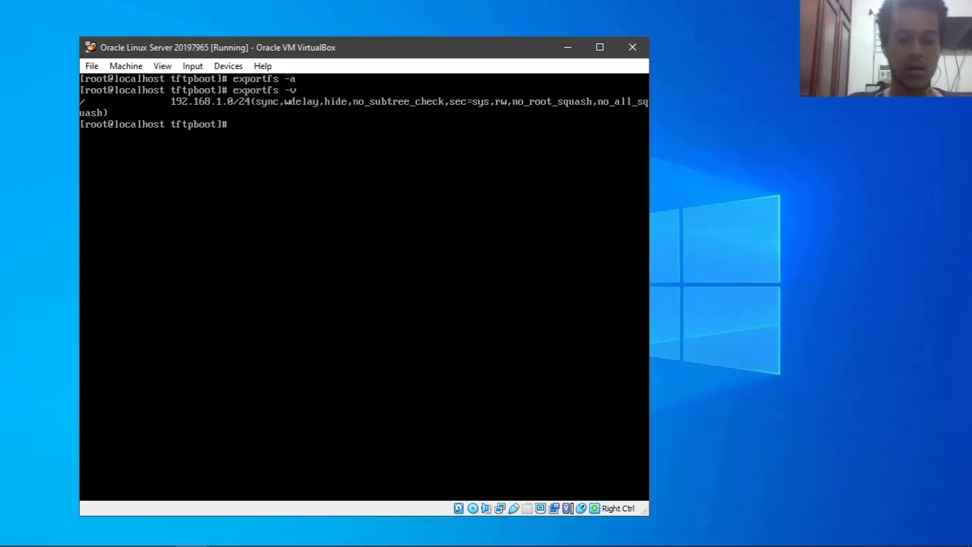
{"action": "type", "text": "syste"}
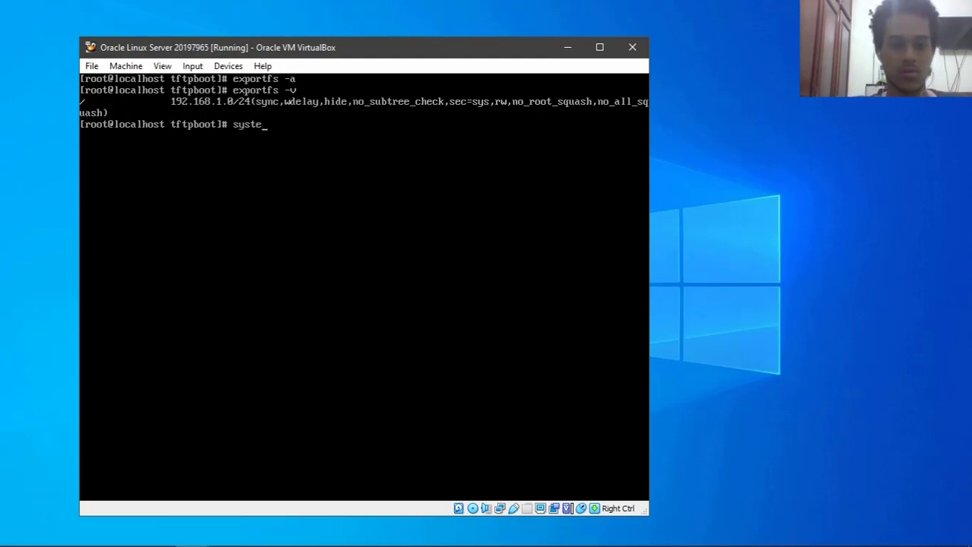
{"action": "type", "text": "mctl en"}
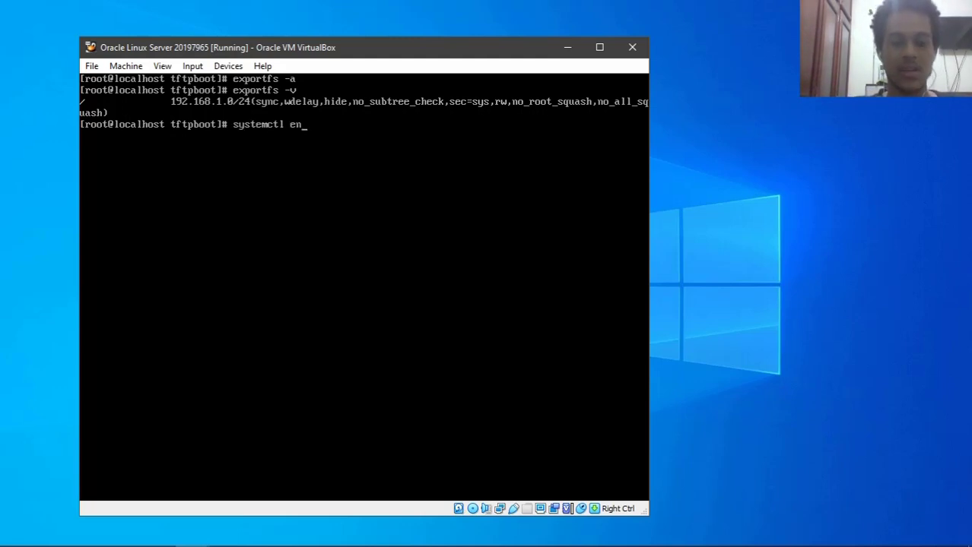
{"action": "type", "text": "able "}
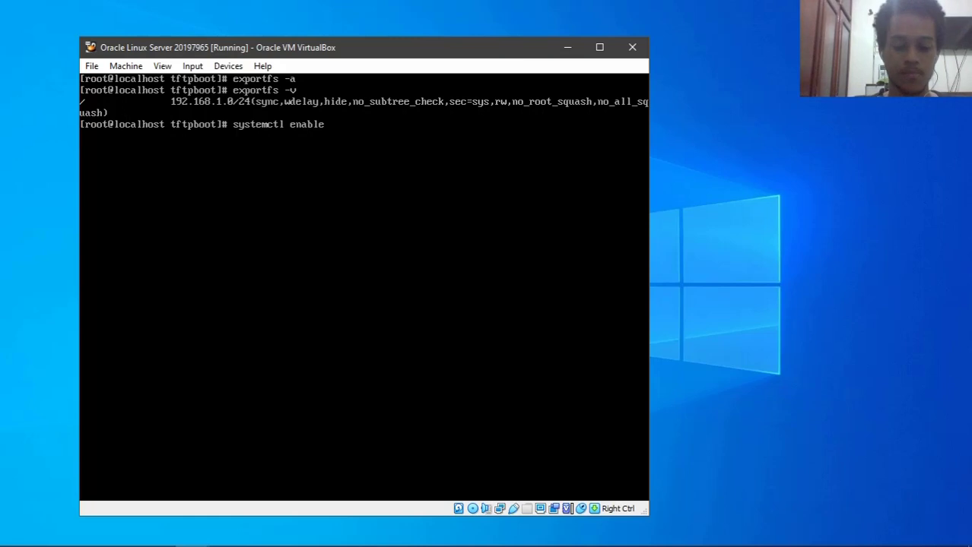
{"action": "type", "text": "xinetd"}
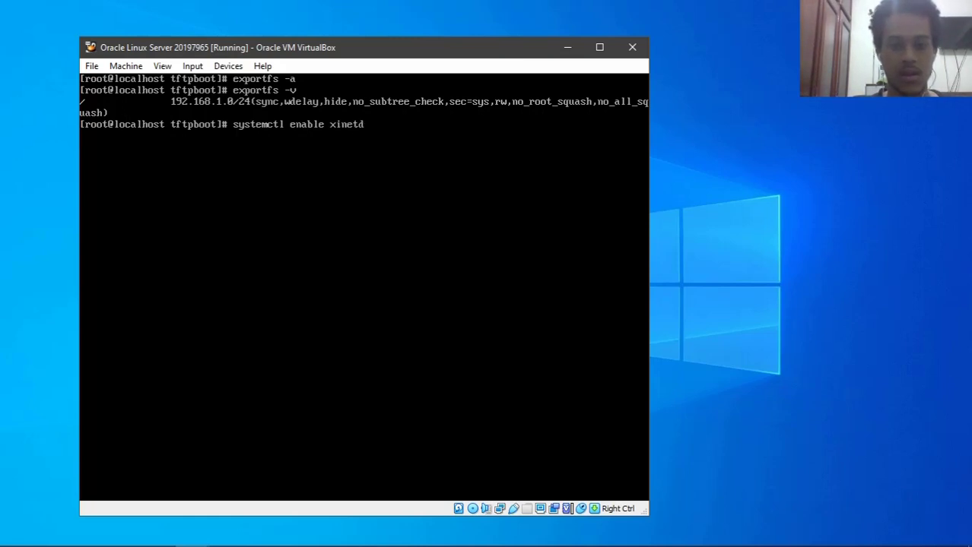
{"action": "type", "text": " tftp"}
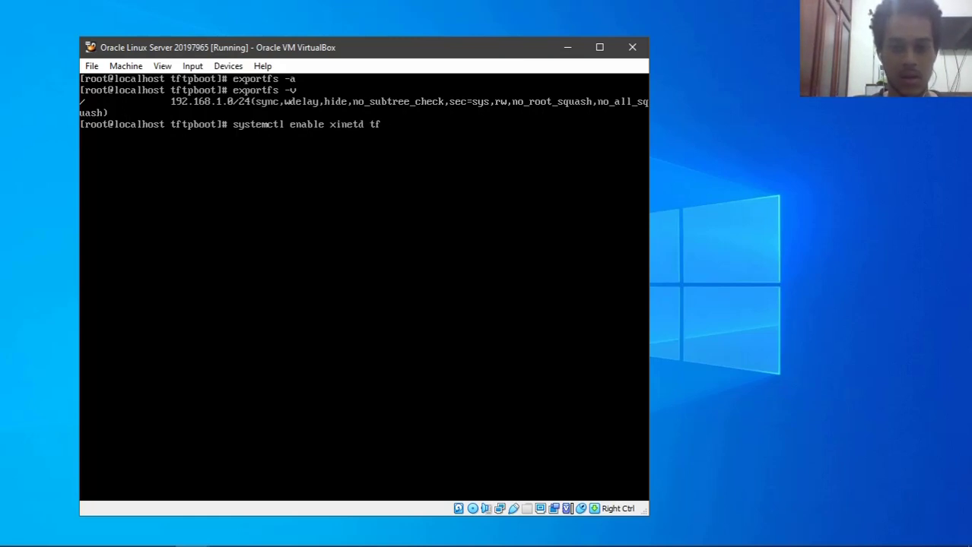
{"action": "type", "text": " xy"}
- Enable and start xinetd, tftp, dhcpd, nfs-utils and nfs-server with systemctl
{"action": "key", "text": "BackSpace"}
{"action": "key", "text": "BackSpace"}
{"action": "type", "text": "dhcpd"}
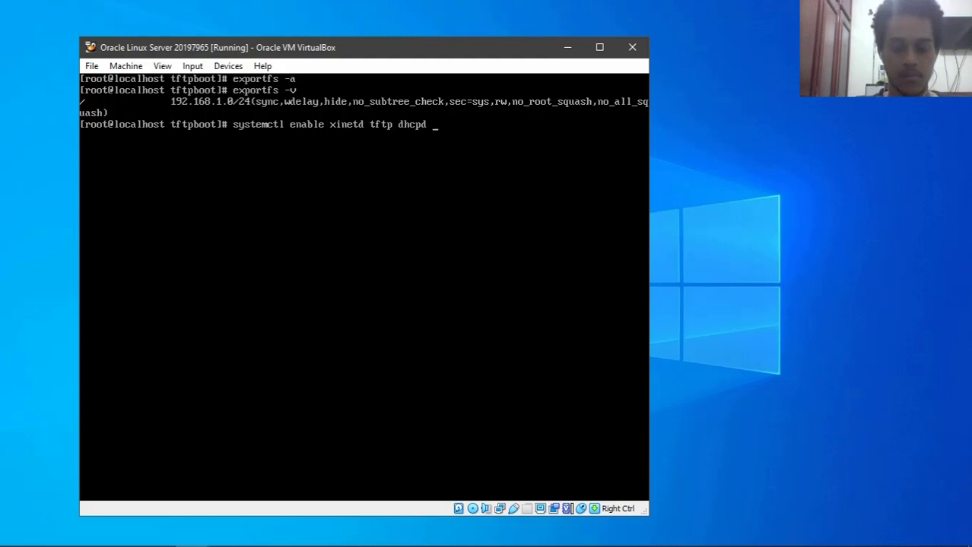
{"action": "type", "text": " nfs-util"}
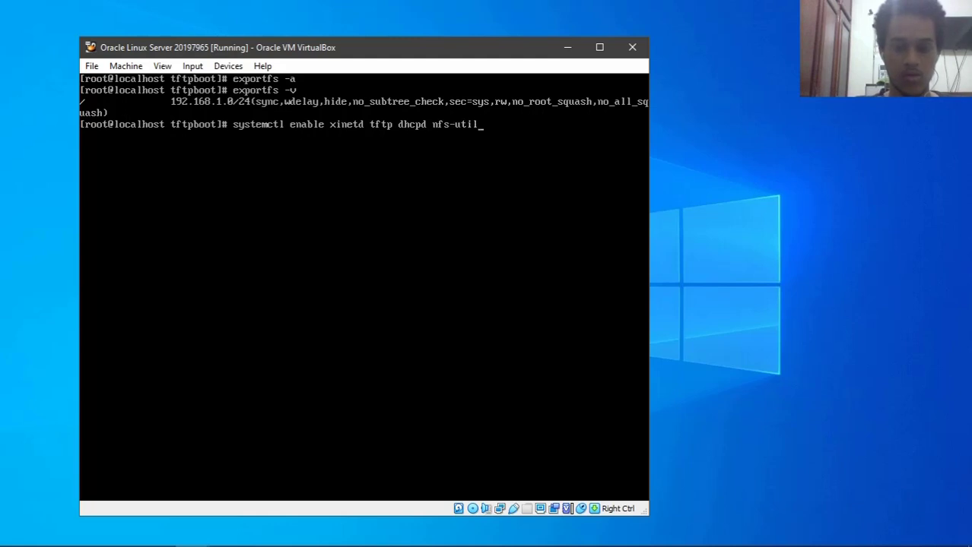
{"action": "type", "text": "s nfs-server"}
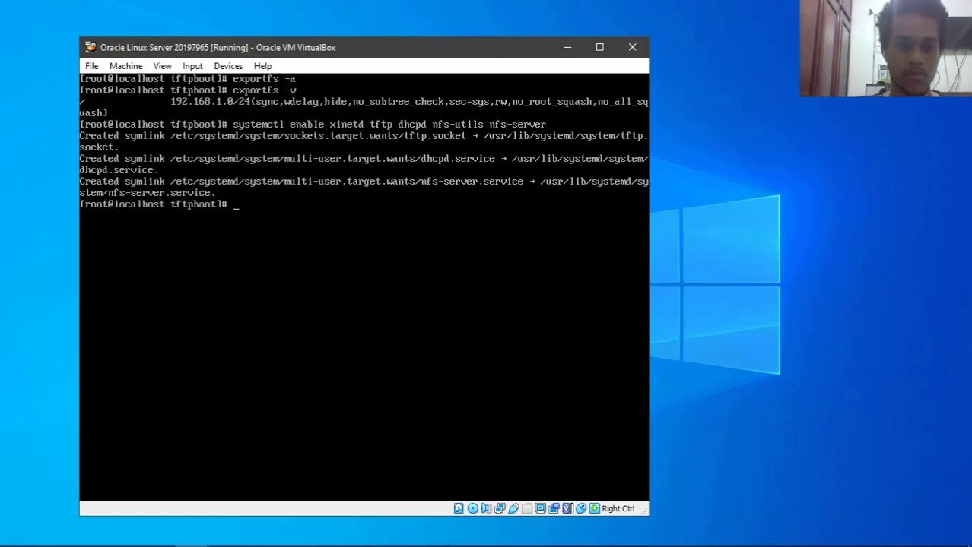
{"action": "key", "text": "Up"}
{"action": "key", "text": "Left"}
{"action": "key", "text": "Left"}
{"action": "key", "text": "Left"}
{"action": "key", "text": "Left"}
{"action": "key", "text": "Left"}
{"action": "key", "text": "Left"}
{"action": "key", "text": "Left"}
{"action": "key", "text": "Left"}
{"action": "key", "text": "Left"}
{"action": "key", "text": "Left"}
{"action": "key", "text": "Left"}
{"action": "key", "text": "Left"}
{"action": "key", "text": "Left"}
{"action": "key", "text": "Left"}
{"action": "key", "text": "Left"}
{"action": "key", "text": "Left"}
{"action": "key", "text": "Left"}
{"action": "key", "text": "Left"}
{"action": "key", "text": "Left"}
{"action": "key", "text": "Left"}
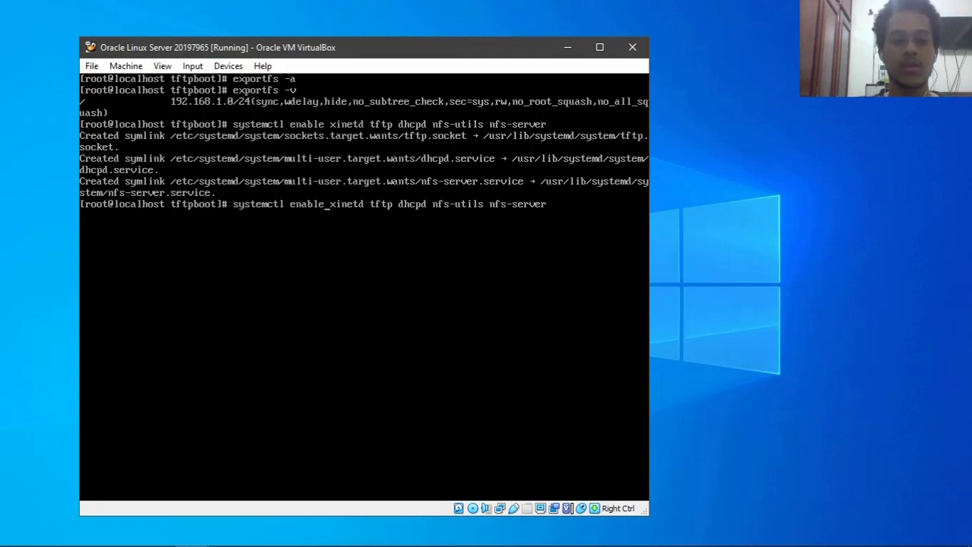
{"action": "key", "text": "BackSpace"}
{"action": "key", "text": "BackSpace"}
{"action": "key", "text": "BackSpace"}
{"action": "key", "text": "BackSpace"}
{"action": "key", "text": "BackSpace"}
{"action": "key", "text": "BackSpace"}
{"action": "type", "text": "start"}
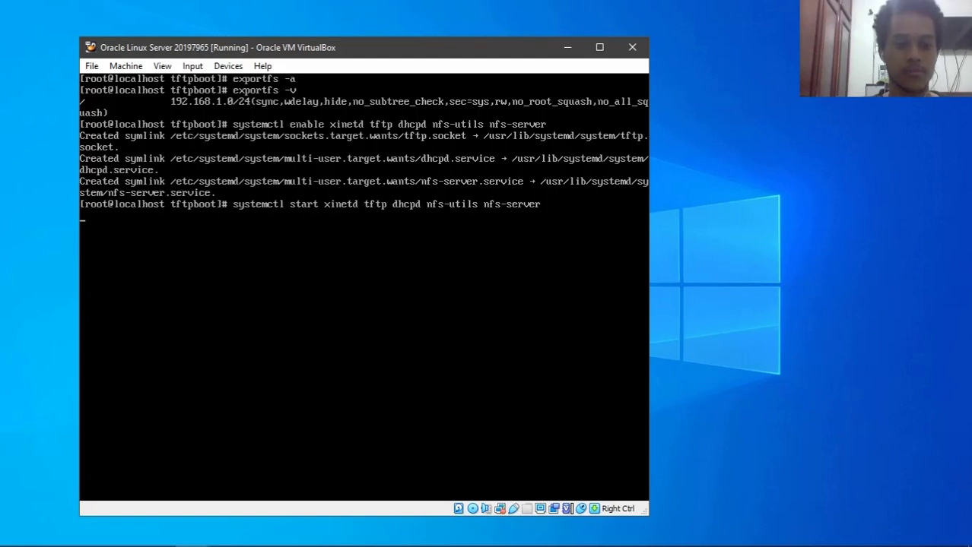
{"action": "key", "text": "Up"}
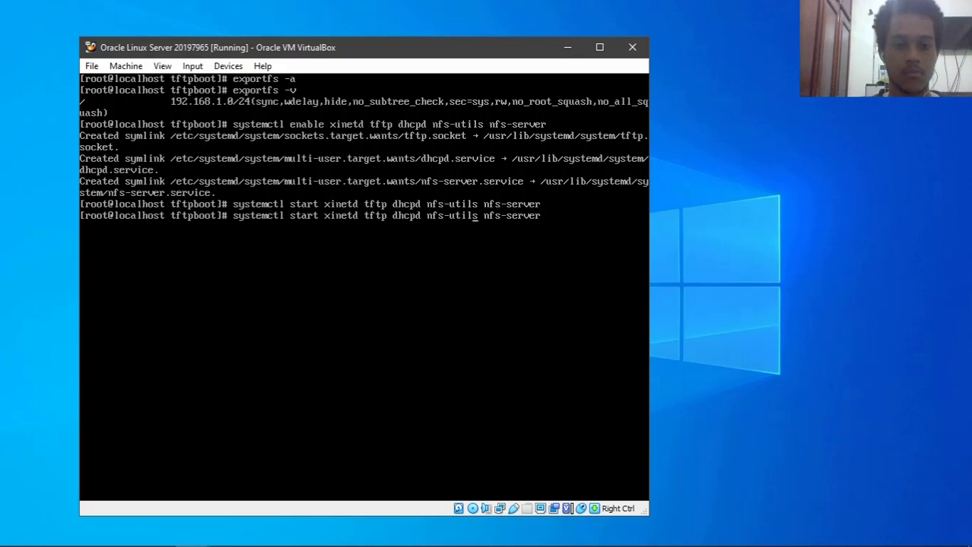
- Check all five services' status, confirm each is active, and clear the terminal
{"action": "key", "text": "BackSpace"}
{"action": "key", "text": "BackSpace"}
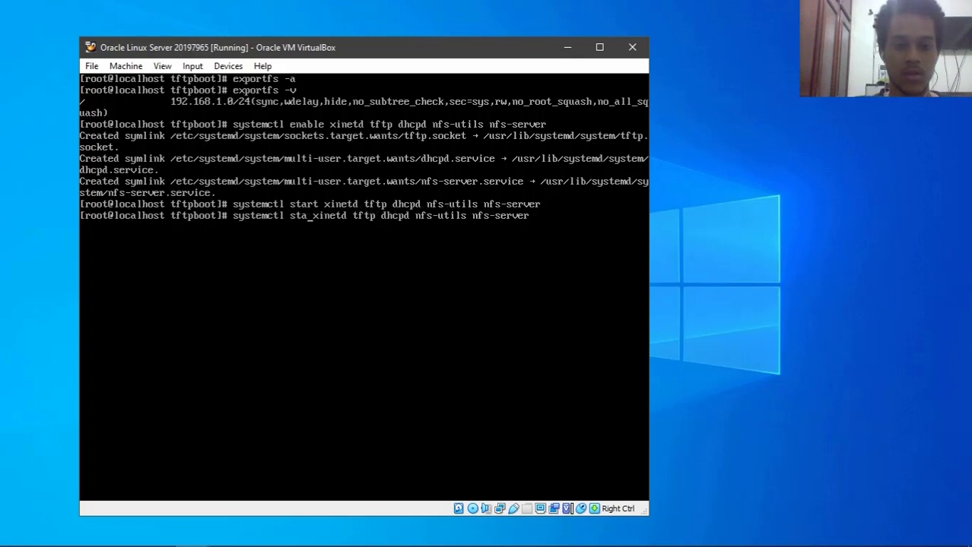
{"action": "type", "text": "tus"}
{"action": "key", "text": "Return"}
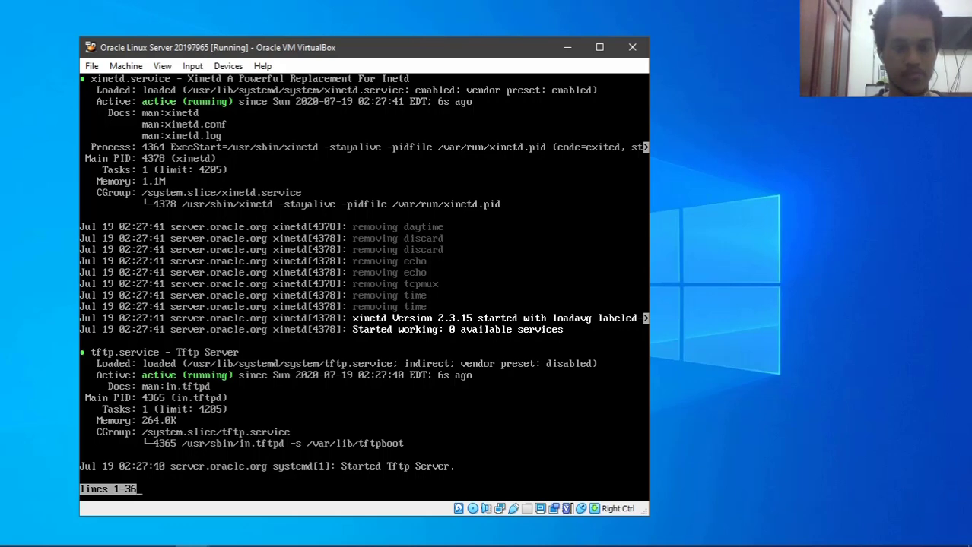
{"action": "key", "text": "Down"}
{"action": "key", "text": "Down"}
{"action": "key", "text": "Down"}
{"action": "key", "text": "Down"}
{"action": "key", "text": "Down"}
{"action": "key", "text": "Down"}
{"action": "key", "text": "Down"}
{"action": "key", "text": "Down"}
{"action": "key", "text": "Down"}
{"action": "key", "text": "Down"}
{"action": "key", "text": "Down"}
{"action": "key", "text": "Down"}
{"action": "key", "text": "Down"}
{"action": "key", "text": "Down"}
{"action": "key", "text": "Down"}
{"action": "key", "text": "Down"}
{"action": "key", "text": "Down"}
{"action": "key", "text": "Down"}
{"action": "key", "text": "Down"}
{"action": "key", "text": "Down"}
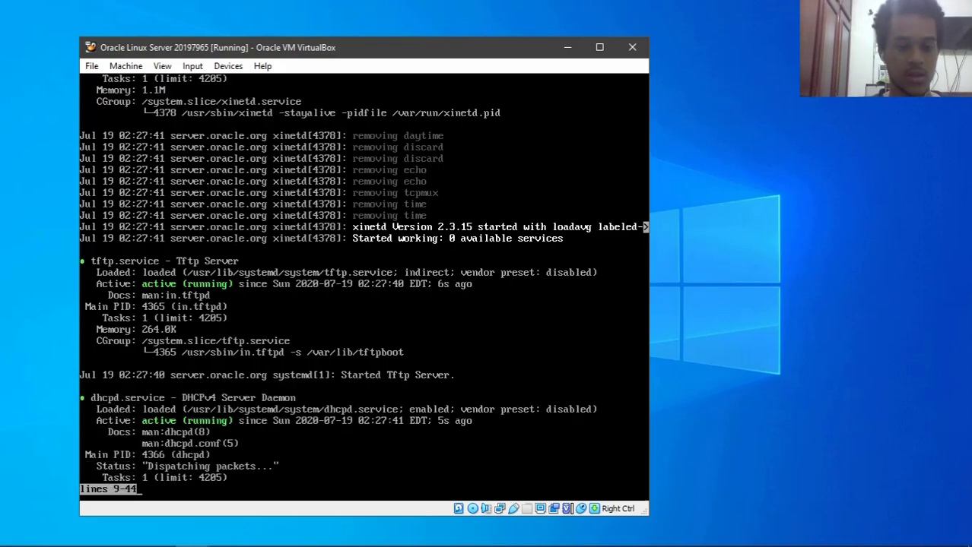
{"action": "key", "text": "Down"}
{"action": "key", "text": "Down"}
{"action": "key", "text": "Down"}
{"action": "key", "text": "Down"}
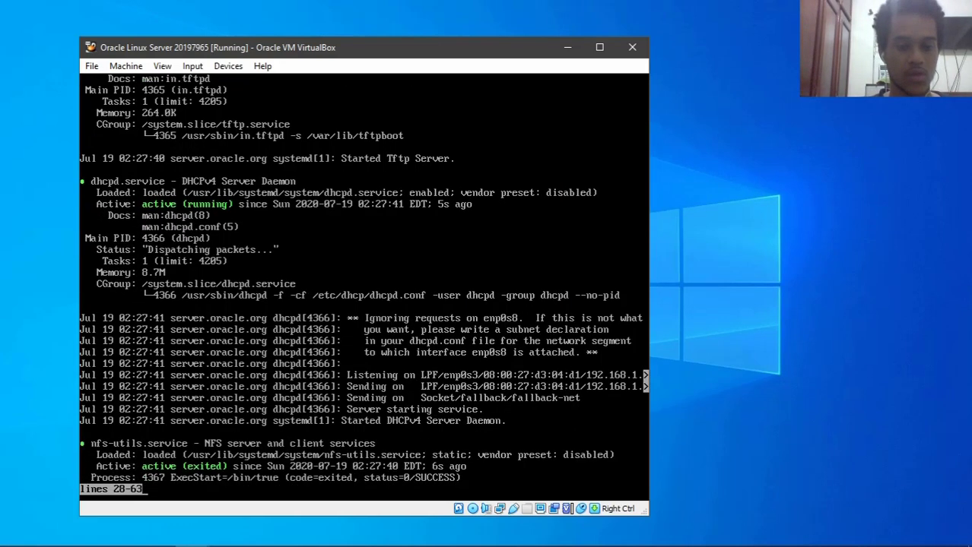
{"action": "key", "text": "Down"}
{"action": "key", "text": "Down"}
{"action": "key", "text": "Down"}
{"action": "key", "text": "Down"}
{"action": "key", "text": "Down"}
{"action": "key", "text": "Down"}
{"action": "key", "text": "Down"}
{"action": "key", "text": "Down"}
{"action": "key", "text": "Down"}
{"action": "key", "text": "Down"}
{"action": "key", "text": "Down"}
{"action": "key", "text": "Down"}
{"action": "key", "text": "Down"}
{"action": "key", "text": "Down"}
{"action": "key", "text": "Down"}
{"action": "key", "text": "Down"}
{"action": "key", "text": "Down"}
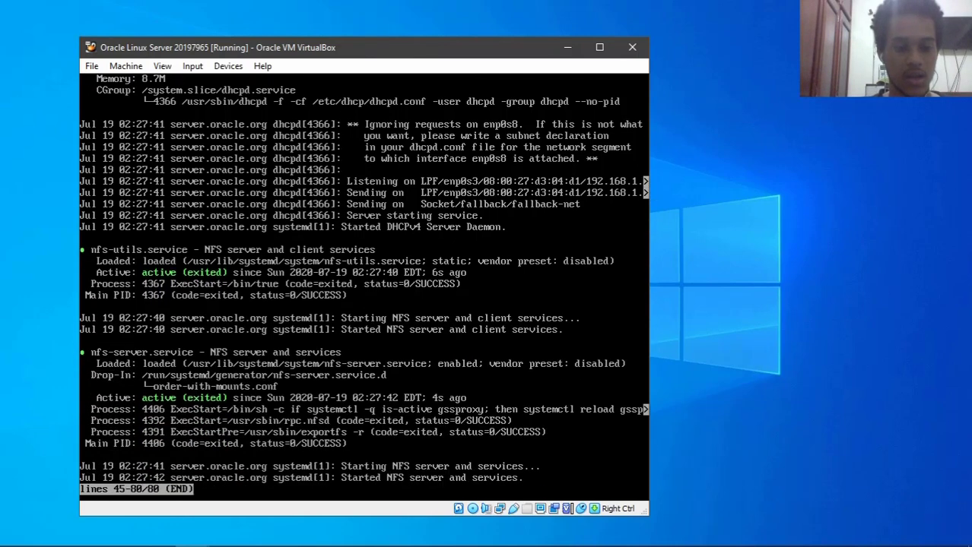
{"action": "type", "text": "qclear"}
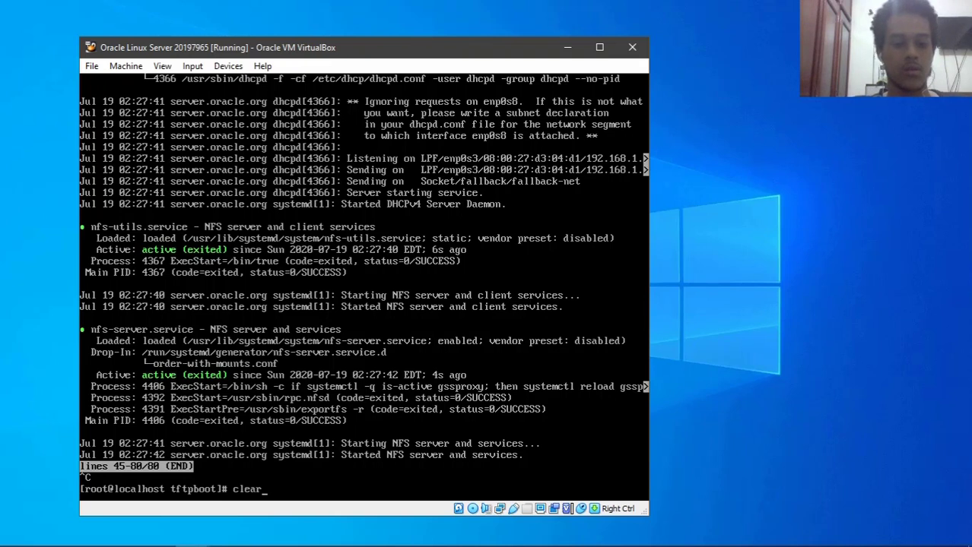
{"action": "key", "text": "Return"}
{"action": "type", "text": "s"}
{"action": "type", "text": "ho"}
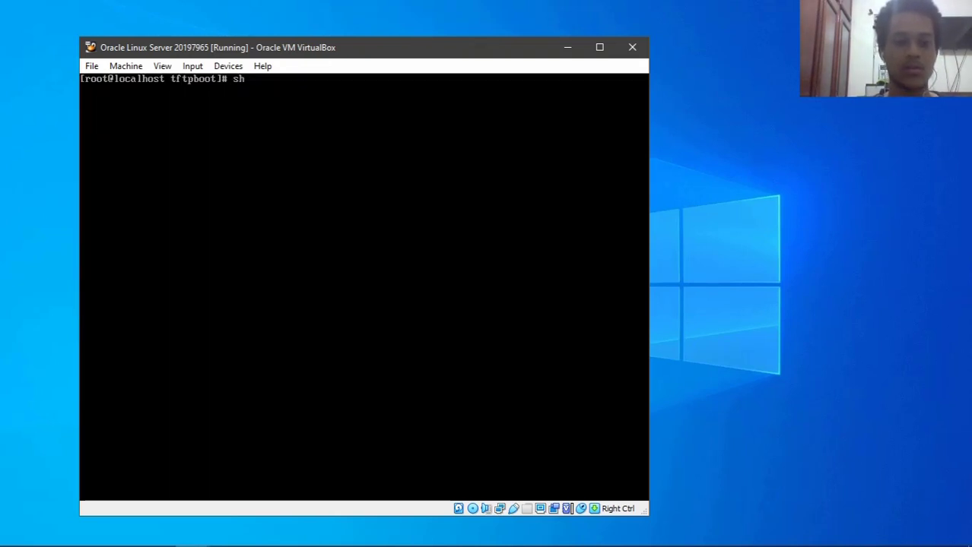
{"action": "type", "text": "wmount -e "}
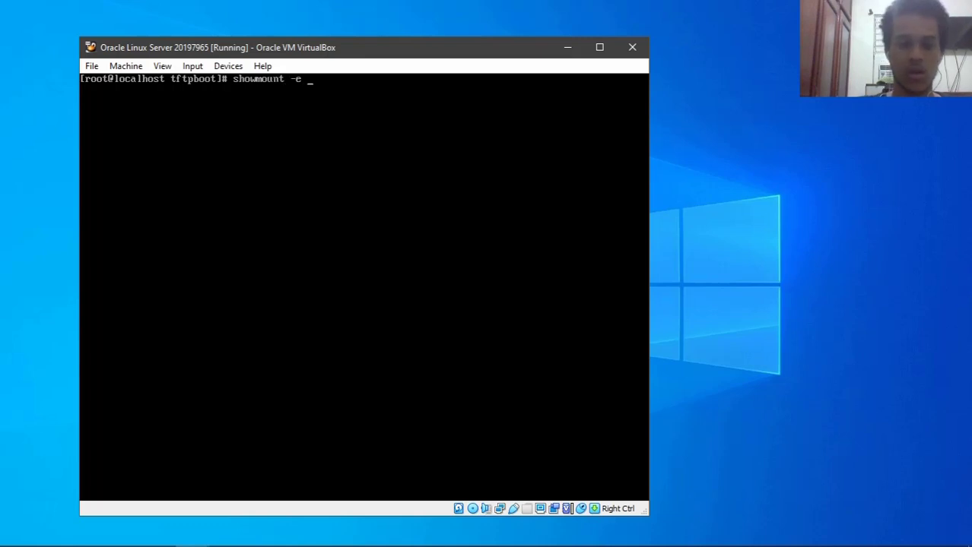
{"action": "type", "text": "192.168.1.2"}
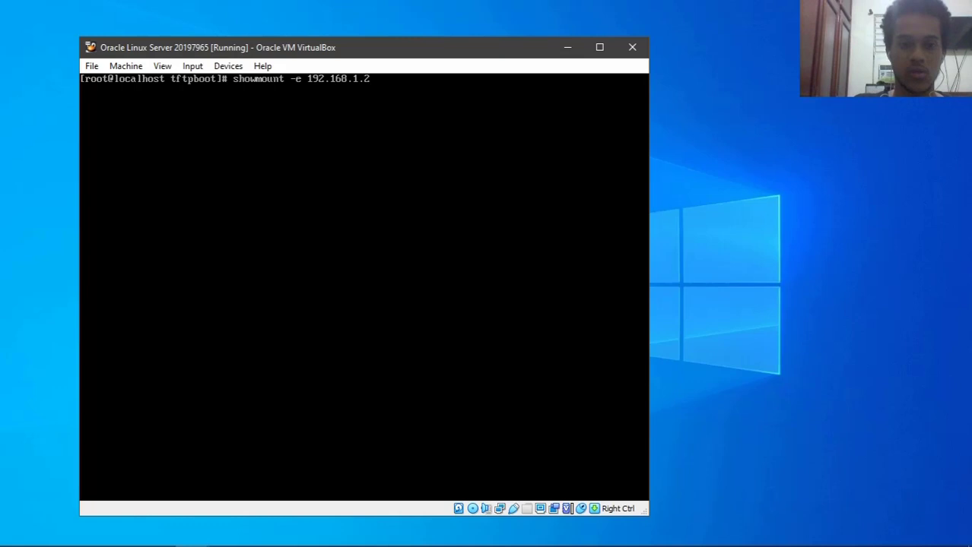
{"action": "key", "text": "Return"}
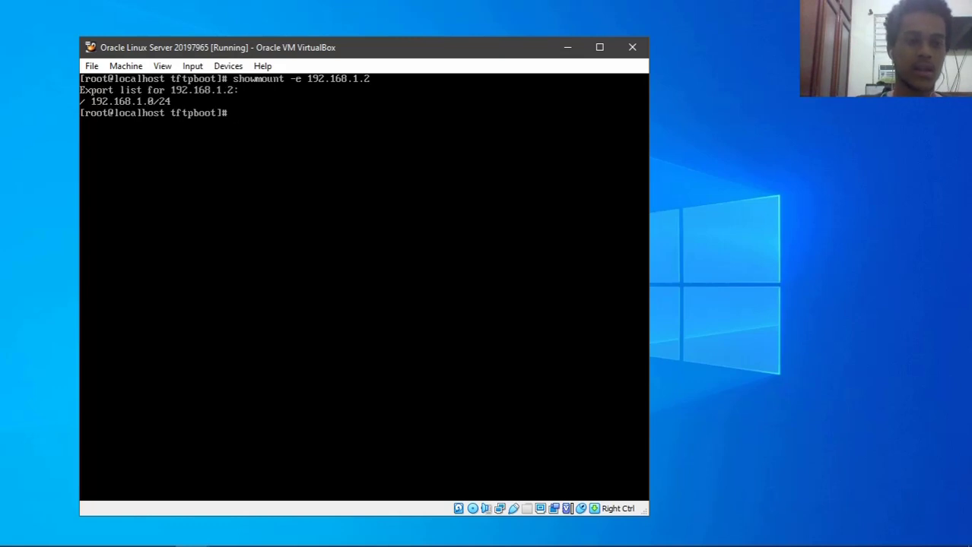
{"action": "key", "text": "Control_R"}
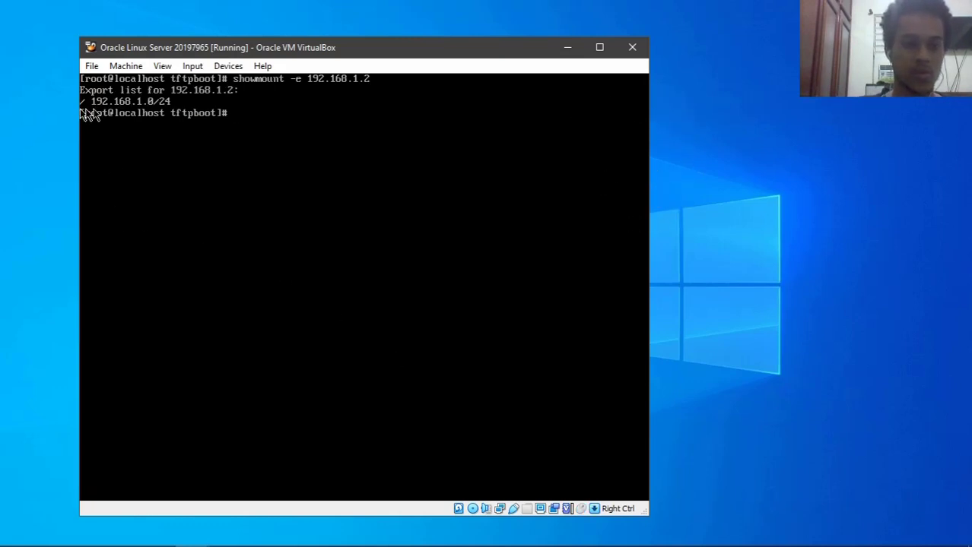
{"action": "left_click", "coordinate": [201, 291]}
{"action": "type", "text": "clear"}
{"action": "key", "text": "Return"}
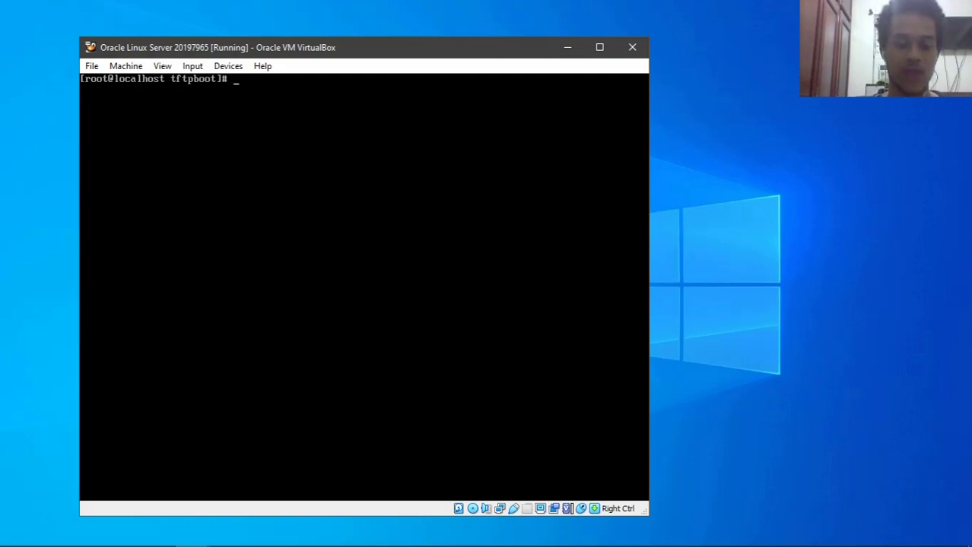
- Permanently add the rpc-bind, mountd, tftp, nfs and dhcp services to the firewall
{"action": "type", "text": "firewall-cmd "}
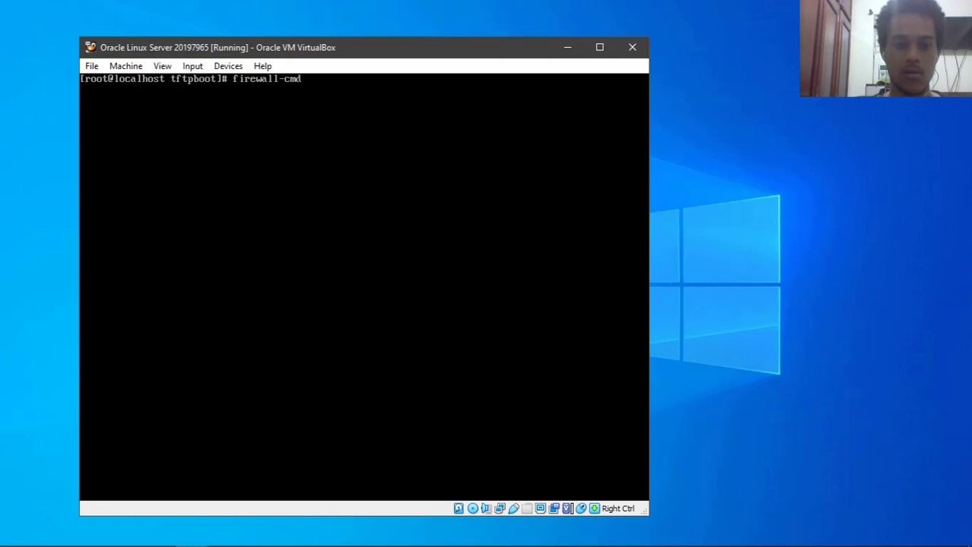
{"action": "type", "text": "--add-serv"}
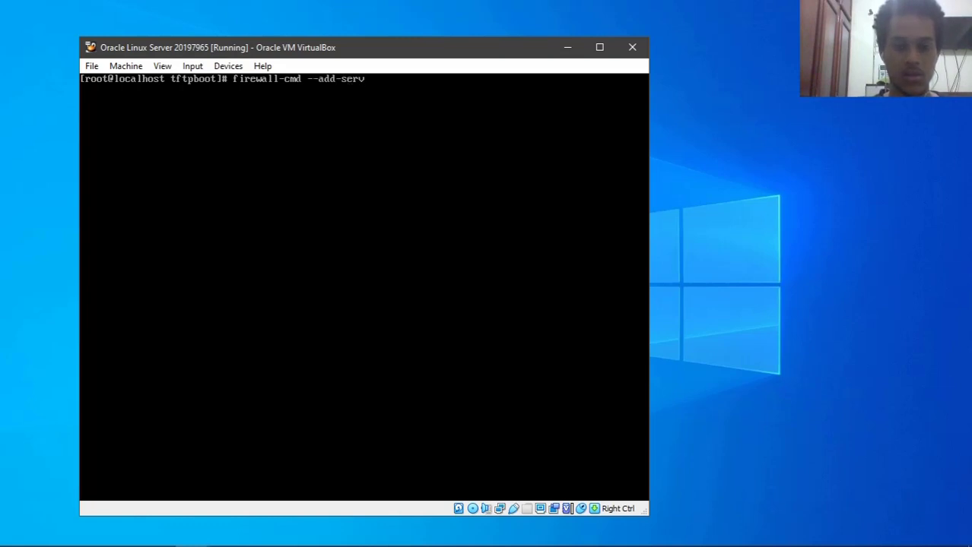
{"action": "type", "text": "ice={"}
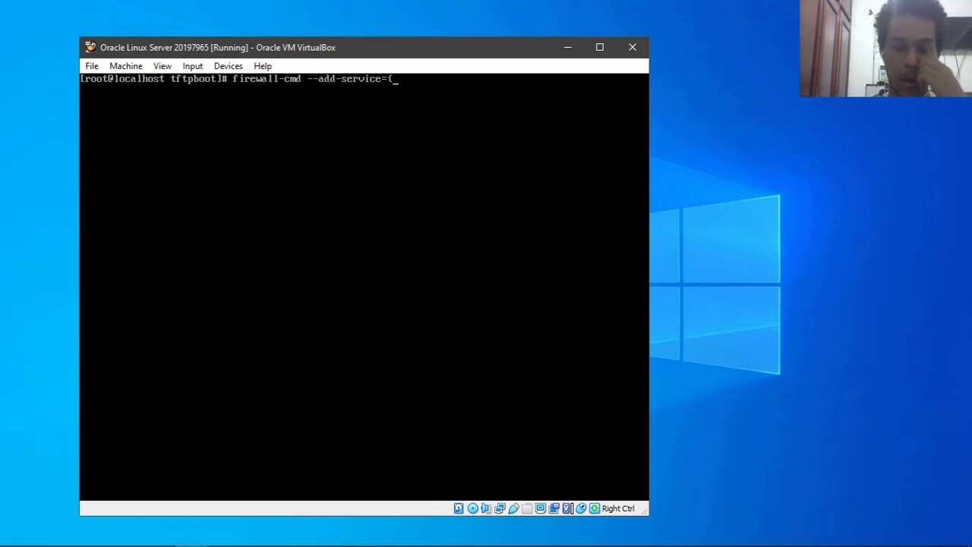
{"action": "type", "text": "}"}
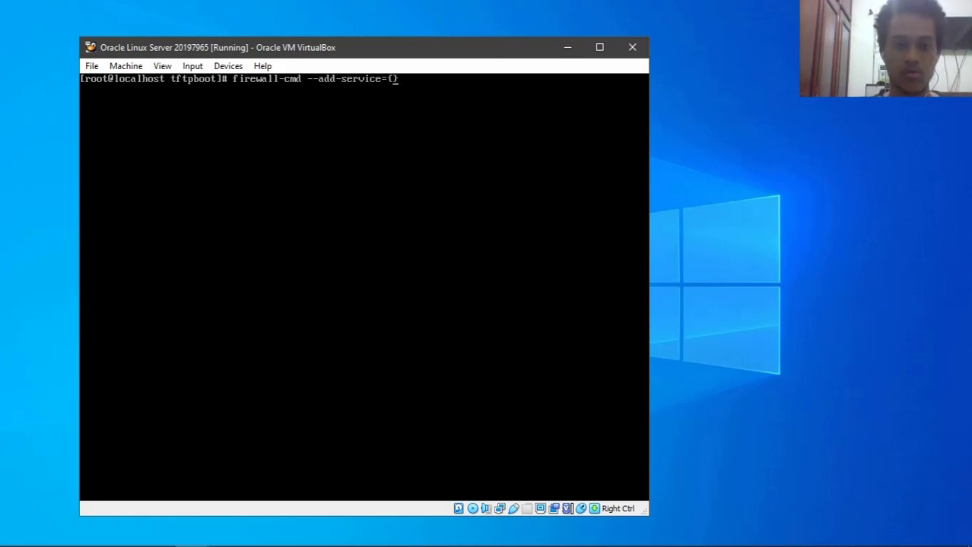
{"action": "type", "text": "rpcb"}
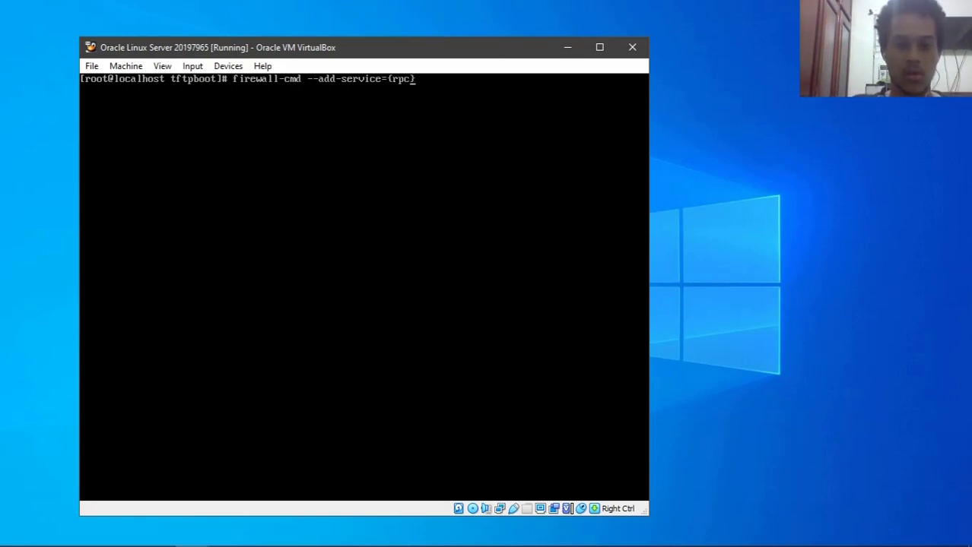
{"action": "key", "text": "BackSpace"}
{"action": "type", "text": "-bind,"}
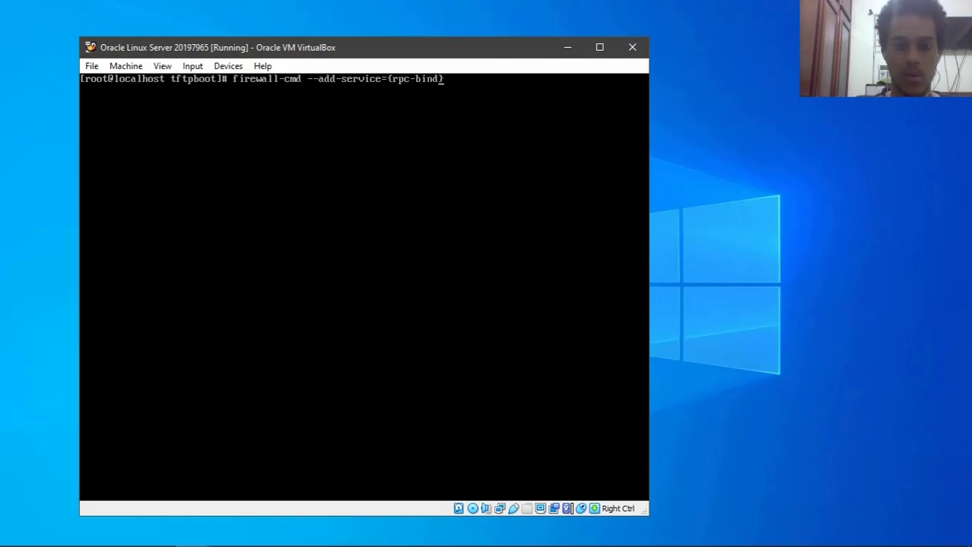
{"action": "type", "text": "mountd,"}
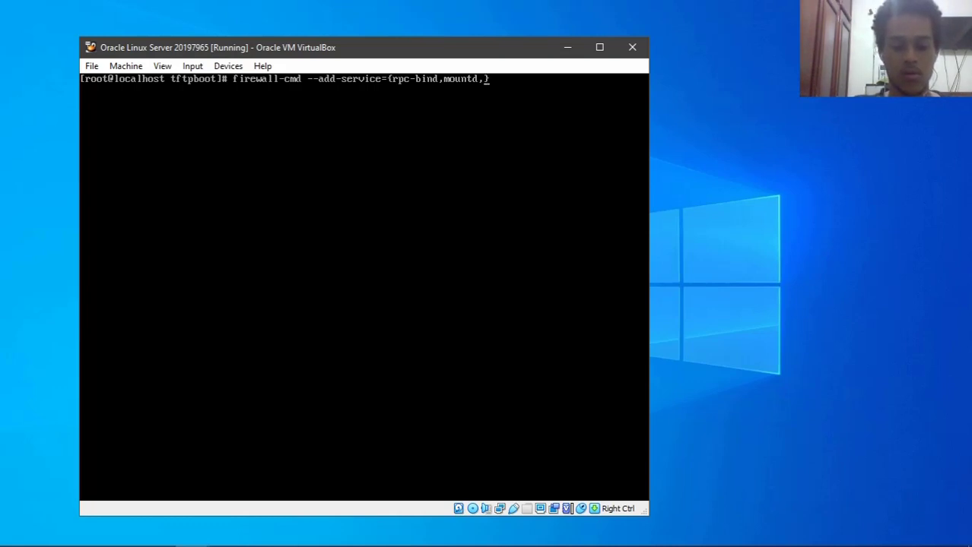
{"action": "type", "text": "tfpt"}
{"action": "key", "text": "BackSpace"}
{"action": "key", "text": "BackSpace"}
{"action": "type", "text": "tp,"}
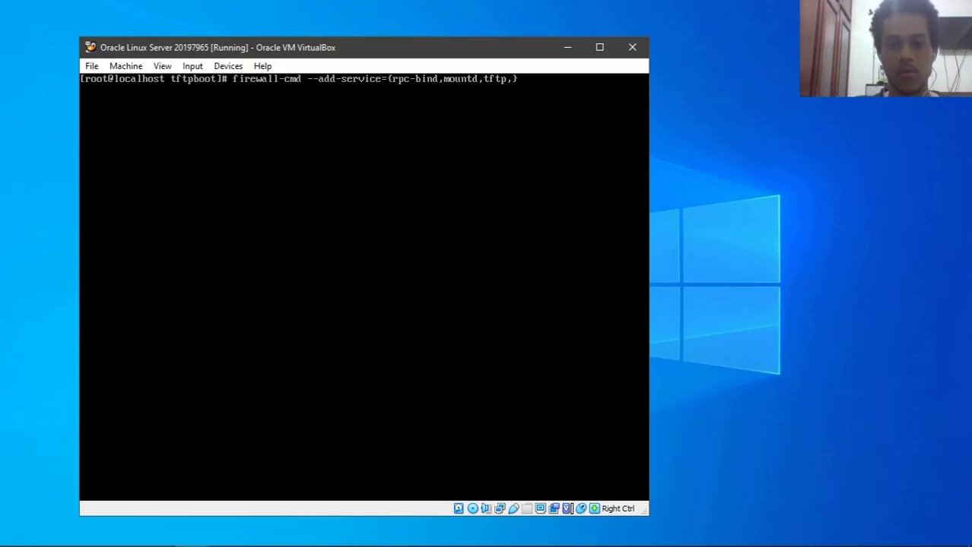
{"action": "type", "text": "nfs,"}
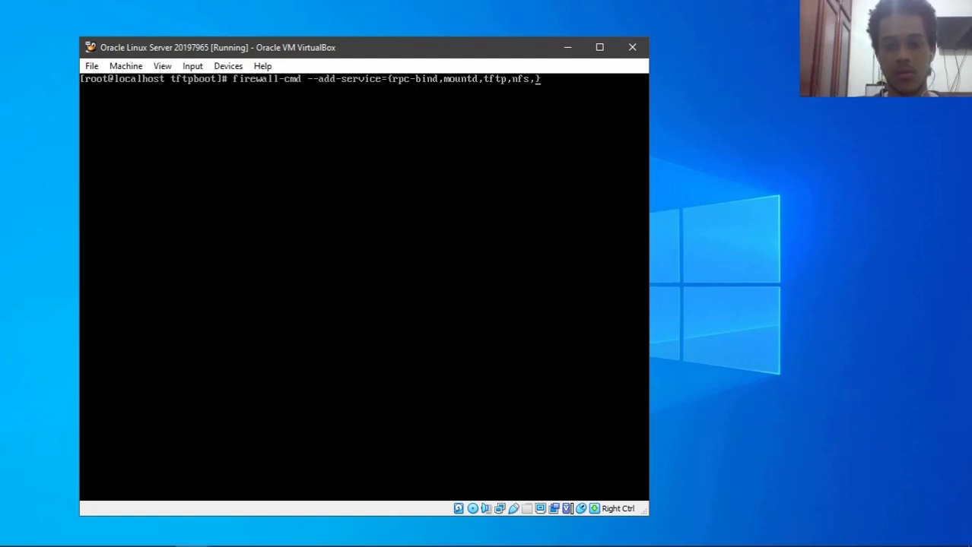
{"action": "type", "text": "dhcp} --permanent"}
{"action": "key", "text": "Return"}
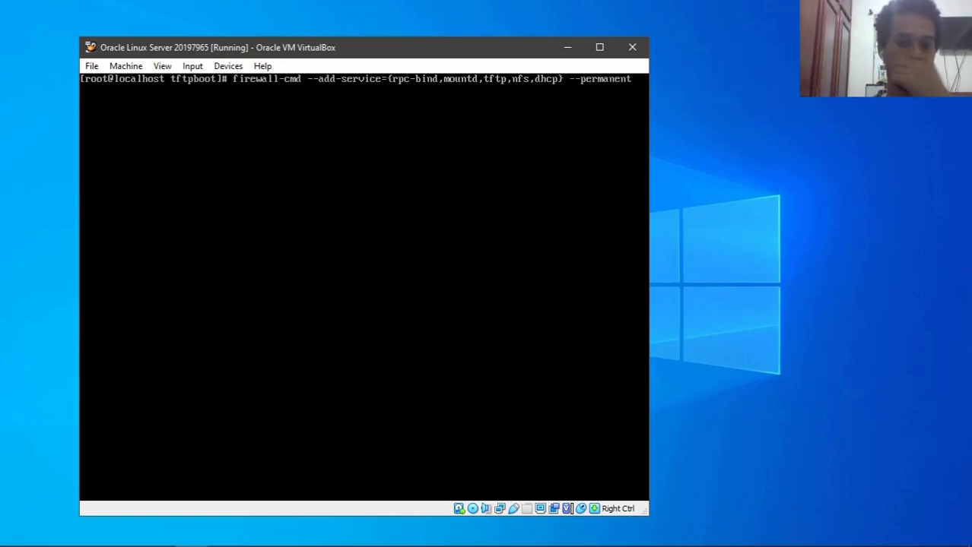
- Reload the firewall with firewall-cmd --reload
{"action": "key", "text": "Up"}
{"action": "key", "text": "BackSpace"}
{"action": "key", "text": "BackSpace"}
{"action": "key", "text": "BackSpace"}
{"action": "key", "text": "BackSpace"}
{"action": "key", "text": "BackSpace"}
{"action": "key", "text": "BackSpace"}
{"action": "key", "text": "BackSpace"}
{"action": "key", "text": "BackSpace"}
{"action": "key", "text": "BackSpace"}
{"action": "key", "text": "BackSpace"}
{"action": "key", "text": "BackSpace"}
{"action": "key", "text": "BackSpace"}
{"action": "key", "text": "BackSpace"}
{"action": "key", "text": "BackSpace"}
{"action": "key", "text": "BackSpace"}
{"action": "key", "text": "BackSpace"}
{"action": "key", "text": "BackSpace"}
{"action": "key", "text": "BackSpace"}
{"action": "key", "text": "BackSpace"}
{"action": "key", "text": "BackSpace"}
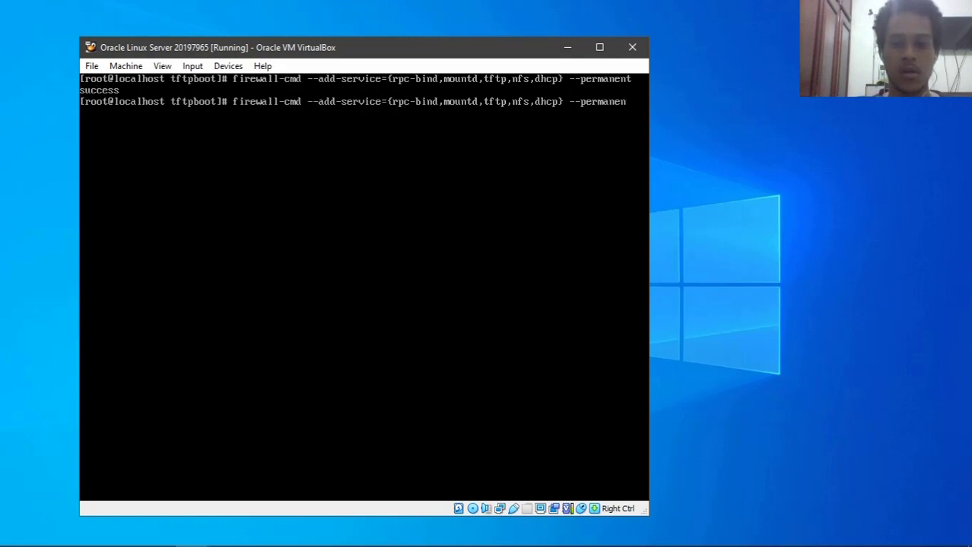
{"action": "key", "text": "BackSpace"}
{"action": "key", "text": "BackSpace"}
{"action": "key", "text": "BackSpace"}
{"action": "key", "text": "BackSpace"}
{"action": "key", "text": "BackSpace"}
{"action": "key", "text": "BackSpace"}
{"action": "key", "text": "BackSpace"}
{"action": "key", "text": "BackSpace"}
{"action": "key", "text": "BackSpace"}
{"action": "key", "text": "BackSpace"}
{"action": "key", "text": "BackSpace"}
{"action": "key", "text": "BackSpace"}
{"action": "key", "text": "BackSpace"}
{"action": "key", "text": "BackSpace"}
{"action": "key", "text": "BackSpace"}
{"action": "key", "text": "BackSpace"}
{"action": "key", "text": "BackSpace"}
{"action": "key", "text": "BackSpace"}
{"action": "key", "text": "BackSpace"}
{"action": "key", "text": "BackSpace"}
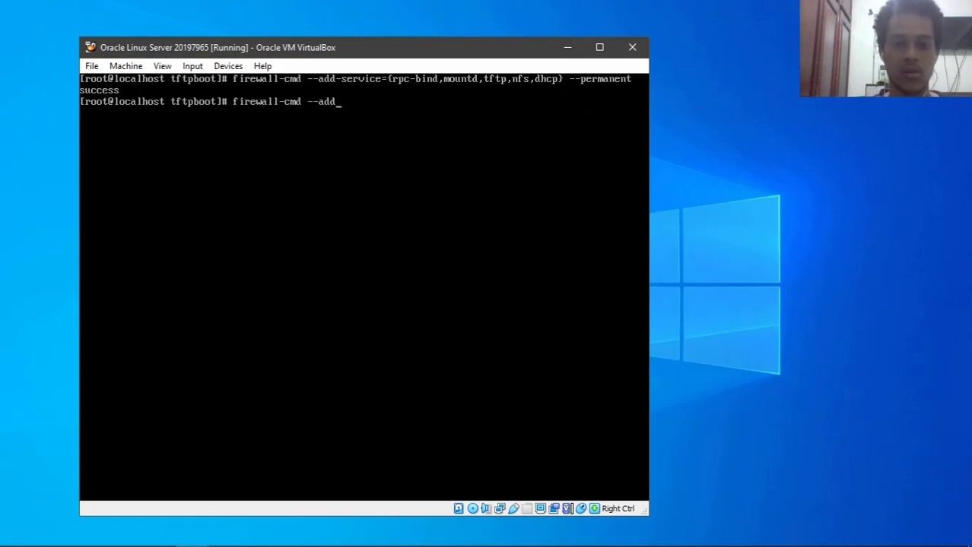
{"action": "type", "text": "reload"}
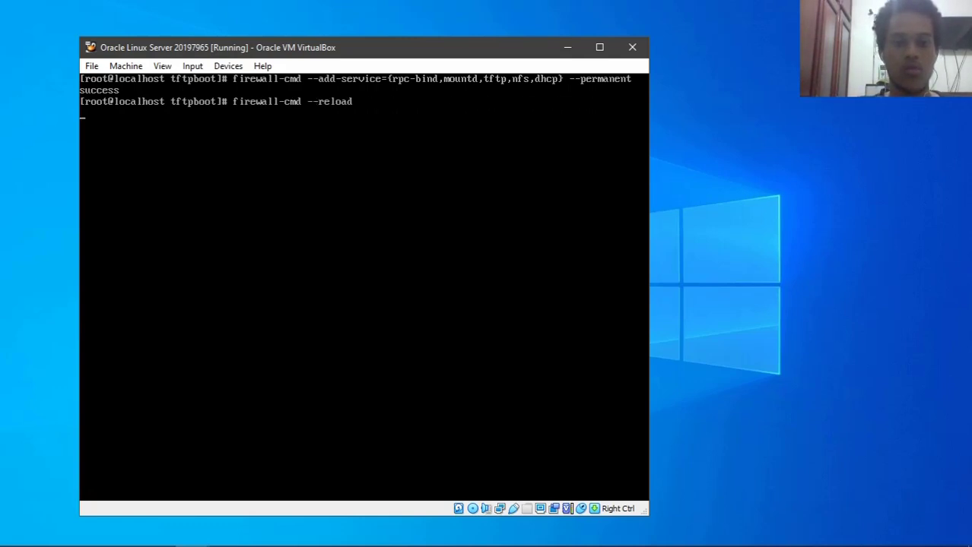
{"action": "key", "text": "Up"}
- List all active firewall settings, then clear the terminal
{"action": "key", "text": "BackSpace"}
{"action": "key", "text": "BackSpace"}
{"action": "key", "text": "BackSpace"}
{"action": "key", "text": "BackSpace"}
{"action": "key", "text": "BackSpace"}
{"action": "key", "text": "BackSpace"}
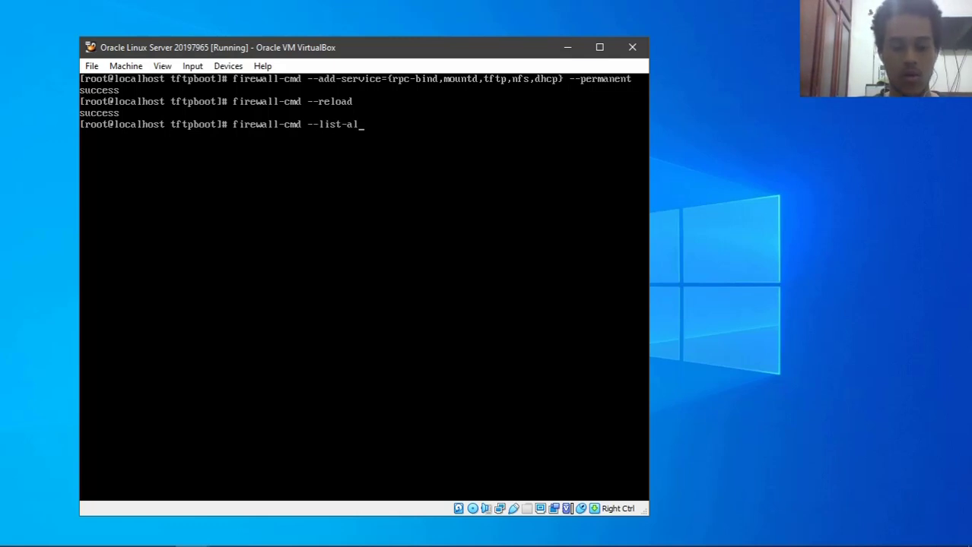
{"action": "key", "text": "Return"}
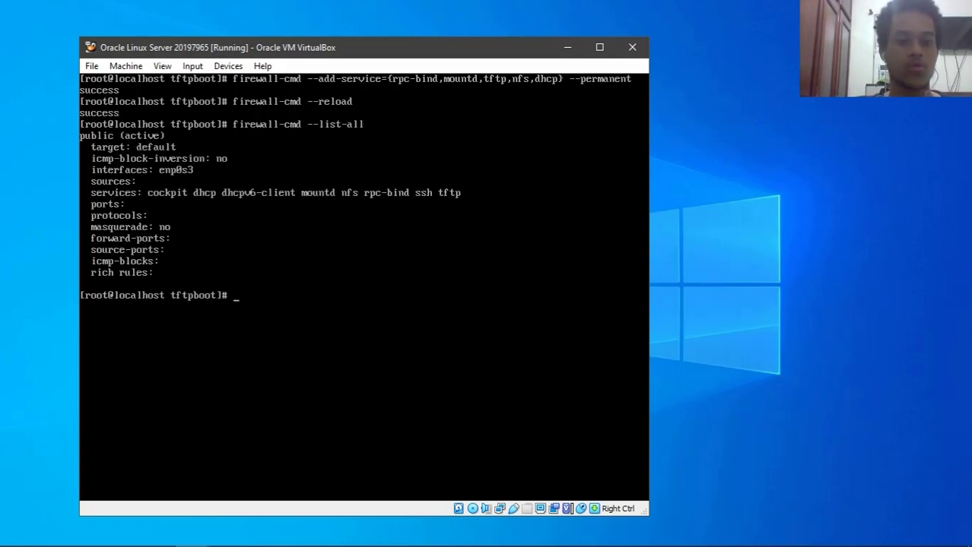
{"action": "left_click", "coordinate": [362, 287]}
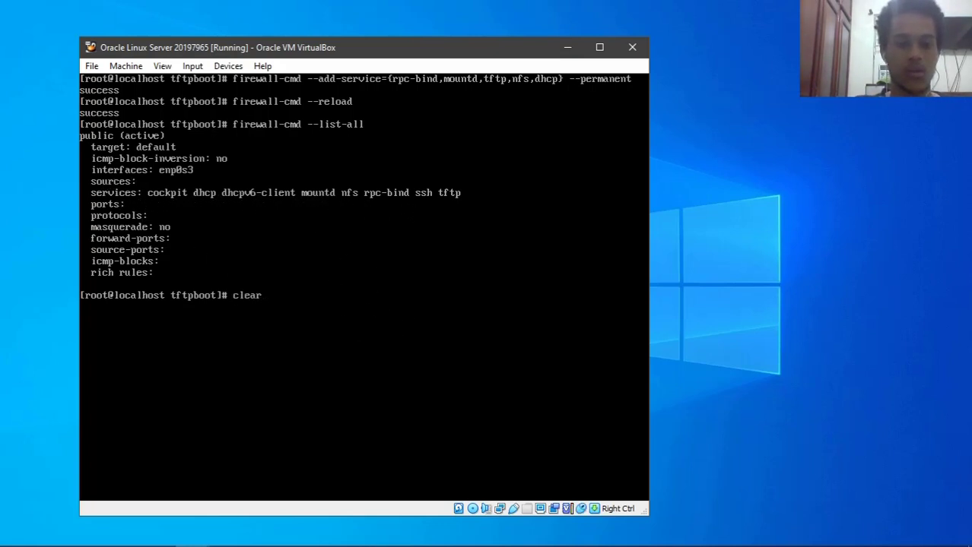
{"action": "type", "text": "clear"}
{"action": "key", "text": "Return"}
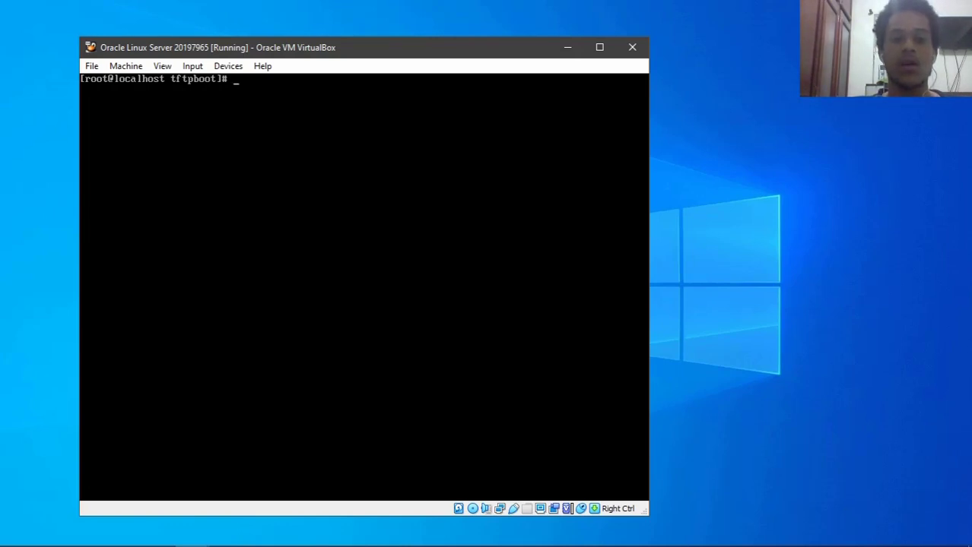
- Minimize the server VM and begin a new machine from the VirtualBox Manager
{"action": "key", "text": "Control_R"}
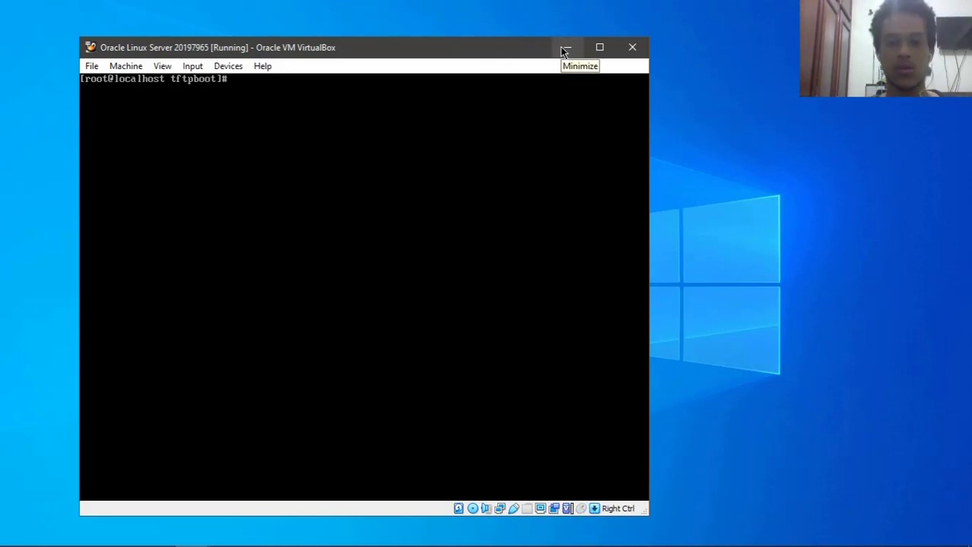
{"action": "left_click", "coordinate": [565, 50]}
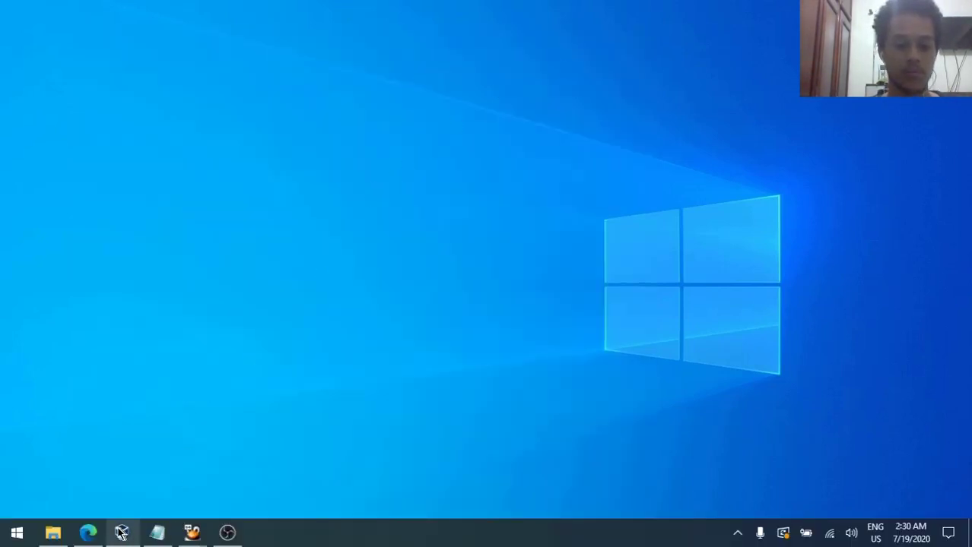
{"action": "left_click", "coordinate": [121, 533]}
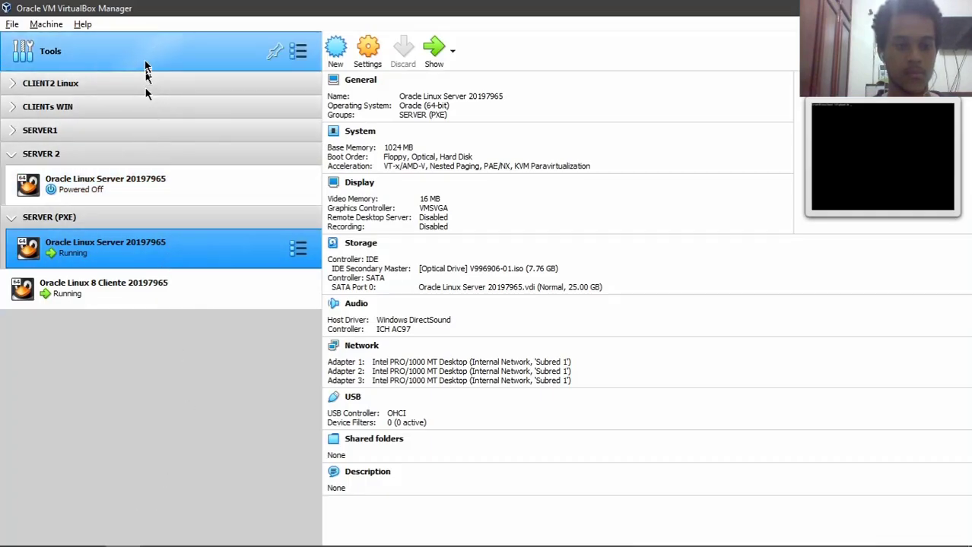
{"action": "left_click", "coordinate": [147, 69]}
{"action": "left_click", "coordinate": [451, 58]}
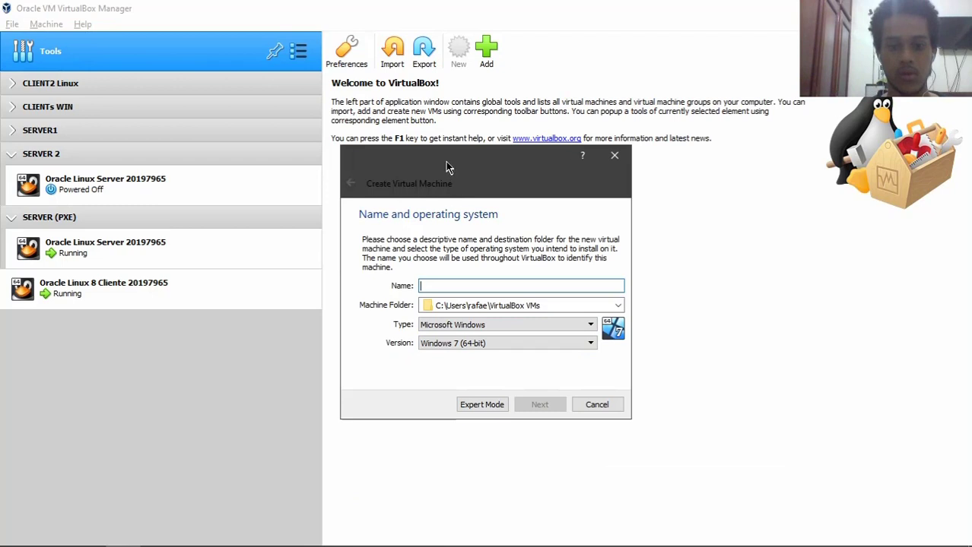
{"action": "left_click_drag", "start_coordinate": [449, 167], "coordinate": [430, 143]}
- Name the machine 'Oracle Linux Cliente PXE' plus an ID number, with 2048 MB memory
{"action": "type", "text": "Oracle Linux Cliente PXE 20197965"}
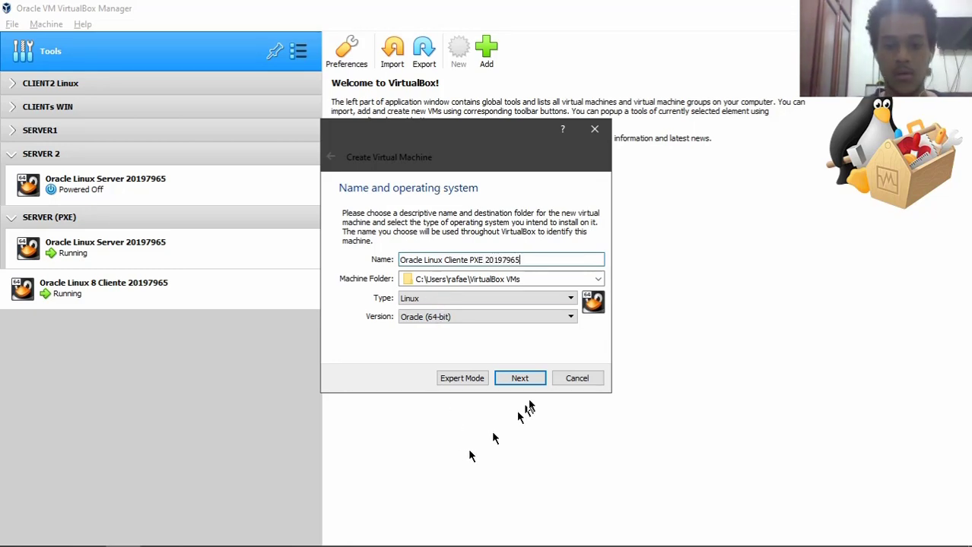
{"action": "left_click", "coordinate": [520, 378]}
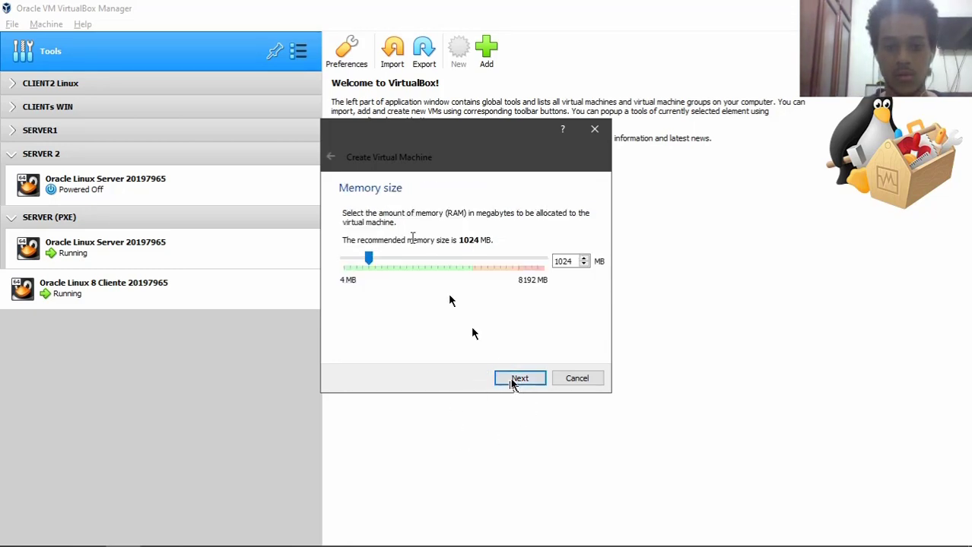
{"action": "left_click", "coordinate": [330, 157]}
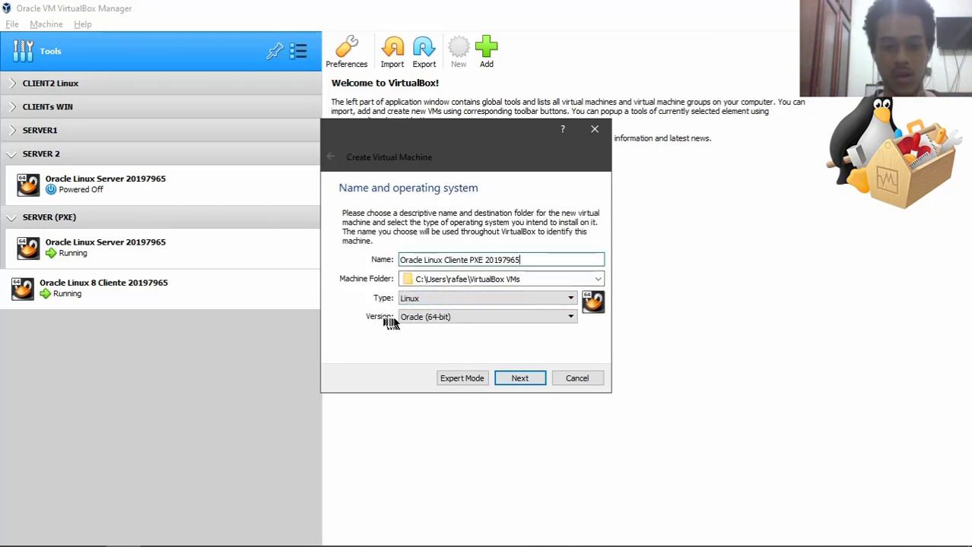
{"action": "left_click", "coordinate": [520, 378]}
{"action": "key", "text": "Tab"}
{"action": "type", "text": "2048"}
{"action": "key", "text": "Return"}
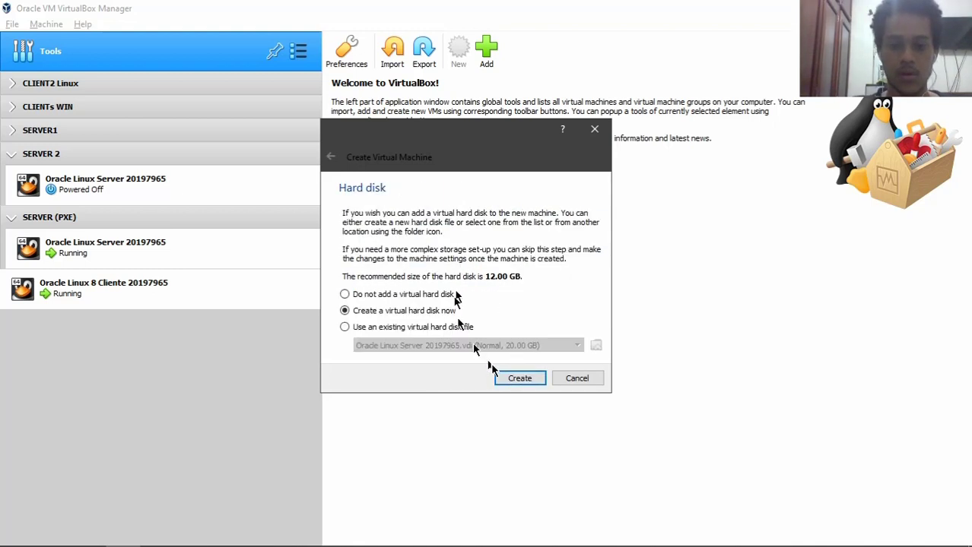
- Create the machine without a virtual hard disk, accepting the no-disk warning
{"action": "left_click", "coordinate": [331, 156]}
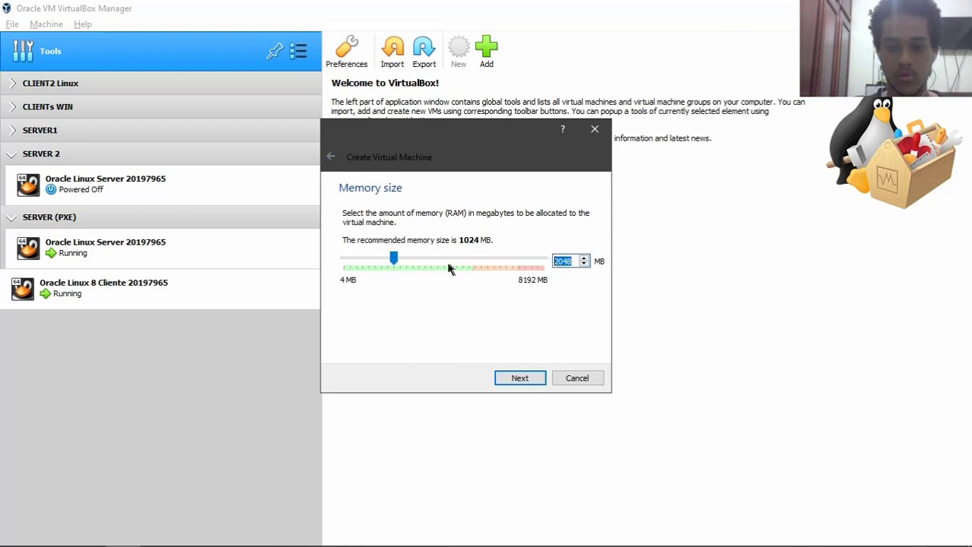
{"action": "left_click", "coordinate": [515, 379]}
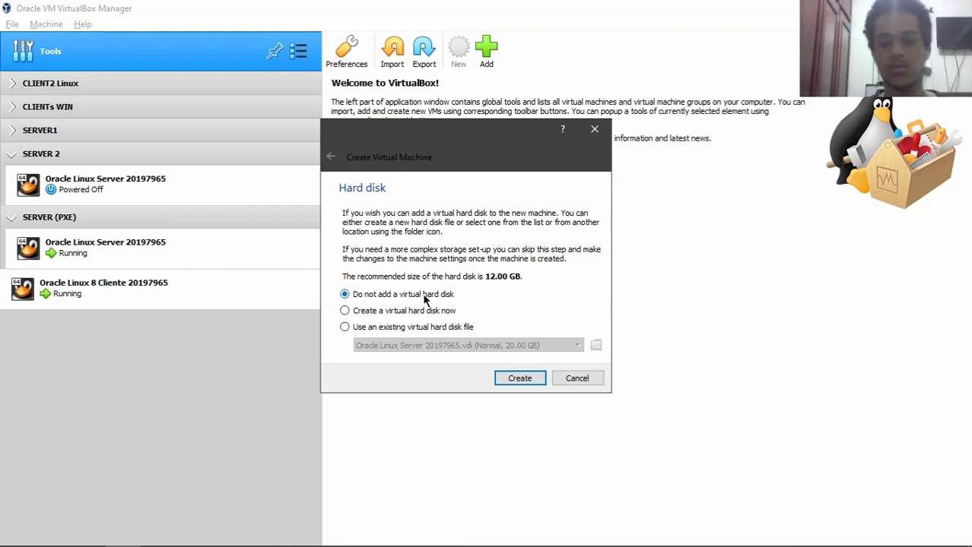
{"action": "left_click", "coordinate": [511, 378]}
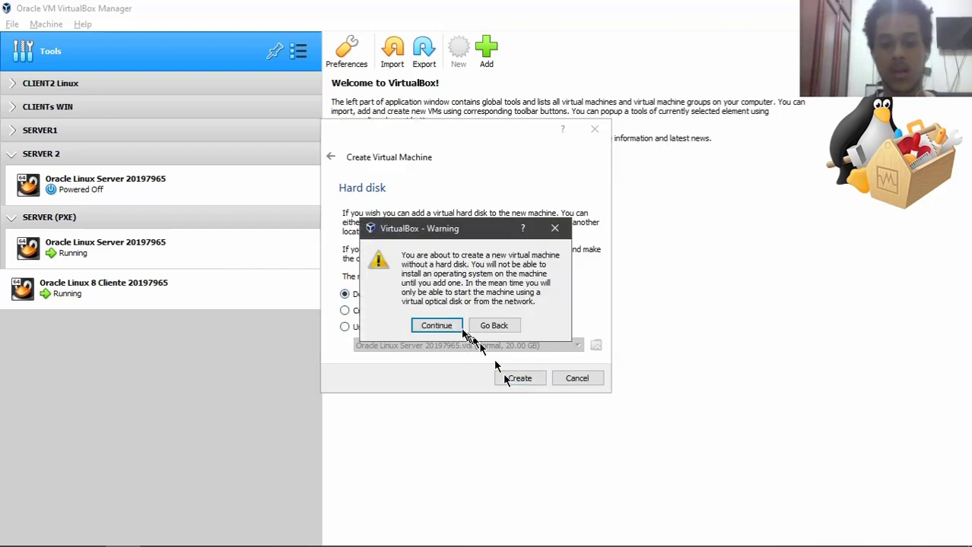
{"action": "left_click", "coordinate": [437, 325]}
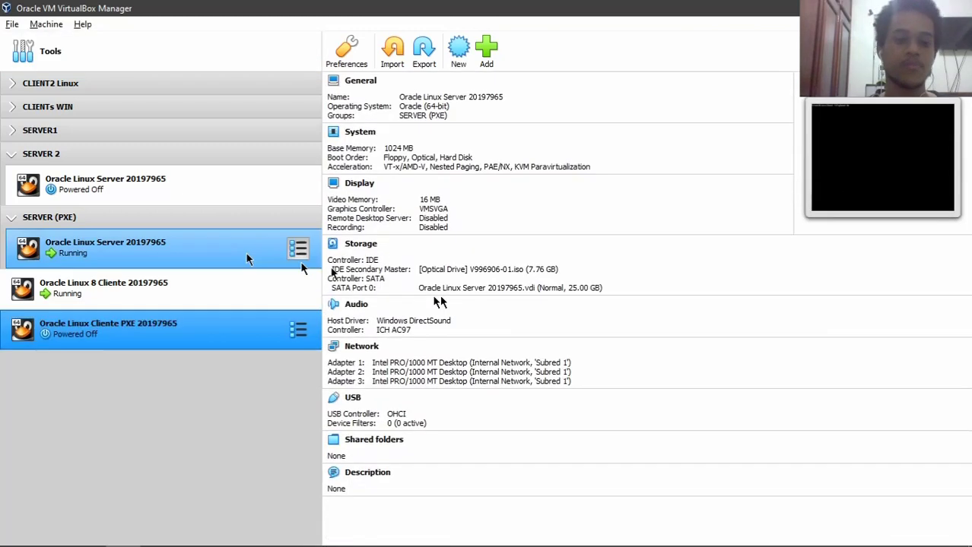
- Set the client's boot order to Network first, with the hard disk excluded
{"action": "right_click", "coordinate": [209, 338]}
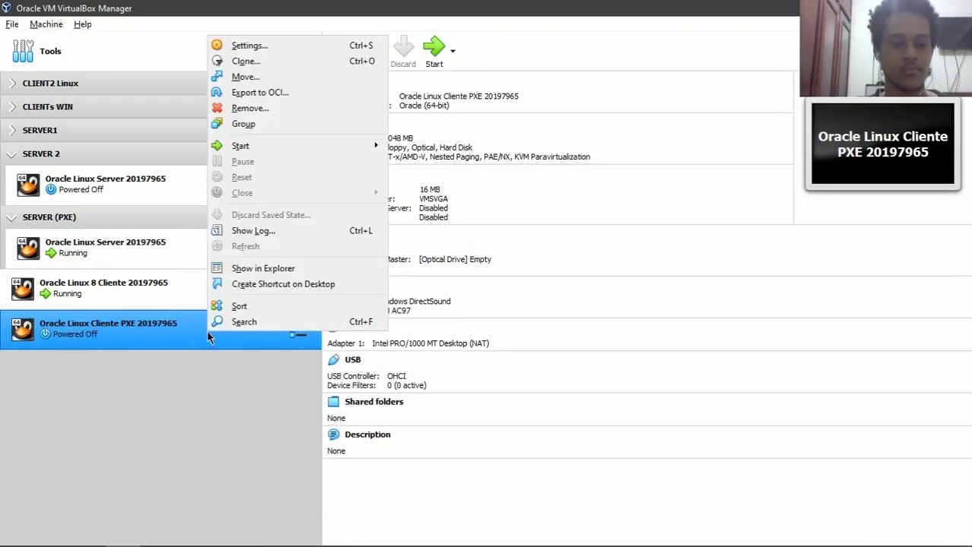
{"action": "left_click", "coordinate": [251, 45]}
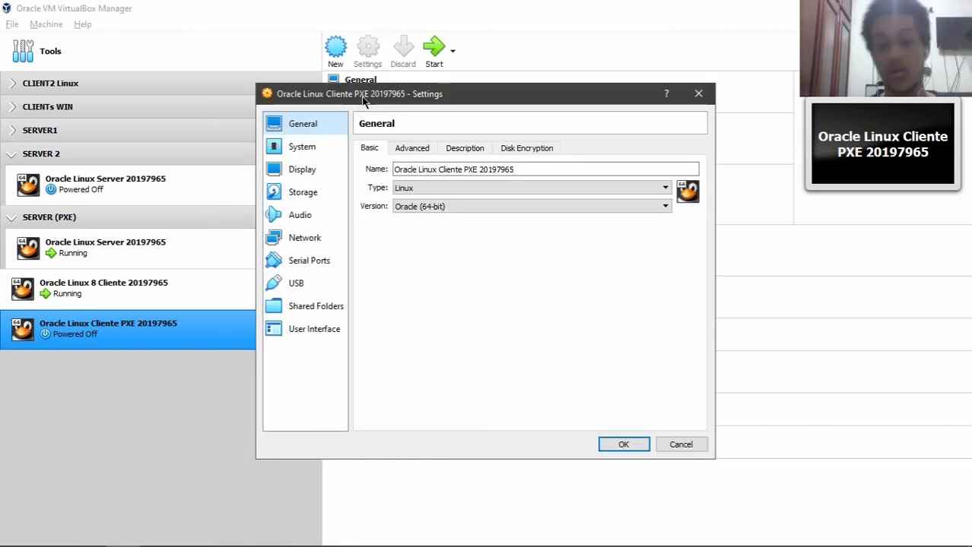
{"action": "left_click", "coordinate": [304, 147]}
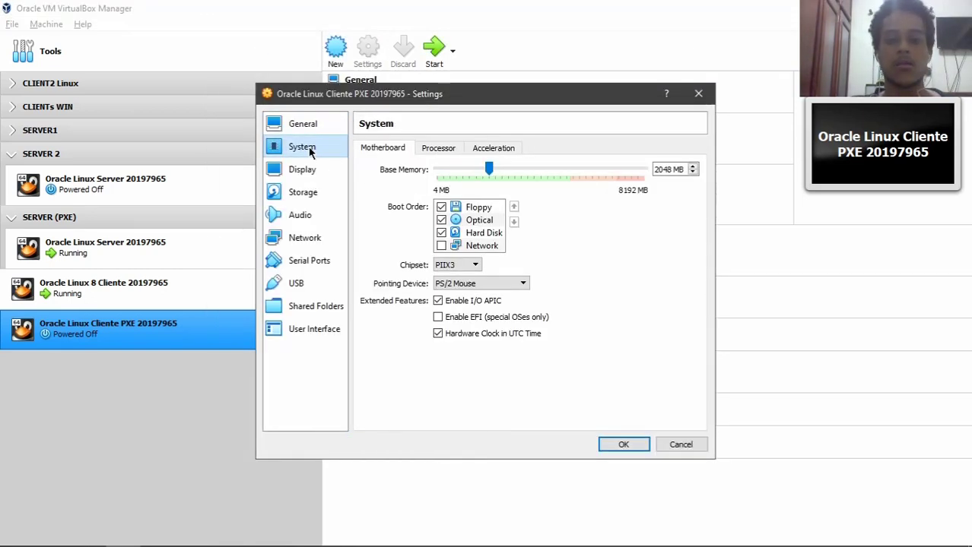
{"action": "left_click", "coordinate": [441, 233]}
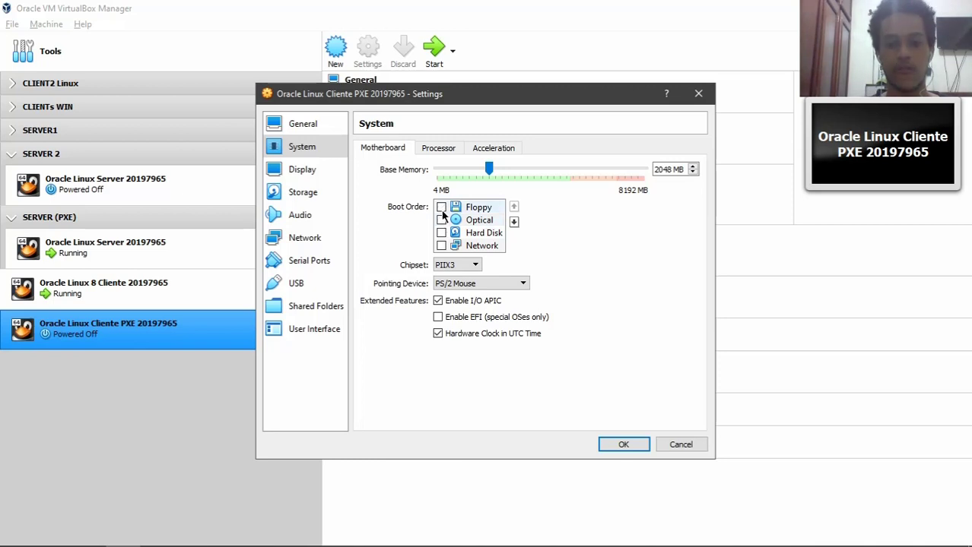
{"action": "left_click", "coordinate": [459, 249]}
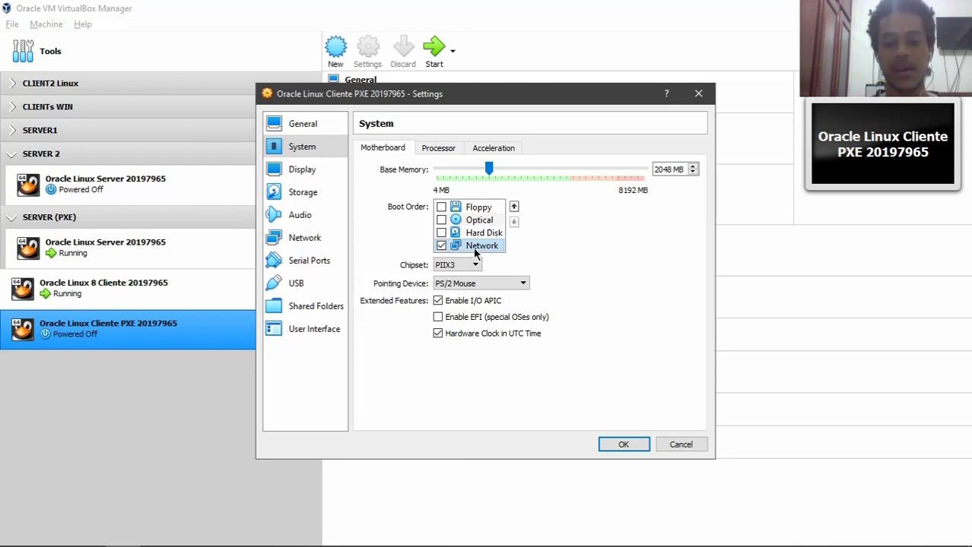
{"action": "left_click", "coordinate": [516, 208]}
{"action": "left_click", "coordinate": [515, 208]}
{"action": "left_click", "coordinate": [516, 208]}
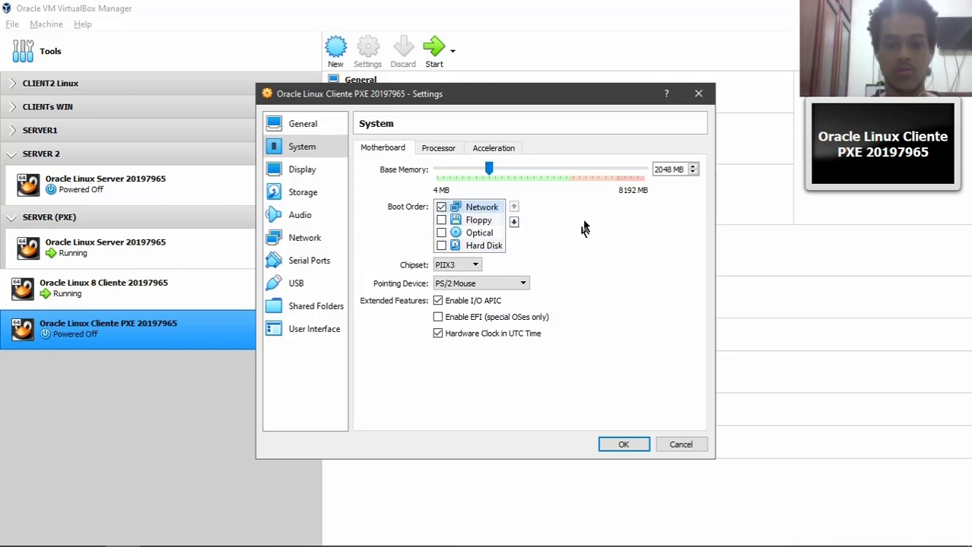
- Attach adapter 1 to Internal Network 'Subred 1' and save the settings
{"action": "left_click", "coordinate": [318, 170]}
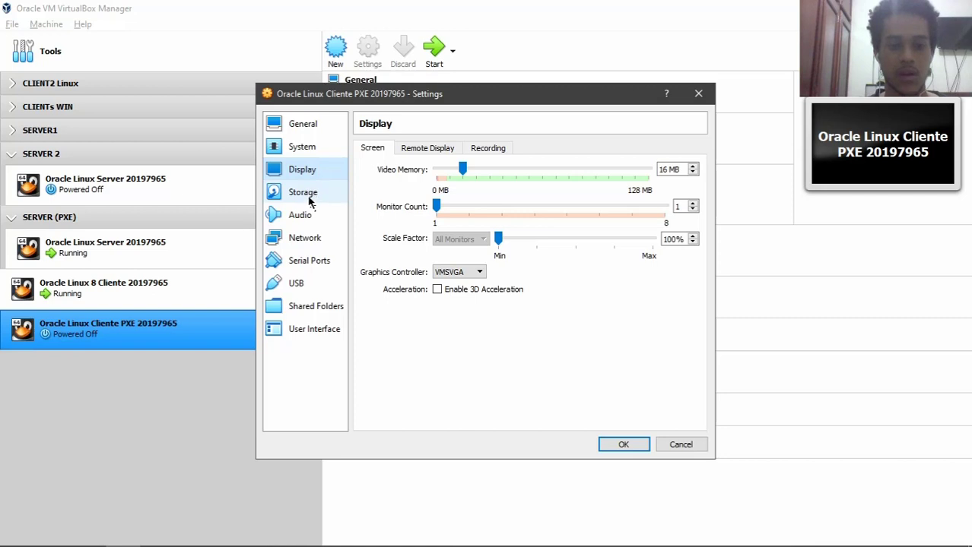
{"action": "left_click", "coordinate": [310, 197]}
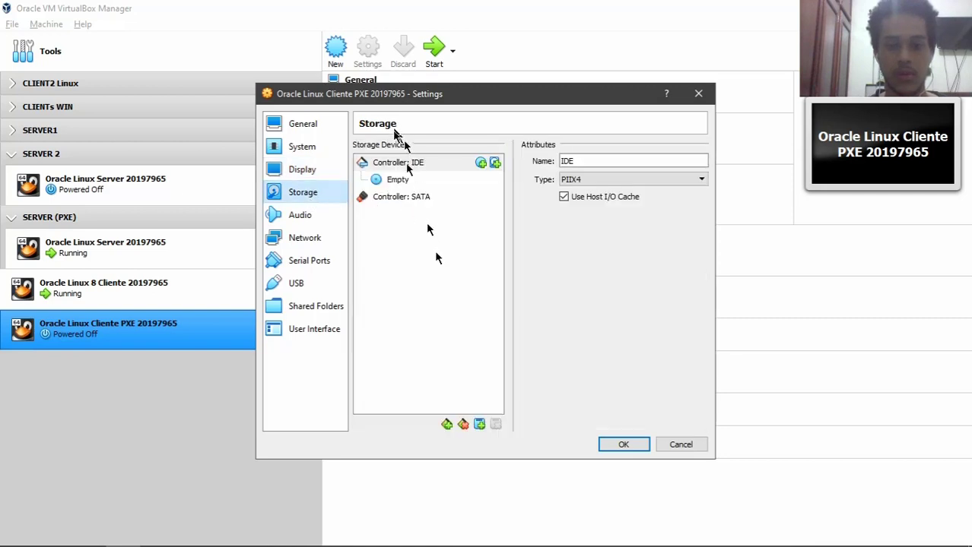
{"action": "left_click", "coordinate": [303, 215]}
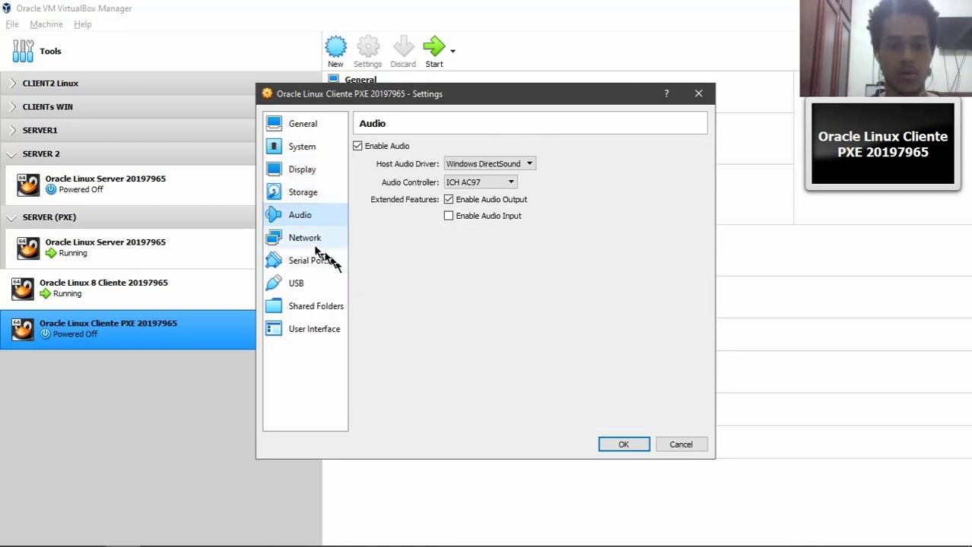
{"action": "left_click", "coordinate": [311, 240]}
{"action": "left_click", "coordinate": [437, 188]}
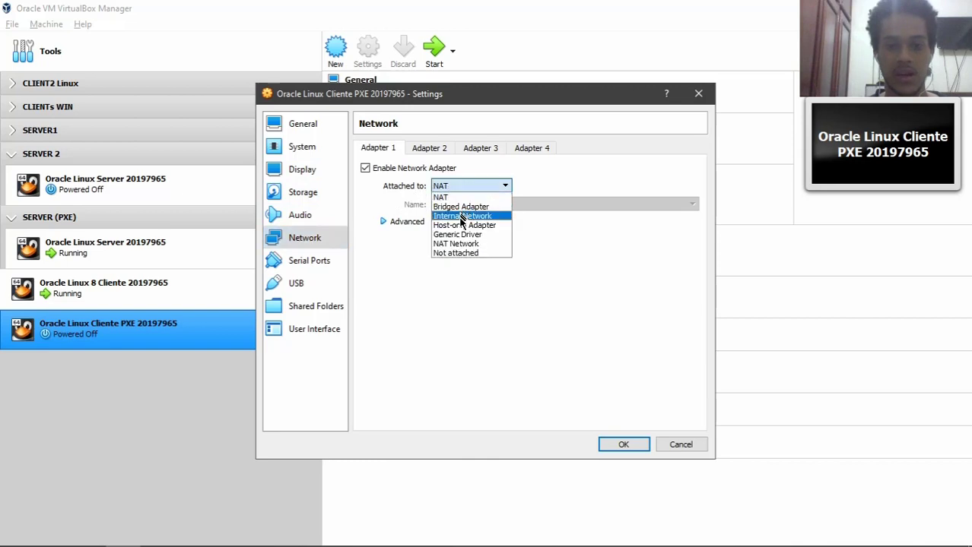
{"action": "left_click", "coordinate": [460, 213]}
{"action": "left_click_drag", "start_coordinate": [479, 206], "coordinate": [361, 220]}
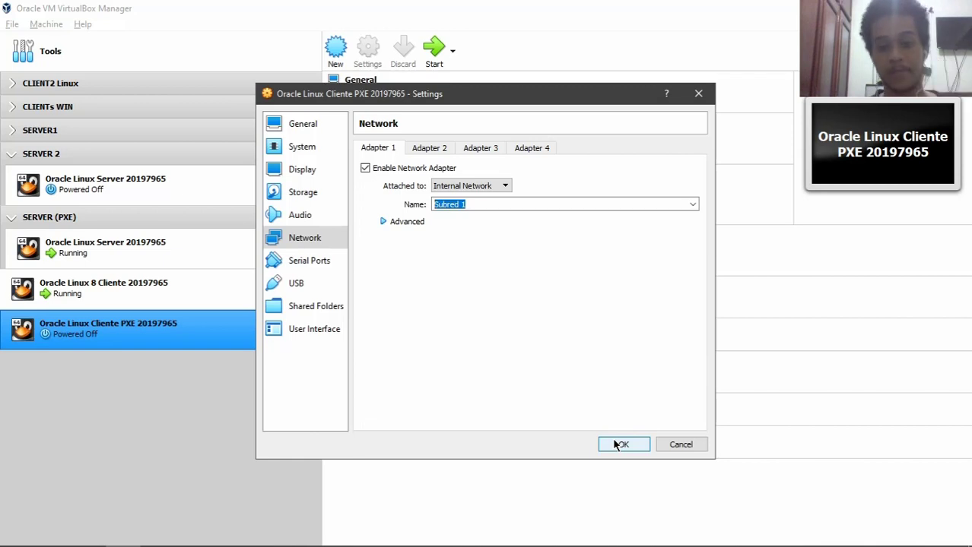
{"action": "left_click", "coordinate": [304, 155]}
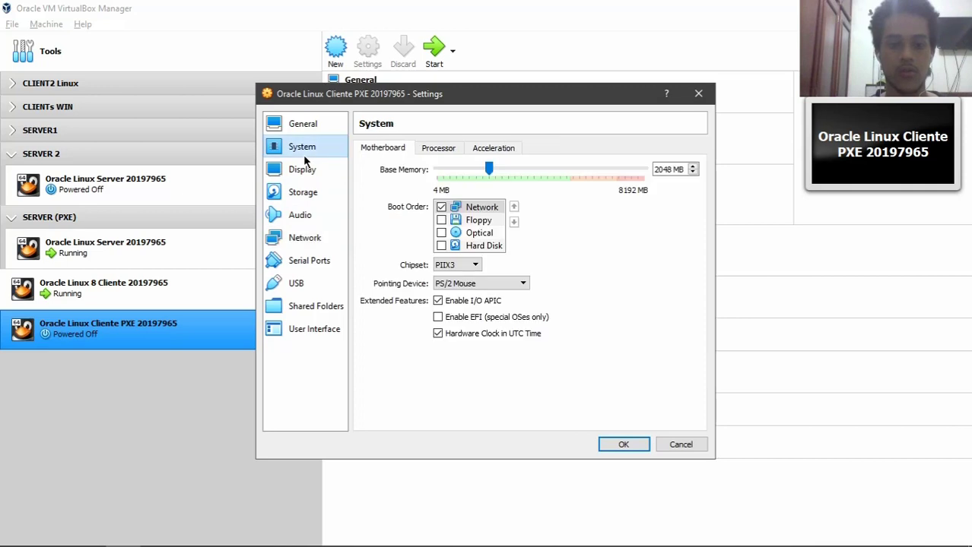
{"action": "left_click", "coordinate": [622, 444]}
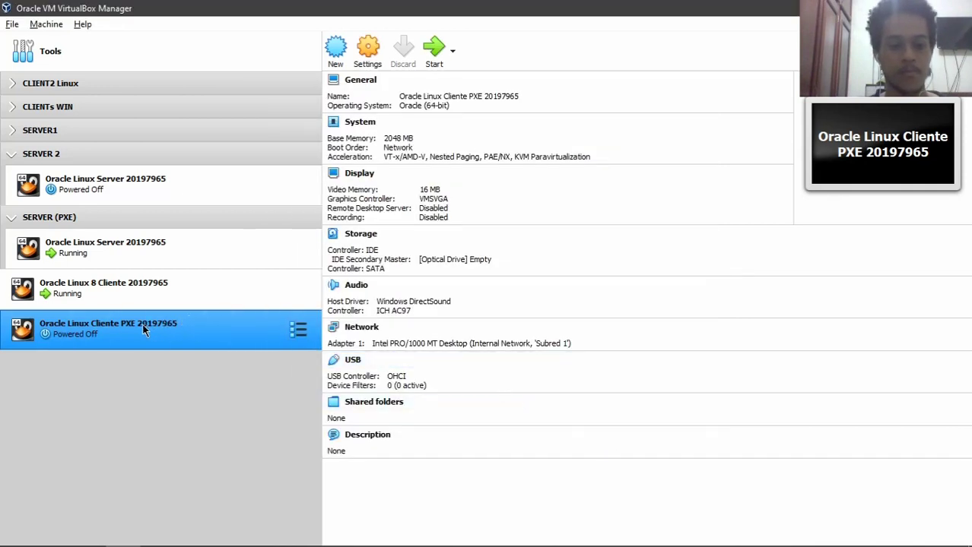
- Start the PXE client VM and let it network-boot to the PXELINUX boot prompt
{"action": "double_click", "coordinate": [143, 328]}
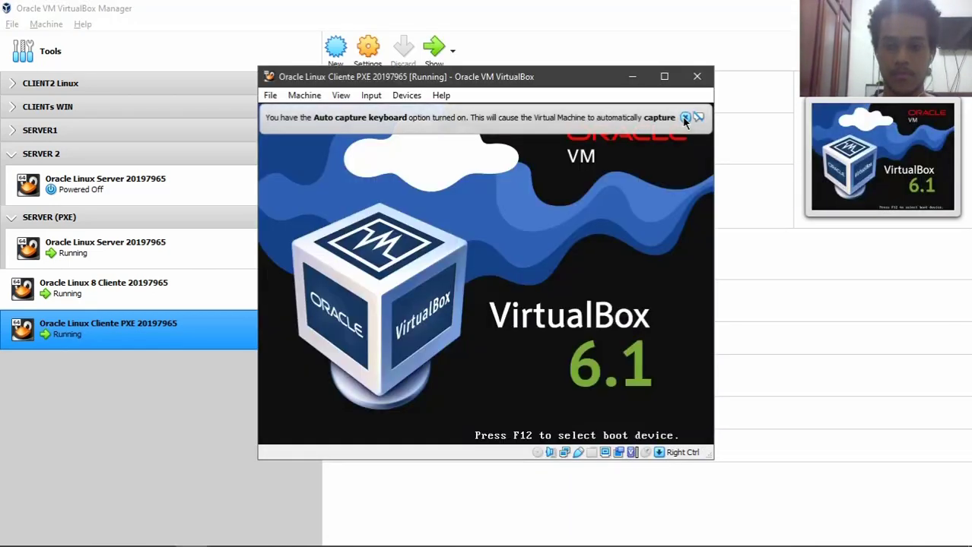
{"action": "left_click_drag", "start_coordinate": [486, 76], "coordinate": [361, 75]}
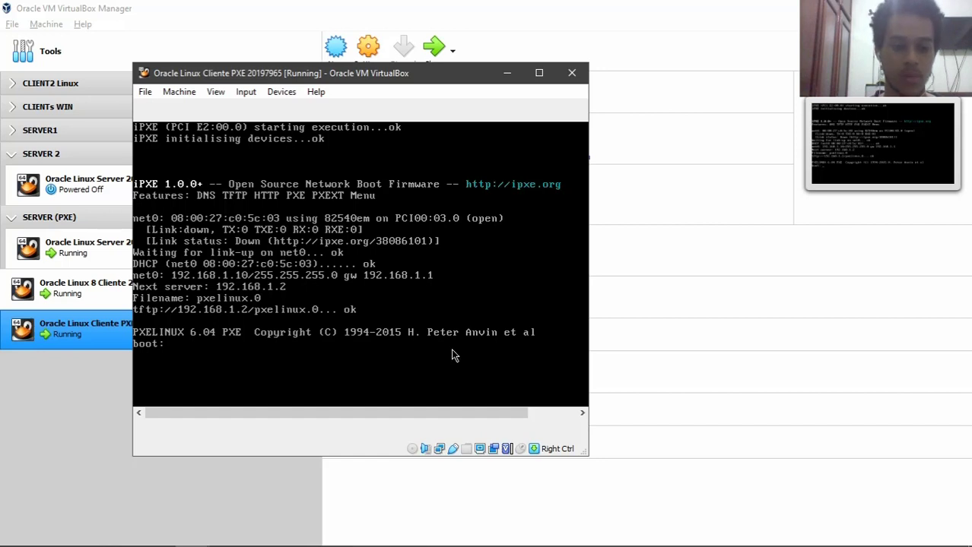
- Boot Oracle Linux Server from the PXE menu and wait for the login prompt
{"action": "key", "text": "Return"}
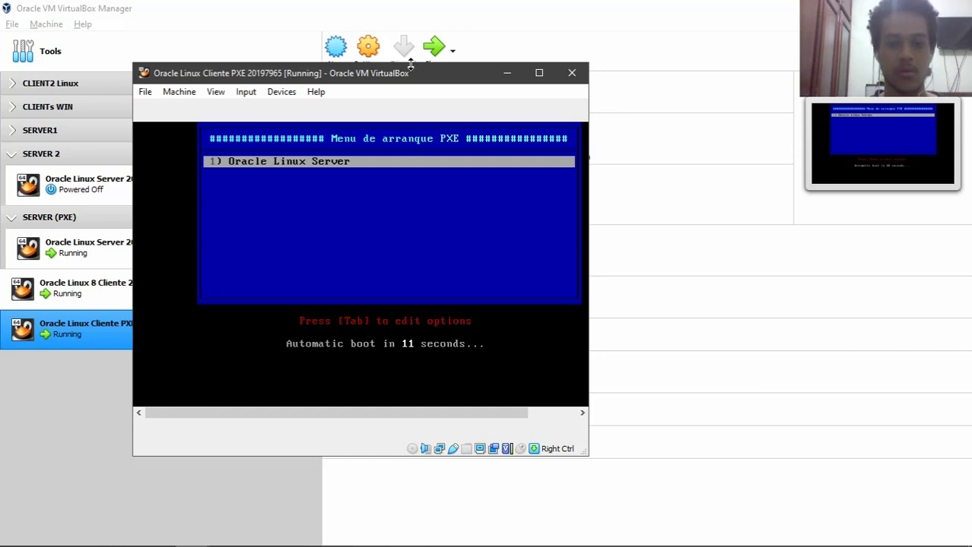
{"action": "left_click_drag", "start_coordinate": [406, 67], "coordinate": [399, 67]}
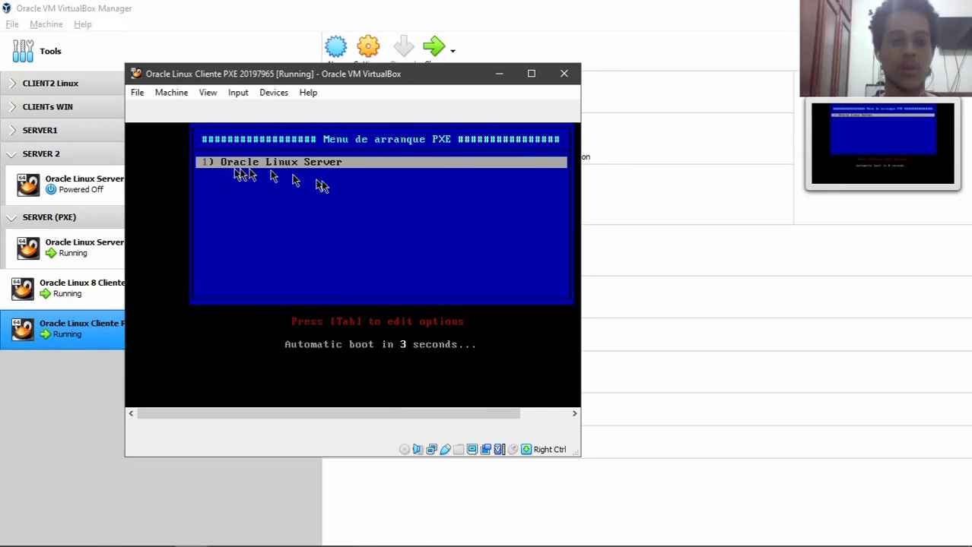
{"action": "key", "text": "Return"}
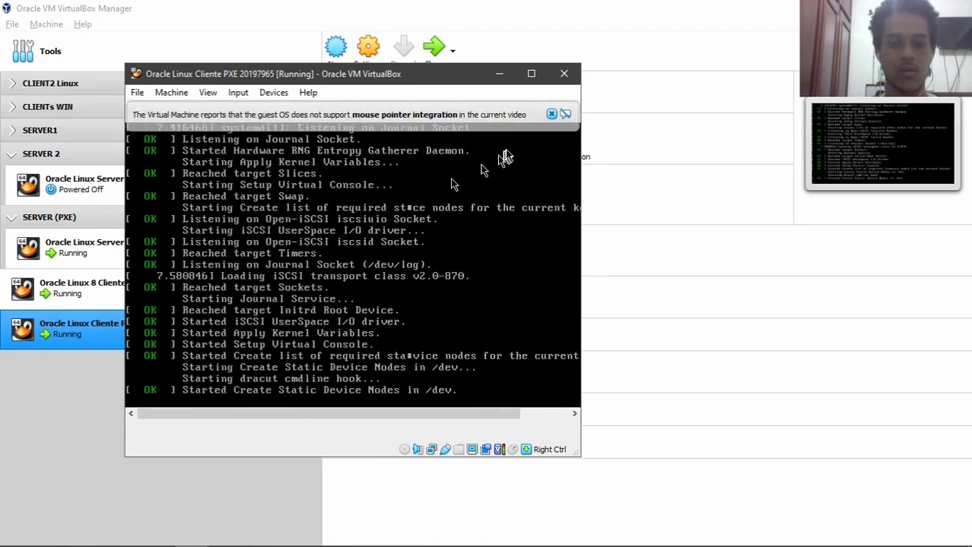
{"action": "left_click", "coordinate": [551, 114]}
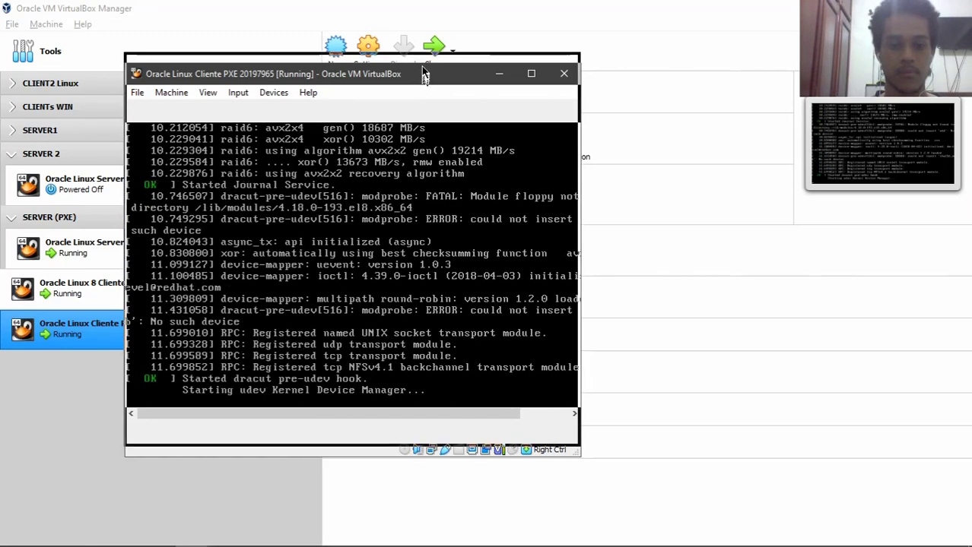
{"action": "left_click_drag", "start_coordinate": [426, 74], "coordinate": [426, 60]}
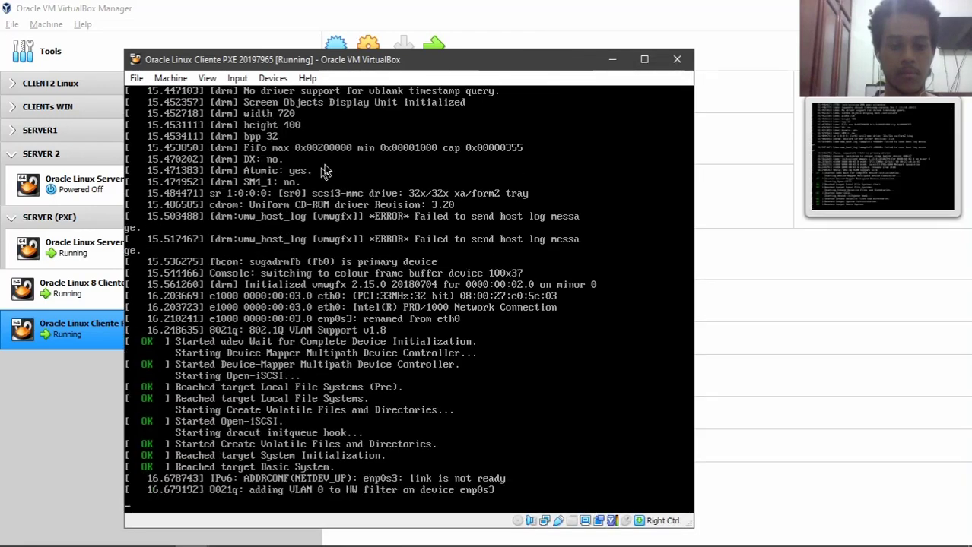
{"action": "left_click_drag", "start_coordinate": [396, 59], "coordinate": [389, 50]}
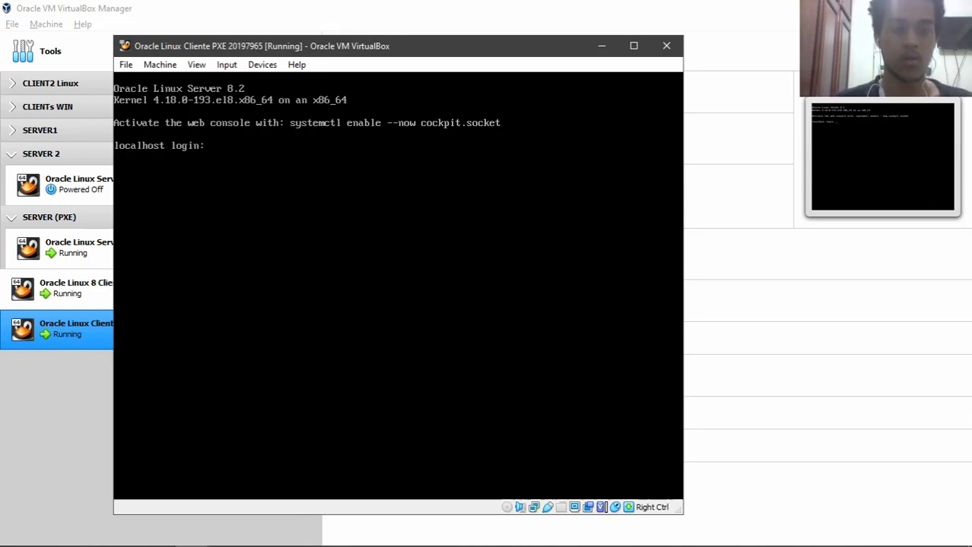
- Log in as root on the PXE client, list the home directory and clear the console
{"action": "type", "text": "oot"}
{"action": "key", "text": "BackSpace"}
{"action": "key", "text": "BackSpace"}
{"action": "key", "text": "BackSpace"}
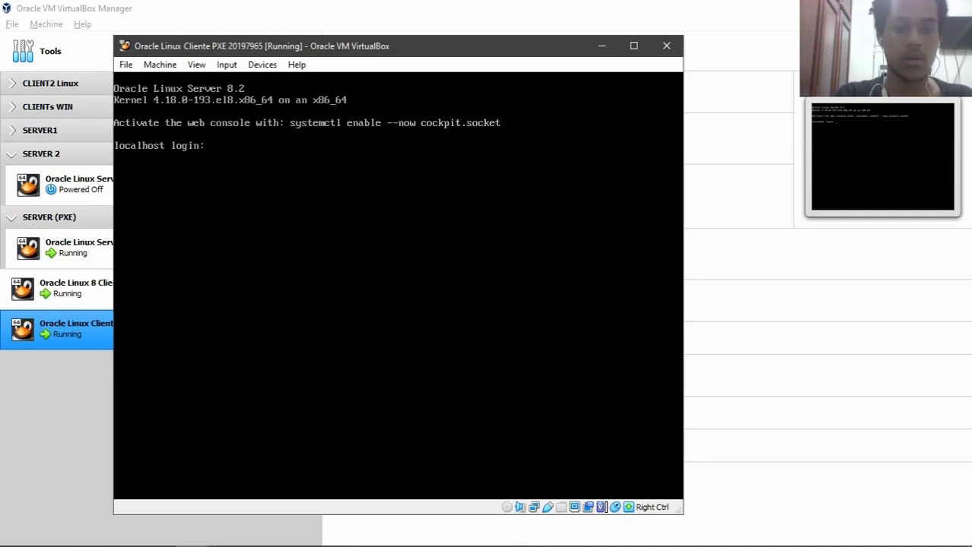
{"action": "type", "text": "ol"}
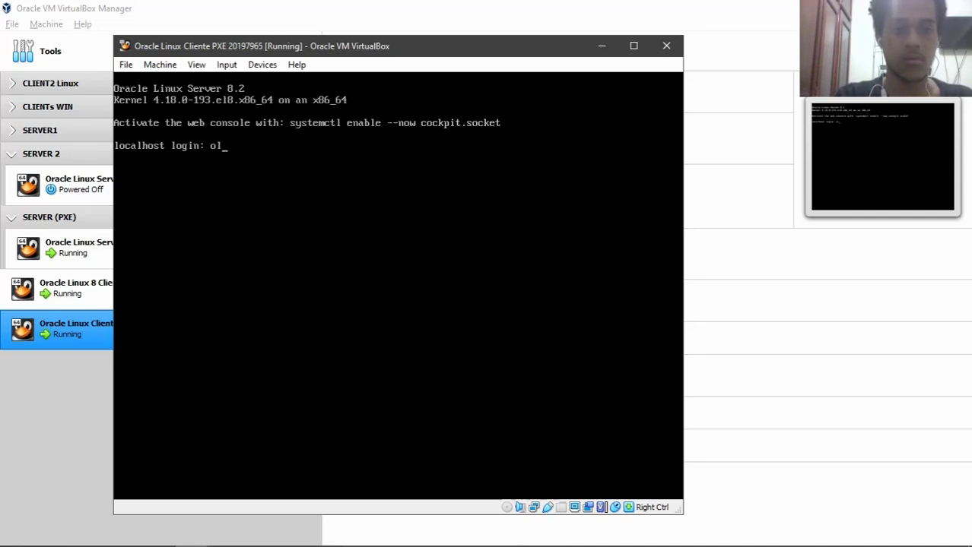
{"action": "type", "text": "roo"}
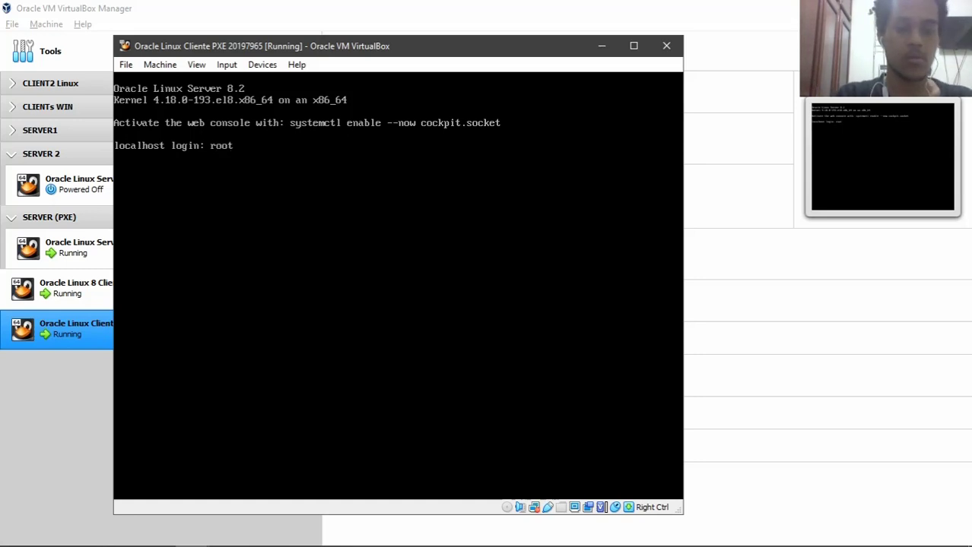
{"action": "type", "text": "t"}
{"action": "key", "text": "Return"}
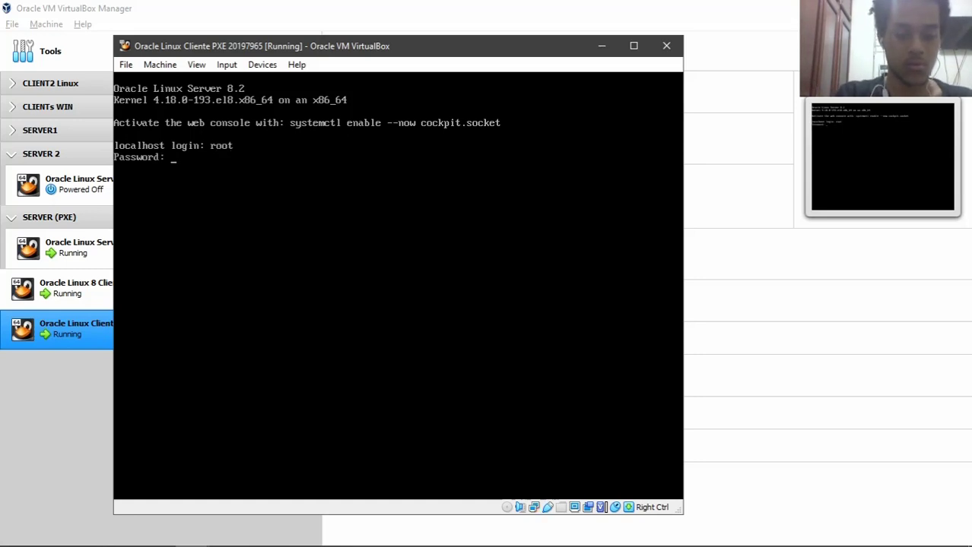
{"action": "key", "text": "Return"}
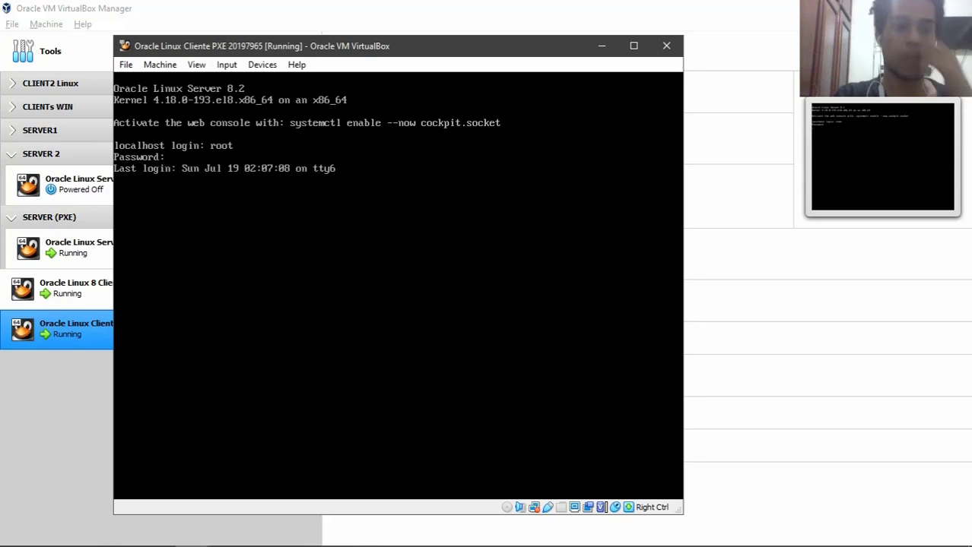
{"action": "type", "text": "clear"}
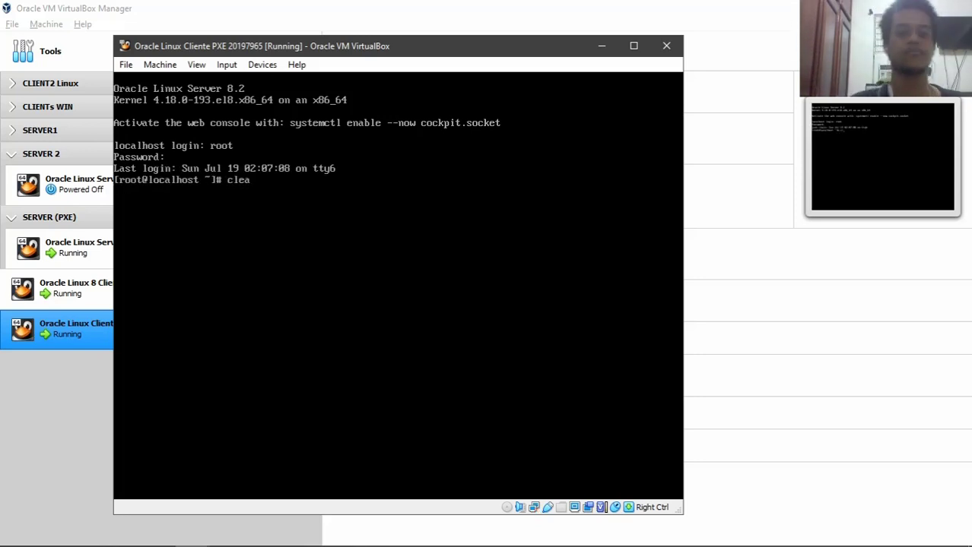
{"action": "key", "text": "Return"}
{"action": "type", "text": "ls"}
{"action": "key", "text": "Return"}
{"action": "type", "text": "clear"}
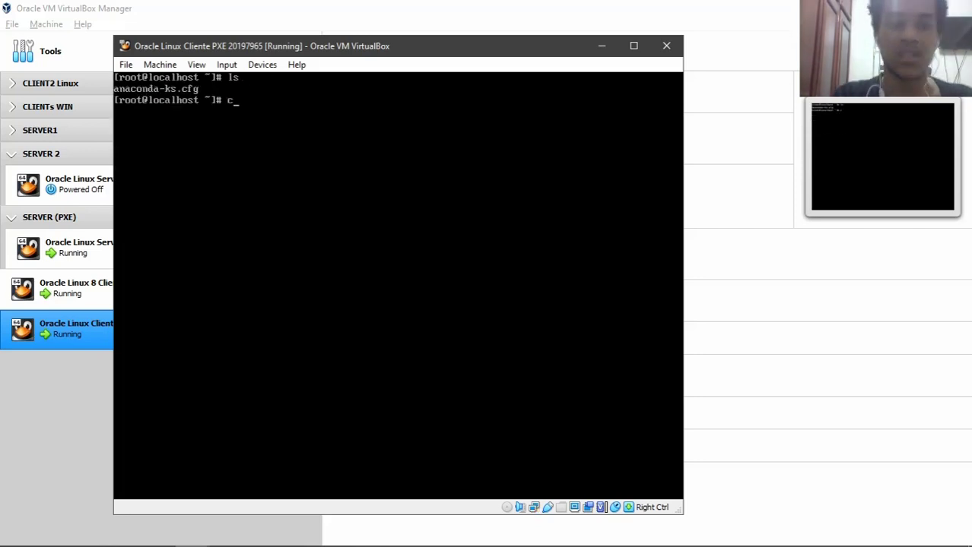
{"action": "key", "text": "Return"}
- Create a prueba folder under /home and change into it
{"action": "type", "text": "cd /"}
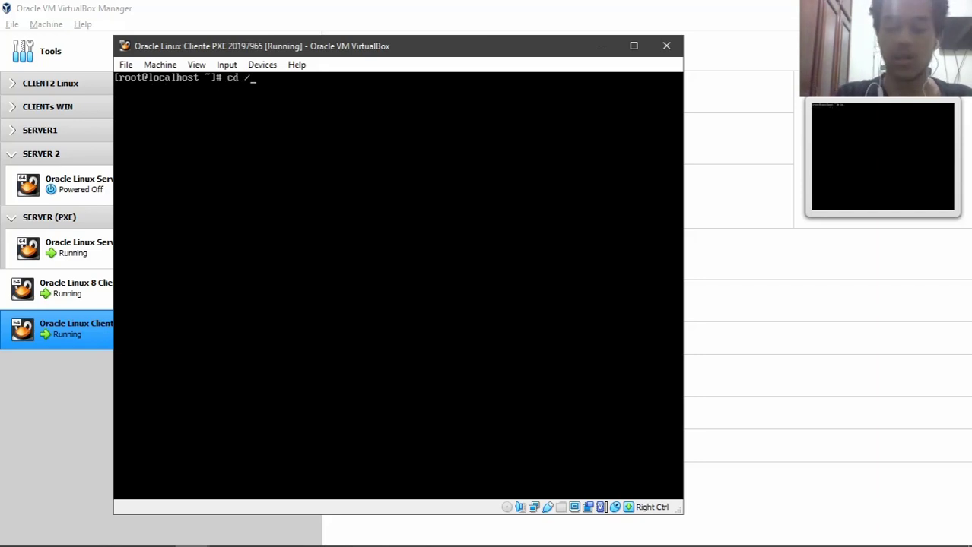
{"action": "type", "text": "home/"}
{"action": "key", "text": "Return"}
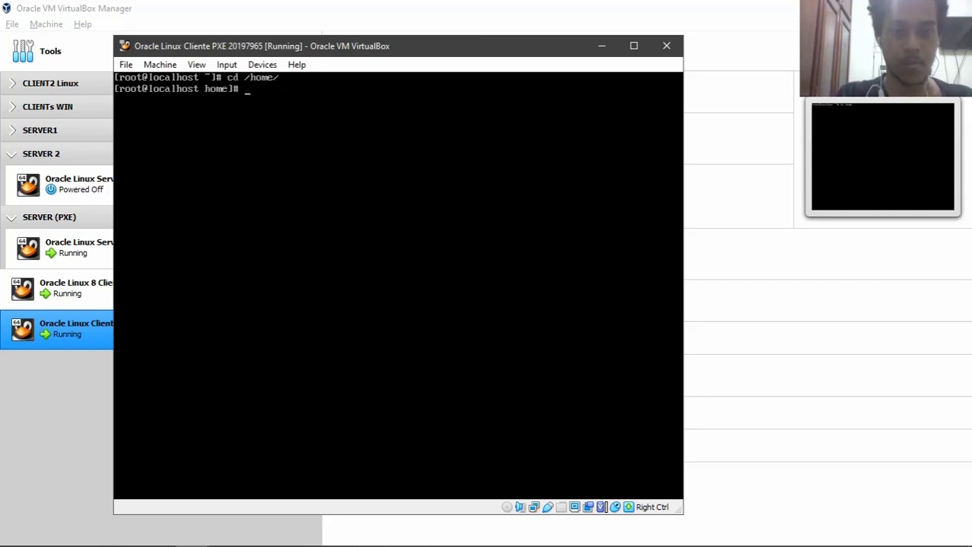
{"action": "type", "text": "ls"}
{"action": "key", "text": "Return"}
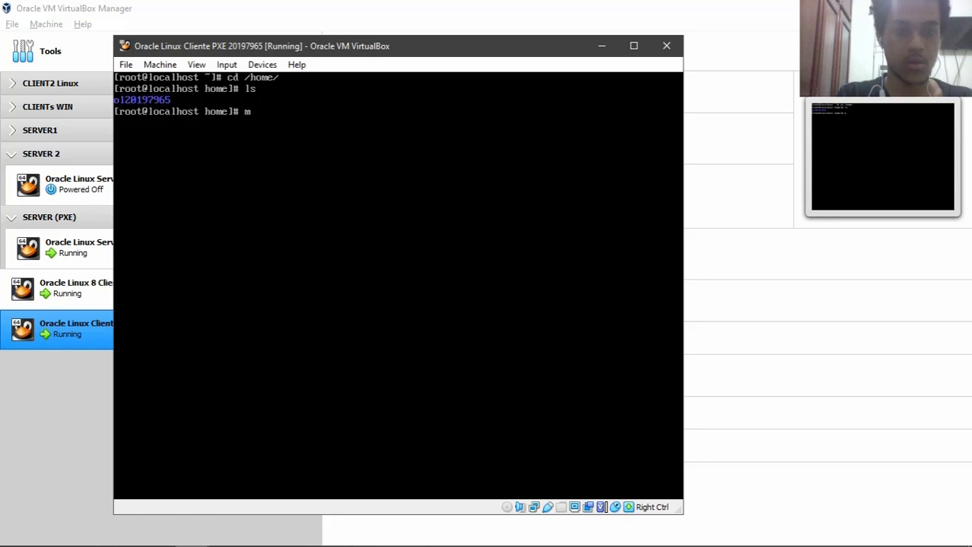
{"action": "type", "text": "ba"}
{"action": "key", "text": "Return"}
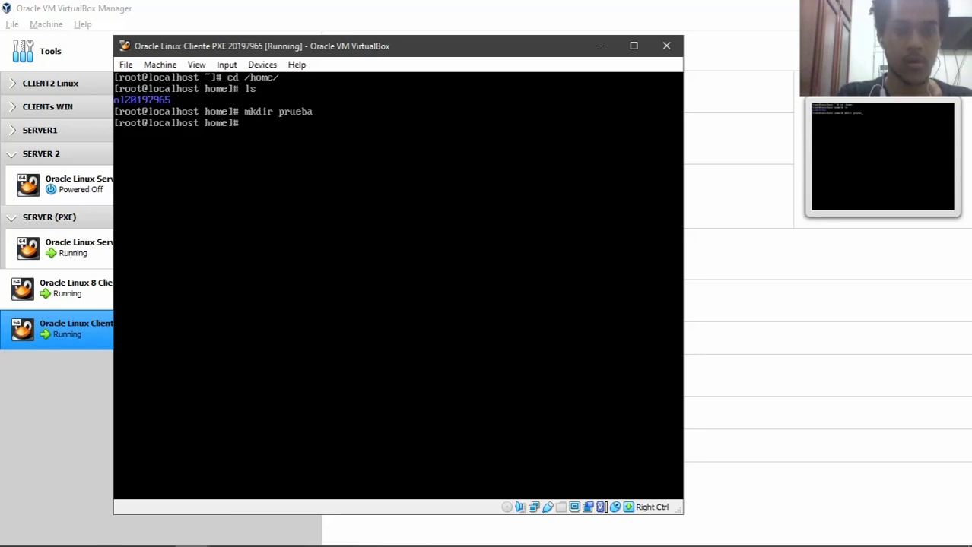
{"action": "type", "text": "cd pr"}
{"action": "key", "text": "Tab"}
{"action": "key", "text": "Return"}
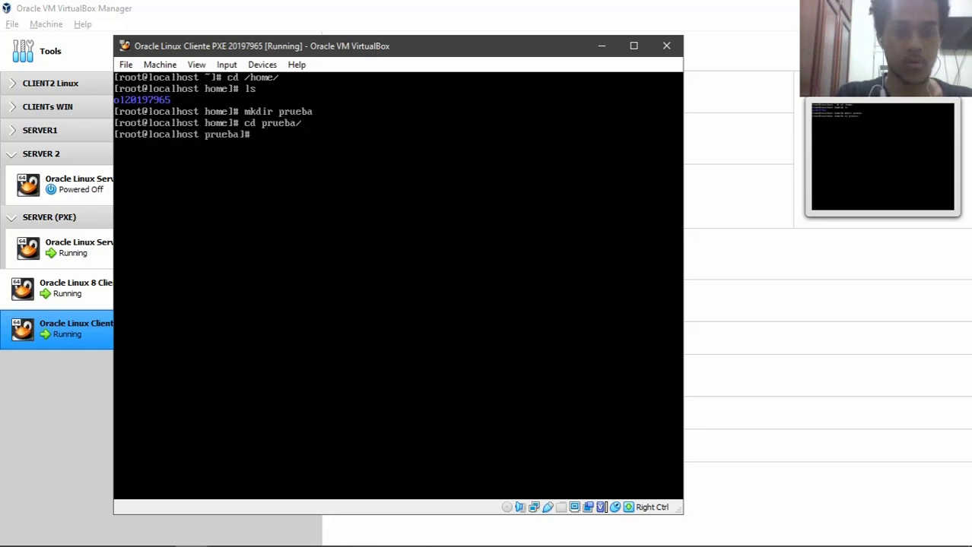
- Create an empty prueba.txt in the folder and list its contents
{"action": "type", "text": "too"}
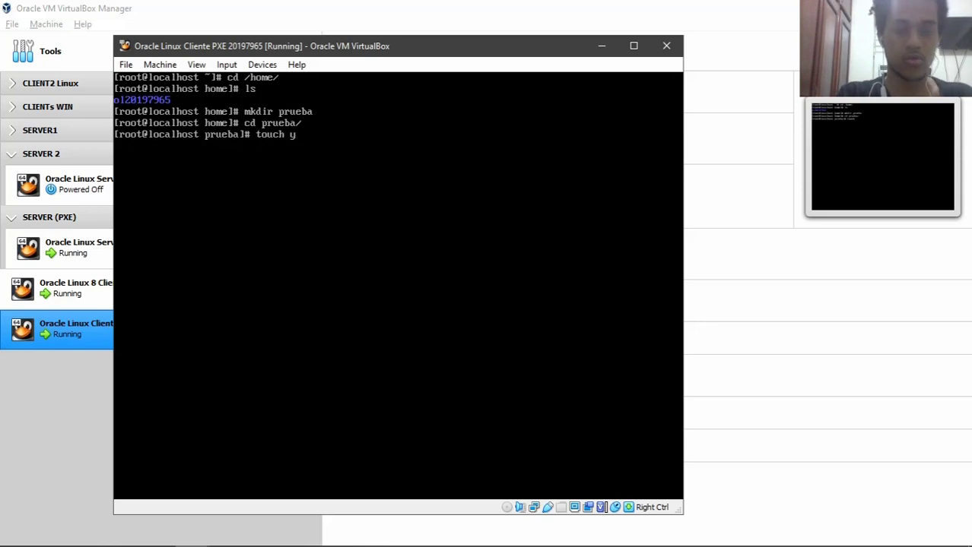
{"action": "type", "text": "ch prueba.txt"}
{"action": "key", "text": "Return"}
{"action": "type", "text": "ls"}
{"action": "key", "text": "Return"}
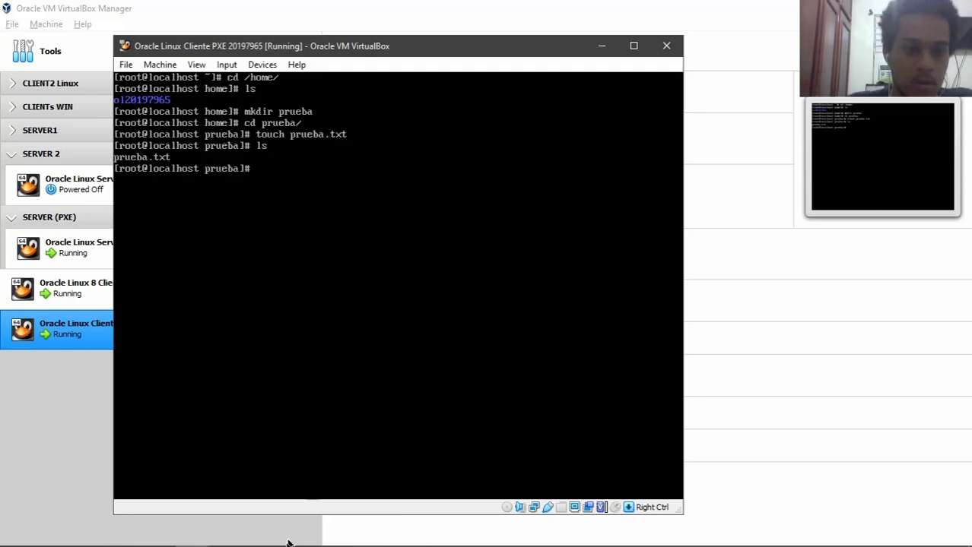
{"action": "left_click", "coordinate": [194, 532]}
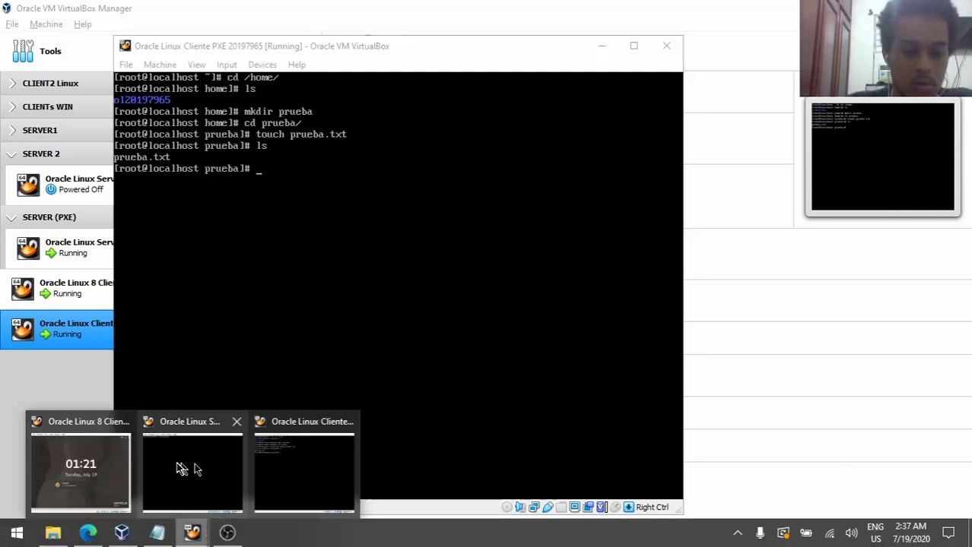
- On the Oracle Linux Server console, enter /home/prueba, list it to confirm prueba.txt, and clear the screen
{"action": "left_click", "coordinate": [199, 477]}
{"action": "type", "text": "c"}
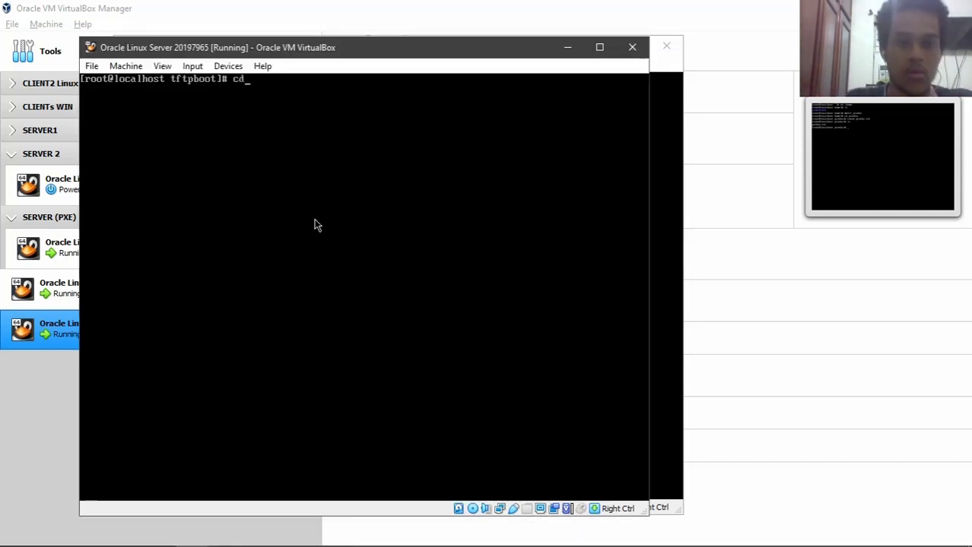
{"action": "type", "text": "d /home/"}
{"action": "key", "text": "Return"}
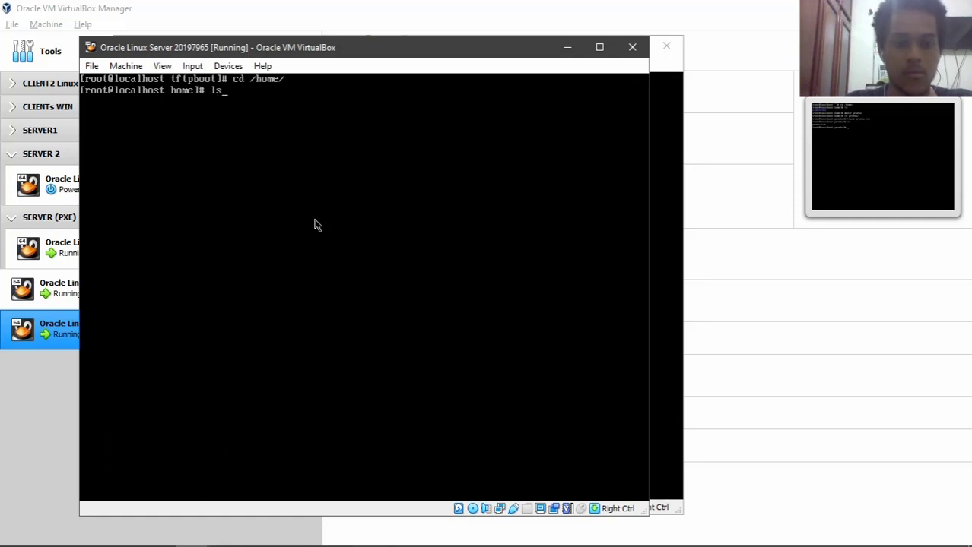
{"action": "type", "text": "ls"}
{"action": "key", "text": "Return"}
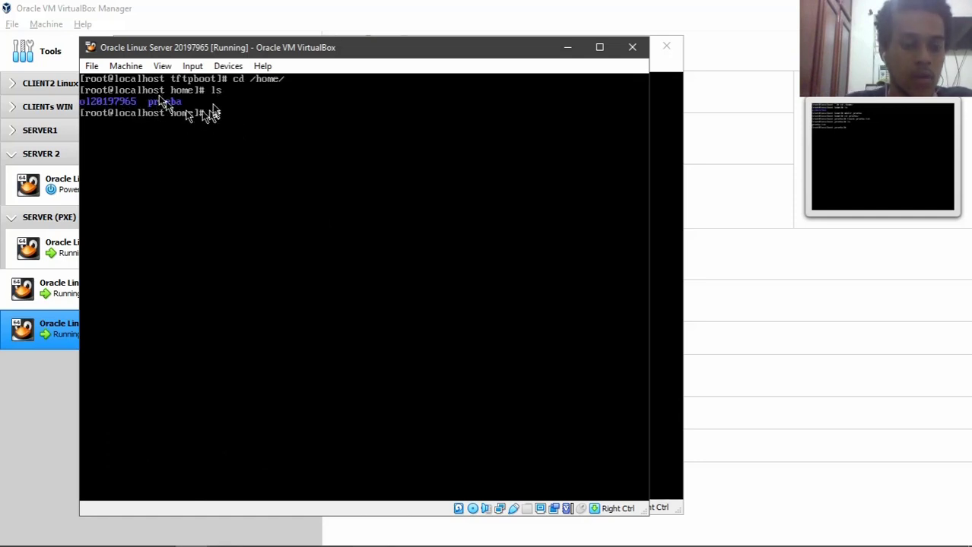
{"action": "type", "text": "cd p"}
{"action": "key", "text": "Tab"}
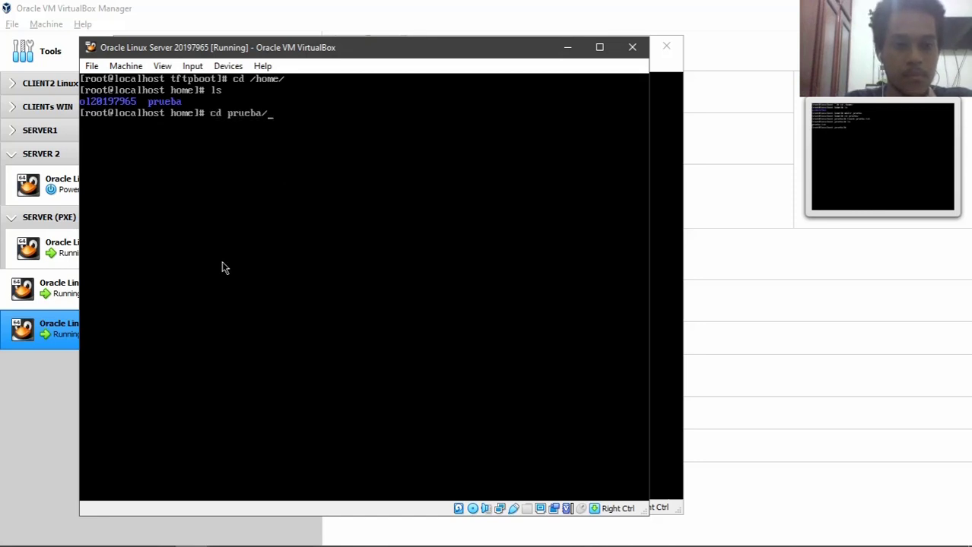
{"action": "key", "text": "Return"}
{"action": "type", "text": "ls"}
{"action": "key", "text": "Return"}
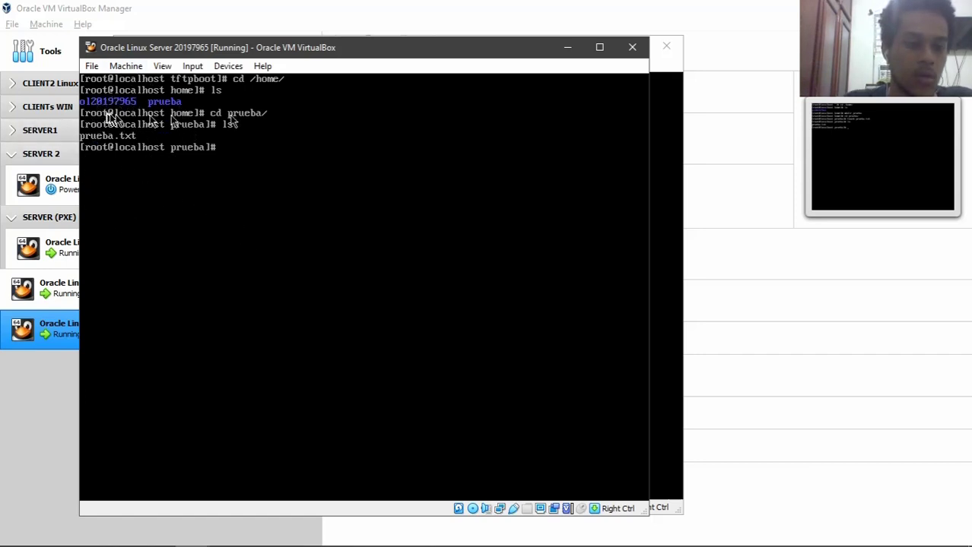
{"action": "type", "text": "clear"}
{"action": "key", "text": "Return"}
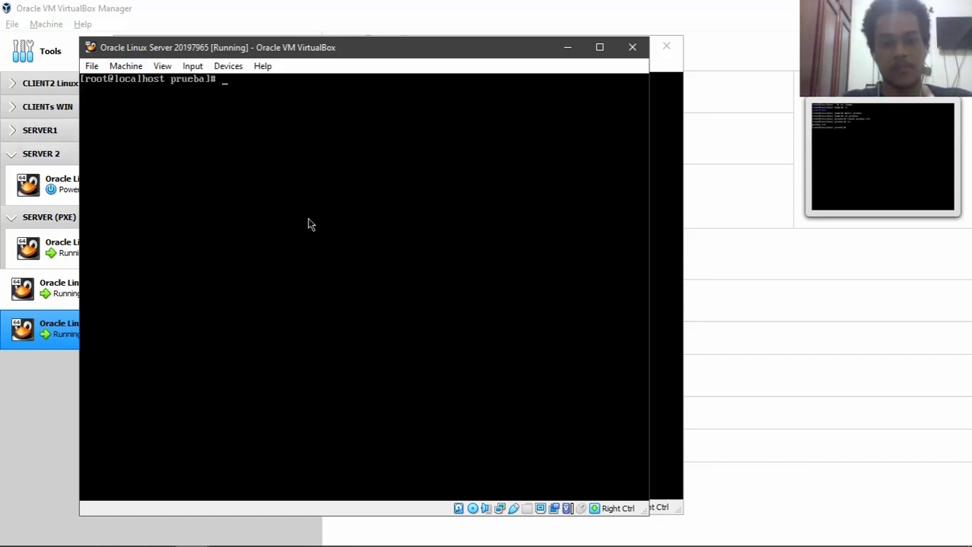
- Fix the mistyped adduser attempts and run 'useradd prue' on the server
{"action": "left_click_drag", "start_coordinate": [420, 51], "coordinate": [446, 53]}
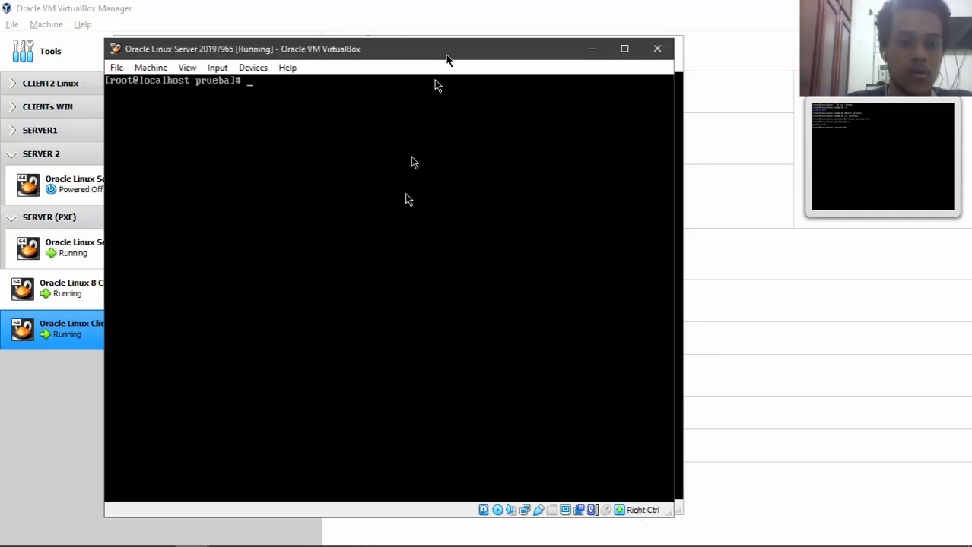
{"action": "type", "text": "auduser "}
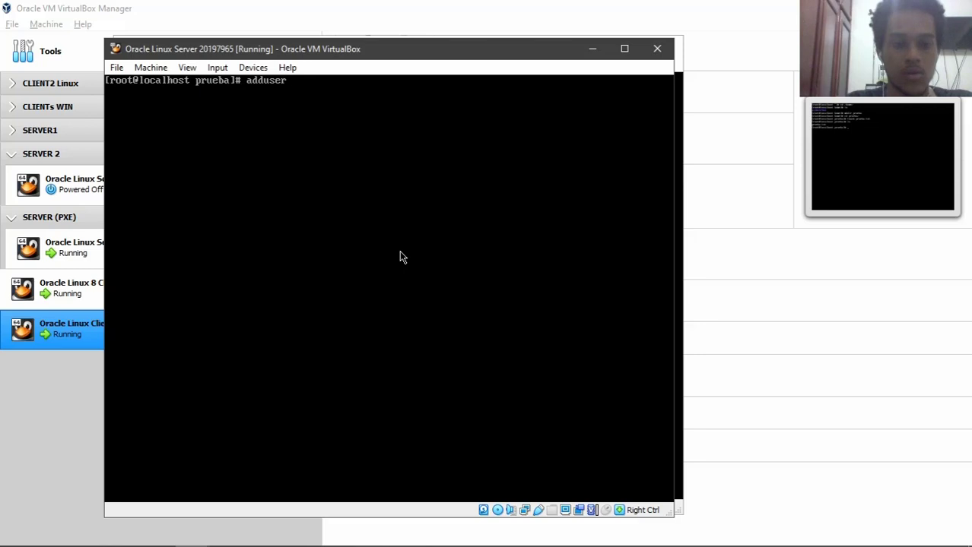
{"action": "type", "text": "pureb"}
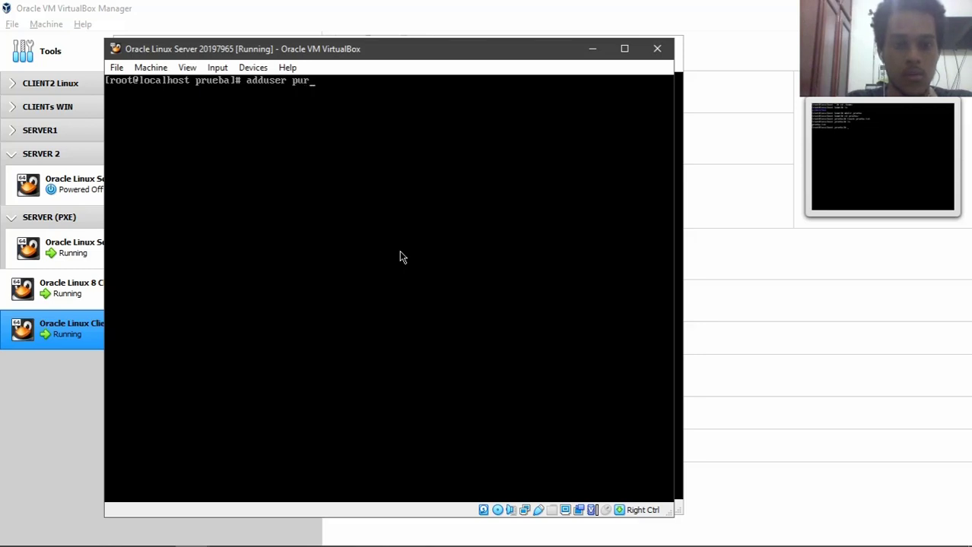
{"action": "key", "text": "BackSpace"}
{"action": "type", "text": "ruebapxe"}
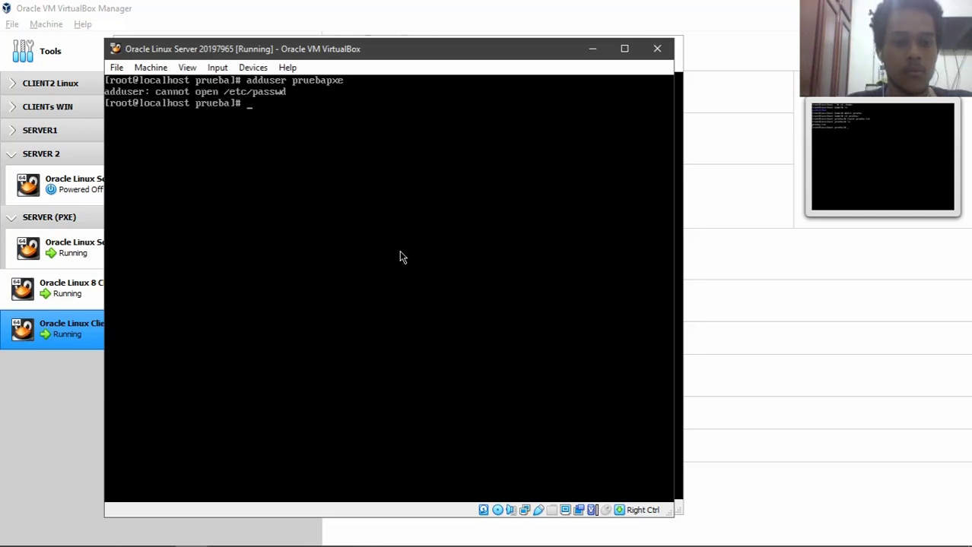
{"action": "key", "text": "Up"}
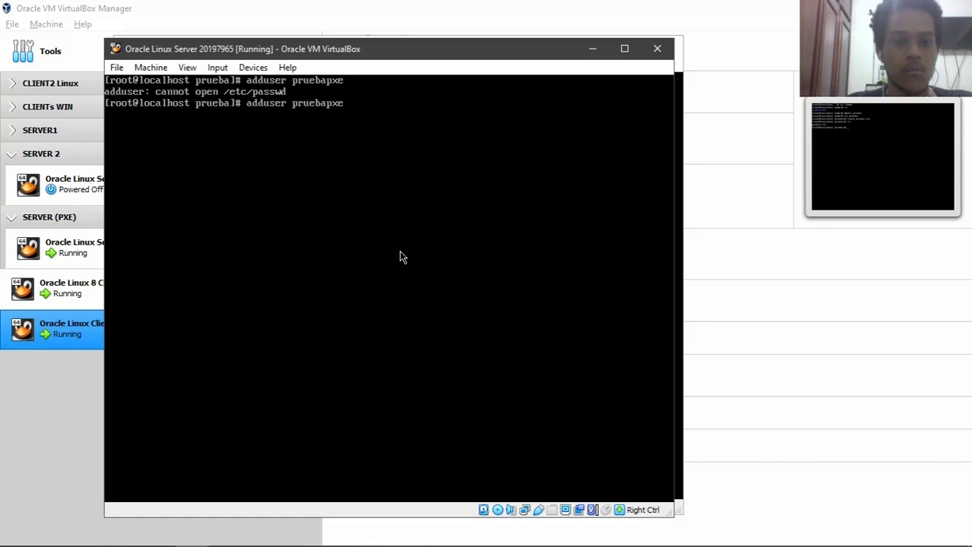
{"action": "key", "text": "BackSpace"}
{"action": "key", "text": "BackSpace"}
{"action": "key", "text": "BackSpace"}
{"action": "key", "text": "BackSpace"}
{"action": "key", "text": "BackSpace"}
{"action": "key", "text": "BackSpace"}
{"action": "key", "text": "BackSpace"}
{"action": "key", "text": "BackSpace"}
{"action": "key", "text": "BackSpace"}
{"action": "key", "text": "BackSpace"}
{"action": "key", "text": "BackSpace"}
{"action": "key", "text": "BackSpace"}
{"action": "key", "text": "BackSpace"}
{"action": "key", "text": "BackSpace"}
{"action": "key", "text": "BackSpace"}
{"action": "key", "text": "BackSpace"}
{"action": "key", "text": "BackSpace"}
{"action": "type", "text": "prueb"}
{"action": "key", "text": "BackSpace"}
{"action": "key", "text": "BackSpace"}
{"action": "key", "text": "BackSpace"}
{"action": "key", "text": "BackSpace"}
{"action": "key", "text": "BackSpace"}
{"action": "type", "text": "useradd prue"}
{"action": "key", "text": "Return"}
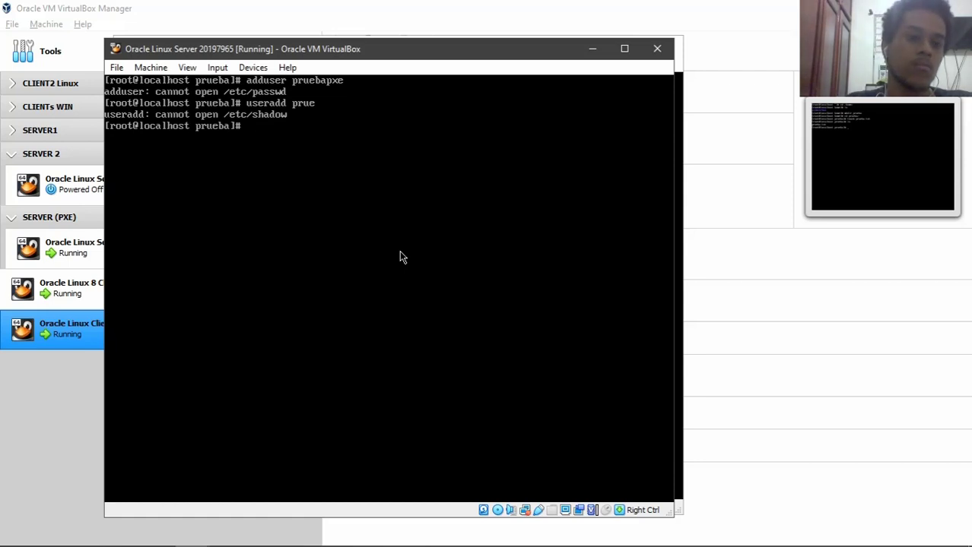
- Clear the server console and minimize it so the PXE client window shows
{"action": "type", "text": "cd /etc/o"}
{"action": "key", "text": "BackSpace"}
{"action": "key", "text": "BackSpace"}
{"action": "key", "text": "BackSpace"}
{"action": "key", "text": "BackSpace"}
{"action": "key", "text": "BackSpace"}
{"action": "key", "text": "BackSpace"}
{"action": "key", "text": "BackSpace"}
{"action": "key", "text": "BackSpace"}
{"action": "key", "text": "BackSpace"}
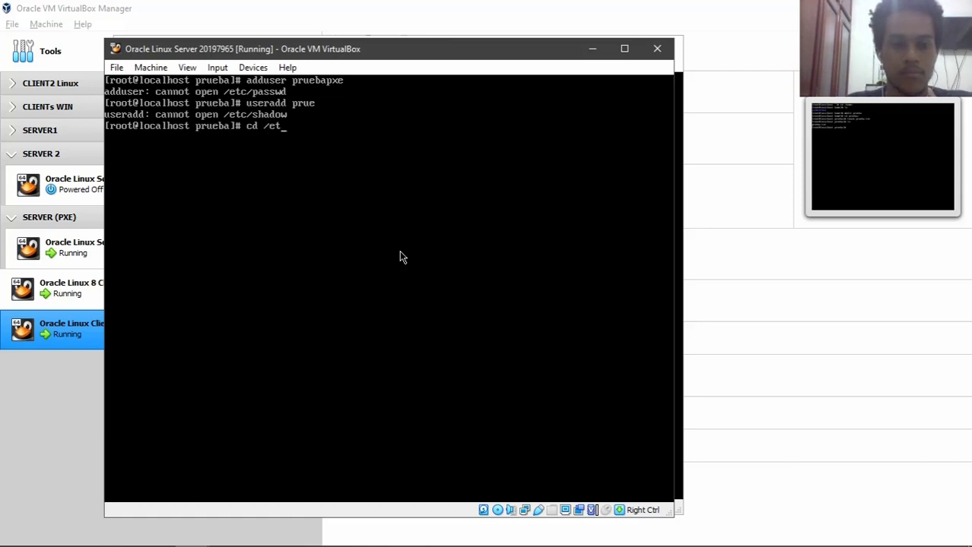
{"action": "type", "text": "clea"}
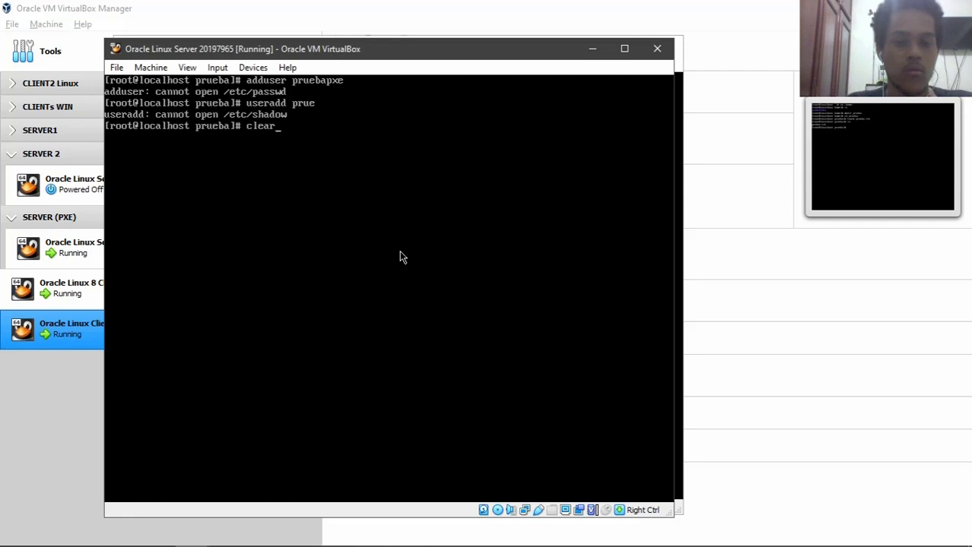
{"action": "type", "text": "r"}
{"action": "key", "text": "Return"}
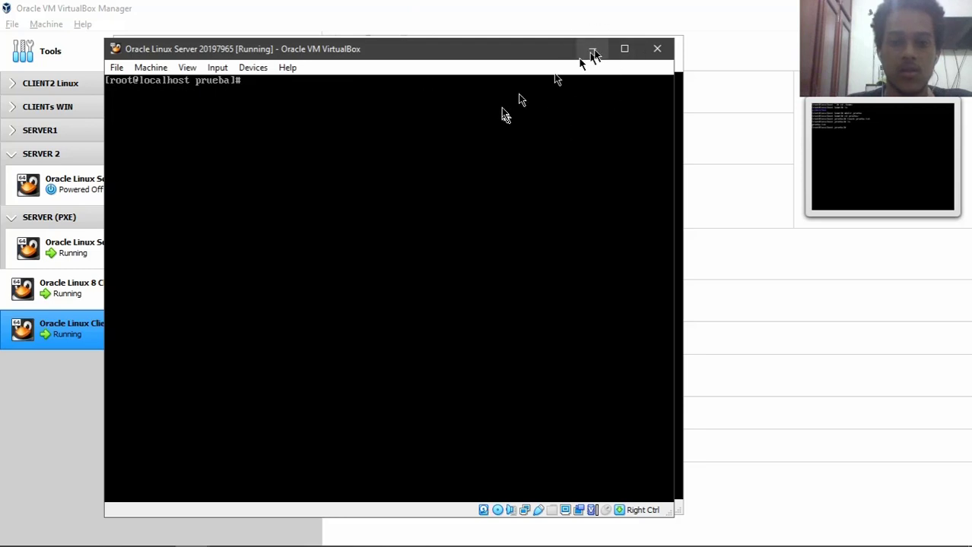
{"action": "left_click", "coordinate": [594, 50]}
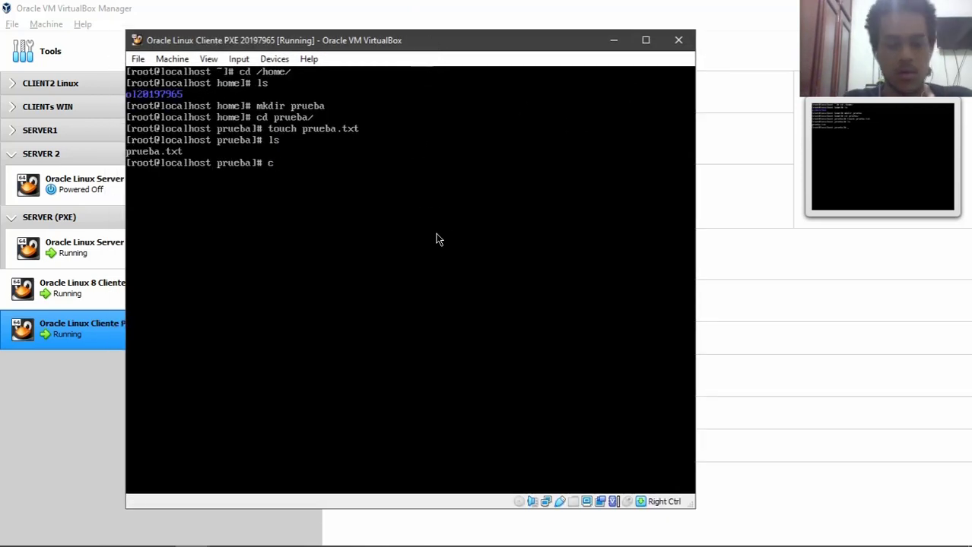
- In the PXE client shell, go up to the home folder, clear the screen and list its contents
{"action": "key", "text": "Return"}
{"action": "type", "text": "clear"}
{"action": "key", "text": "Return"}
{"action": "type", "text": "ls"}
{"action": "key", "text": "Return"}
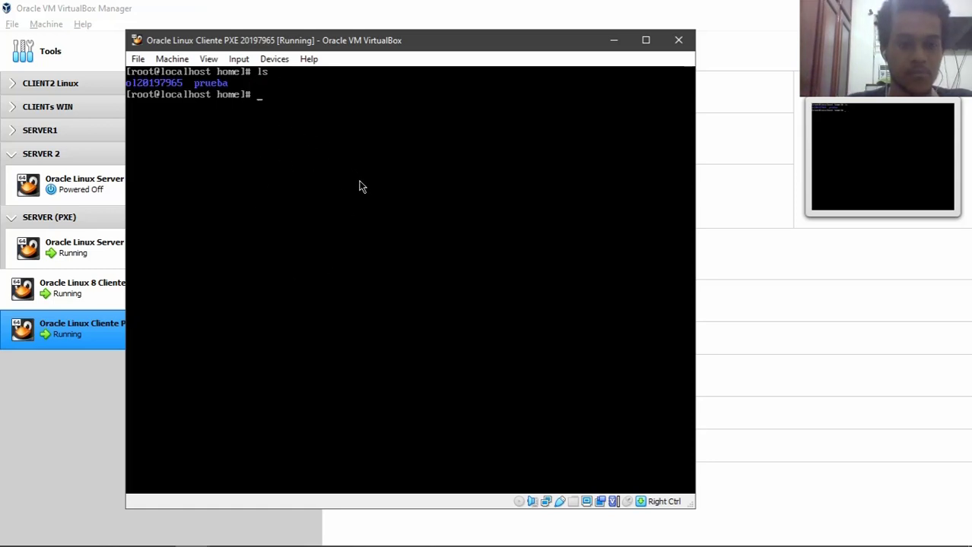
- Review the client VM's Display, Storage (optical drive, SATA controller) and System boot order settings, then close unchanged
{"action": "left_click", "coordinate": [280, 59]}
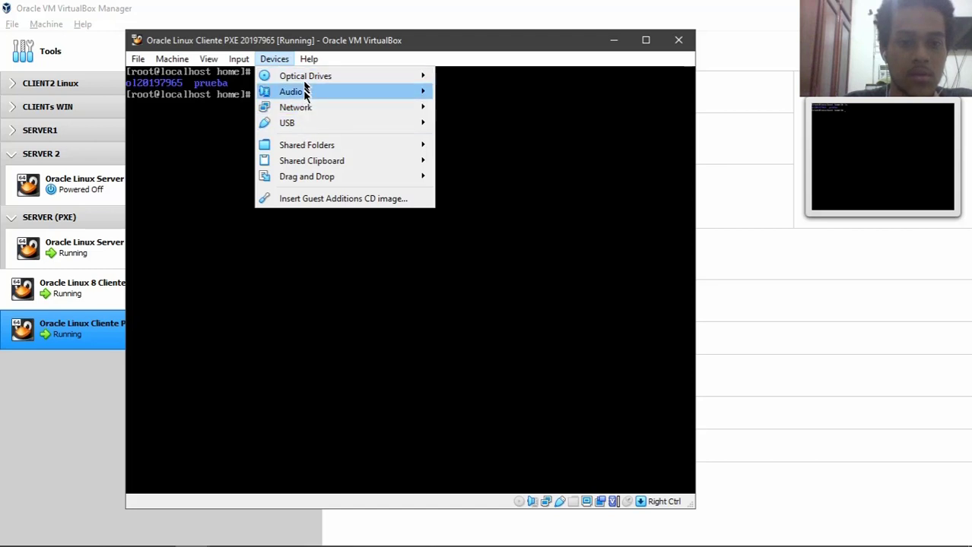
{"action": "mouse_move", "coordinate": [303, 79]}
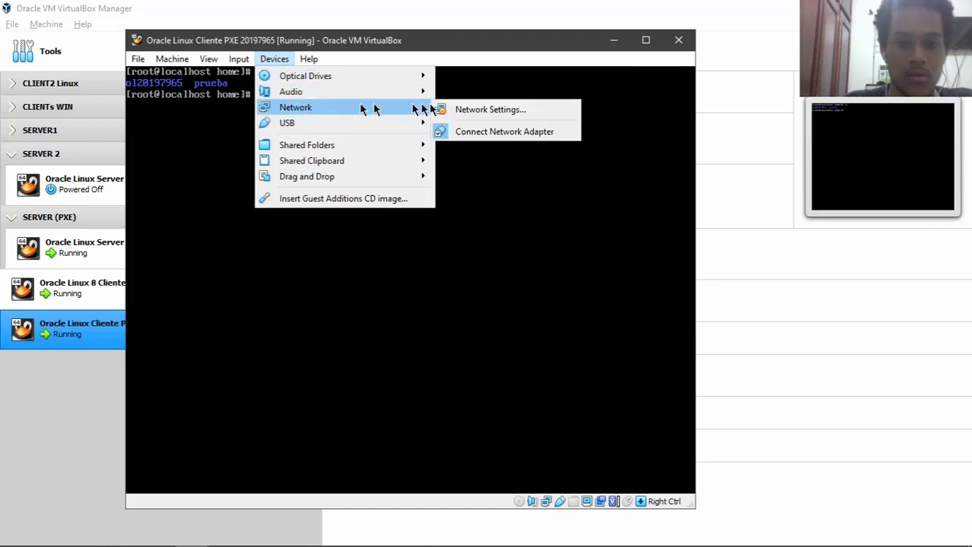
{"action": "key", "text": "Escape"}
{"action": "key", "text": "Escape"}
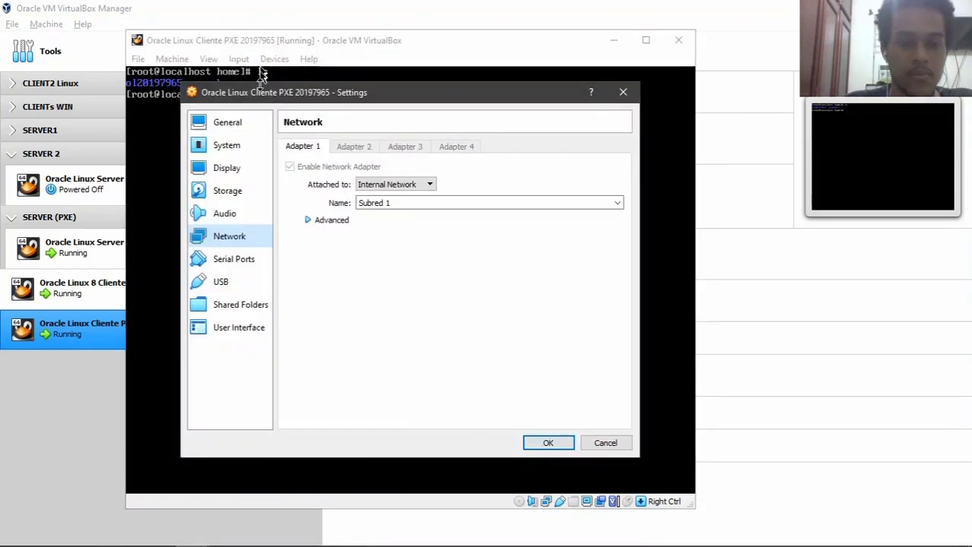
{"action": "left_click_drag", "start_coordinate": [275, 98], "coordinate": [276, 91]}
{"action": "left_click", "coordinate": [227, 163]}
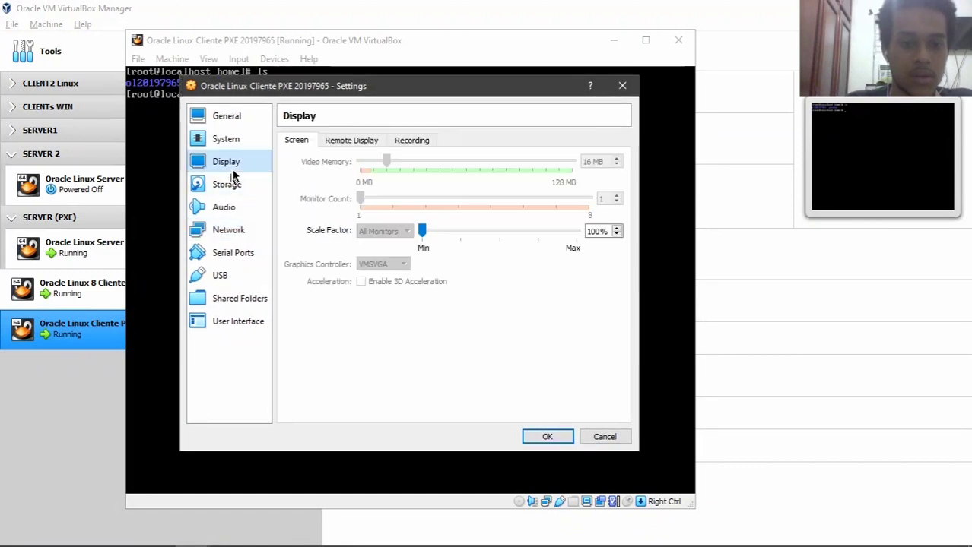
{"action": "left_click", "coordinate": [231, 185]}
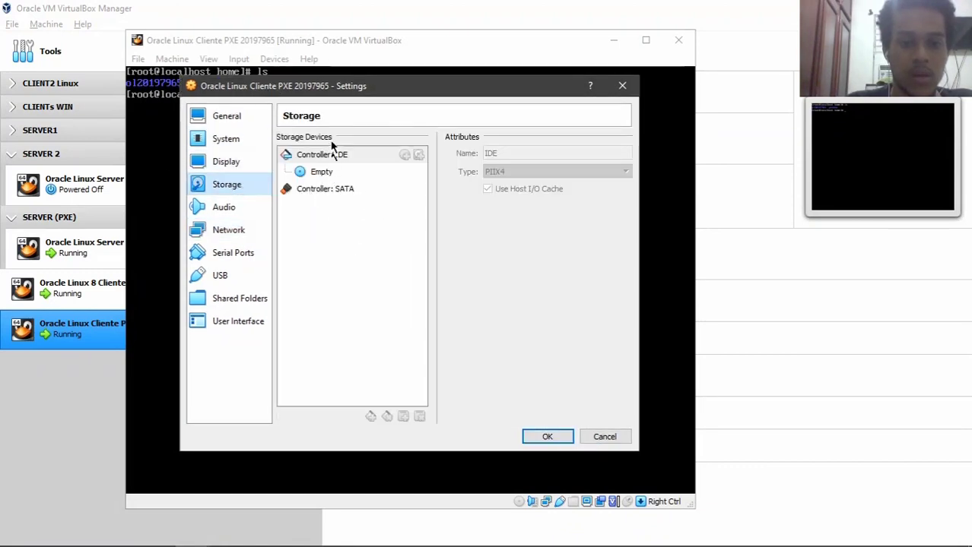
{"action": "left_click", "coordinate": [329, 174]}
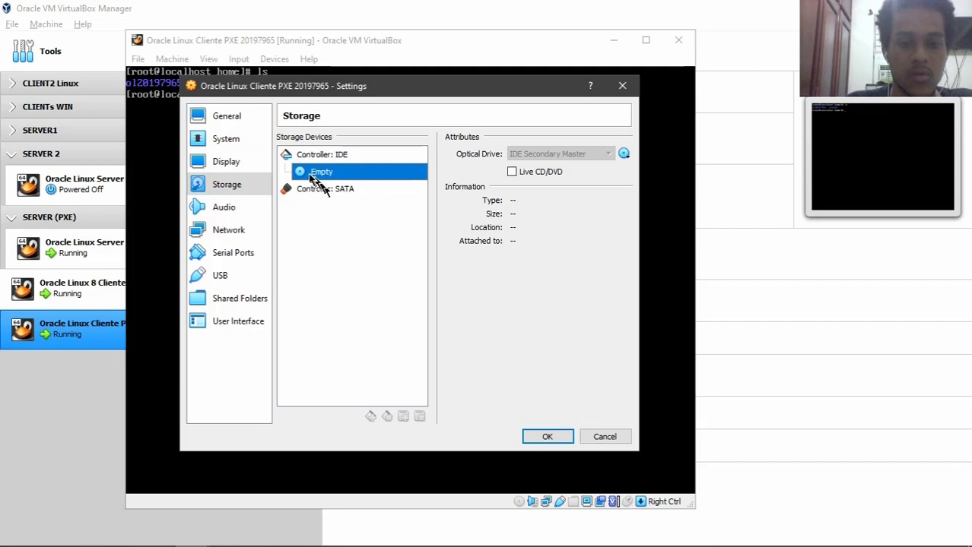
{"action": "left_click", "coordinate": [326, 189]}
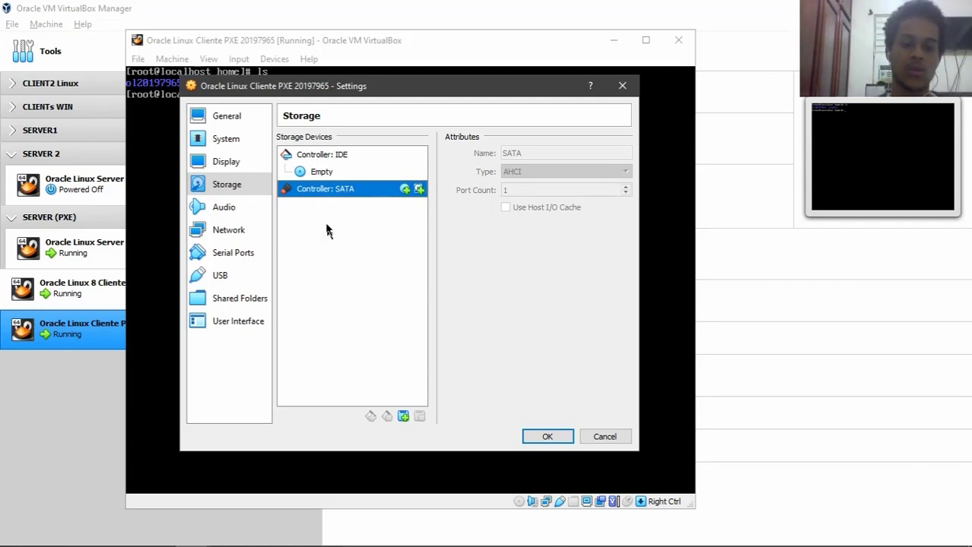
{"action": "left_click", "coordinate": [242, 160]}
{"action": "left_click", "coordinate": [233, 143]}
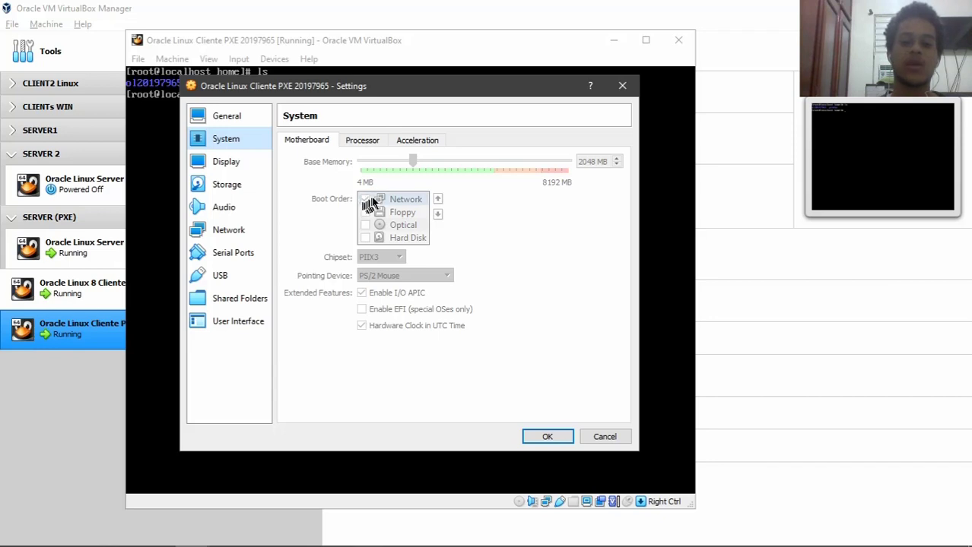
{"action": "left_click", "coordinate": [622, 85]}
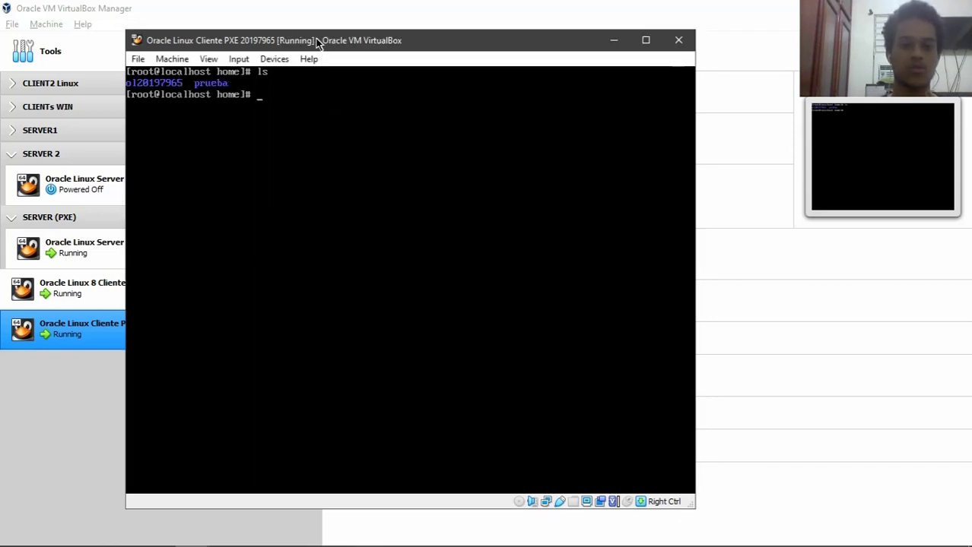
- List the PXE client's home folder and clear its terminal
{"action": "left_click_drag", "start_coordinate": [318, 39], "coordinate": [308, 45]}
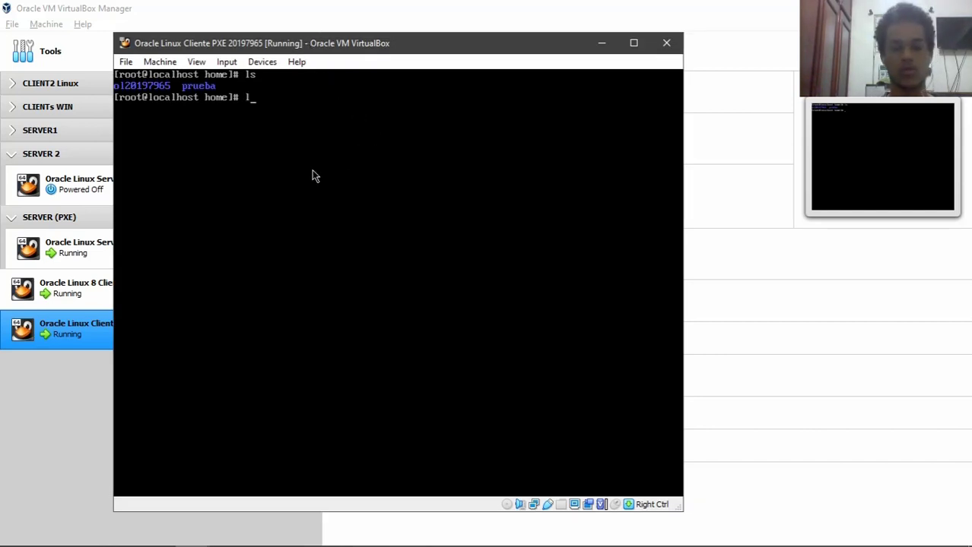
{"action": "type", "text": "s"}
{"action": "key", "text": "Return"}
{"action": "type", "text": "clear"}
{"action": "key", "text": "Return"}
{"action": "type", "text": "ls"}
{"action": "key", "text": "Return"}
{"action": "type", "text": "clear"}
{"action": "key", "text": "Return"}
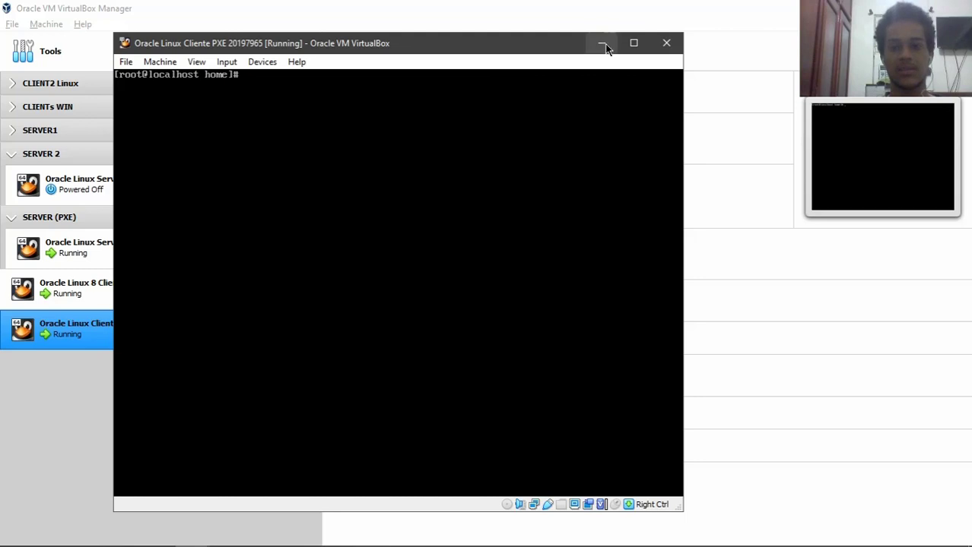
- Switch to the server console, run ls, cd .. and clear, then minimize it again
{"action": "left_click", "coordinate": [601, 43]}
{"action": "mouse_move", "coordinate": [199, 539]}
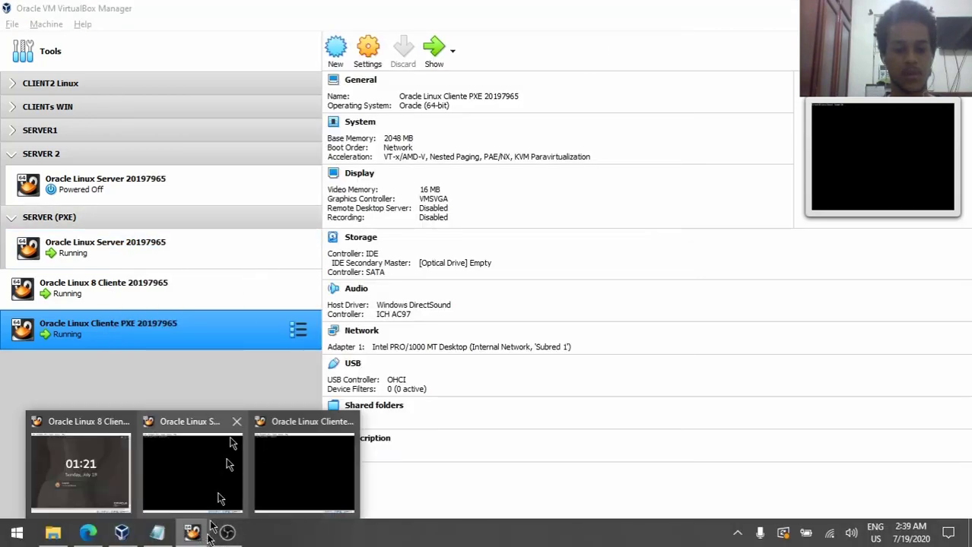
{"action": "left_click", "coordinate": [185, 479]}
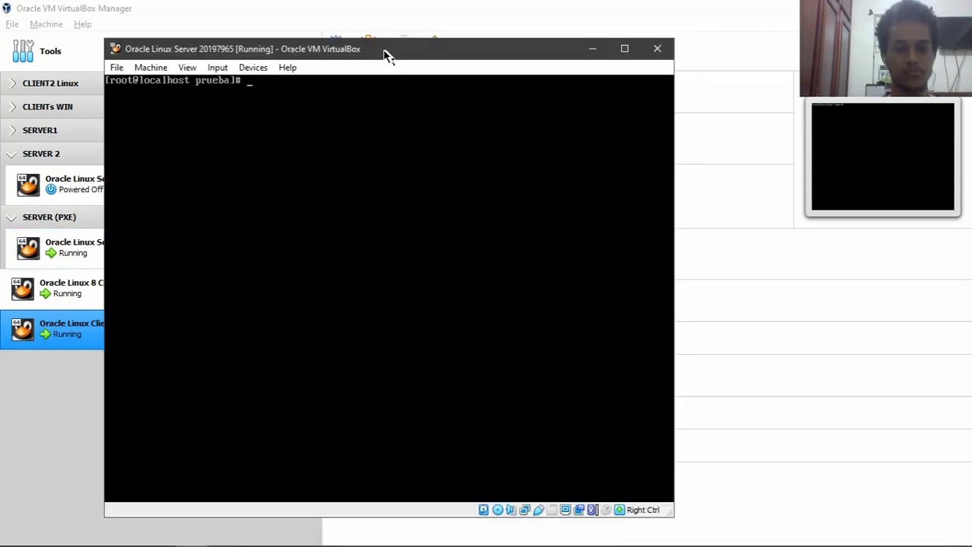
{"action": "left_click_drag", "start_coordinate": [388, 54], "coordinate": [348, 54]}
{"action": "type", "text": "ls"}
{"action": "key", "text": "Return"}
{"action": "type", "text": "cd .."}
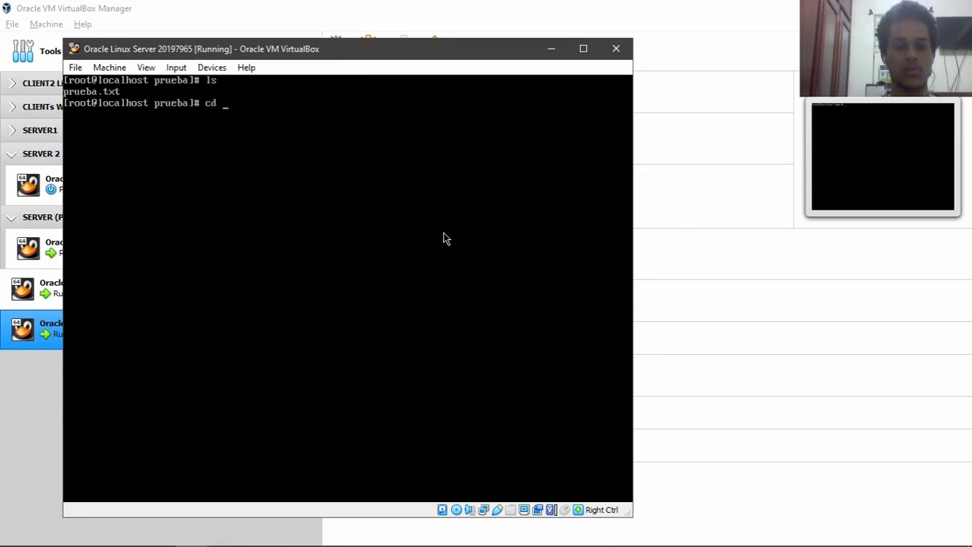
{"action": "key", "text": "Return"}
{"action": "type", "text": "clear"}
{"action": "key", "text": "Return"}
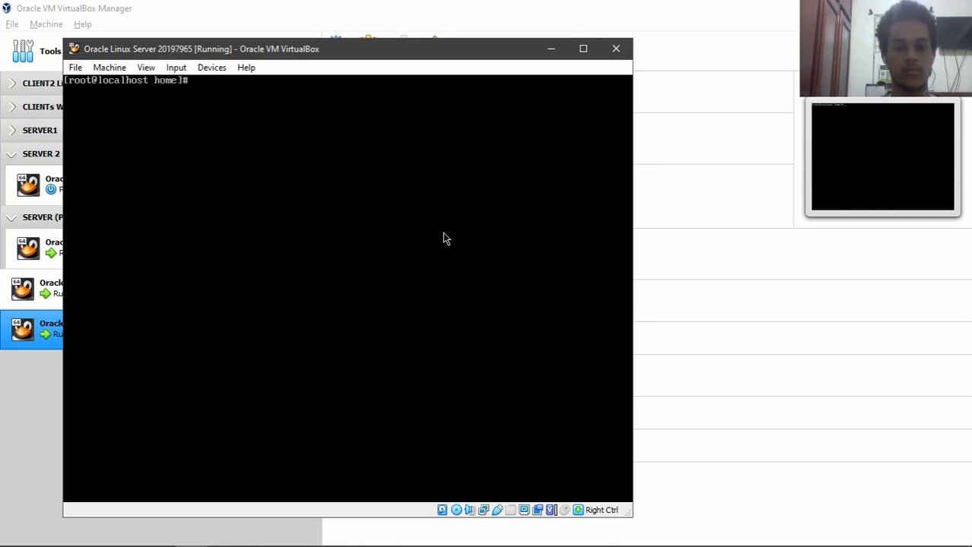
{"action": "left_click", "coordinate": [554, 49]}
{"action": "mouse_move", "coordinate": [278, 538]}
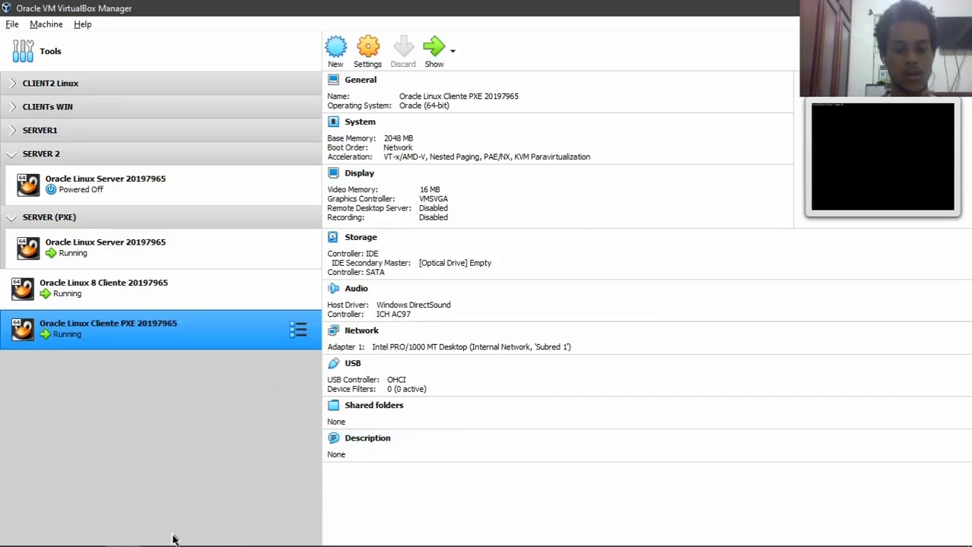
- Restore the Oracle Linux 8 Cliente 20197965 console window from the taskbar and nudge it left
{"action": "mouse_move", "coordinate": [192, 532]}
{"action": "left_click", "coordinate": [293, 462]}
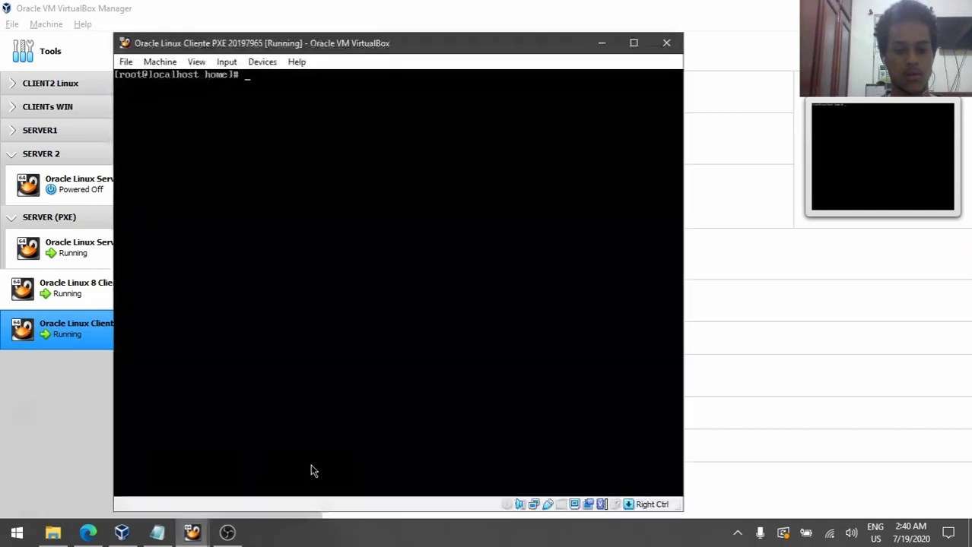
{"action": "left_click_drag", "start_coordinate": [237, 43], "coordinate": [231, 44]}
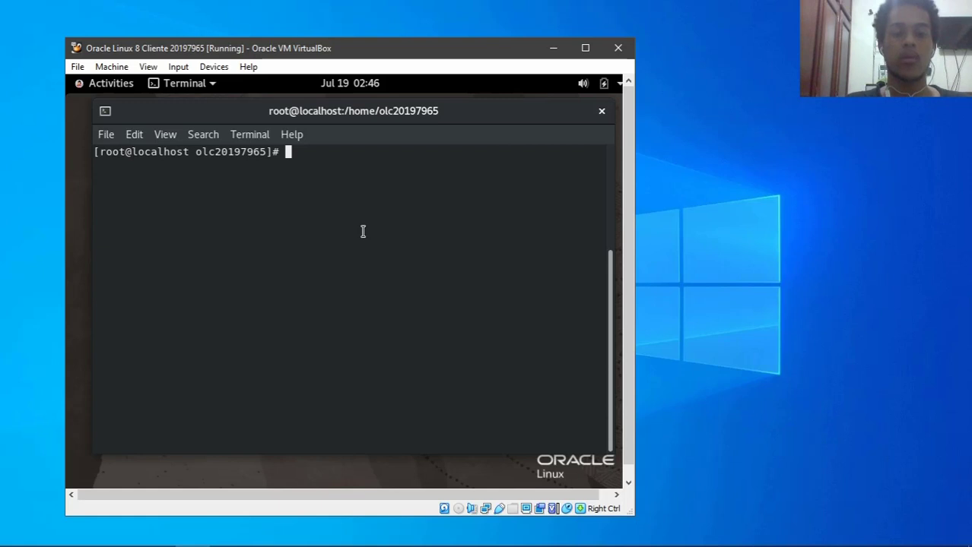
- Open and quit nmtui, then try pinging 1.1.1.1 and clear the screen
{"action": "type", "text": "nmtui"}
{"action": "key", "text": "Return"}
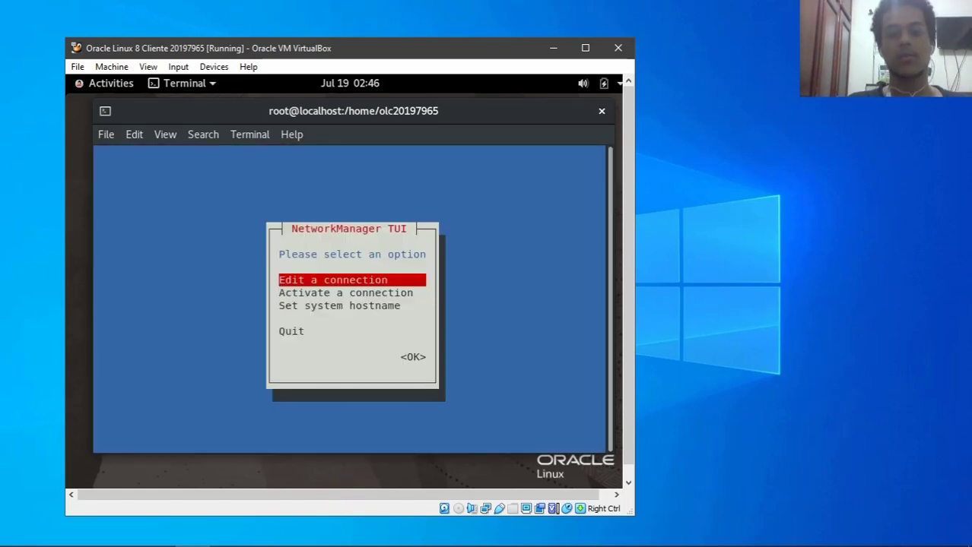
{"action": "key", "text": "Down"}
{"action": "key", "text": "Down"}
{"action": "key", "text": "Down"}
{"action": "key", "text": "Return"}
{"action": "type", "text": "cl"}
{"action": "key", "text": "BackSpace"}
{"action": "key", "text": "BackSpace"}
{"action": "type", "text": "ping "}
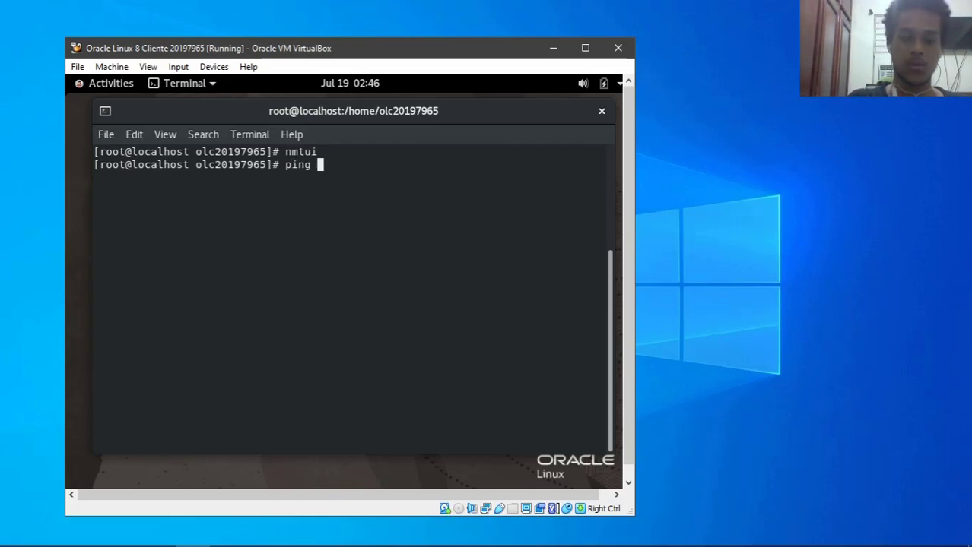
{"action": "type", "text": "1.1.1.1"}
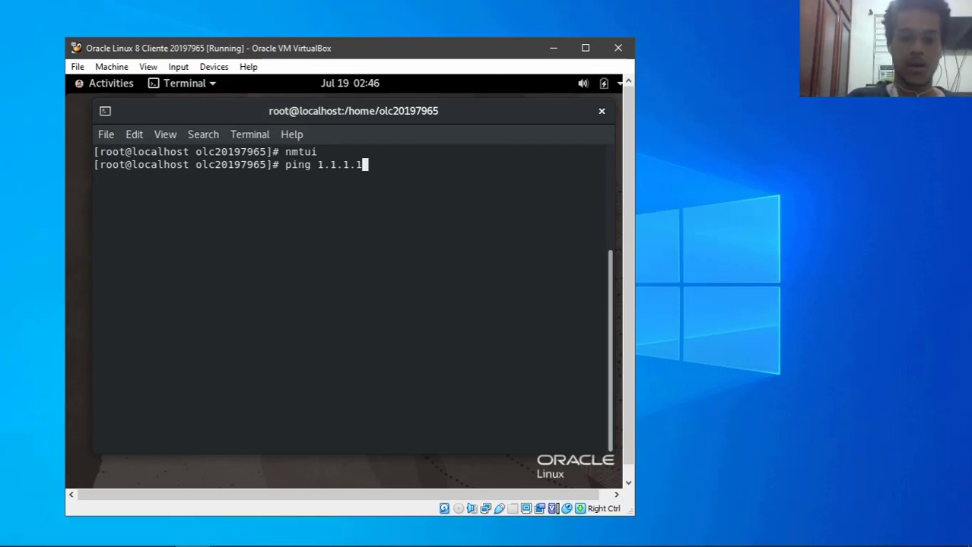
{"action": "key", "text": "Return"}
{"action": "type", "text": "clear"}
{"action": "key", "text": "Return"}
- Activate the enp0s3 wired connection in nmtui, quit and clear the terminal
{"action": "type", "text": "nmtui"}
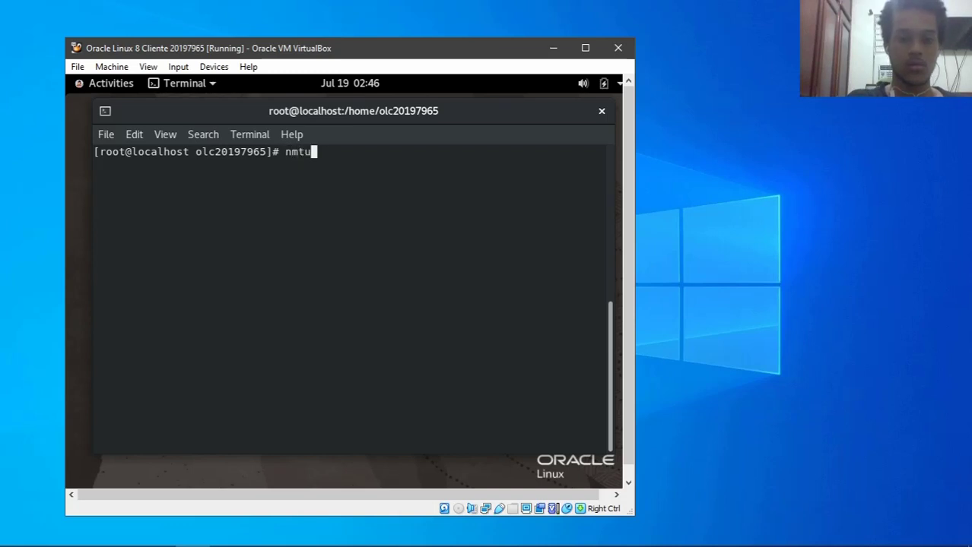
{"action": "key", "text": "Return"}
{"action": "key", "text": "Down"}
{"action": "key", "text": "Return"}
{"action": "key", "text": "Return"}
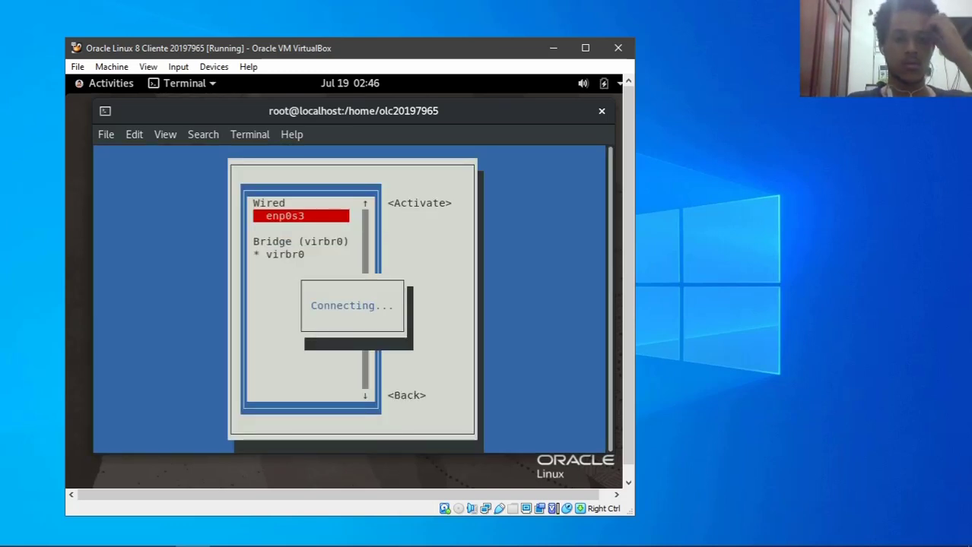
{"action": "key", "text": "Down"}
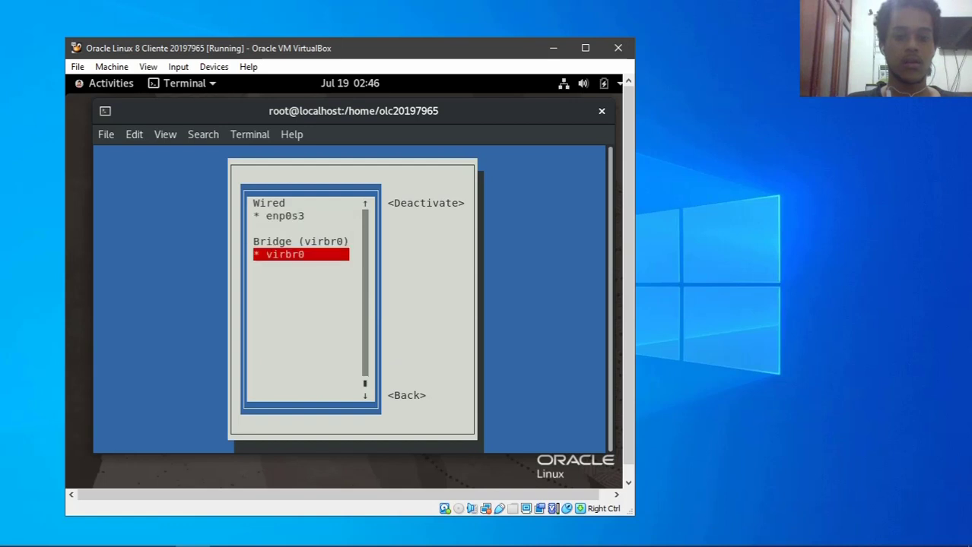
{"action": "key", "text": "Tab"}
{"action": "key", "text": "Tab"}
{"action": "key", "text": "Return"}
{"action": "key", "text": "Down"}
{"action": "key", "text": "Down"}
{"action": "key", "text": "Return"}
{"action": "type", "text": "clear"}
{"action": "key", "text": "Return"}
- Ping 1.1.1.1 to confirm replies, stop it, clear, and type 'yum install' at the prompt
{"action": "type", "text": "ping 1.1.1.1"}
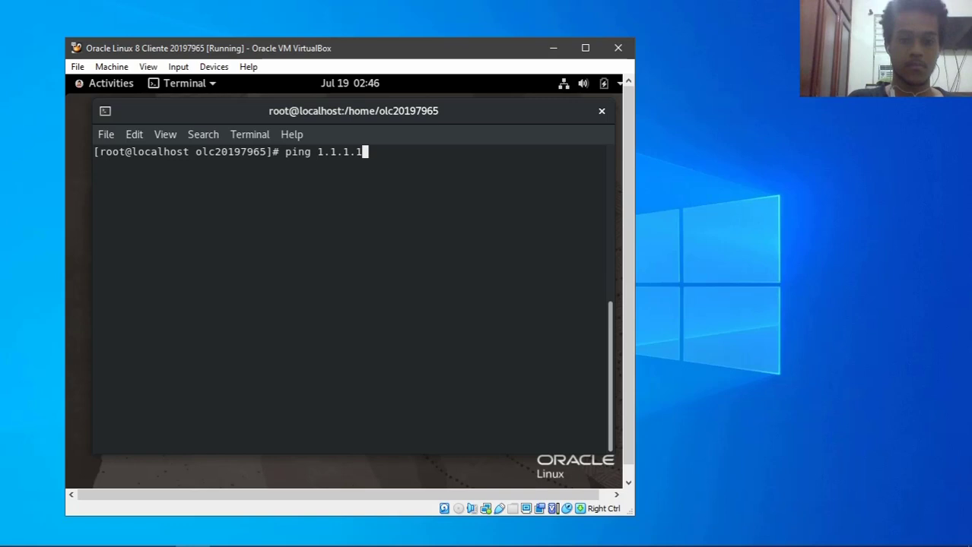
{"action": "key", "text": "Return"}
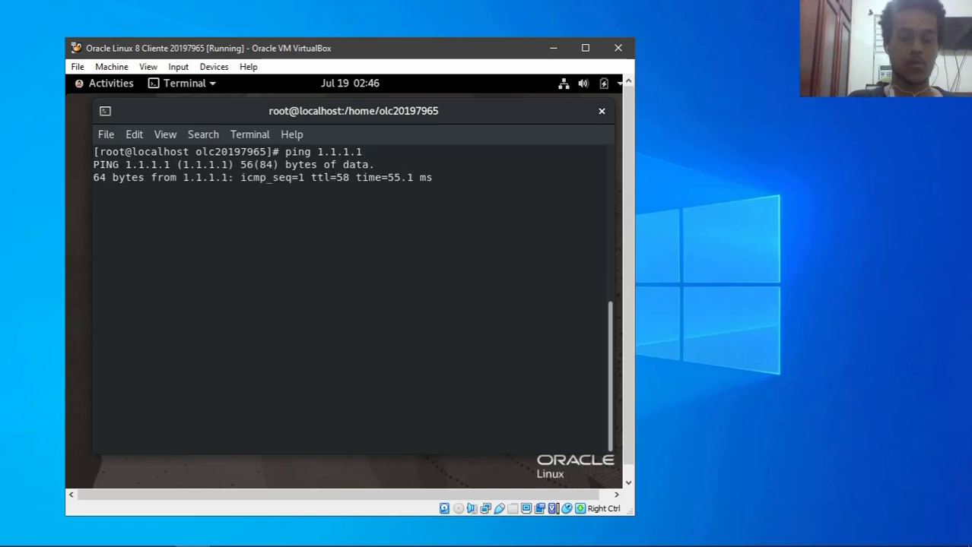
{"action": "key", "text": "ctrl+c"}
{"action": "type", "text": "clear"}
{"action": "key", "text": "Return"}
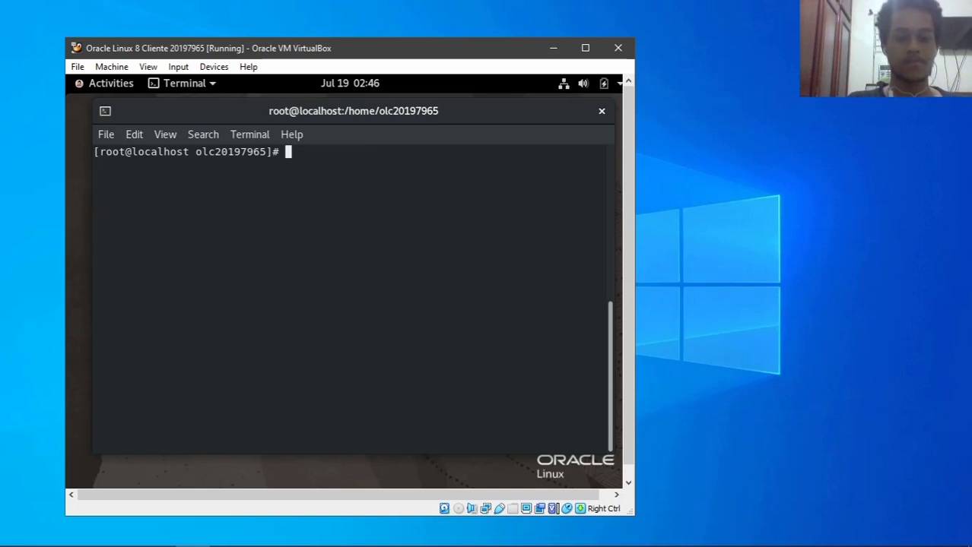
{"action": "type", "text": "yum install"}
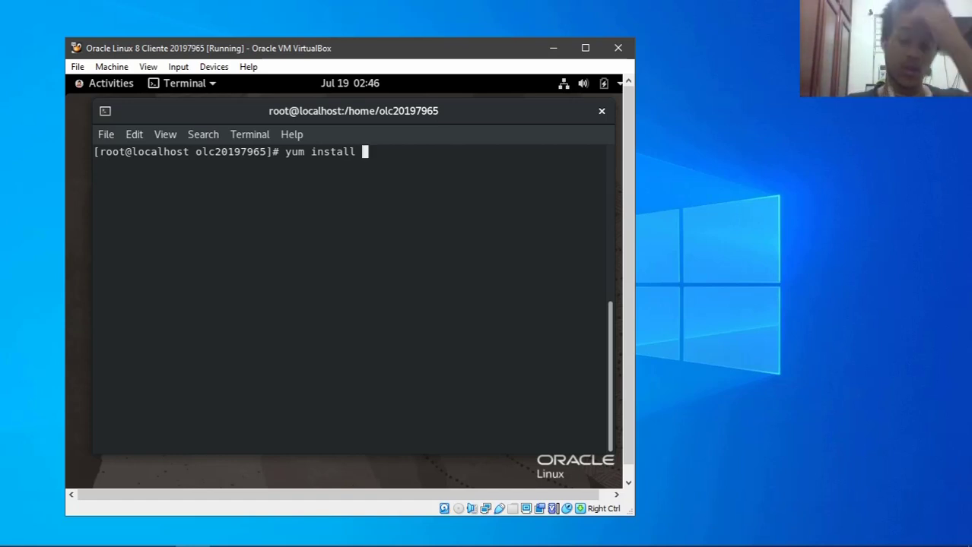
- Run 'yum install syslinux tftp-server xinetd dracut-network dhcp-server nfs-utils -y' and let it complete
{"action": "type", "text": "syslinux t"}
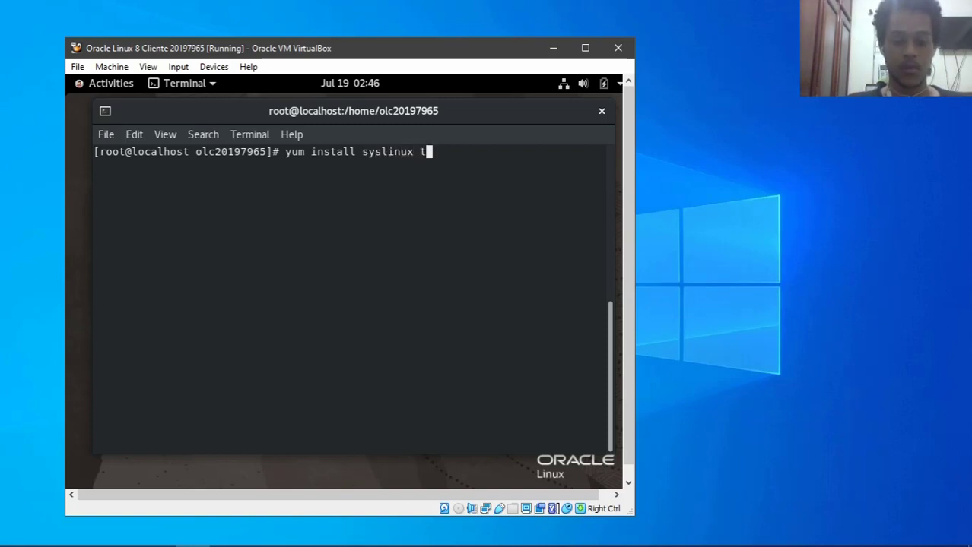
{"action": "type", "text": "ftp-serv"}
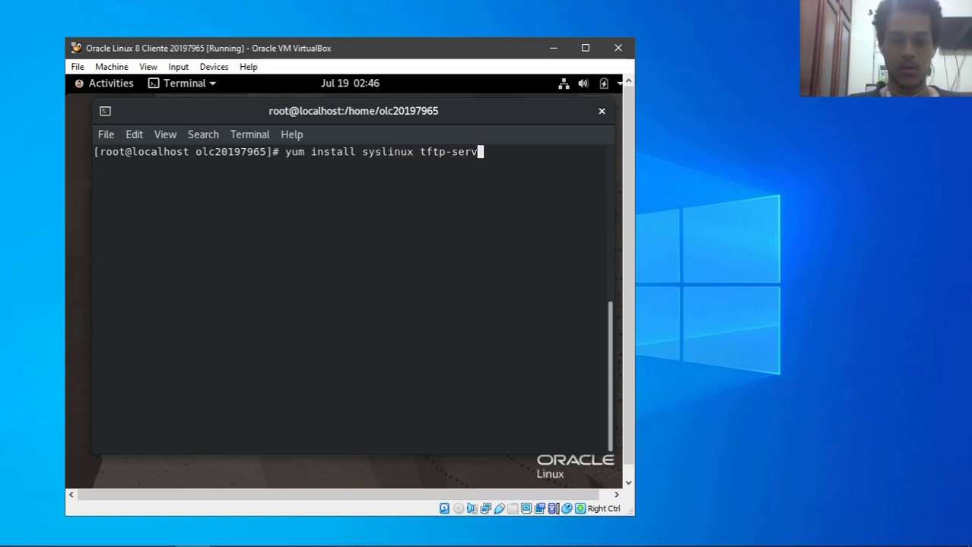
{"action": "type", "text": "er xinetd "}
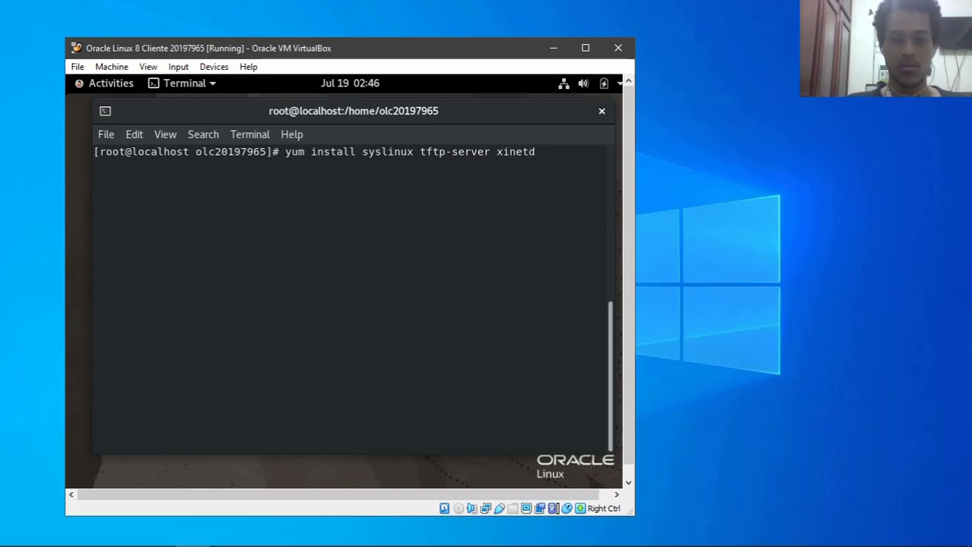
{"action": "type", "text": "dracut"}
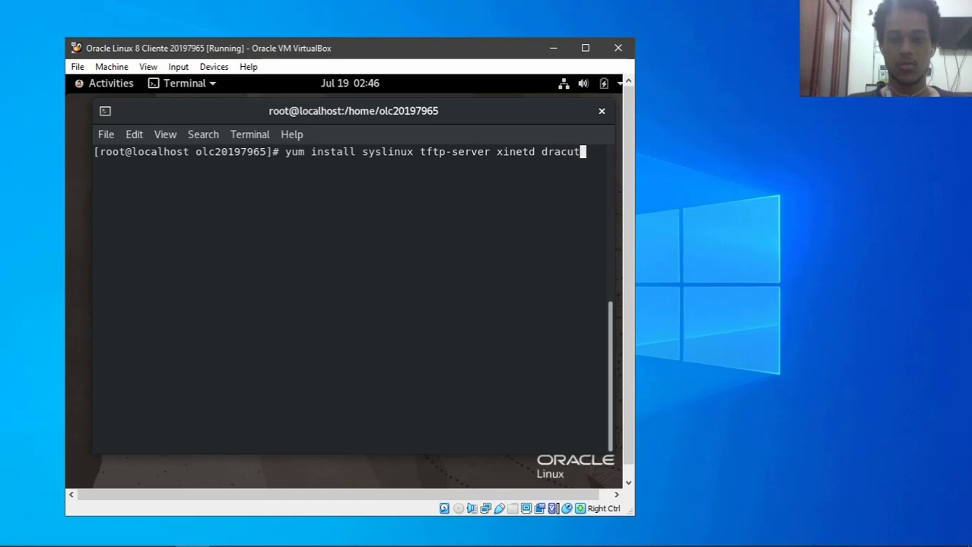
{"action": "type", "text": "-network "}
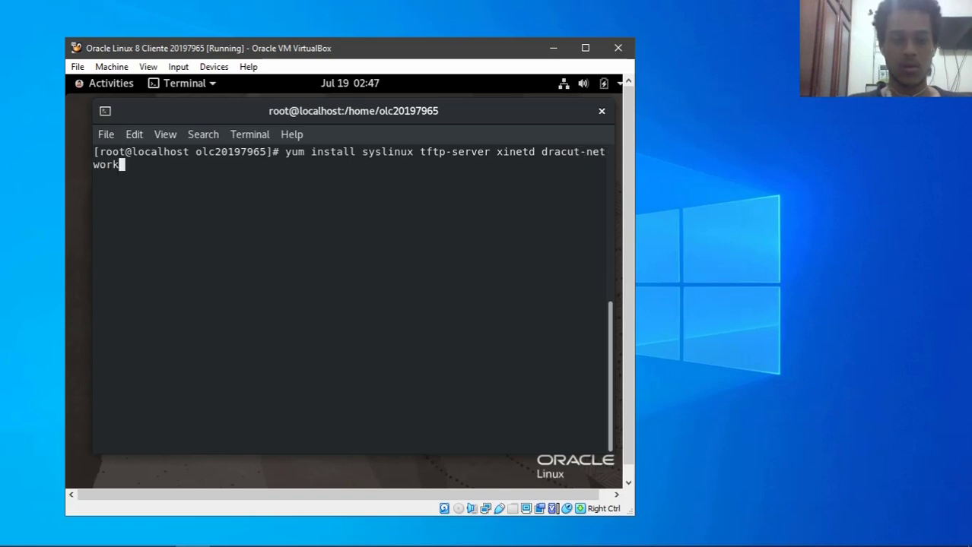
{"action": "type", "text": "dhcp"}
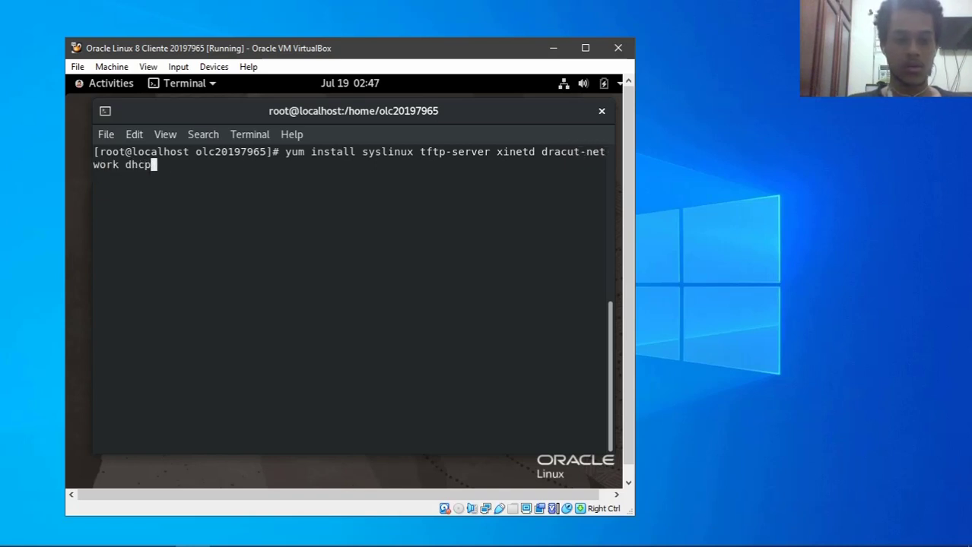
{"action": "type", "text": "-server "}
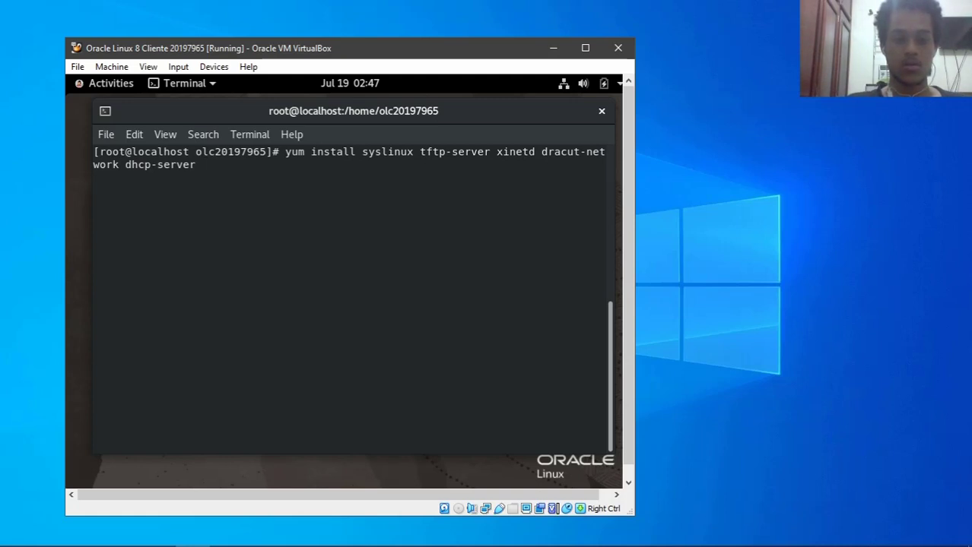
{"action": "type", "text": "nfs"}
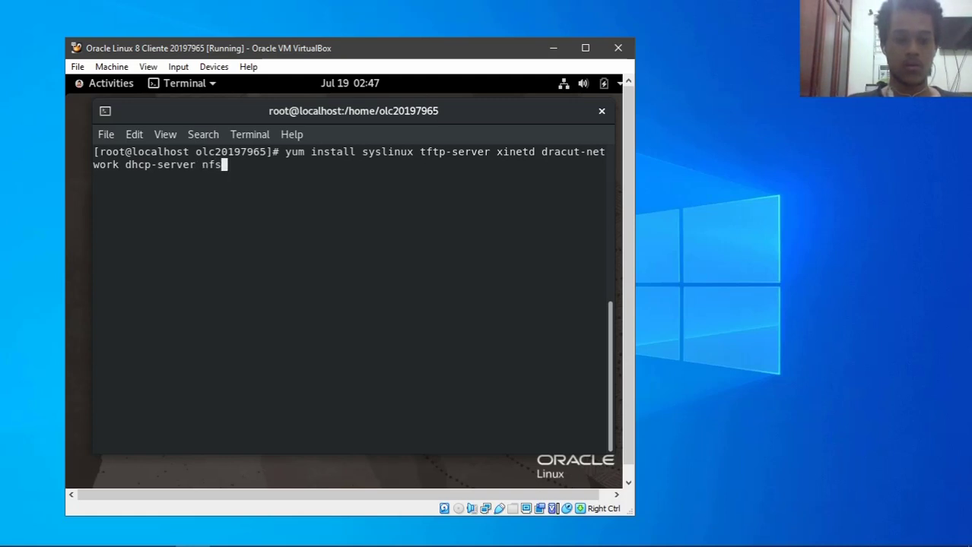
{"action": "type", "text": "-utils -y"}
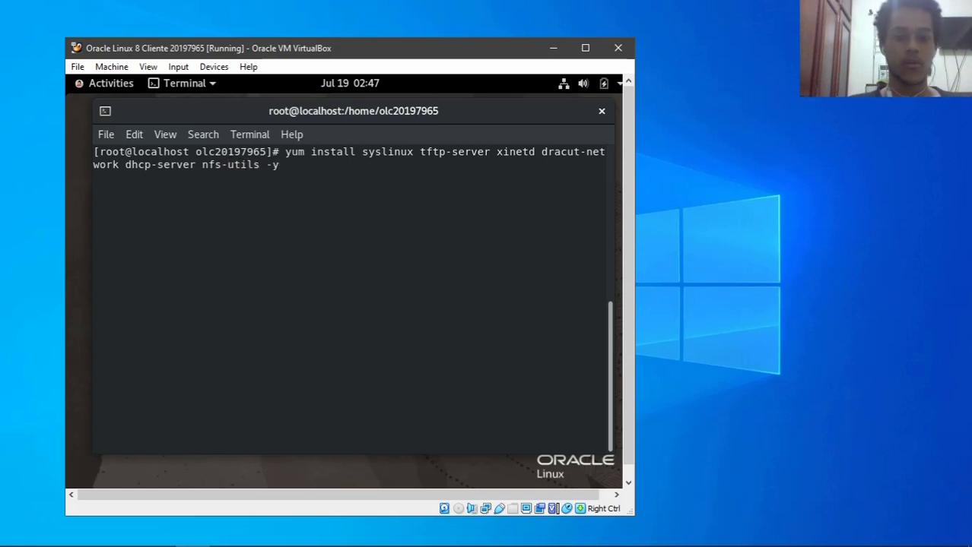
{"action": "key", "text": "Return"}
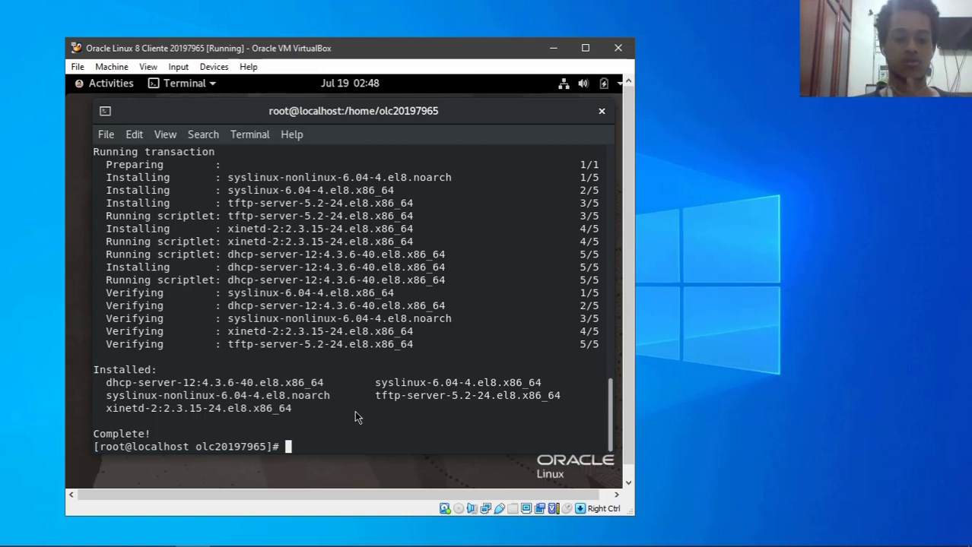
- In nmtui, edit the enp0s3 connection and set its IPv4 configuration to Manual
{"action": "type", "text": "clear"}
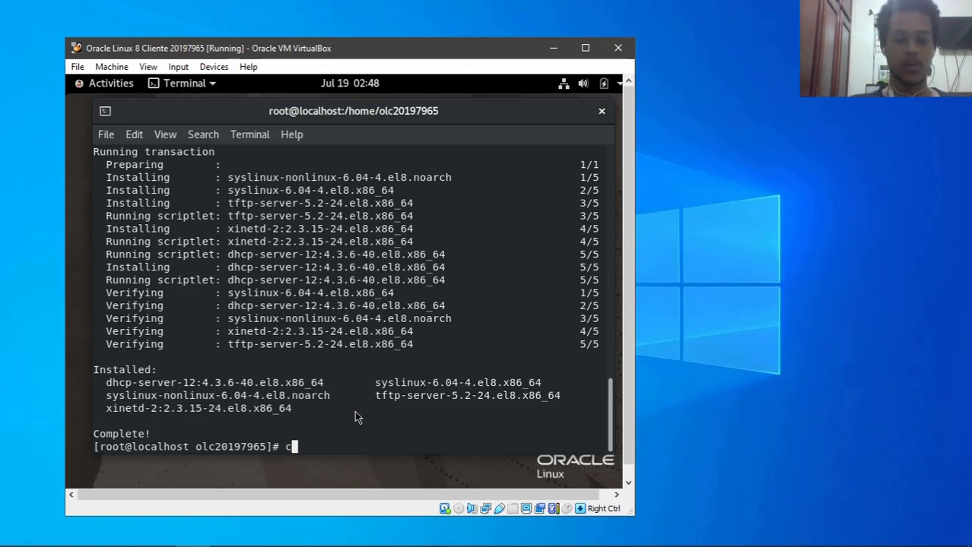
{"action": "key", "text": "Return"}
{"action": "type", "text": "nmtui"}
{"action": "key", "text": "Return"}
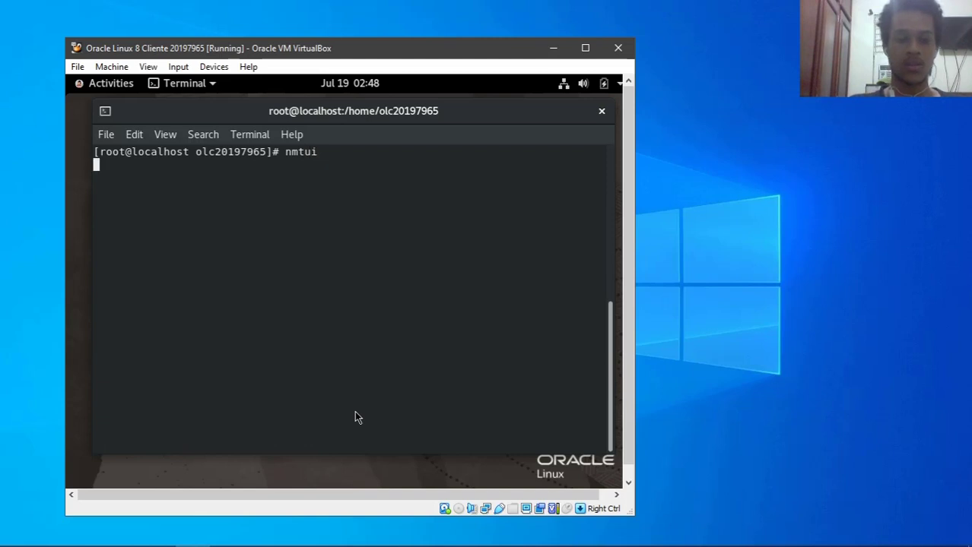
{"action": "key", "text": "Return"}
{"action": "key", "text": "Tab"}
{"action": "key", "text": "Tab"}
{"action": "key", "text": "Return"}
{"action": "key", "text": "Tab"}
{"action": "key", "text": "Tab"}
{"action": "key", "text": "Tab"}
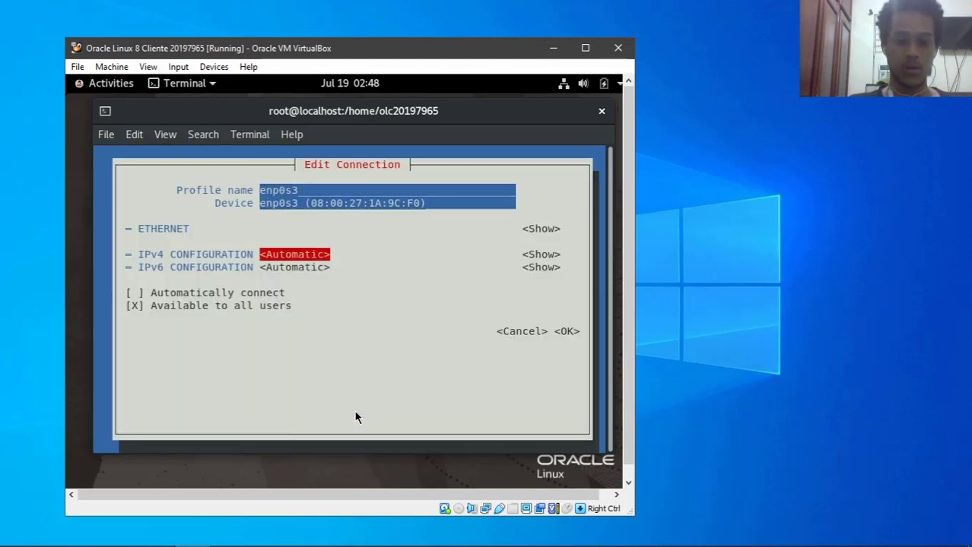
- Add IPv4 address 192.168.1.5/24 with gateway 192.168.1.1 and save enp0s3
{"action": "key", "text": "Tab"}
{"action": "key", "text": "shift+Tab"}
{"action": "key", "text": "Return"}
{"action": "key", "text": "Down"}
{"action": "key", "text": "Down"}
{"action": "key", "text": "Return"}
{"action": "key", "text": "Tab"}
{"action": "key", "text": "Return"}
{"action": "key", "text": "Tab"}
{"action": "key", "text": "Return"}
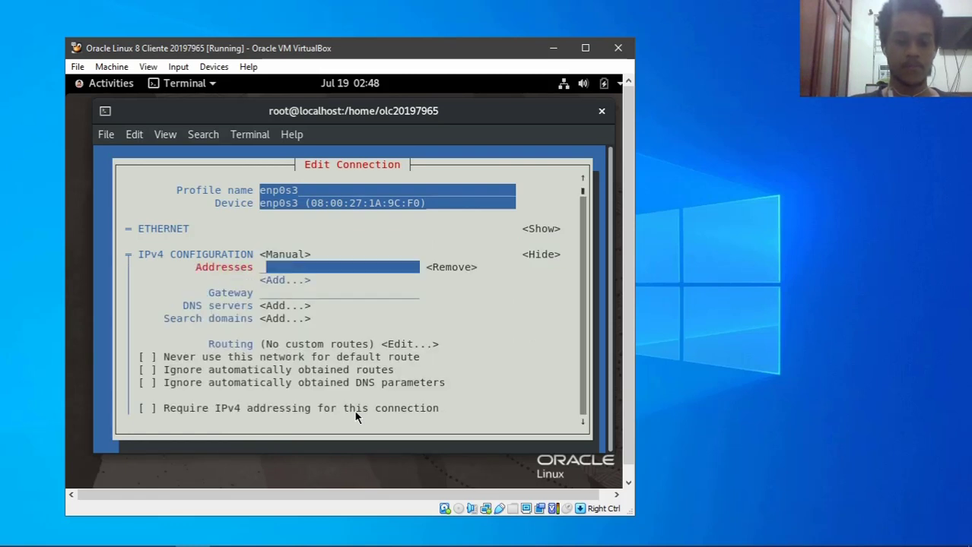
{"action": "type", "text": "192.168."}
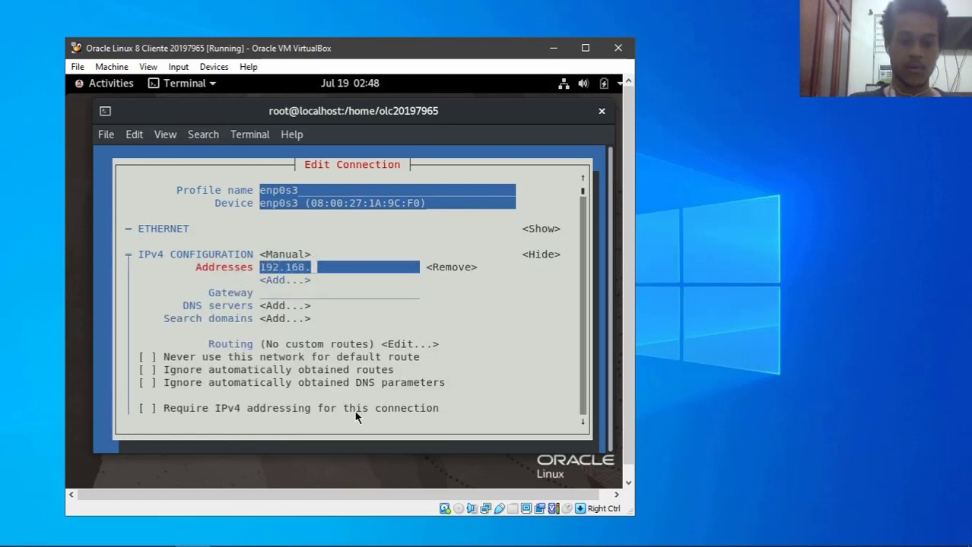
{"action": "type", "text": "1.5/24"}
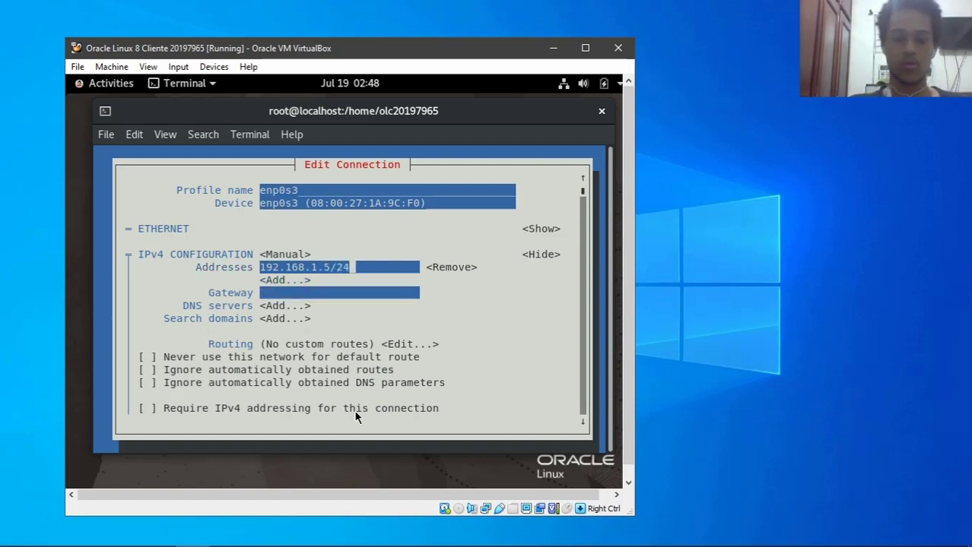
{"action": "key", "text": "Tab"}
{"action": "key", "text": "Tab"}
{"action": "key", "text": "Tab"}
{"action": "type", "text": "192.168.1.1"}
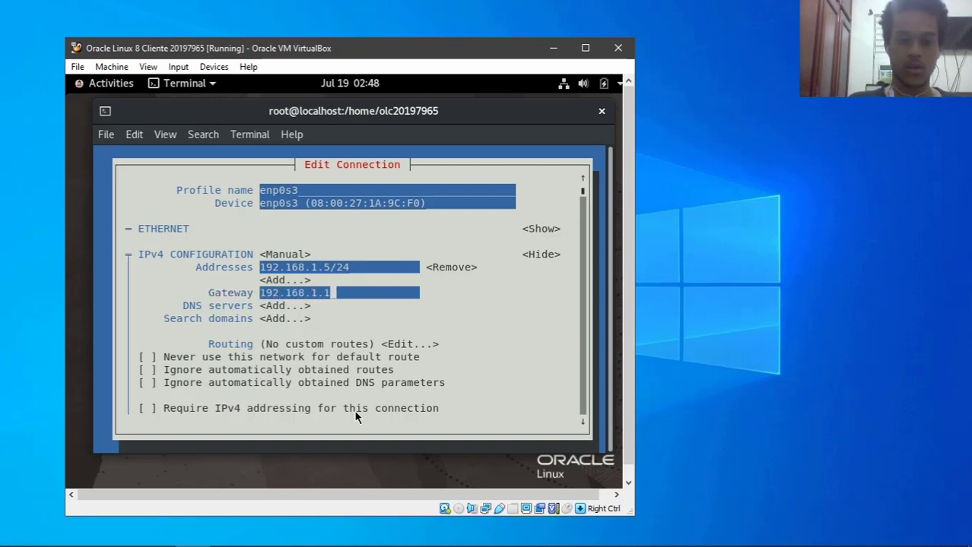
{"action": "key", "text": "Tab"}
{"action": "key", "text": "Tab"}
{"action": "key", "text": "Tab"}
{"action": "key", "text": "Tab"}
{"action": "key", "text": "Tab"}
{"action": "key", "text": "Tab"}
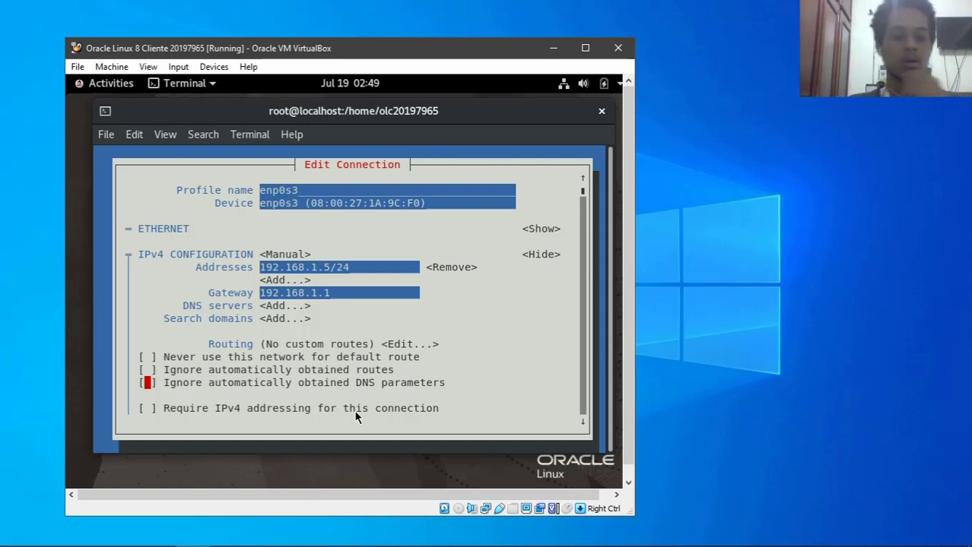
{"action": "key", "text": "Down"}
{"action": "key", "text": "Down"}
{"action": "key", "text": "Down"}
{"action": "key", "text": "Down"}
{"action": "key", "text": "Down"}
{"action": "key", "text": "Down"}
{"action": "key", "text": "Down"}
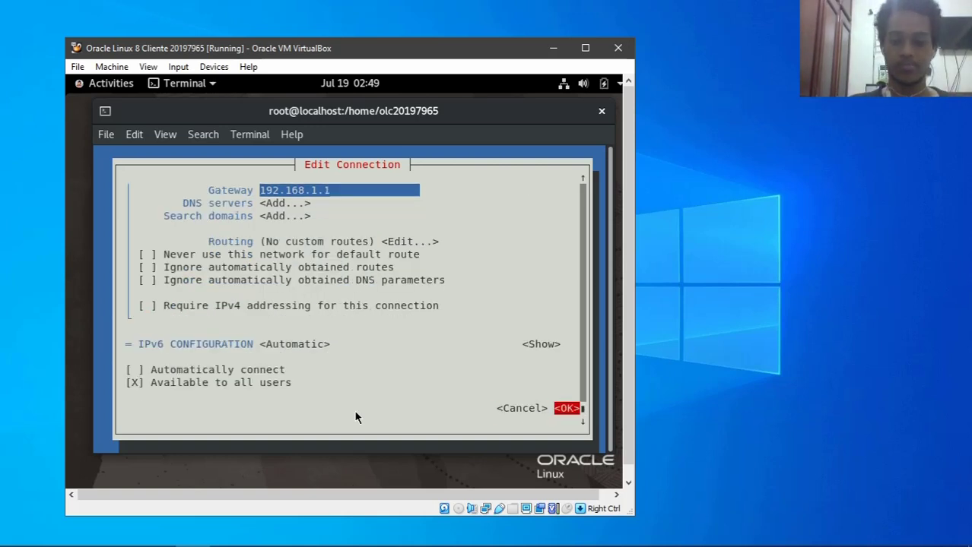
{"action": "key", "text": "Return"}
- Reactivate enp0s3 so the new address applies, quit nmtui and clear the terminal
{"action": "key", "text": "Tab"}
{"action": "key", "text": "Tab"}
{"action": "key", "text": "Tab"}
{"action": "key", "text": "Tab"}
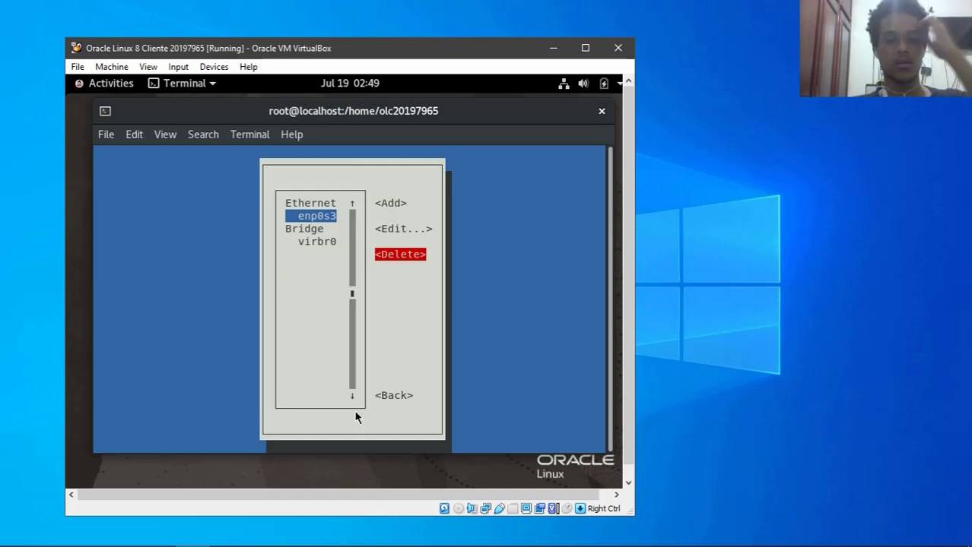
{"action": "key", "text": "Return"}
{"action": "key", "text": "Down"}
{"action": "key", "text": "Return"}
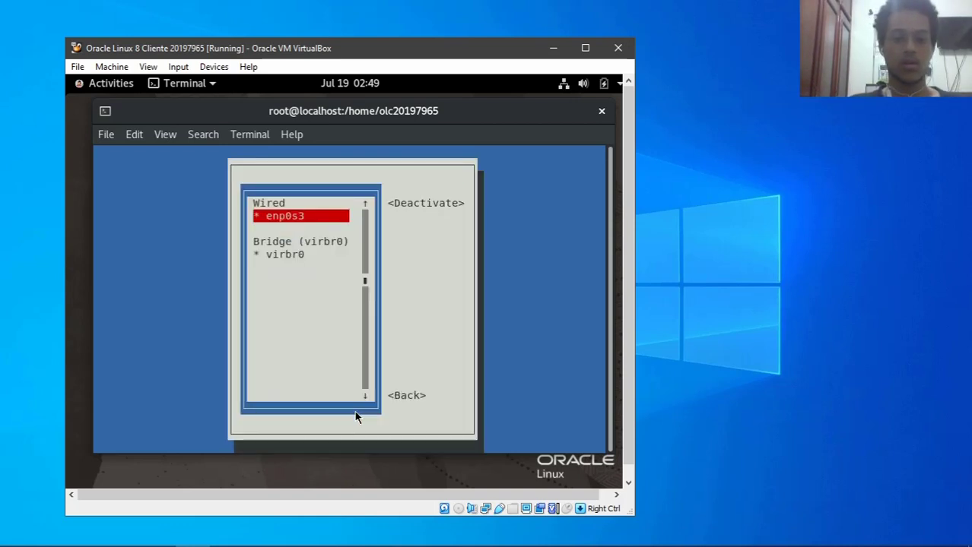
{"action": "key", "text": "Return"}
{"action": "key", "text": "Return"}
{"action": "key", "text": "Tab"}
{"action": "key", "text": "Tab"}
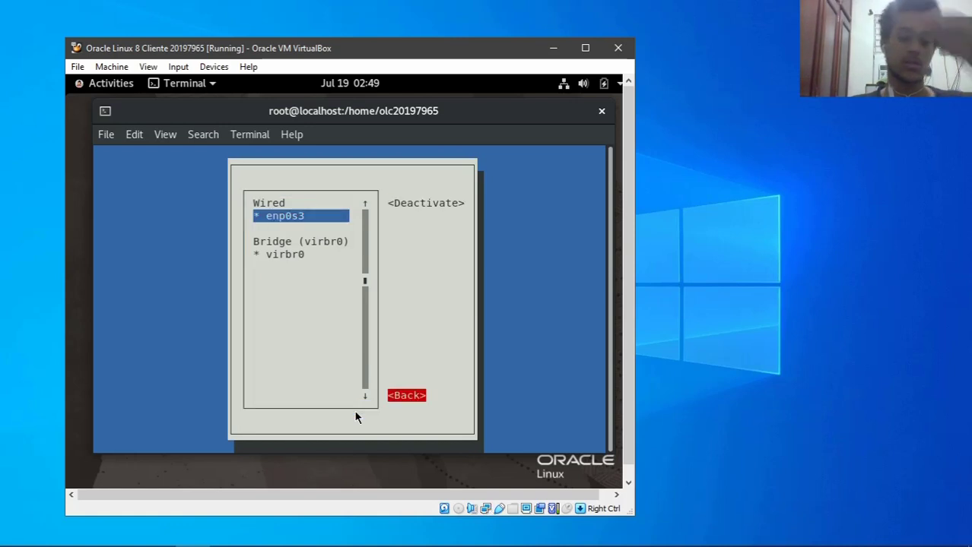
{"action": "key", "text": "Return"}
{"action": "key", "text": "Down"}
{"action": "key", "text": "Down"}
{"action": "key", "text": "Return"}
{"action": "type", "text": "clear"}
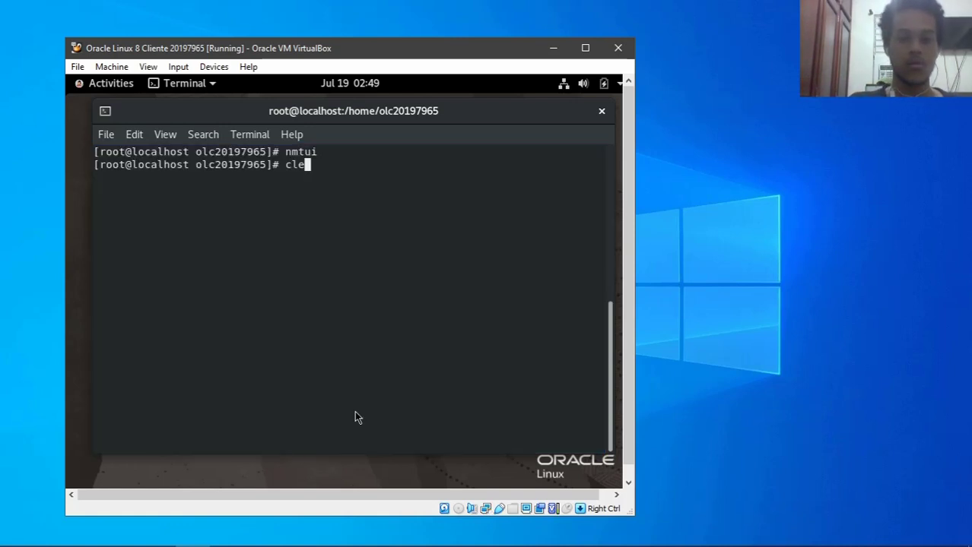
{"action": "key", "text": "Return"}
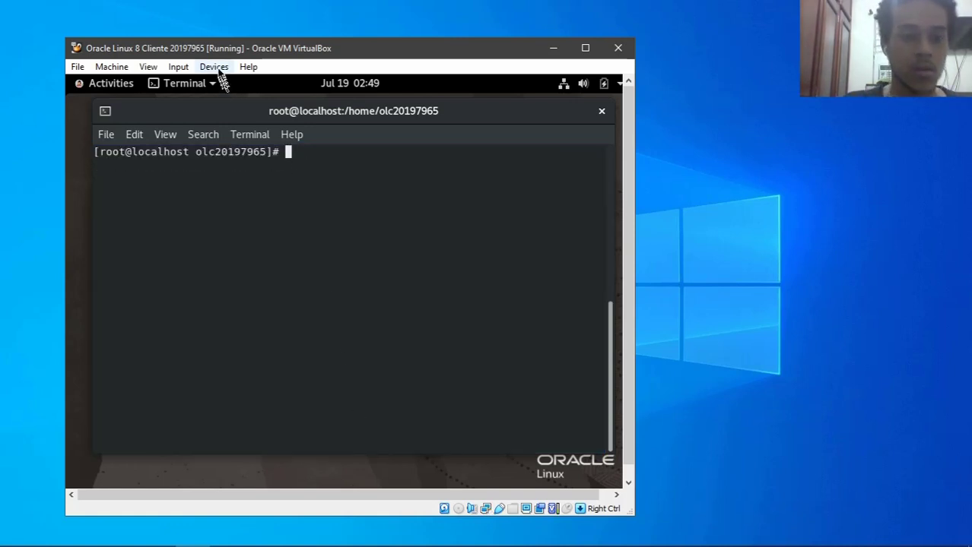
- Change adapter 1's Attached to setting from NAT to Internal Network 'Subred 1' and save
{"action": "left_click", "coordinate": [214, 67]}
{"action": "mouse_move", "coordinate": [247, 115]}
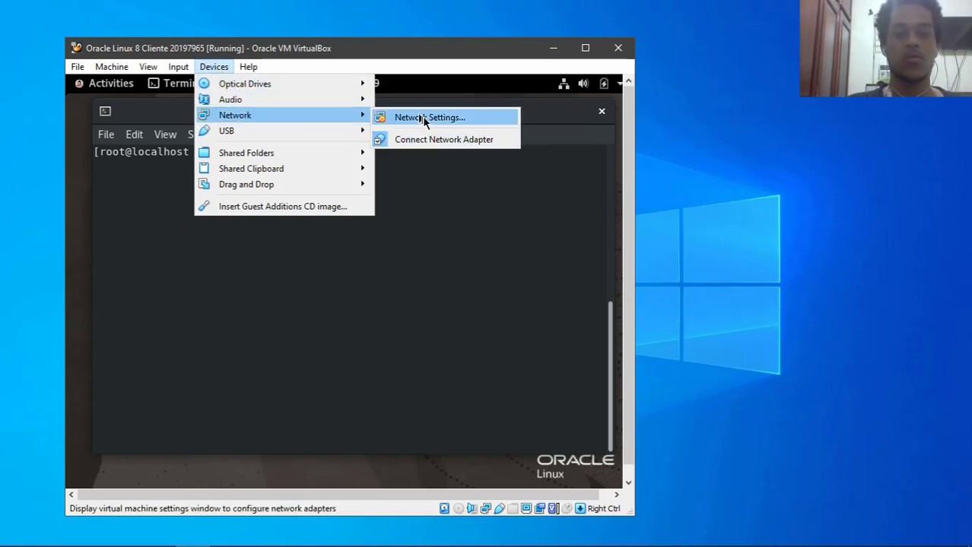
{"action": "left_click", "coordinate": [423, 118]}
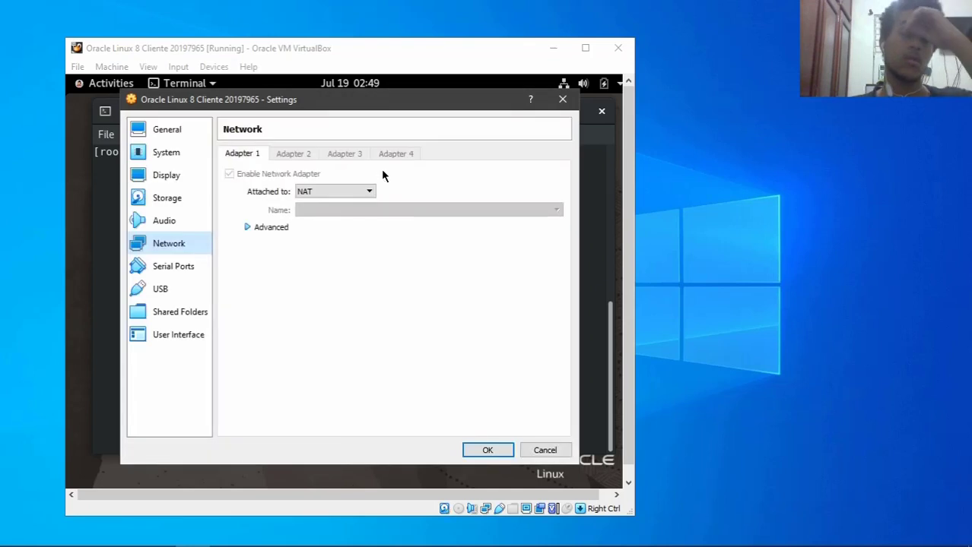
{"action": "left_click", "coordinate": [346, 191]}
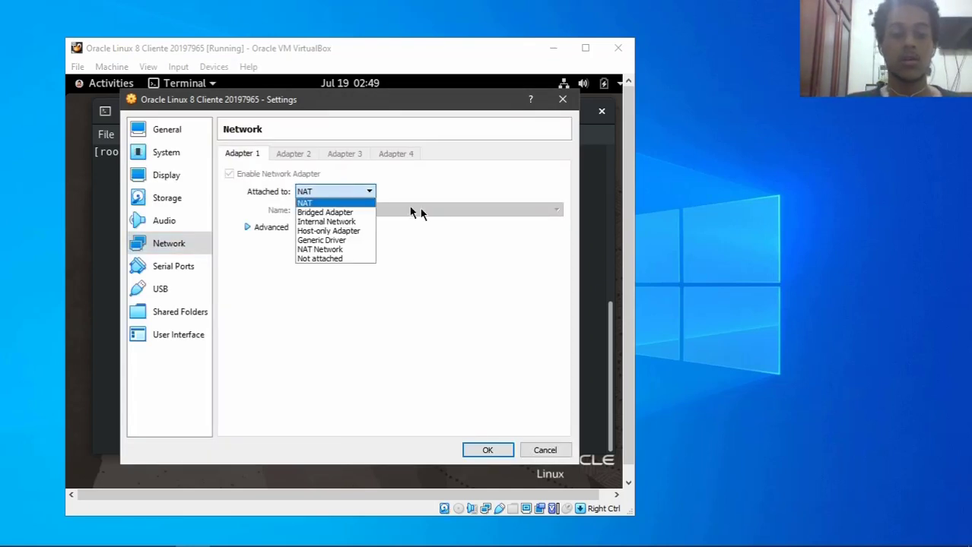
{"action": "left_click", "coordinate": [319, 221]}
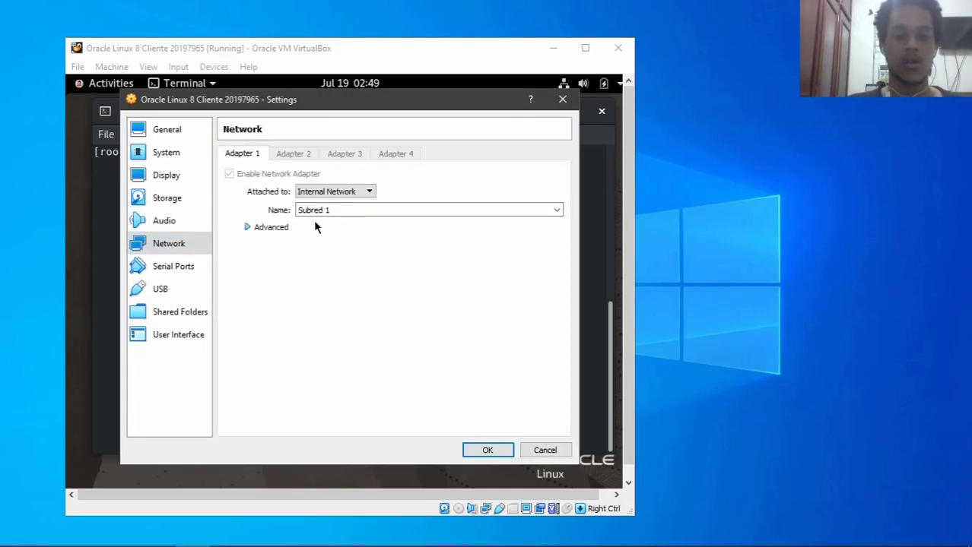
{"action": "left_click", "coordinate": [484, 451]}
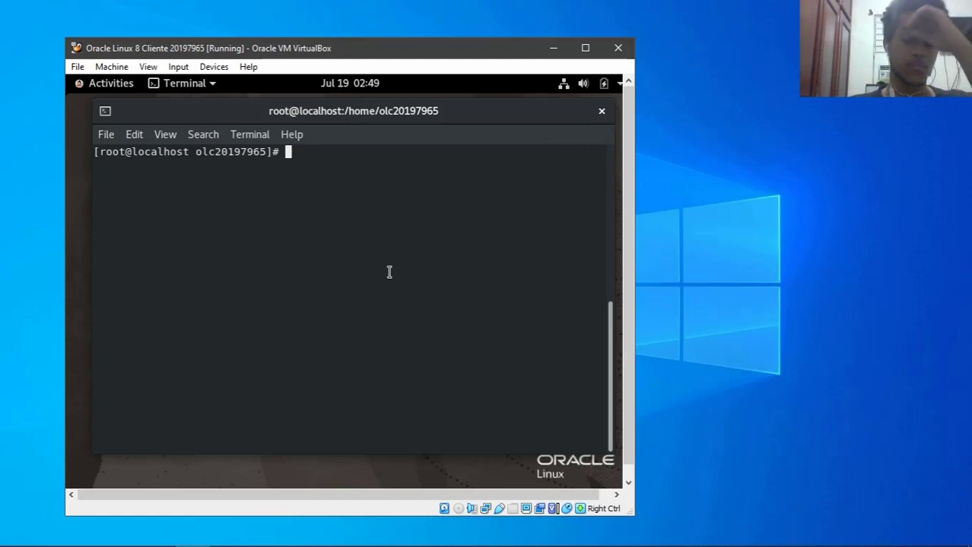
{"action": "left_click", "coordinate": [245, 88]}
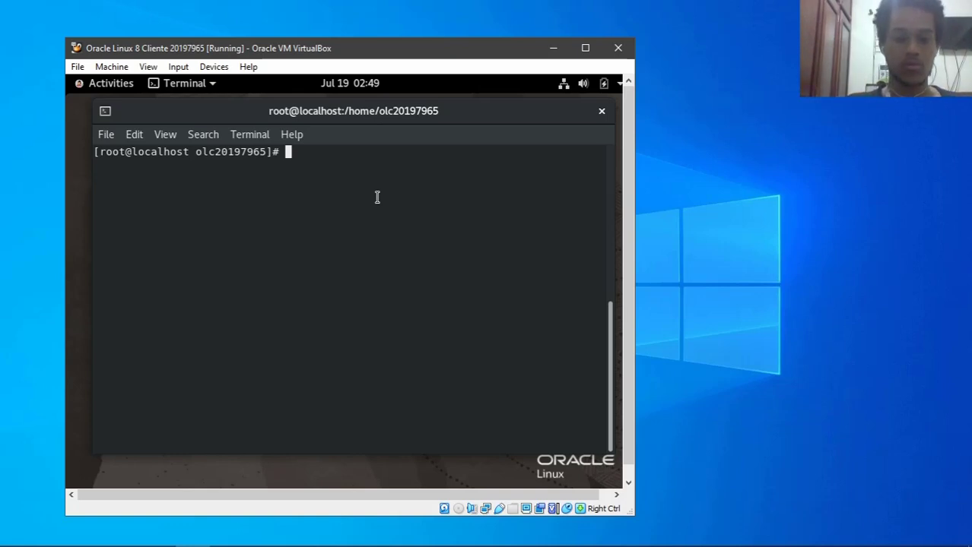
- Open /etc/dhcp/dhcpd.conf in nano and add an 'authoritative;' line below the comments
{"action": "type", "text": "nano /e"}
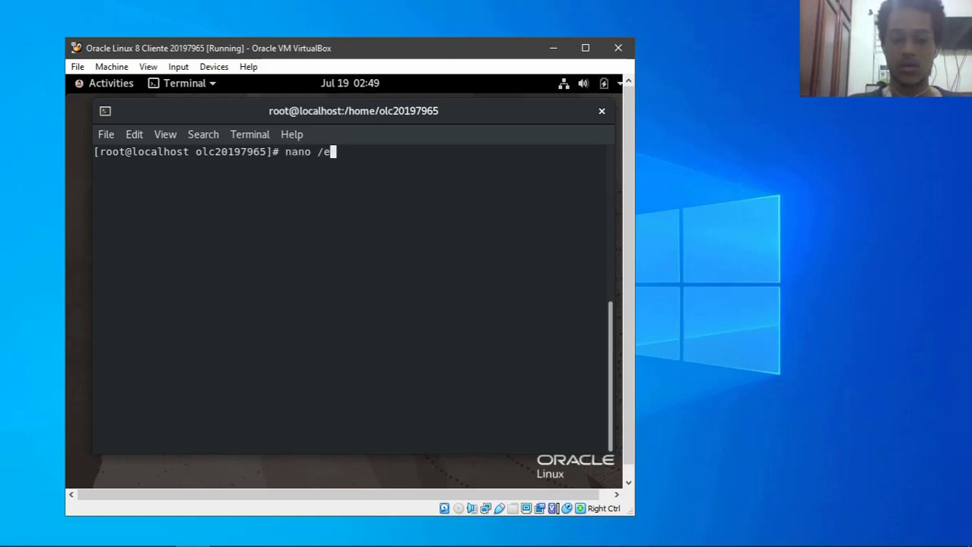
{"action": "type", "text": "tc/dhcp/dhcpd."}
{"action": "key", "text": "Tab"}
{"action": "key", "text": "Return"}
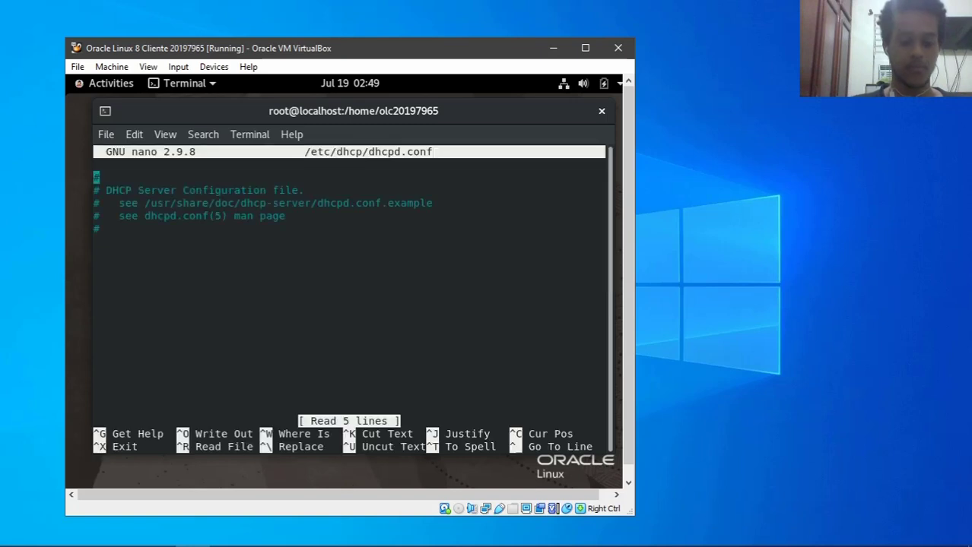
{"action": "key", "text": "Down"}
{"action": "key", "text": "Down"}
{"action": "key", "text": "Down"}
{"action": "key", "text": "Down"}
{"action": "key", "text": "Down"}
{"action": "key", "text": "Return"}
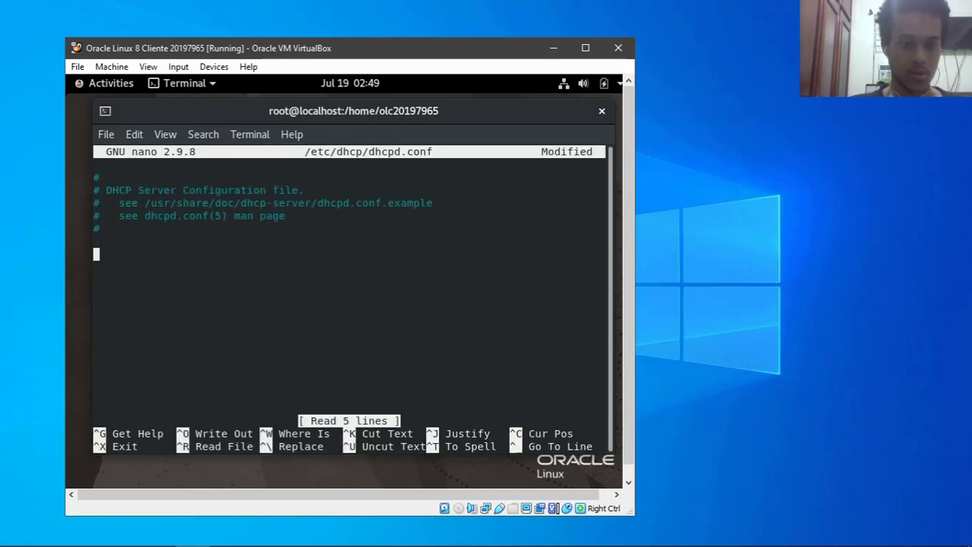
{"action": "type", "text": "authori"}
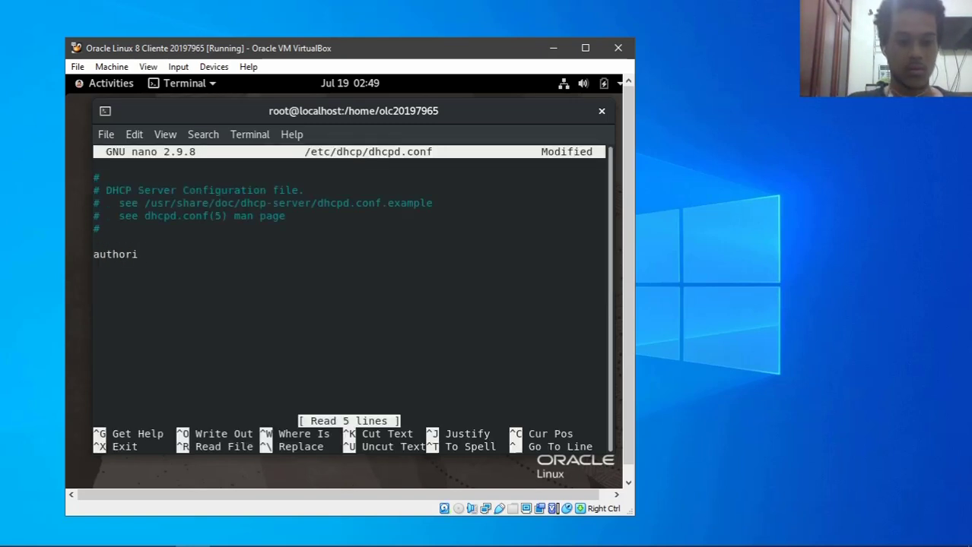
{"action": "type", "text": "ta"}
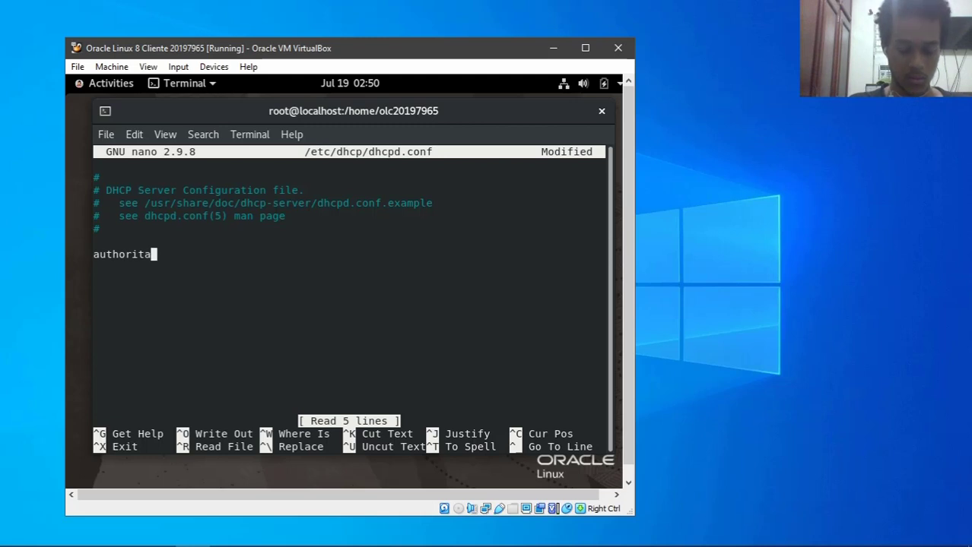
{"action": "type", "text": "tive;"}
{"action": "key", "text": "Return"}
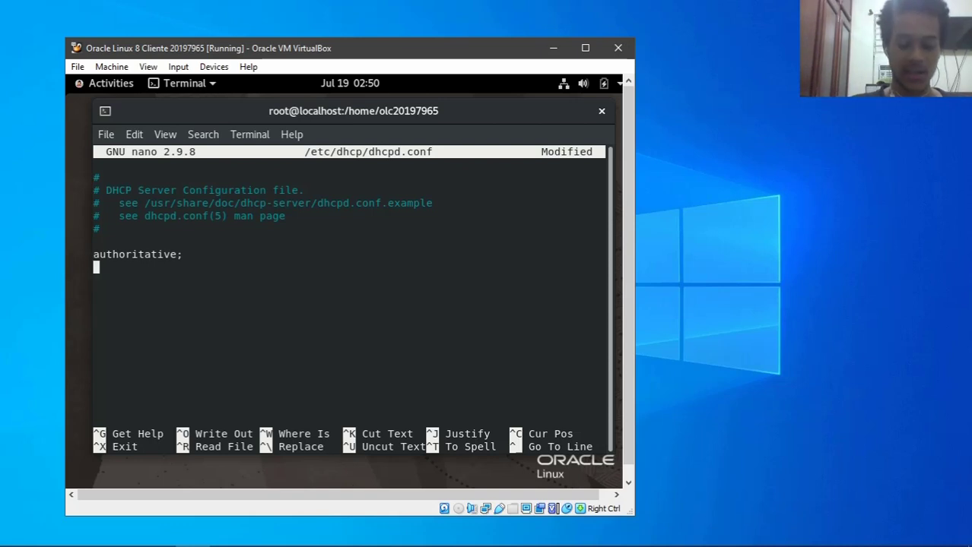
- Add DHCPARGS="enp0s3" and an empty 'subnet 192.168.1.0 netmask 255.255.255.0 { }' block
{"action": "type", "text": "DHCPARGS="}
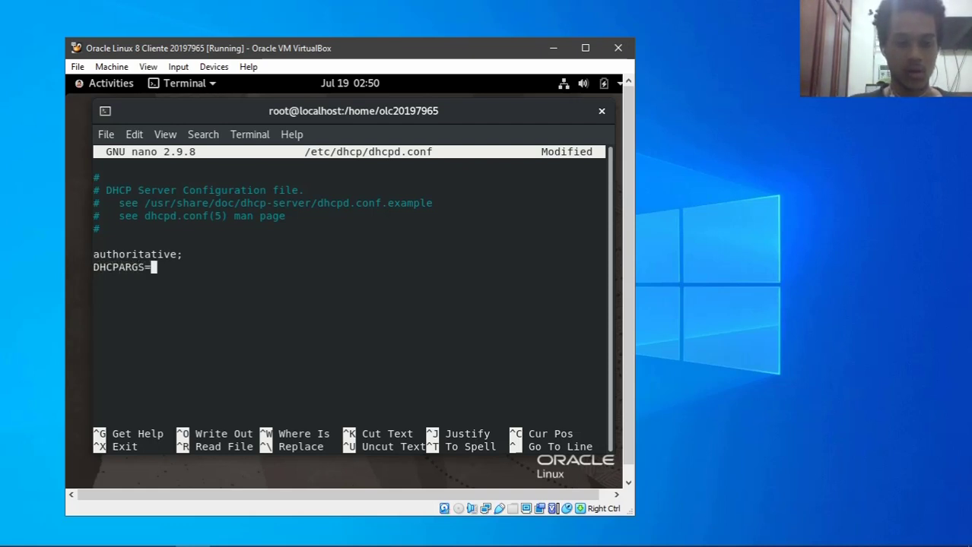
{"action": "type", "text": "\"enp0s3\""}
{"action": "key", "text": "Return"}
{"action": "key", "text": "Return"}
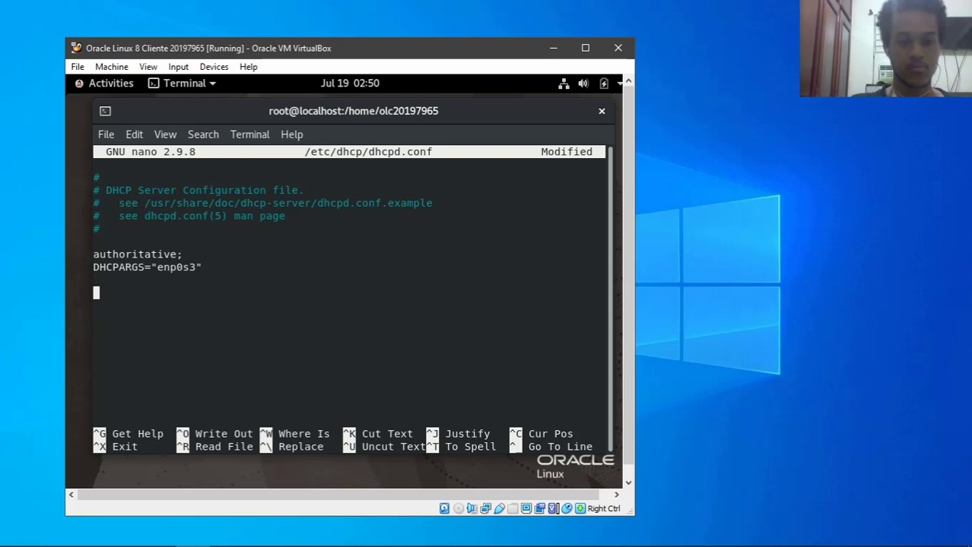
{"action": "type", "text": "subnet "}
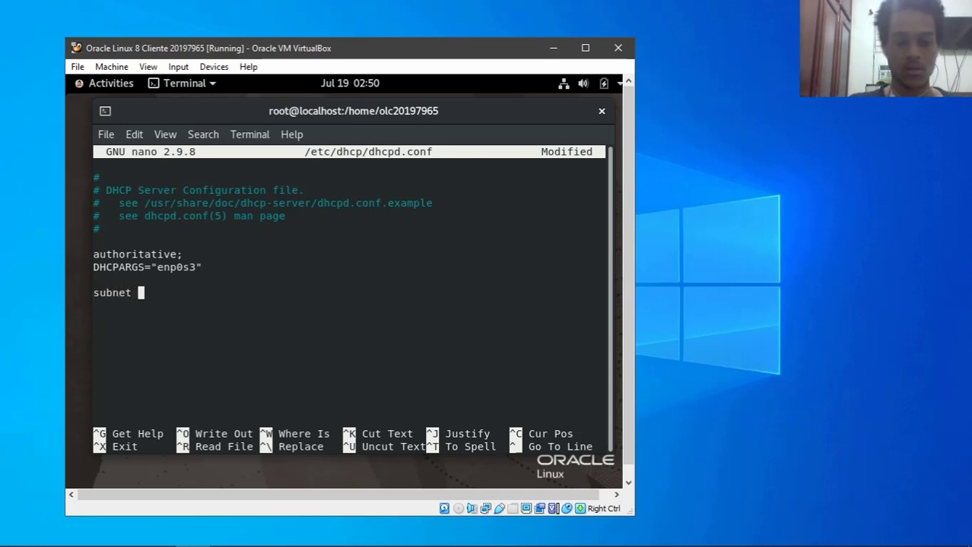
{"action": "type", "text": "192.168.1.2"}
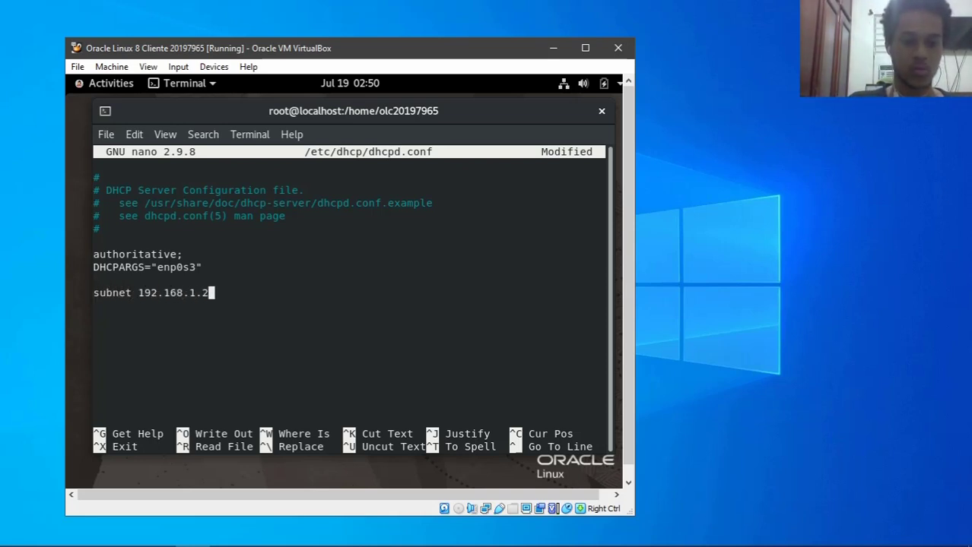
{"action": "key", "text": "BackSpace"}
{"action": "type", "text": "0 "}
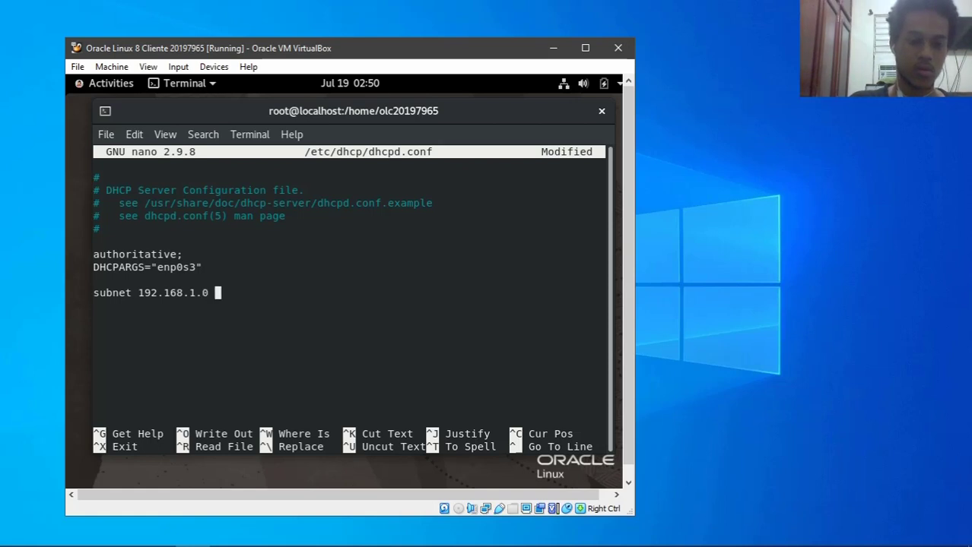
{"action": "type", "text": "netmak"}
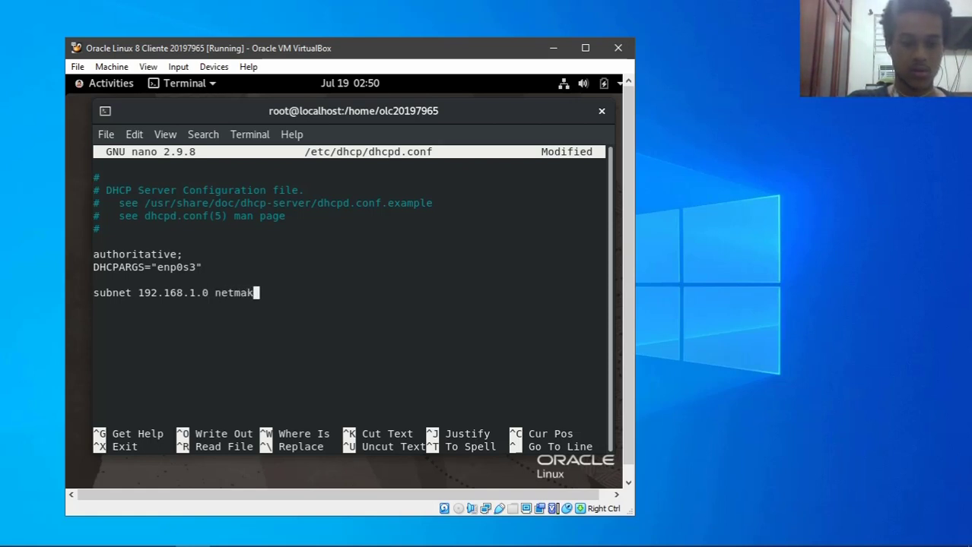
{"action": "key", "text": "BackSpace"}
{"action": "type", "text": "sk 255.2"}
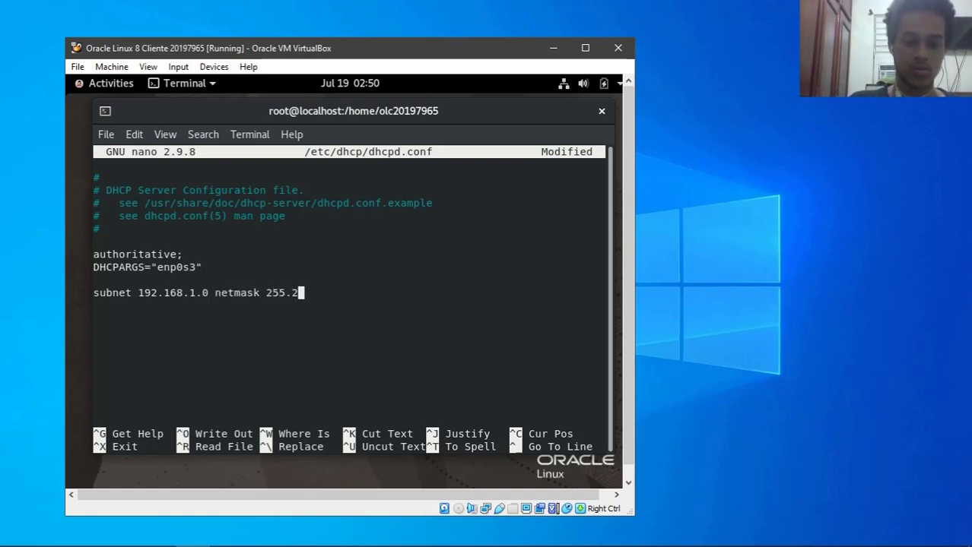
{"action": "type", "text": "55.255.0 {"}
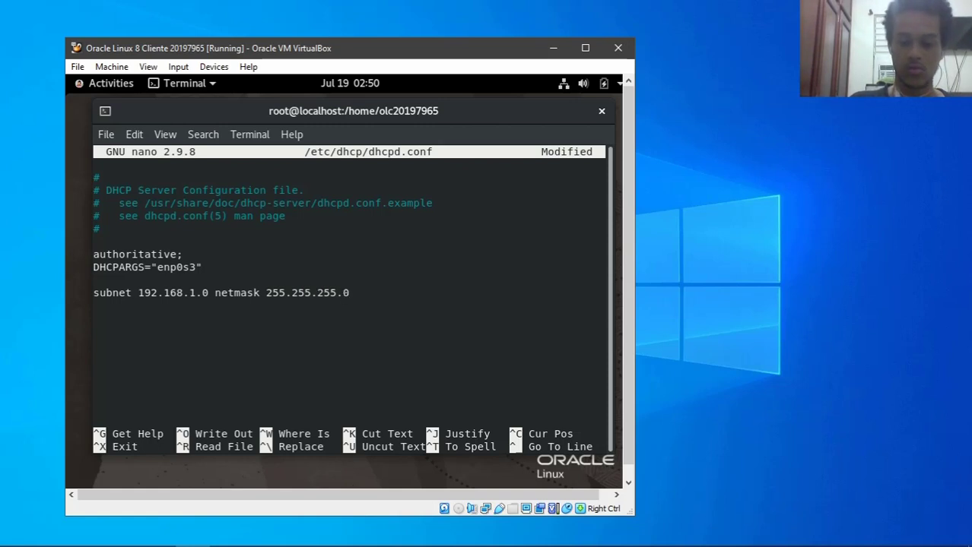
{"action": "key", "text": "Return"}
{"action": "key", "text": "Return"}
{"action": "key", "text": "Return"}
{"action": "key", "text": "Return"}
{"action": "key", "text": "Return"}
{"action": "type", "text": "}"}
{"action": "key", "text": "Left"}
- Add 'range 192.168.1.10 192.168.1.20' inside the subnet block
{"action": "key", "text": "Up"}
{"action": "key", "text": "Up"}
{"action": "key", "text": "Up"}
{"action": "key", "text": "Up"}
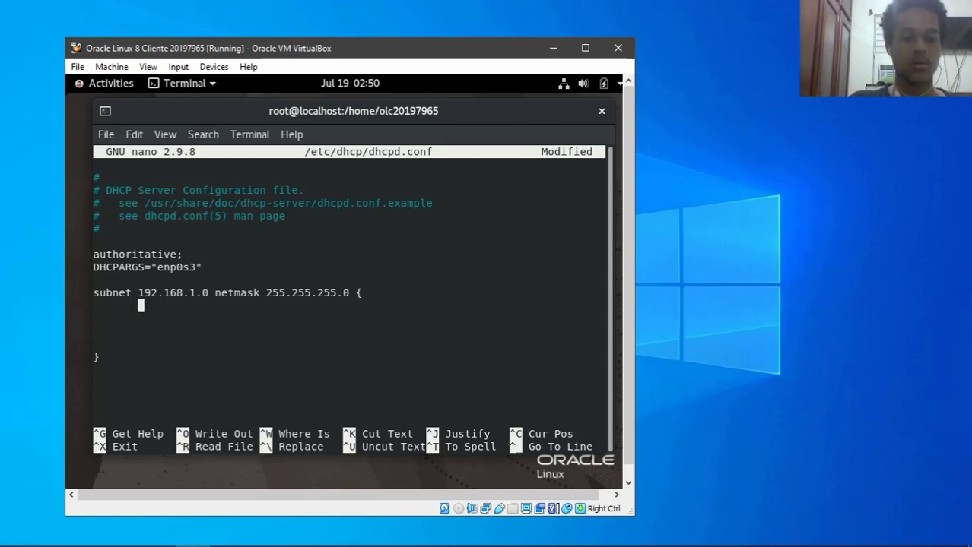
{"action": "type", "text": "range 192.11"}
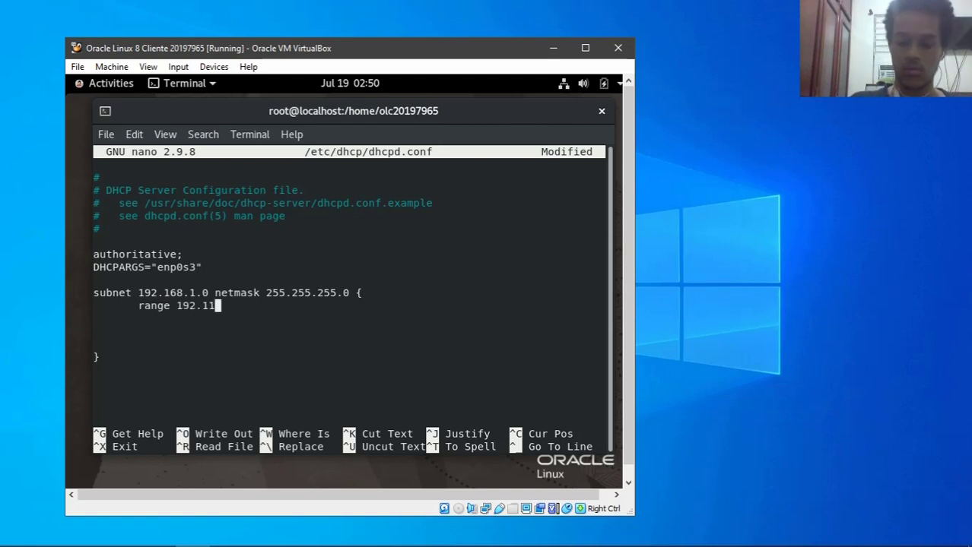
{"action": "key", "text": "BackSpace"}
{"action": "type", "text": "68.1."}
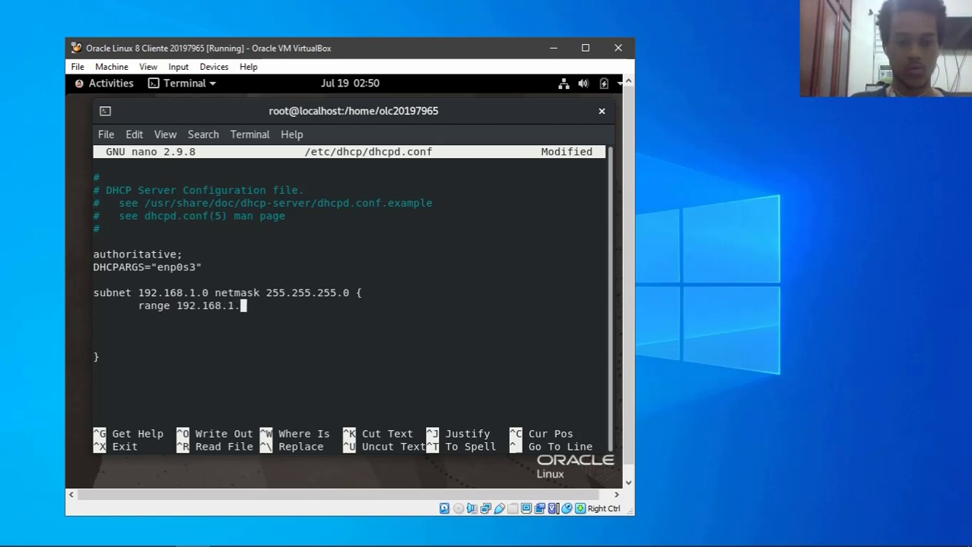
{"action": "type", "text": "10 "}
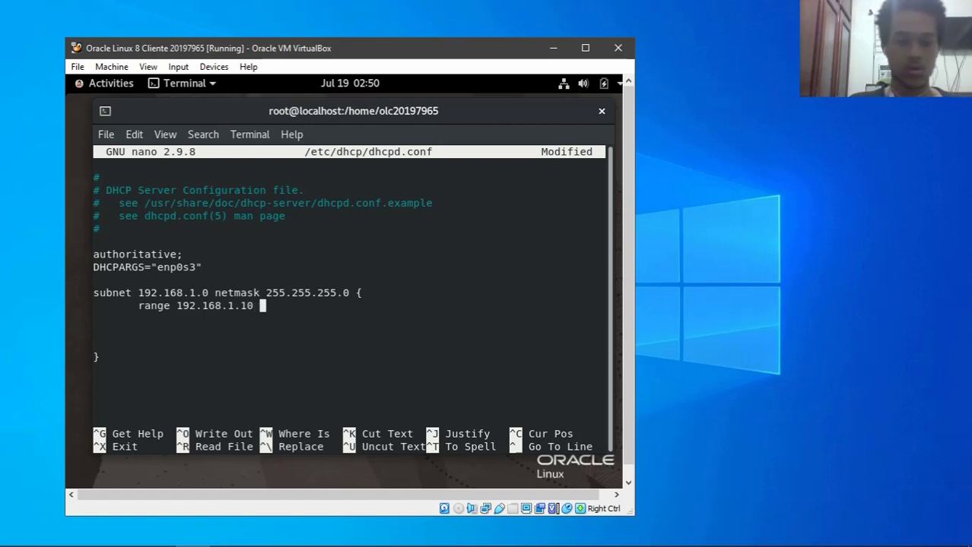
{"action": "type", "text": "192.16"}
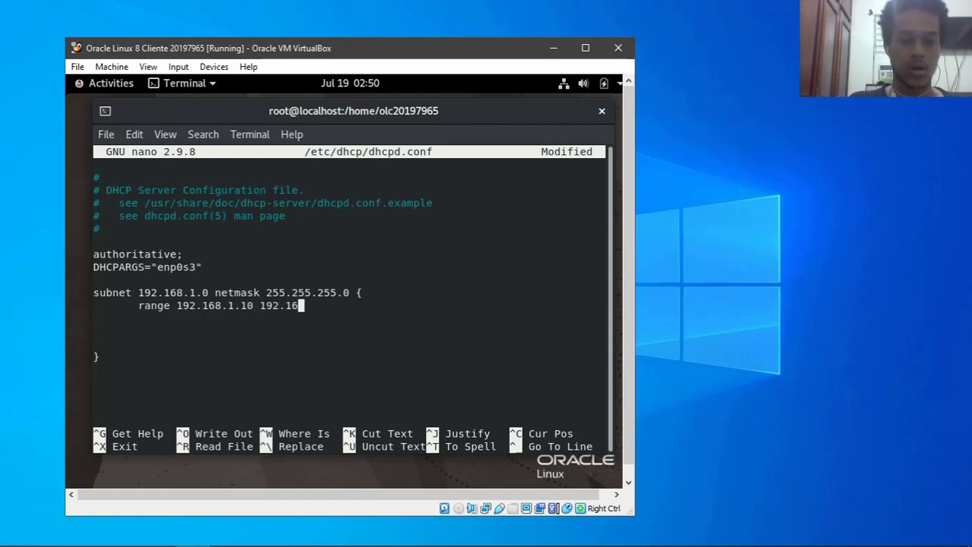
{"action": "type", "text": "8.1.50"}
{"action": "key", "text": "BackSpace"}
{"action": "key", "text": "BackSpace"}
{"action": "type", "text": "20"}
{"action": "key", "text": "Return"}
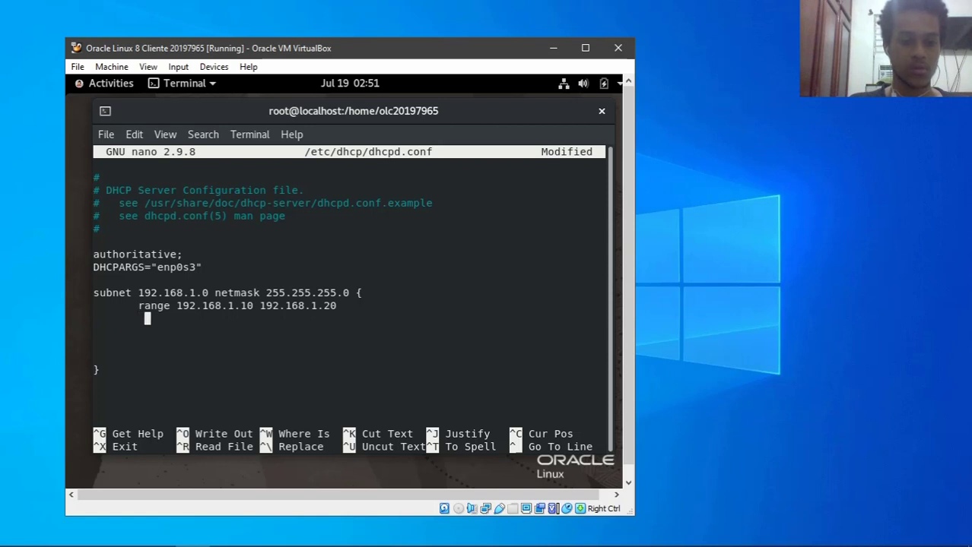
{"action": "key", "text": "BackSpace"}
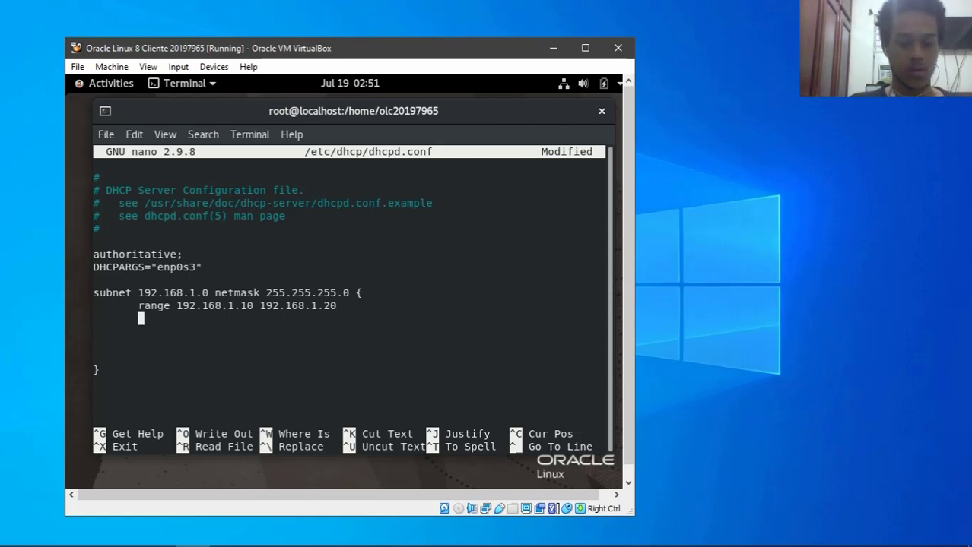
- Add 'option subnet-mask 255.255.255.0;' and end the range and DHCPARGS lines with semicolons
{"action": "type", "text": "optio"}
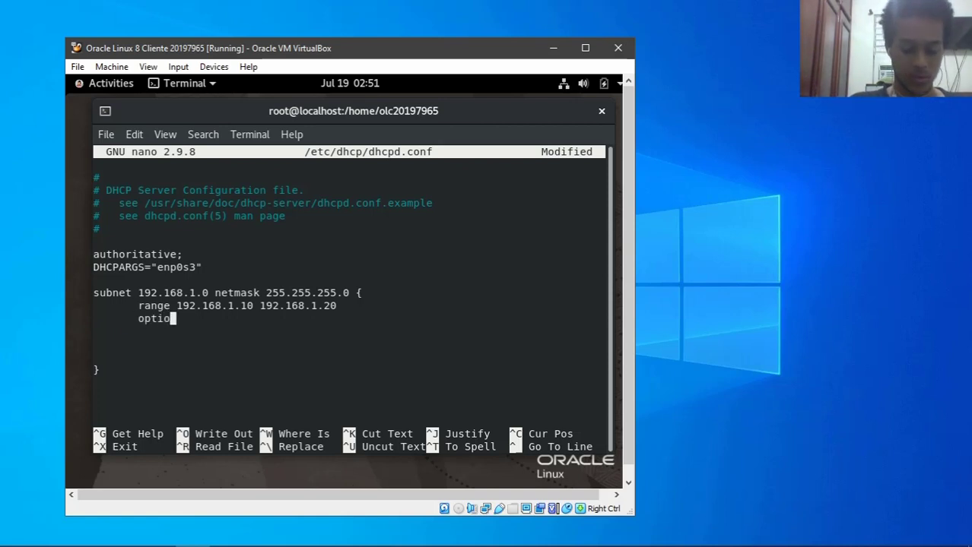
{"action": "type", "text": "n subnet"}
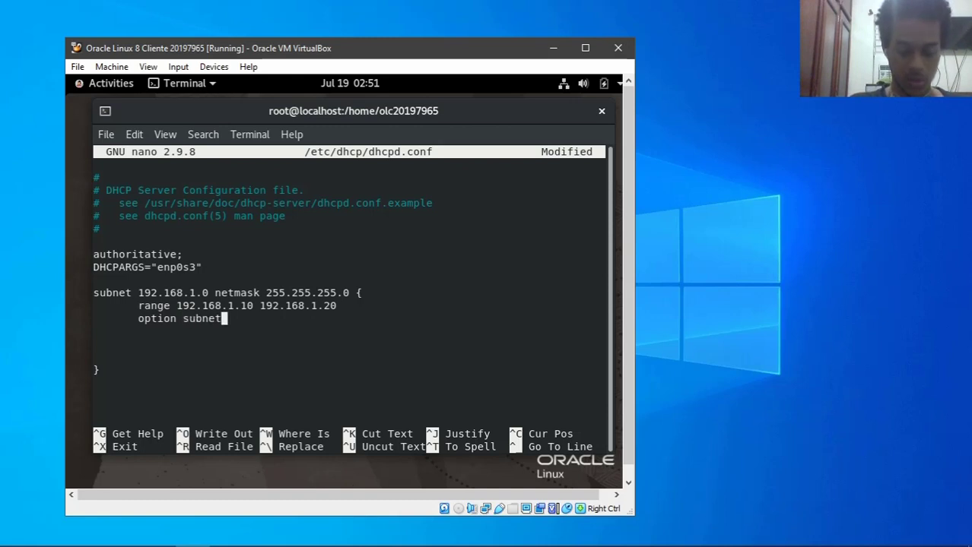
{"action": "type", "text": "-mask"}
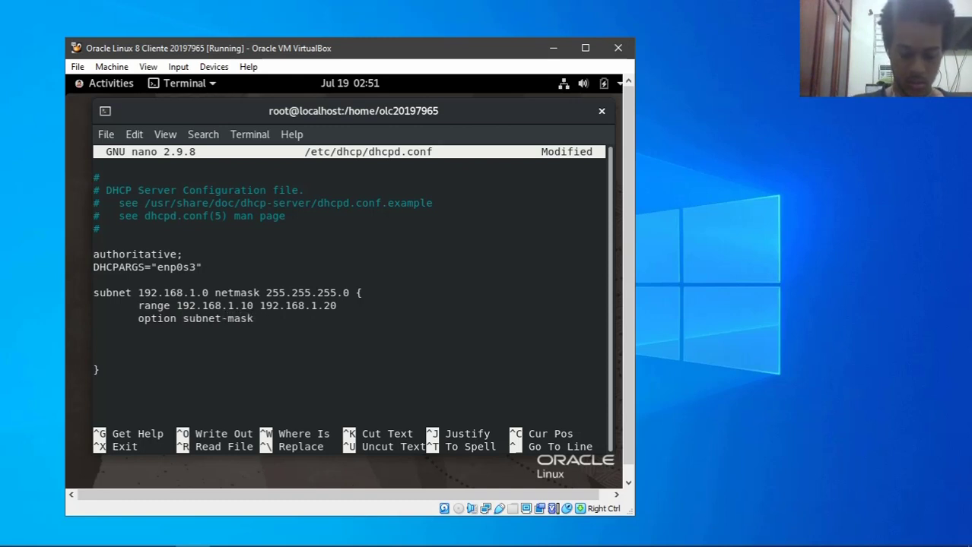
{"action": "type", "text": " 255.255."}
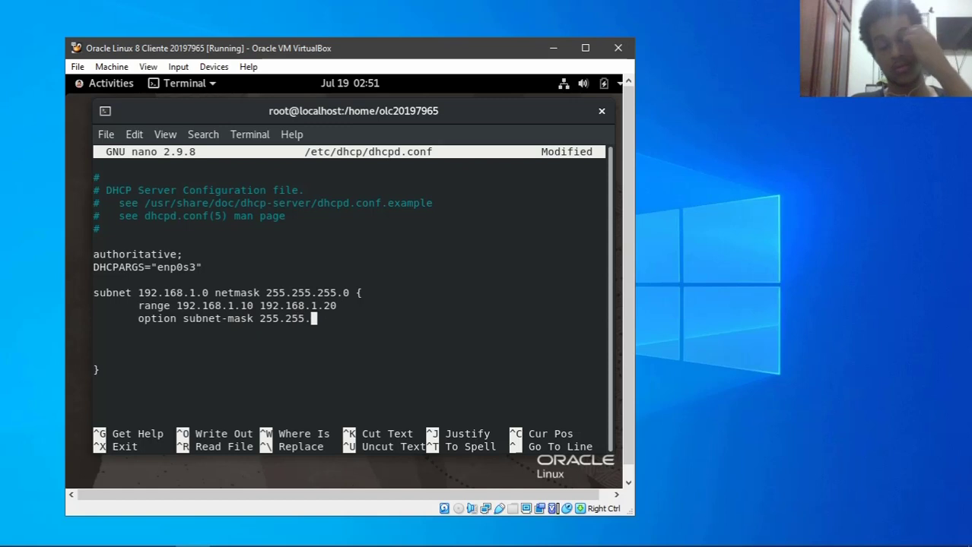
{"action": "type", "text": "255.0;"}
{"action": "key", "text": "Up"}
{"action": "type", "text": ";"}
{"action": "key", "text": "Up"}
{"action": "key", "text": "Up"}
{"action": "key", "text": "Up"}
{"action": "type", "text": ";"}
{"action": "key", "text": "Up"}
{"action": "key", "text": "Down"}
{"action": "key", "text": "Down"}
{"action": "key", "text": "Down"}
{"action": "key", "text": "Down"}
{"action": "key", "text": "Down"}
{"action": "key", "text": "Down"}
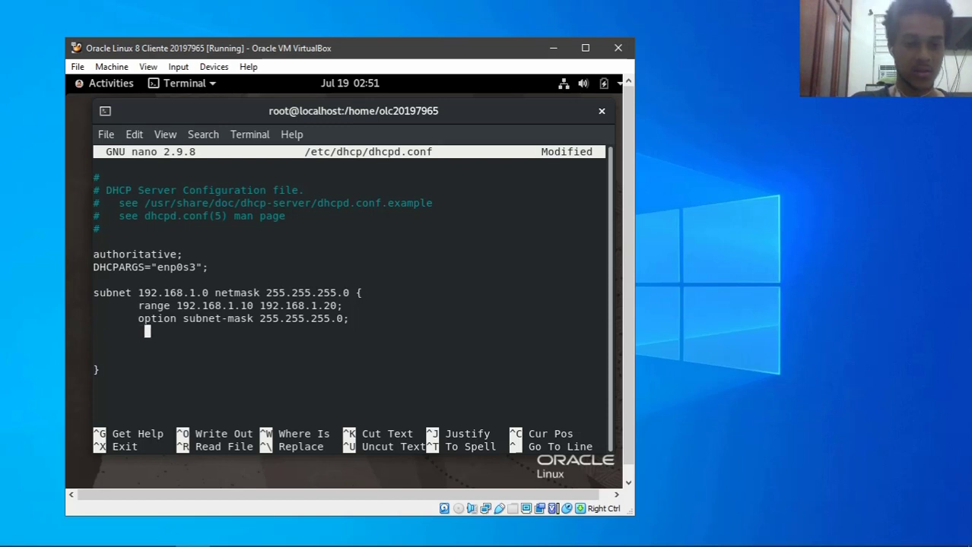
{"action": "key", "text": "BackSpace"}
- Add 'option routers 192.168.1.1;', 'next-server 192.168.1.5;' and 'filename "pxelinux.0' to the subnet
{"action": "type", "text": "option router"}
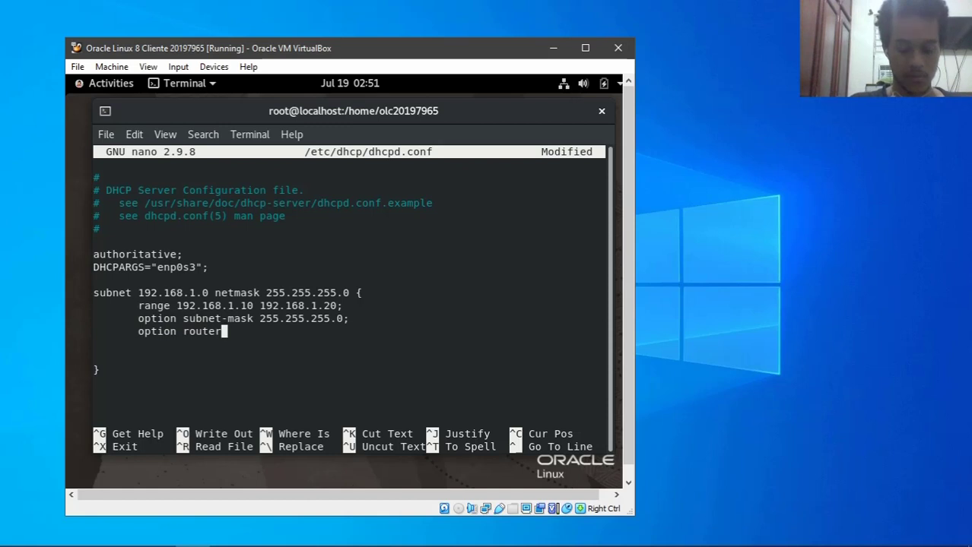
{"action": "type", "text": "s 192.168.1.1;"}
{"action": "key", "text": "Return"}
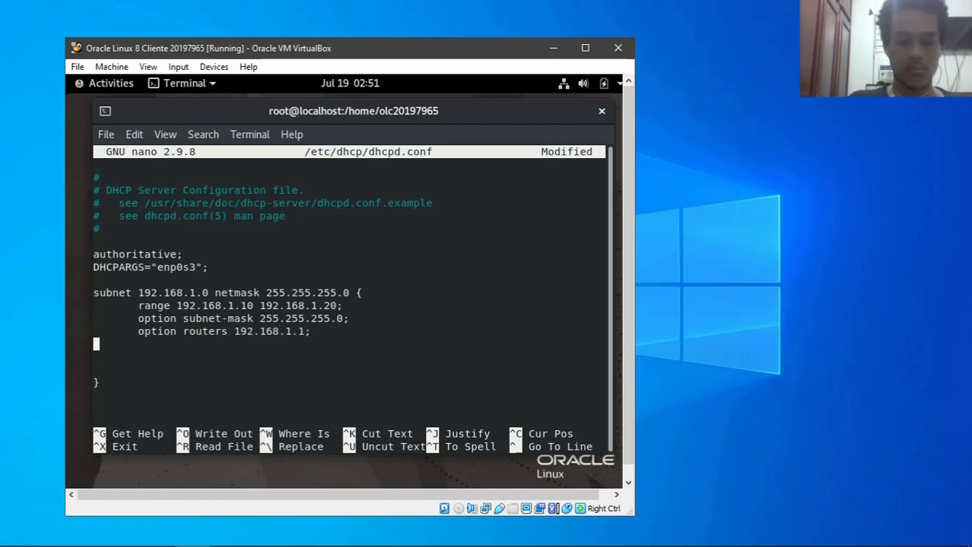
{"action": "key", "text": "Tab"}
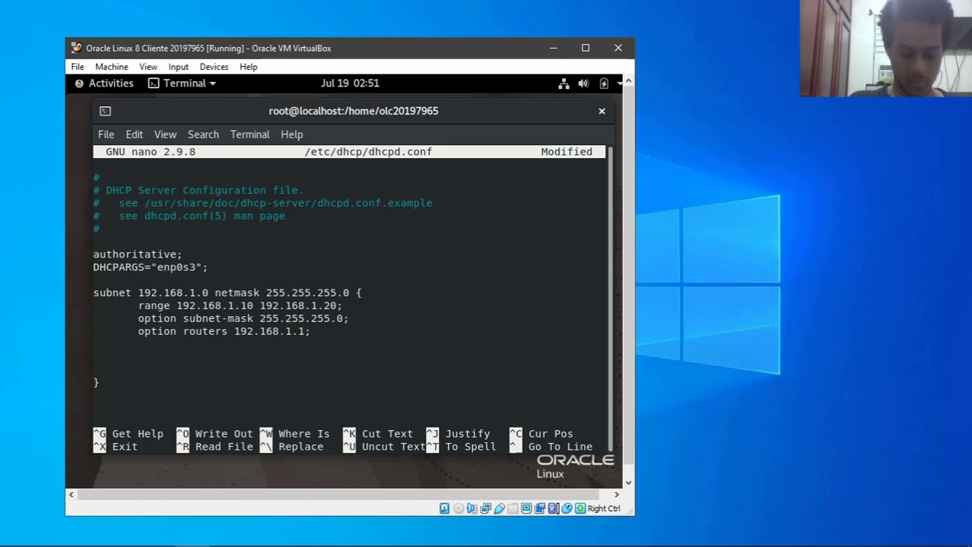
{"action": "type", "text": "opt"}
{"action": "key", "text": "BackSpace"}
{"action": "key", "text": "BackSpace"}
{"action": "key", "text": "BackSpace"}
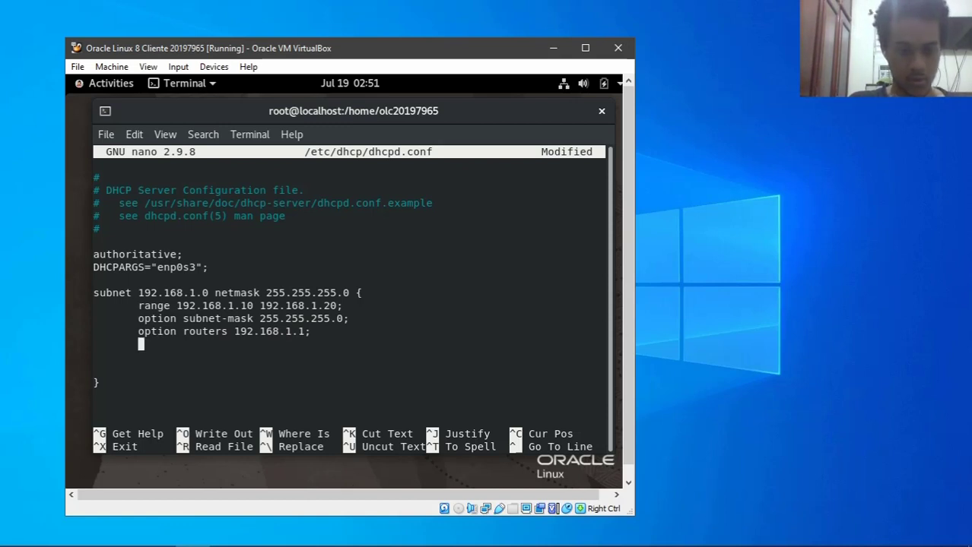
{"action": "type", "text": "n"}
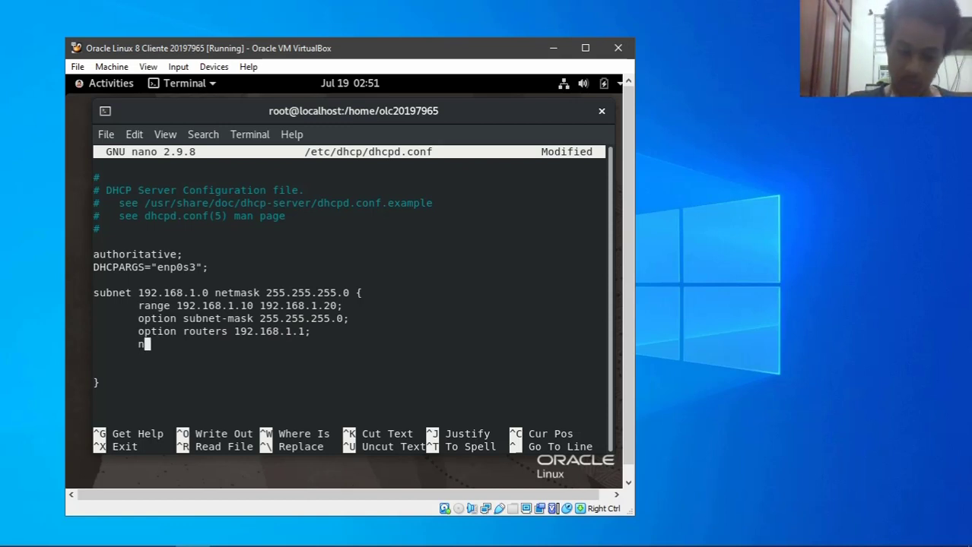
{"action": "type", "text": "ext-server"}
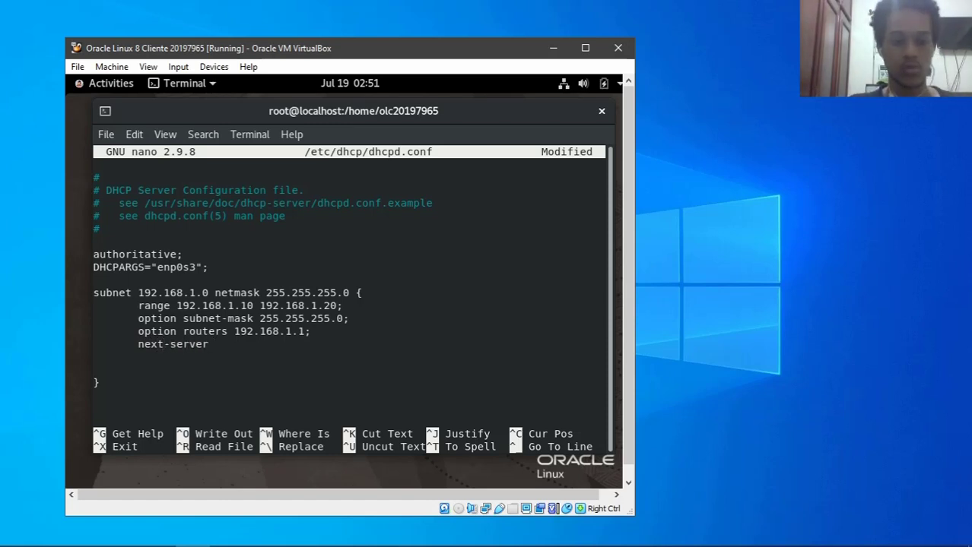
{"action": "type", "text": " 192.168.1.5;"}
{"action": "key", "text": "Return"}
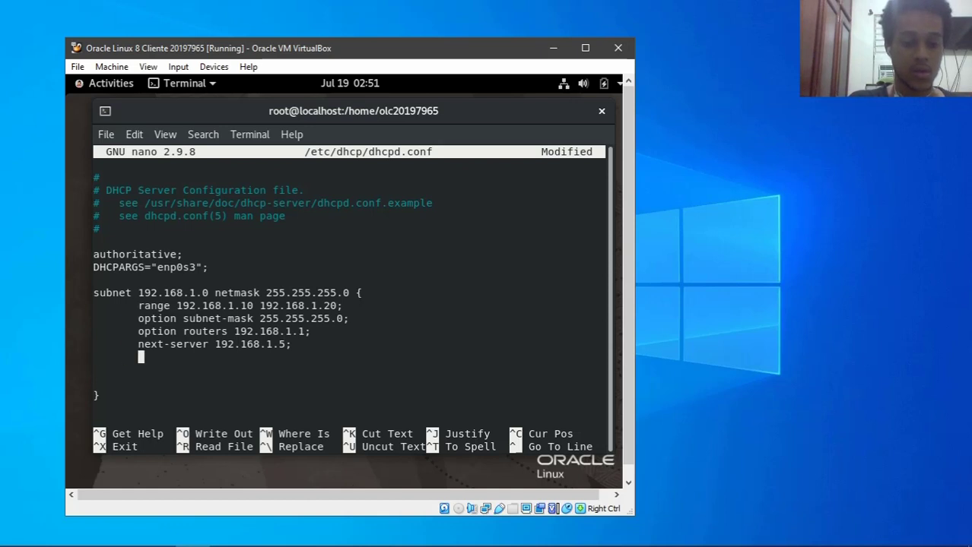
{"action": "type", "text": "filename "}
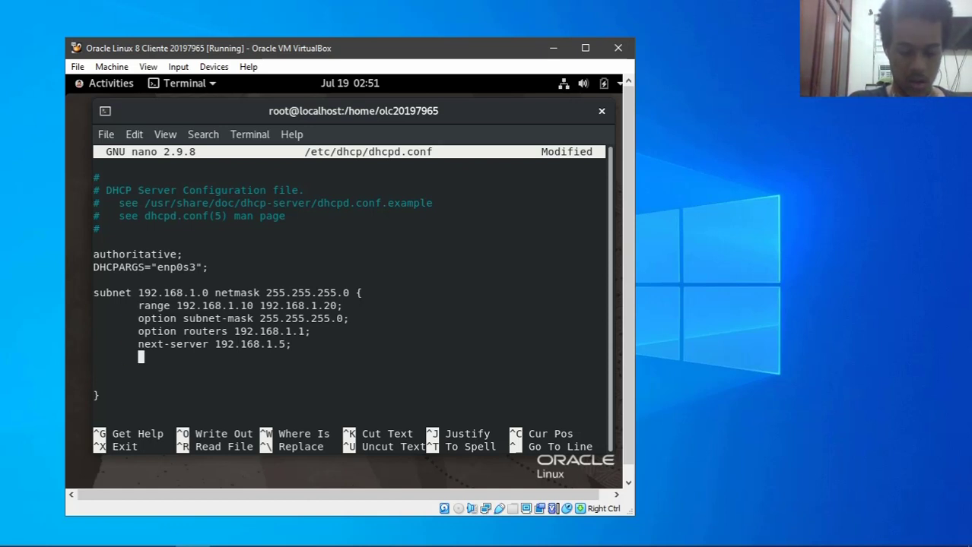
{"action": "type", "text": "\""}
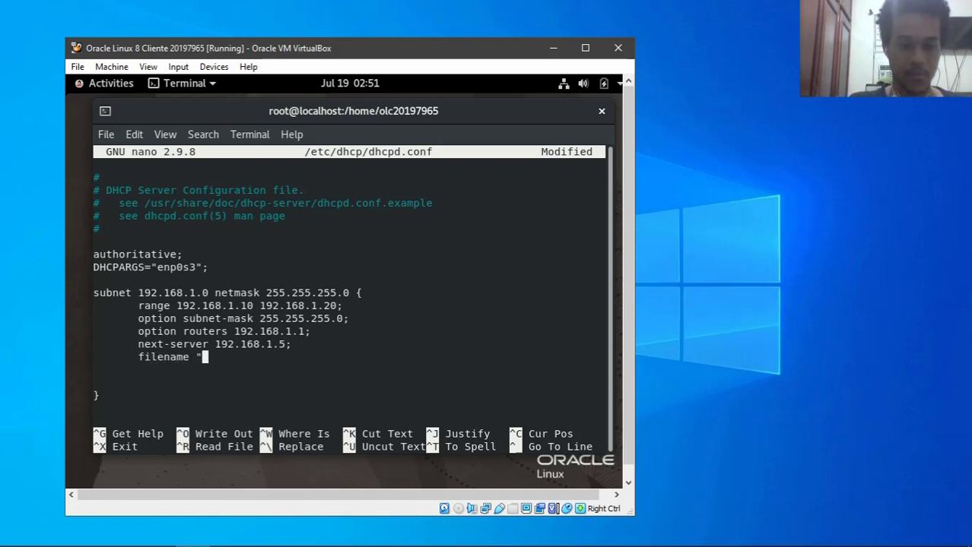
{"action": "type", "text": "pxelinux"}
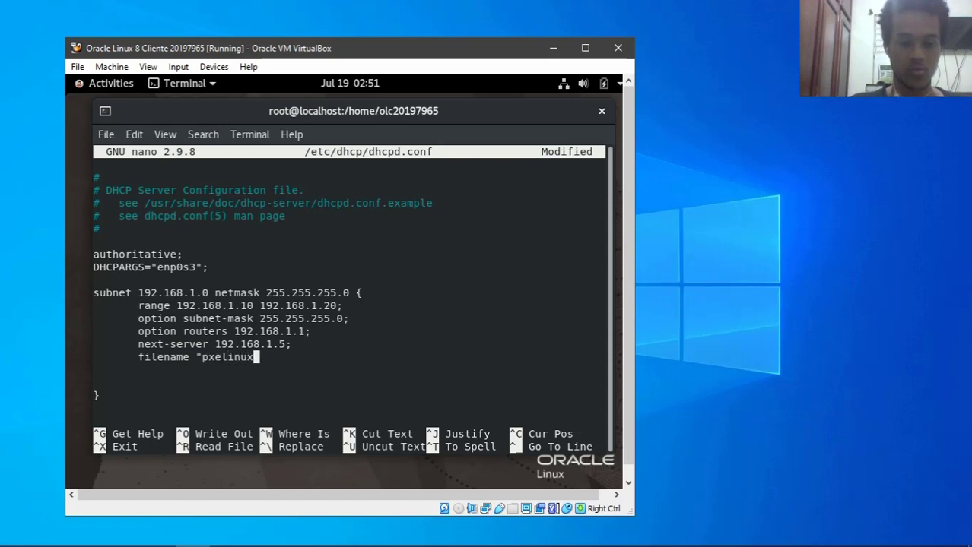
{"action": "type", "text": ".0"}
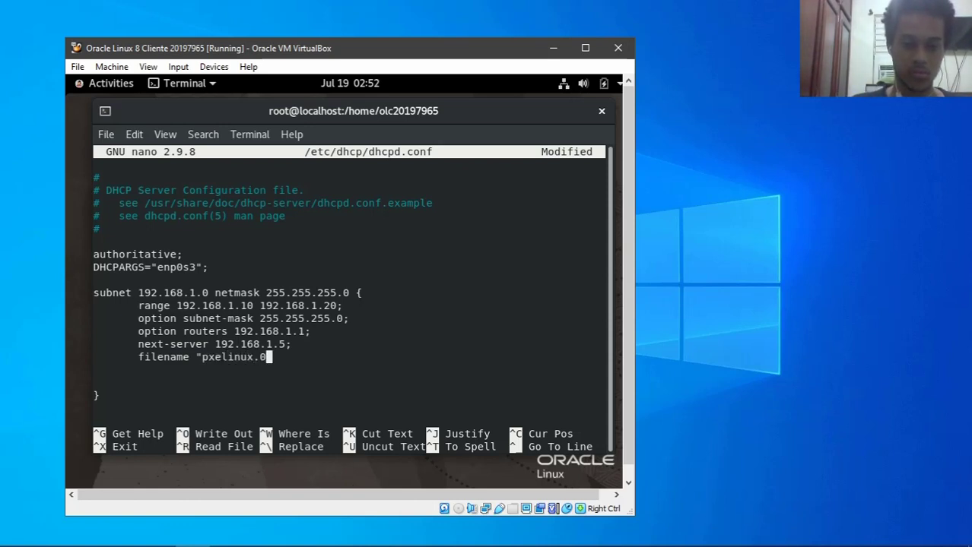
{"action": "type", "text": ";"}
{"action": "key", "text": "Tab"}
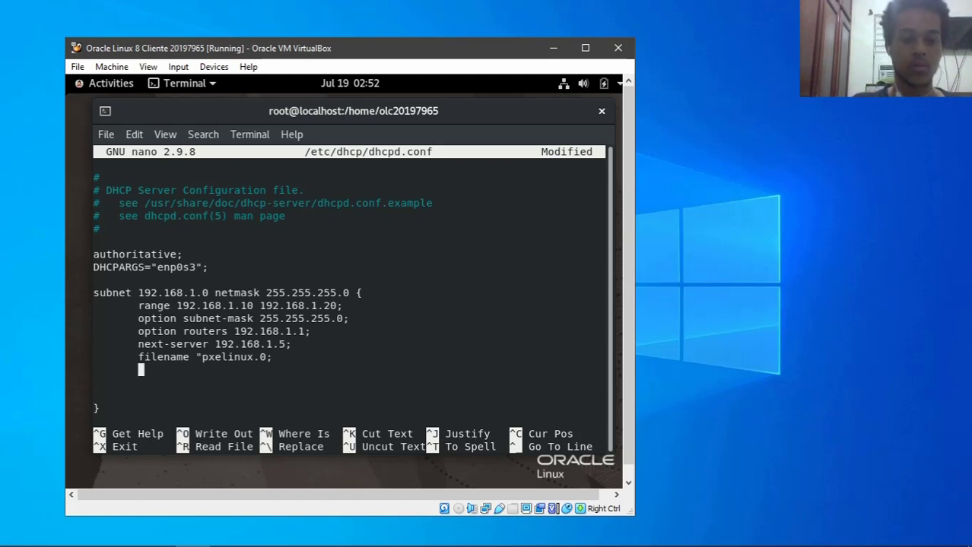
- Add 'default-lease-time 86400;' and 'max-lease-time 172800;' to the subnet block
{"action": "type", "text": "default-lease-time 84"}
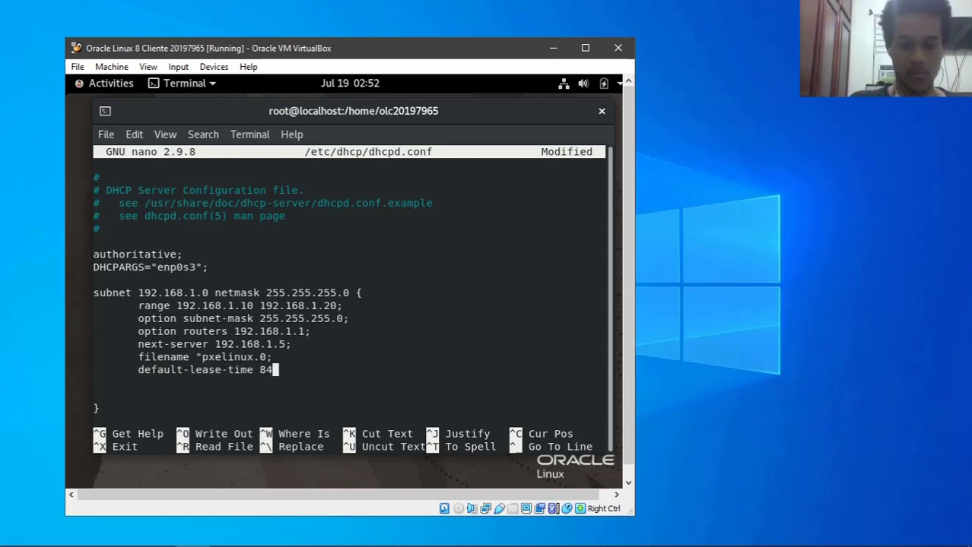
{"action": "type", "text": "6"}
{"action": "key", "text": "BackSpace"}
{"action": "key", "text": "BackSpace"}
{"action": "type", "text": "4"}
{"action": "key", "text": "BackSpace"}
{"action": "type", "text": "6400;"}
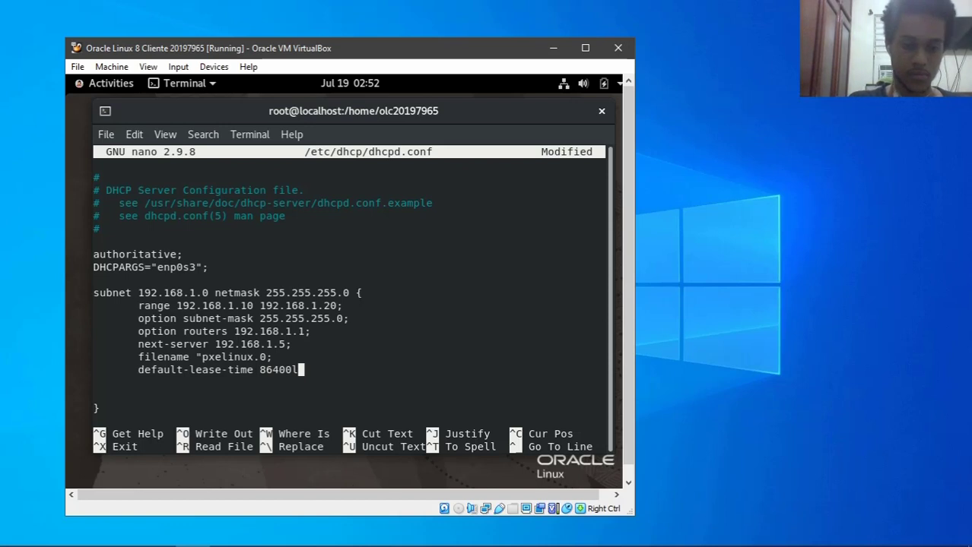
{"action": "key", "text": "Return"}
{"action": "key", "text": "Tab"}
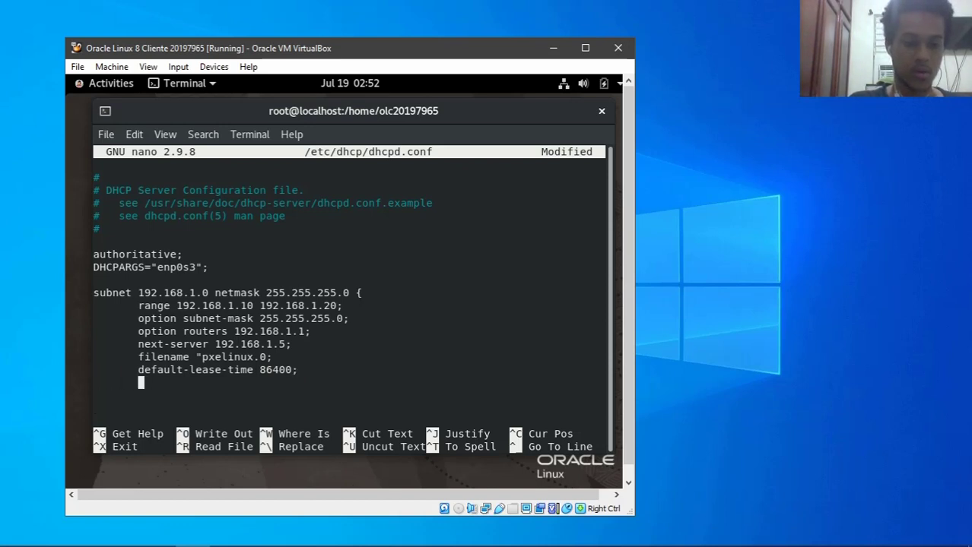
{"action": "type", "text": "max-lea"}
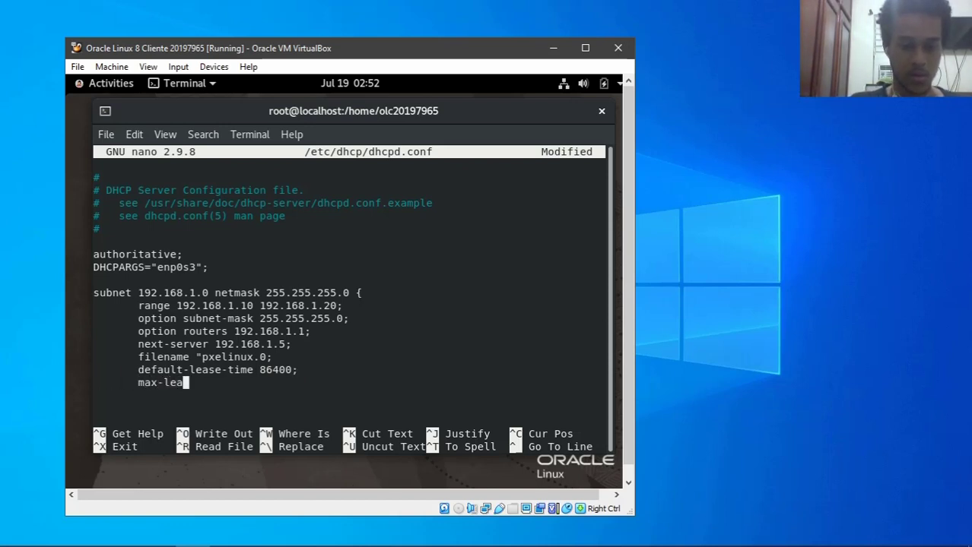
{"action": "type", "text": "se-time "}
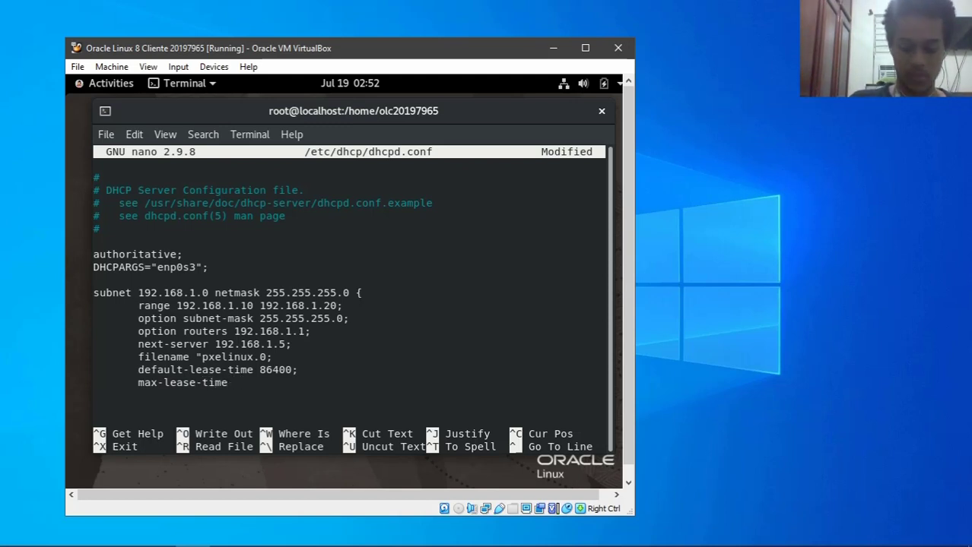
{"action": "type", "text": "172"}
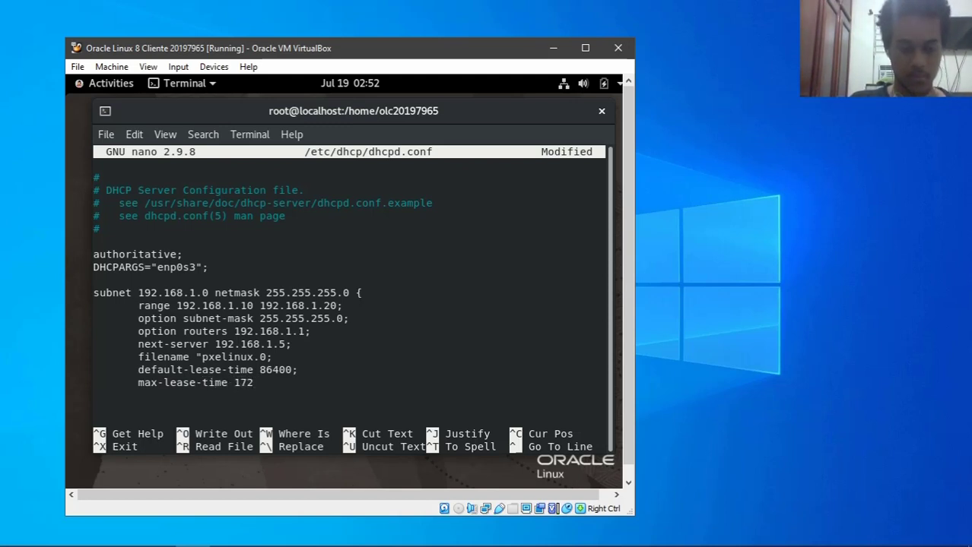
{"action": "type", "text": "800;"}
- Close the subnet block with a brace and save dhcpd.conf under the same name
{"action": "key", "text": "Return"}
{"action": "key", "text": "Return"}
{"action": "type", "text": "}"}
{"action": "key", "text": "BackSpace"}
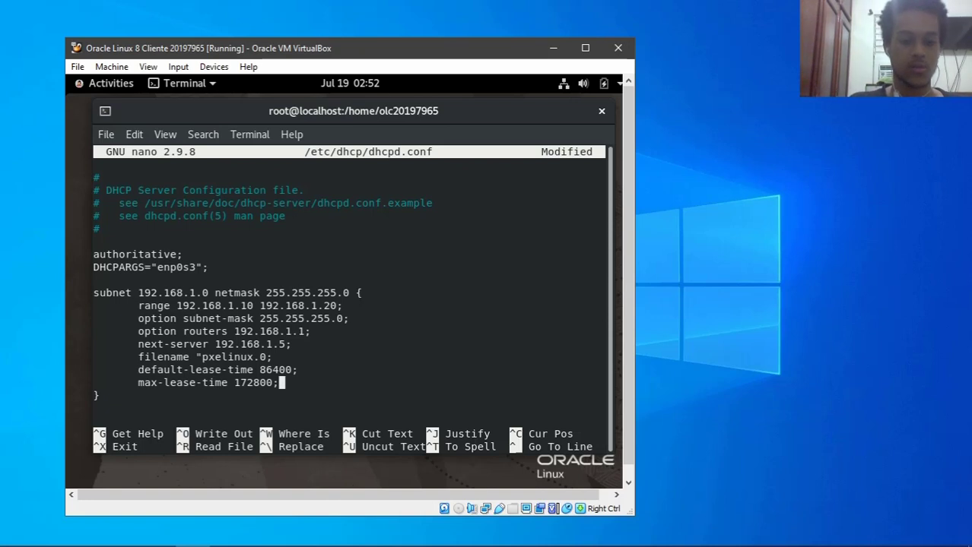
{"action": "key", "text": "ctrl+o"}
{"action": "key", "text": "Return"}
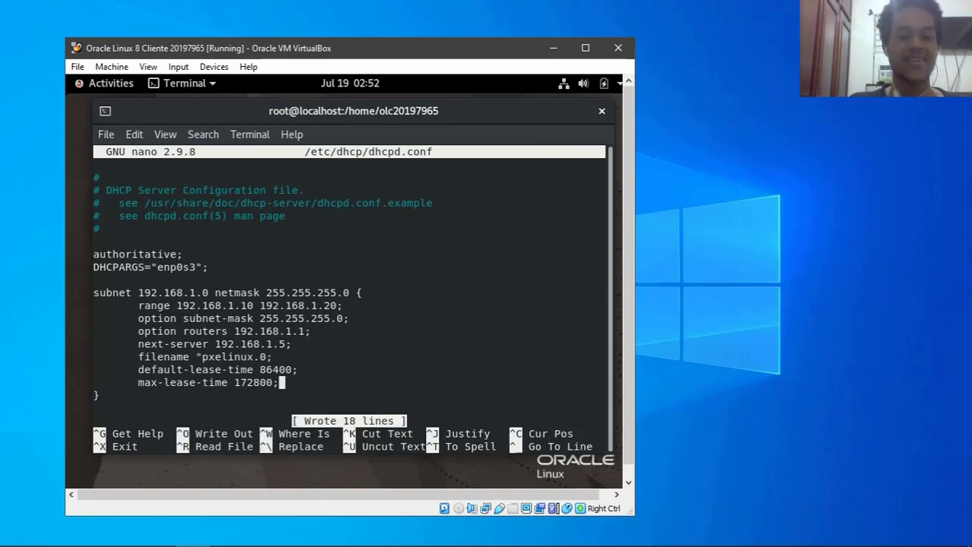
- Leave nano and copy /usr/share/syslinux/* recursively into /var/lib/tftpboot/
{"action": "key", "text": "ctrl+x"}
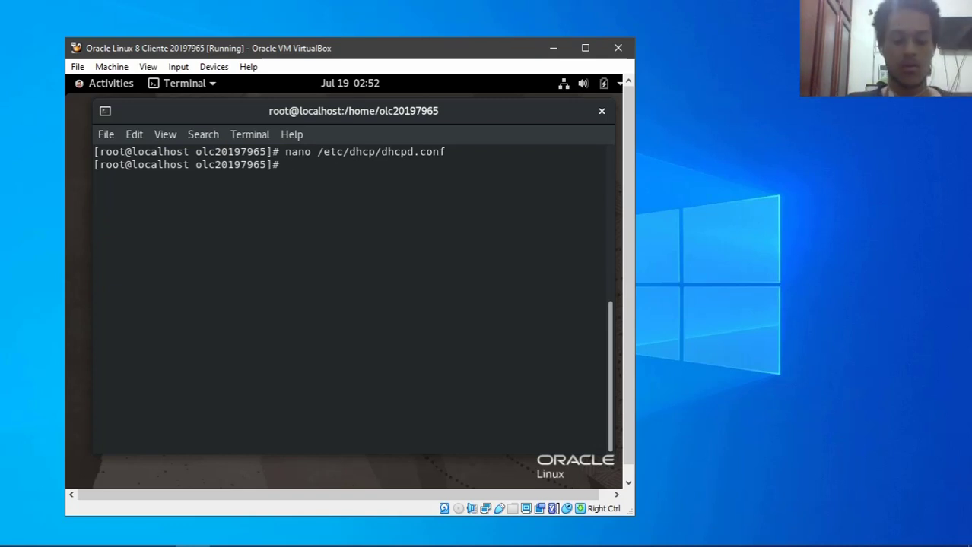
{"action": "type", "text": "cp -rv /us"}
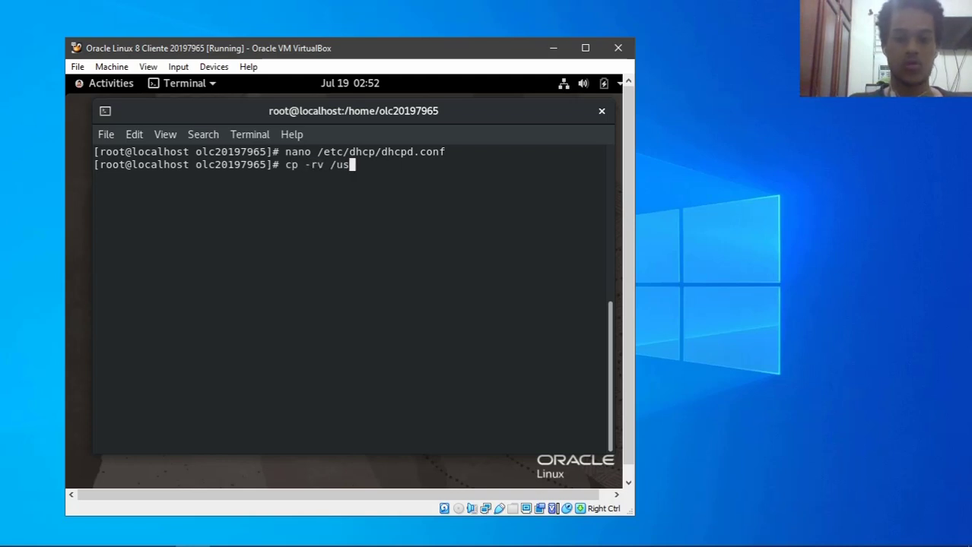
{"action": "type", "text": "r/share/sysl"}
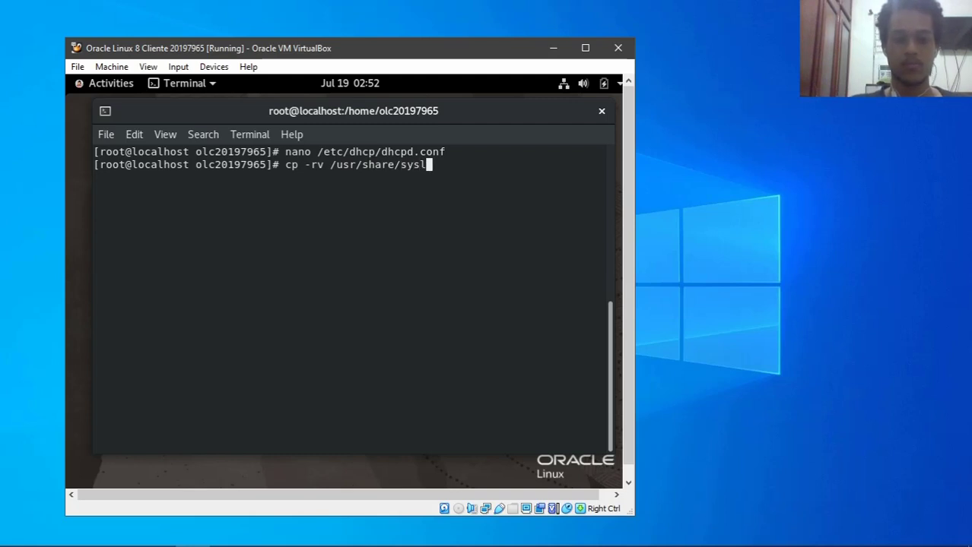
{"action": "key", "text": "Tab"}
{"action": "type", "text": "* "}
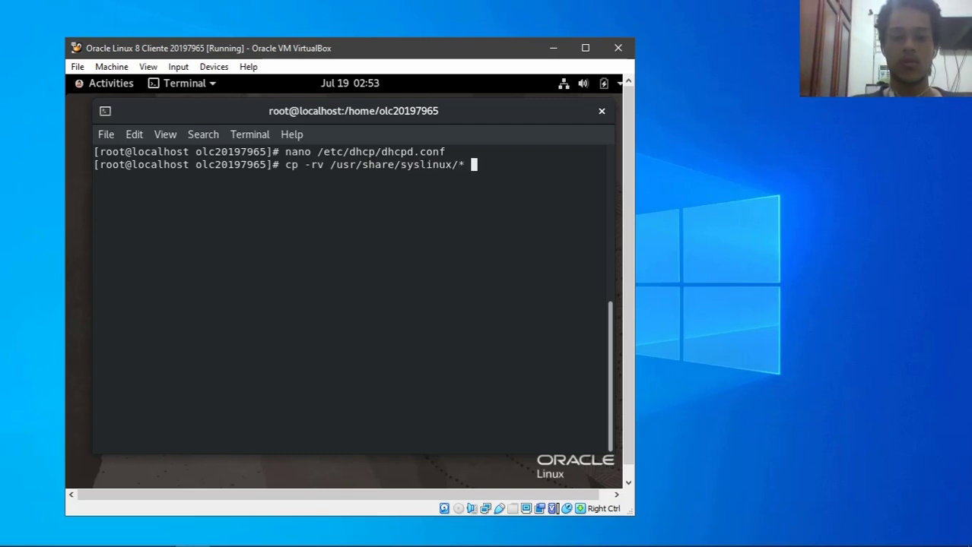
{"action": "type", "text": "/var/"}
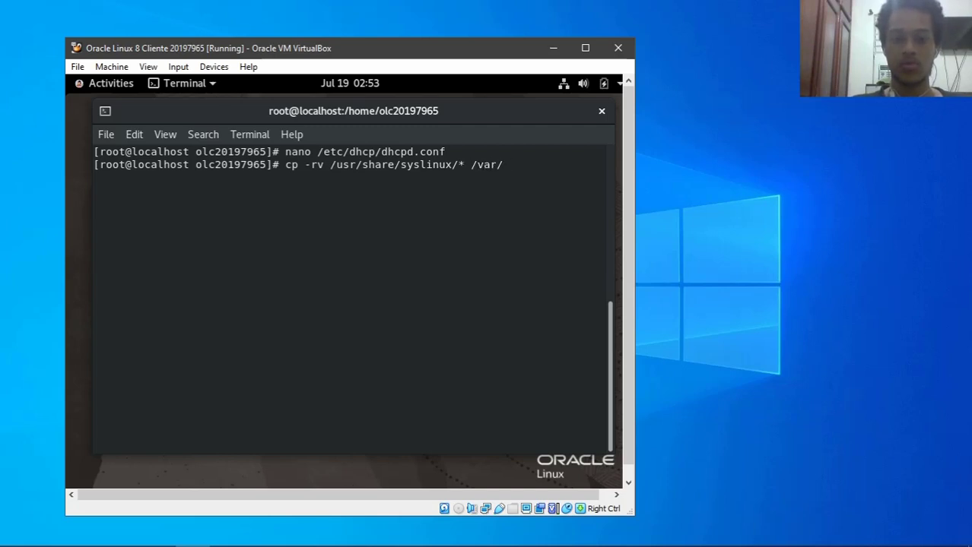
{"action": "type", "text": "lib/tf"}
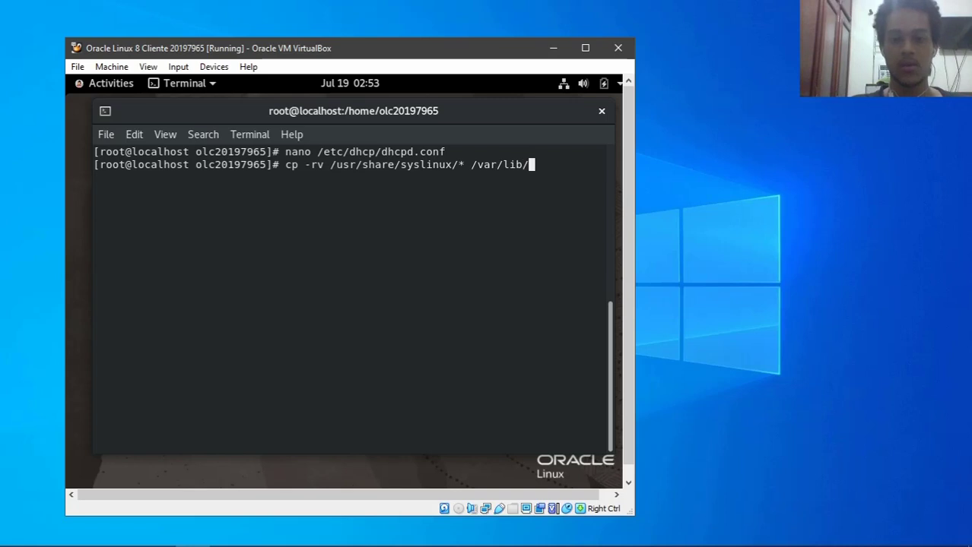
{"action": "key", "text": "Tab"}
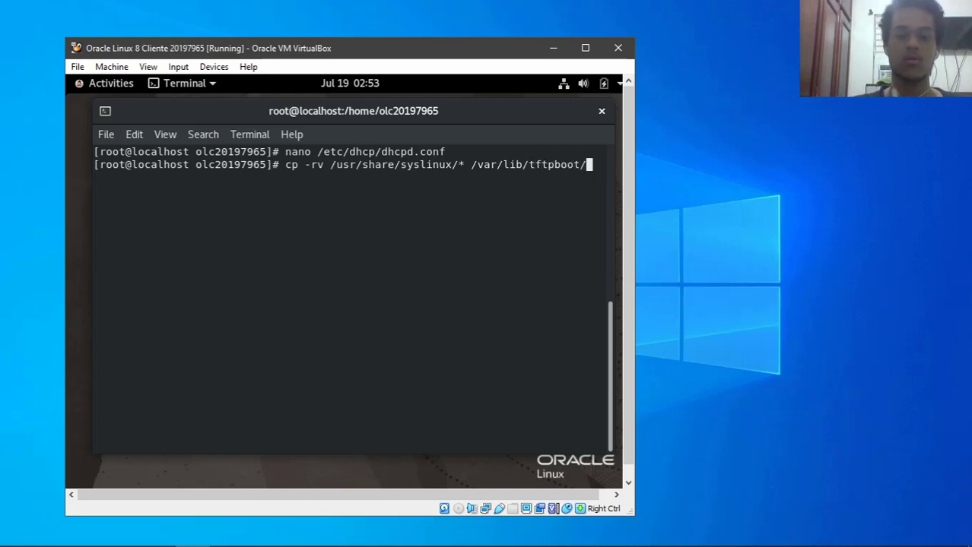
{"action": "key", "text": "Return"}
- Clear the terminal and change into /var/lib/tftpboot
{"action": "type", "text": "clear"}
{"action": "key", "text": "Return"}
{"action": "type", "text": "cd"}
{"action": "key", "text": "Up"}
{"action": "key", "text": "Up"}
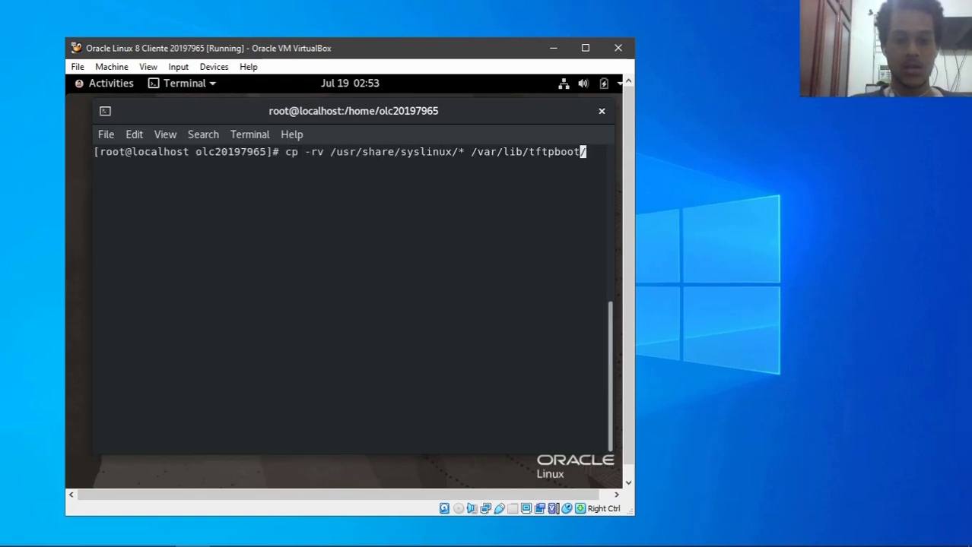
{"action": "key", "text": "Left"}
{"action": "key", "text": "Left"}
{"action": "key", "text": "Left"}
{"action": "key", "text": "Left"}
{"action": "key", "text": "Left"}
{"action": "key", "text": "Left"}
{"action": "key", "text": "Left"}
{"action": "key", "text": "Left"}
{"action": "key", "text": "Left"}
{"action": "key", "text": "Left"}
{"action": "key", "text": "Left"}
{"action": "key", "text": "Left"}
{"action": "key", "text": "Left"}
{"action": "key", "text": "Left"}
{"action": "key", "text": "Left"}
{"action": "key", "text": "Left"}
{"action": "key", "text": "Left"}
{"action": "key", "text": "Left"}
{"action": "key", "text": "BackSpace"}
{"action": "key", "text": "BackSpace"}
{"action": "key", "text": "BackSpace"}
{"action": "key", "text": "BackSpace"}
{"action": "key", "text": "BackSpace"}
{"action": "key", "text": "BackSpace"}
{"action": "key", "text": "BackSpace"}
{"action": "key", "text": "BackSpace"}
{"action": "key", "text": "BackSpace"}
{"action": "key", "text": "BackSpace"}
{"action": "key", "text": "BackSpace"}
{"action": "key", "text": "BackSpace"}
{"action": "key", "text": "BackSpace"}
{"action": "key", "text": "BackSpace"}
{"action": "key", "text": "BackSpace"}
{"action": "key", "text": "BackSpace"}
{"action": "key", "text": "BackSpace"}
{"action": "key", "text": "BackSpace"}
{"action": "key", "text": "BackSpace"}
{"action": "key", "text": "BackSpace"}
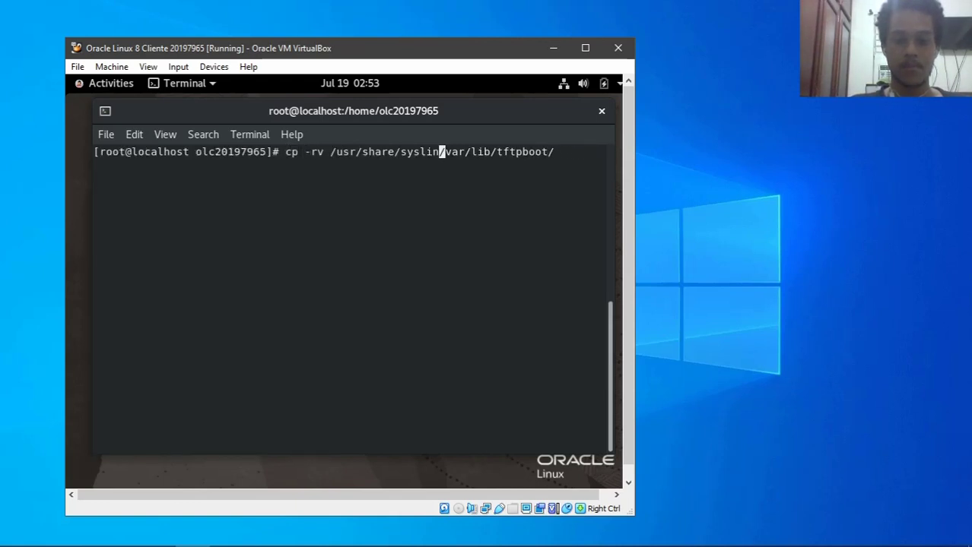
{"action": "type", "text": "d"}
{"action": "key", "text": "Return"}
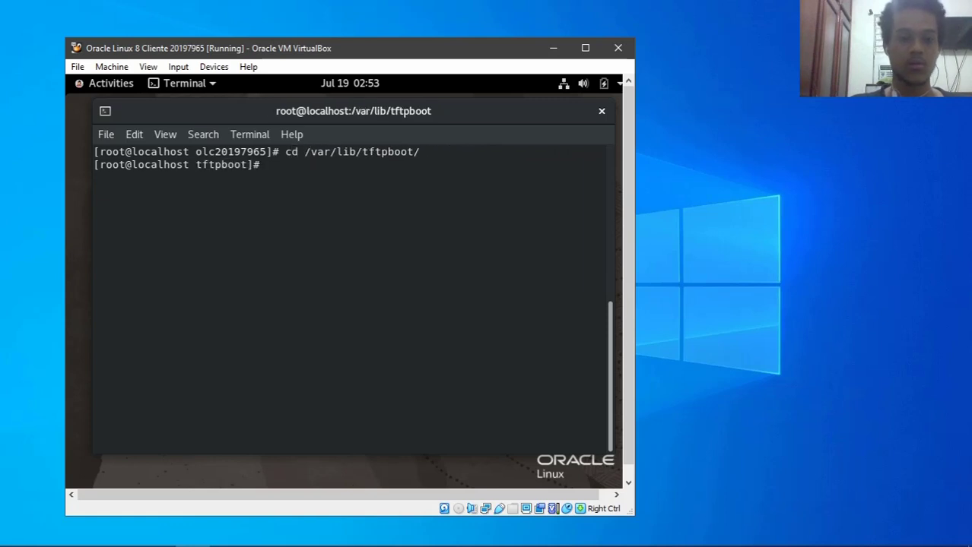
- Run ls in tftpboot, then mkdir -p oraclegraph and mkdir -p pxelinux.cfg
{"action": "type", "text": "ls"}
{"action": "key", "text": "Return"}
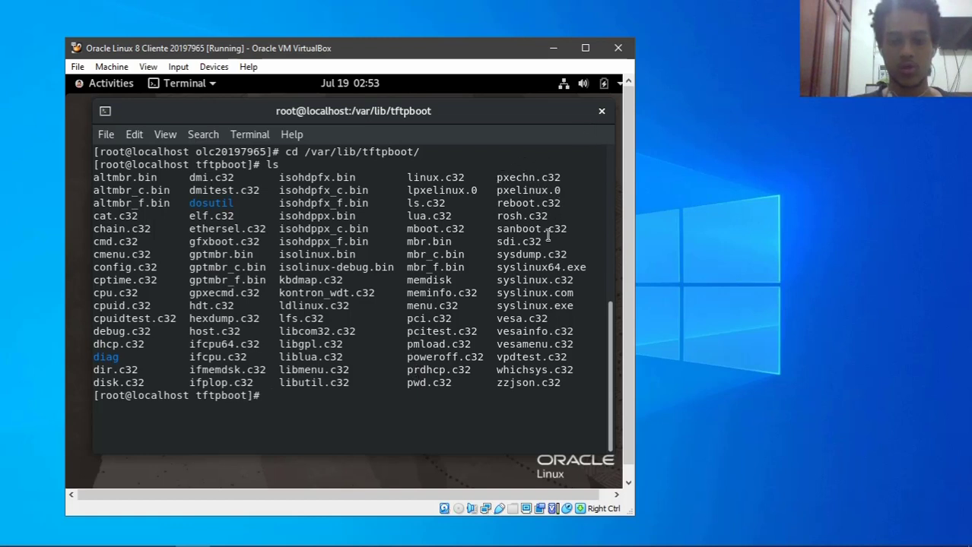
{"action": "type", "text": "mk"}
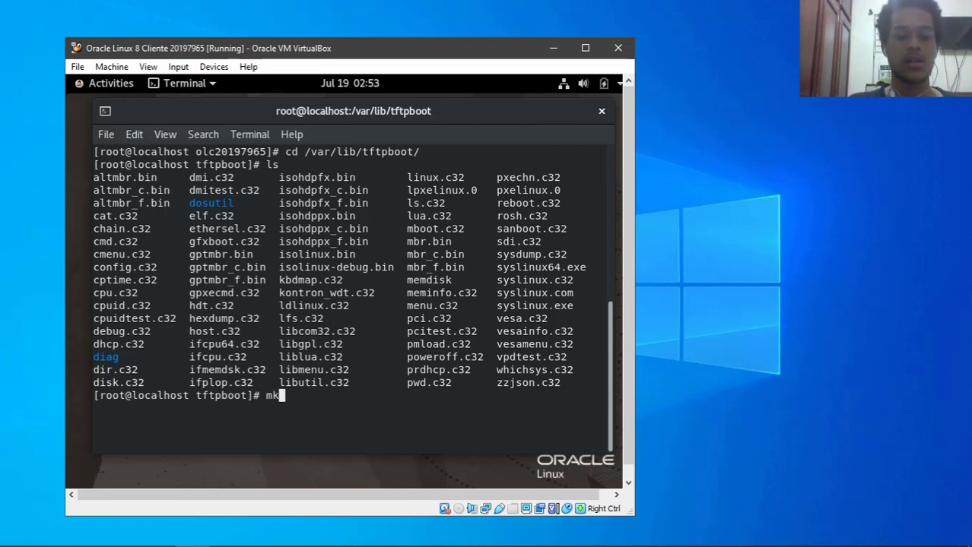
{"action": "type", "text": "dir -p"}
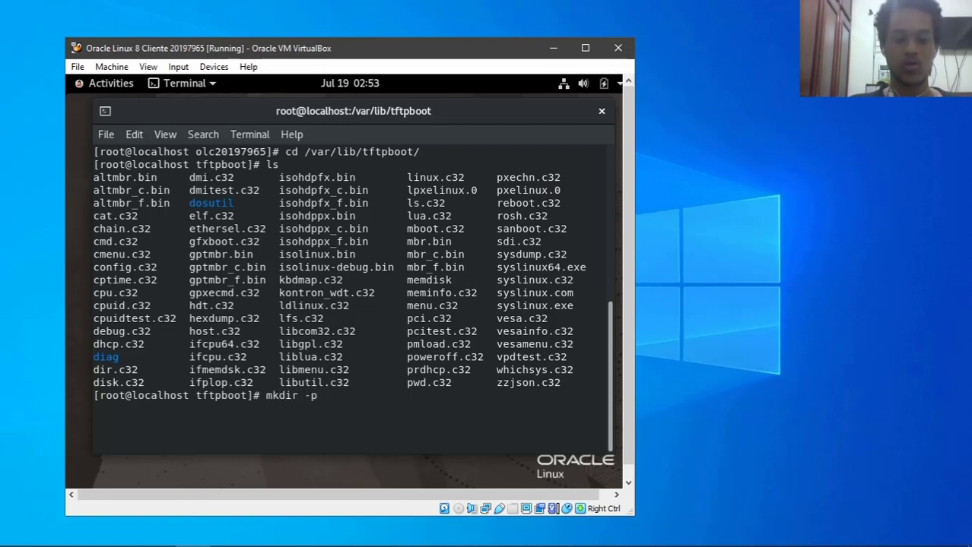
{"action": "type", "text": " oracle"}
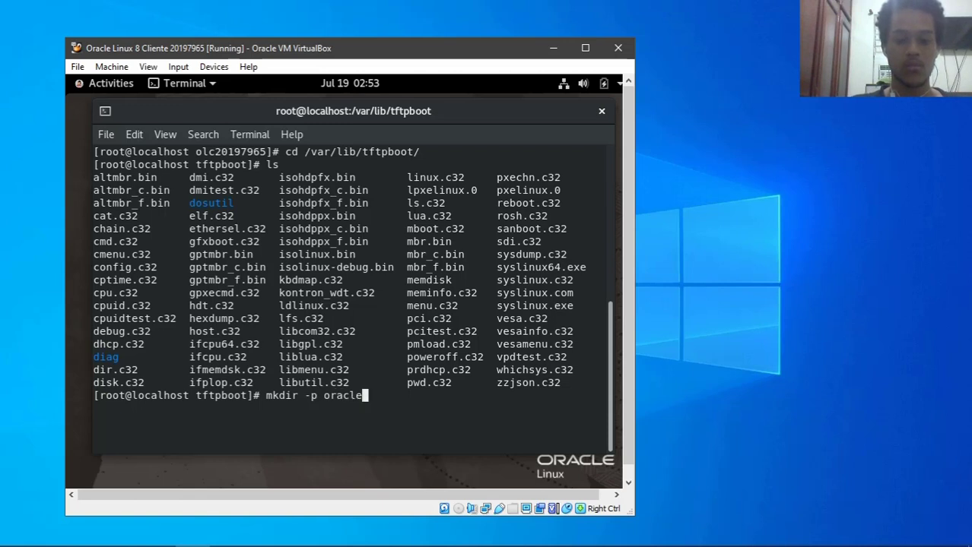
{"action": "type", "text": "graph"}
{"action": "key", "text": "Return"}
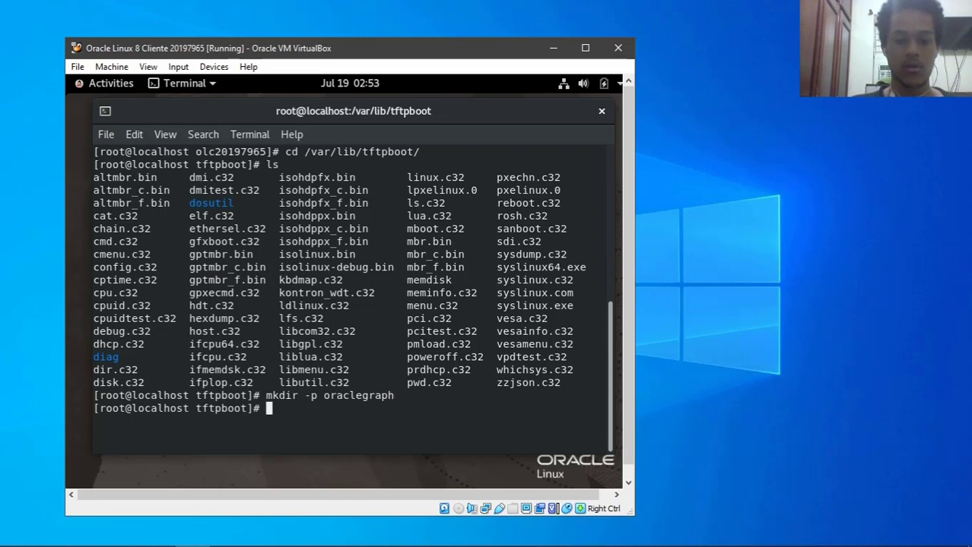
{"action": "key", "text": "Up"}
{"action": "key", "text": "BackSpace"}
{"action": "key", "text": "BackSpace"}
{"action": "key", "text": "BackSpace"}
{"action": "key", "text": "BackSpace"}
{"action": "key", "text": "BackSpace"}
{"action": "key", "text": "BackSpace"}
{"action": "key", "text": "BackSpace"}
{"action": "key", "text": "BackSpace"}
{"action": "key", "text": "BackSpace"}
{"action": "key", "text": "BackSpace"}
{"action": "key", "text": "BackSpace"}
{"action": "type", "text": "pxelinux"}
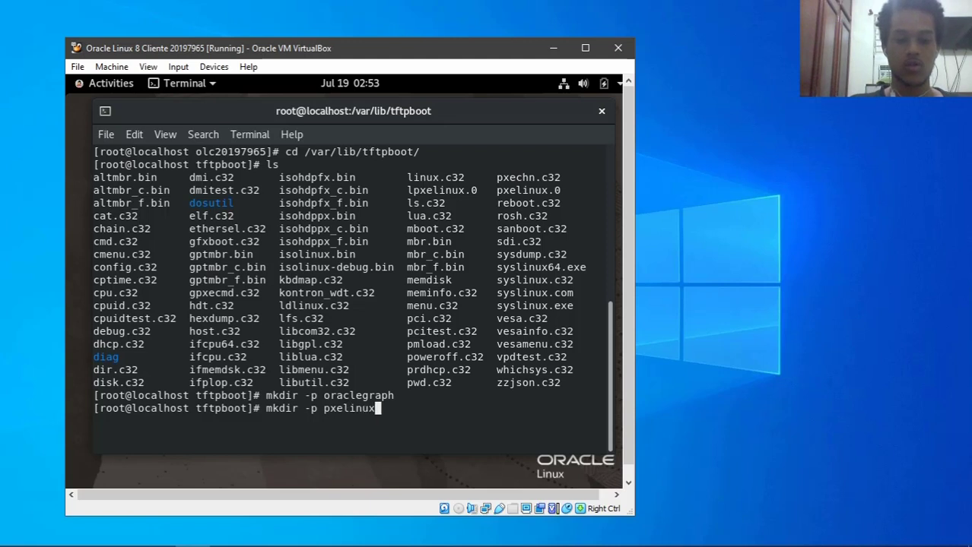
{"action": "type", "text": "."}
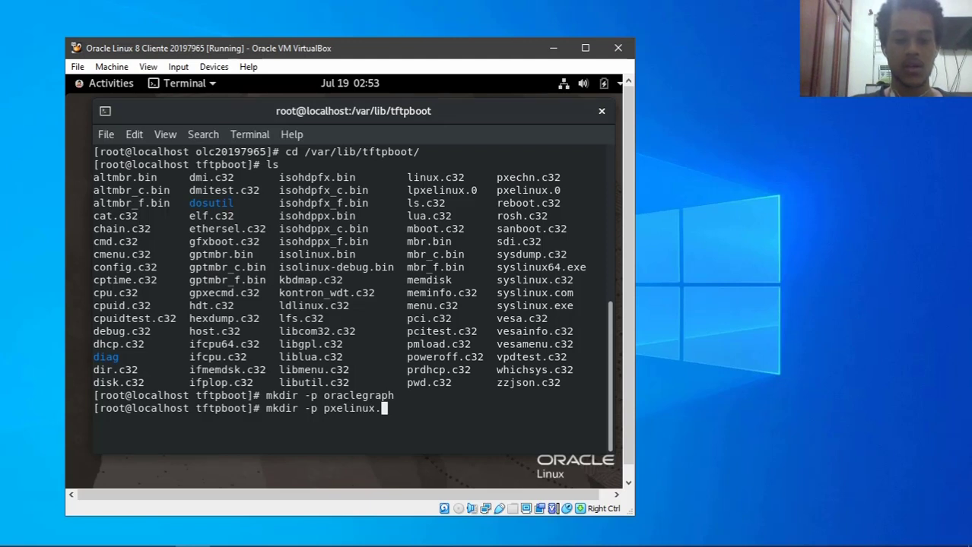
{"action": "type", "text": "cfg"}
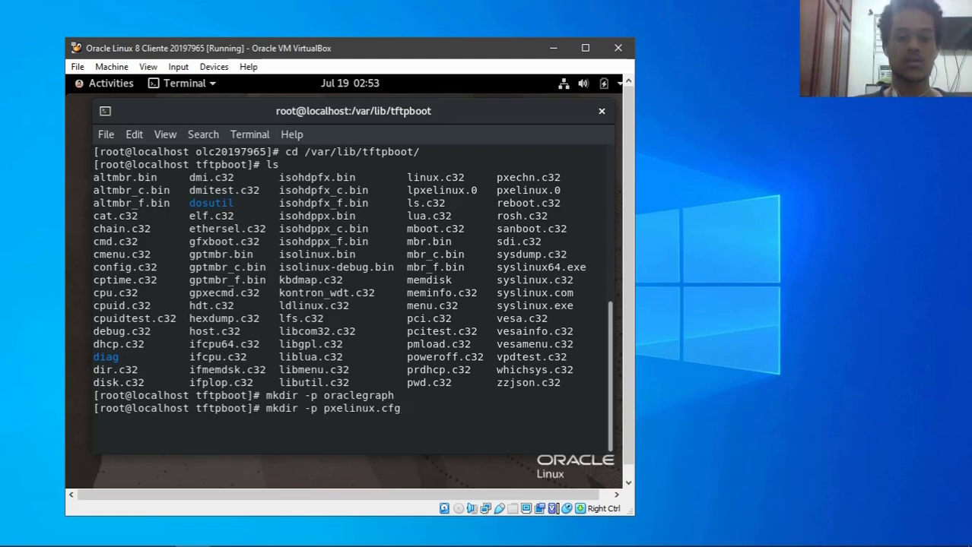
{"action": "key", "text": "Return"}
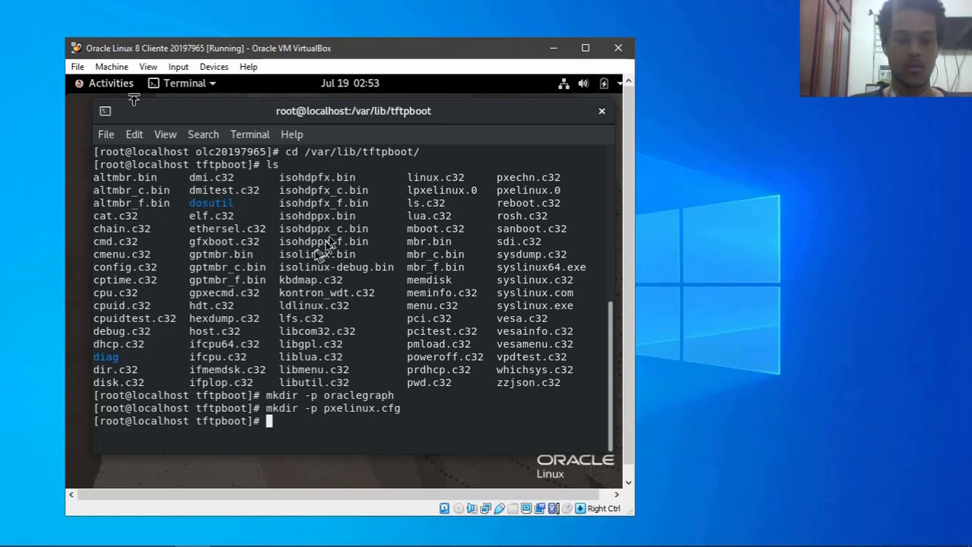
- Check the VM's device menu without changing anything, then clear the terminal
{"action": "left_click", "coordinate": [214, 66]}
{"action": "mouse_move", "coordinate": [260, 85]}
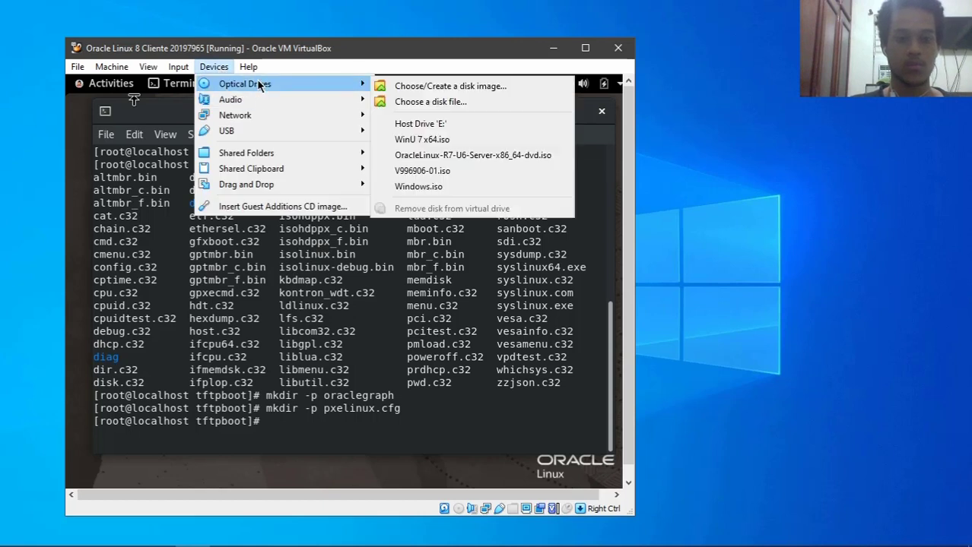
{"action": "left_click", "coordinate": [410, 170]}
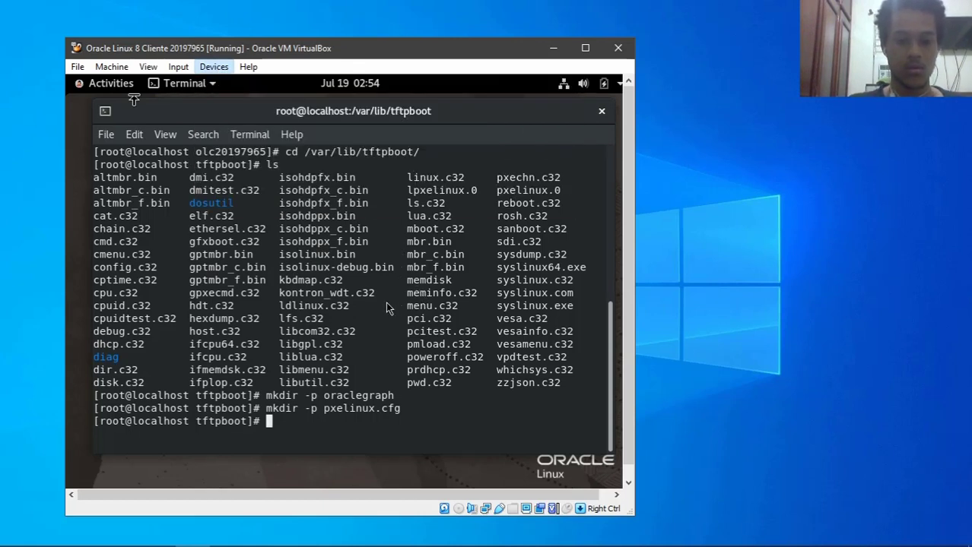
{"action": "type", "text": "cd /e"}
{"action": "key", "text": "BackSpace"}
{"action": "key", "text": "BackSpace"}
{"action": "key", "text": "BackSpace"}
{"action": "key", "text": "BackSpace"}
{"action": "key", "text": "BackSpace"}
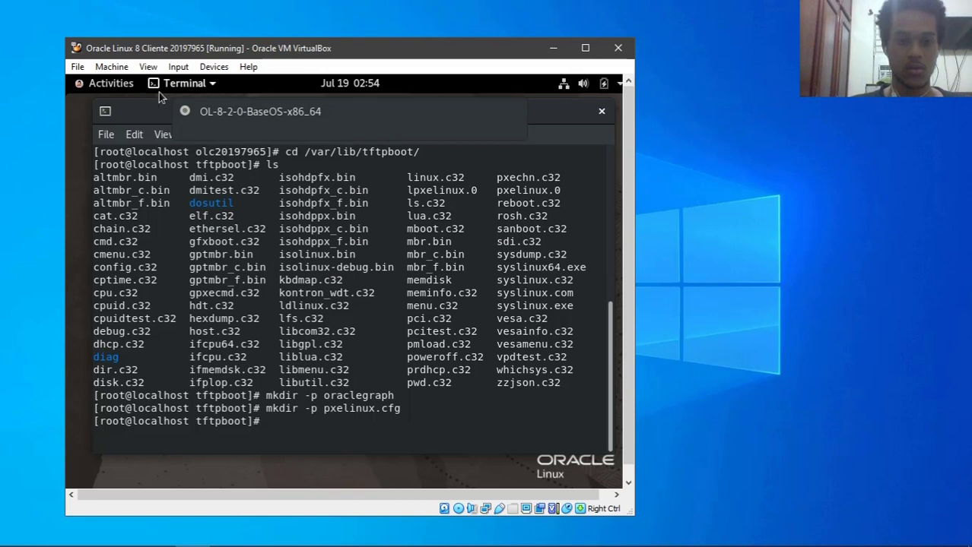
{"action": "type", "text": "cd"}
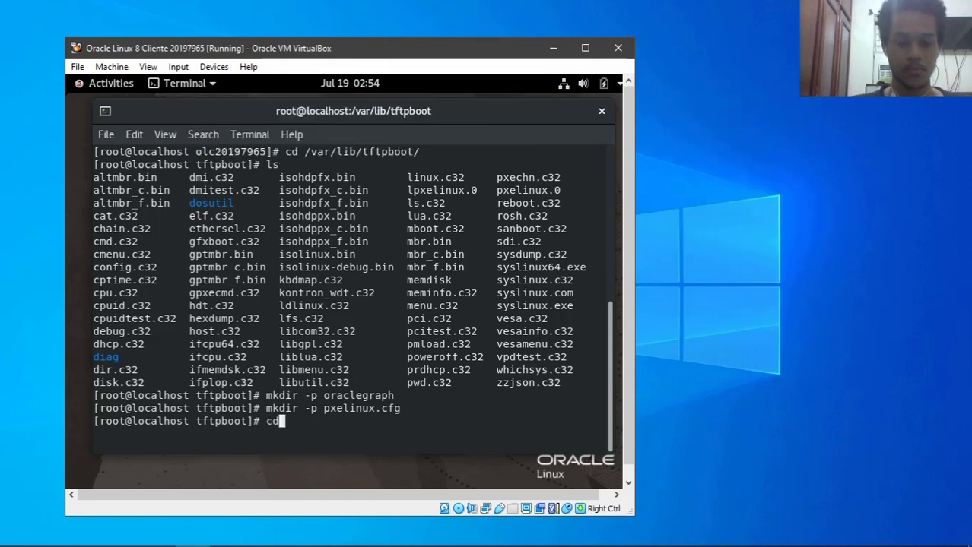
{"action": "key", "text": "BackSpace"}
{"action": "key", "text": "BackSpace"}
{"action": "type", "text": "mount"}
{"action": "key", "text": "BackSpace"}
{"action": "key", "text": "BackSpace"}
{"action": "key", "text": "BackSpace"}
{"action": "key", "text": "BackSpace"}
{"action": "key", "text": "BackSpace"}
{"action": "type", "text": "clea"}
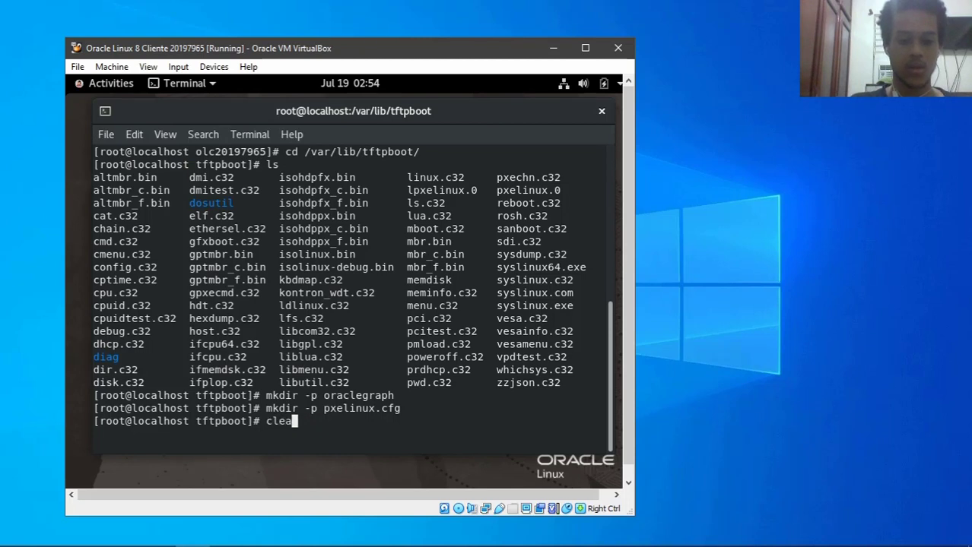
{"action": "type", "text": "r"}
{"action": "key", "text": "Return"}
- Mount /dev/sr0 on /mnt/, then list tftpboot and clear the screen
{"action": "type", "text": "moun"}
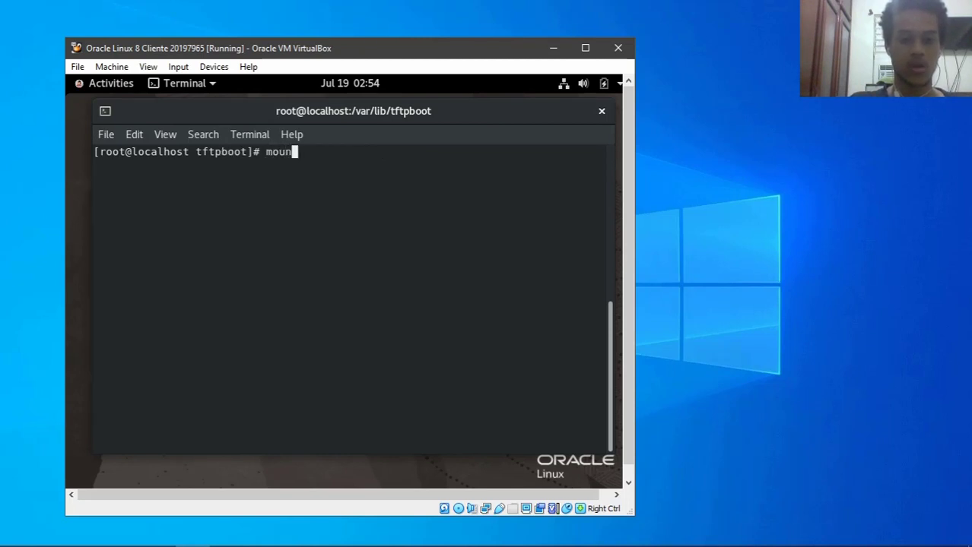
{"action": "type", "text": "t /dev/sr0 "}
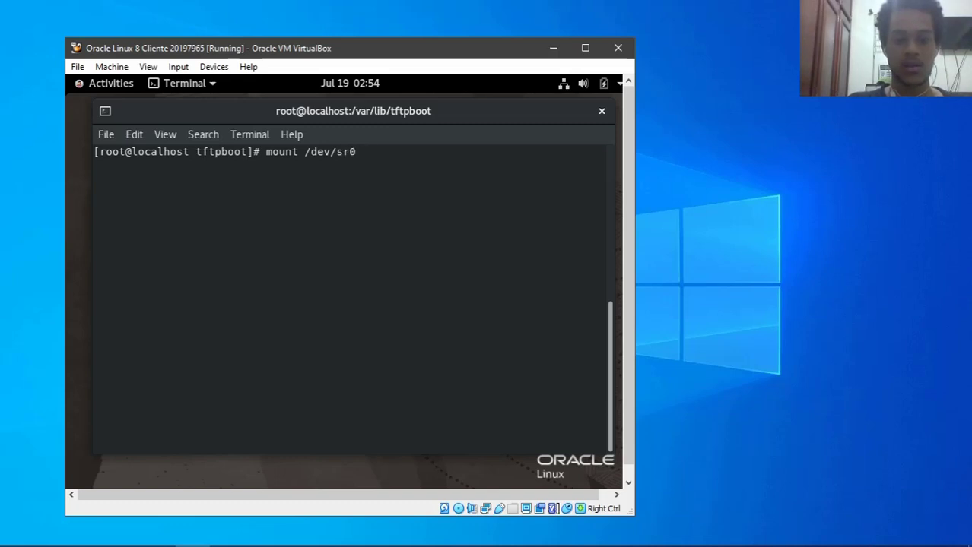
{"action": "type", "text": "/mnt/"}
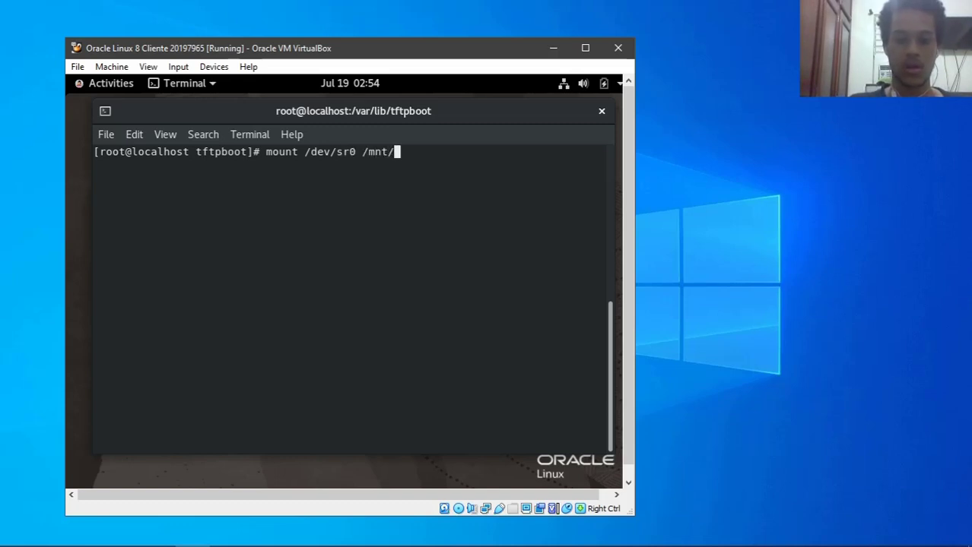
{"action": "key", "text": "Return"}
{"action": "type", "text": "clear"}
{"action": "key", "text": "Return"}
{"action": "type", "text": "ls"}
{"action": "key", "text": "Return"}
{"action": "type", "text": "clear"}
{"action": "key", "text": "Return"}
{"action": "type", "text": "cd"}
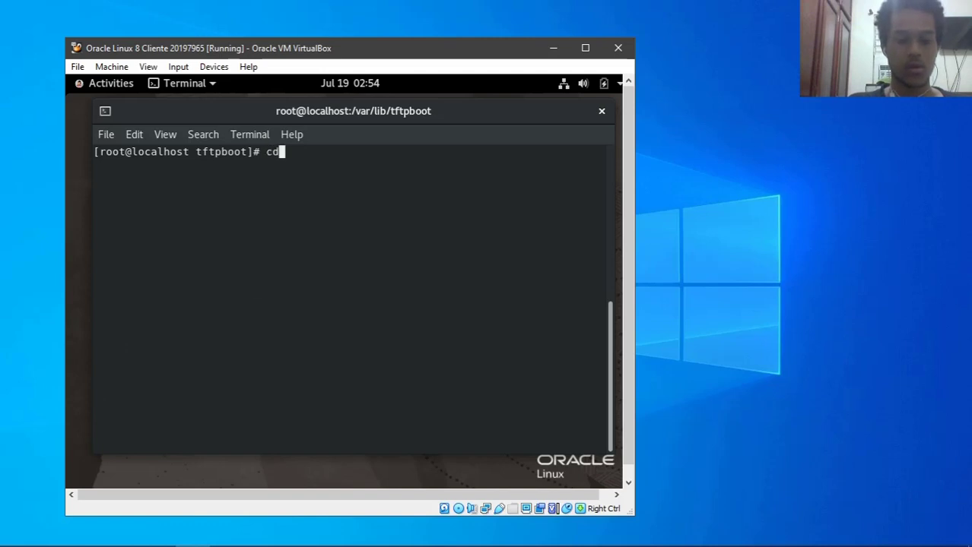
{"action": "key", "text": "BackSpace"}
{"action": "key", "text": "BackSpace"}
{"action": "key", "text": "BackSpace"}
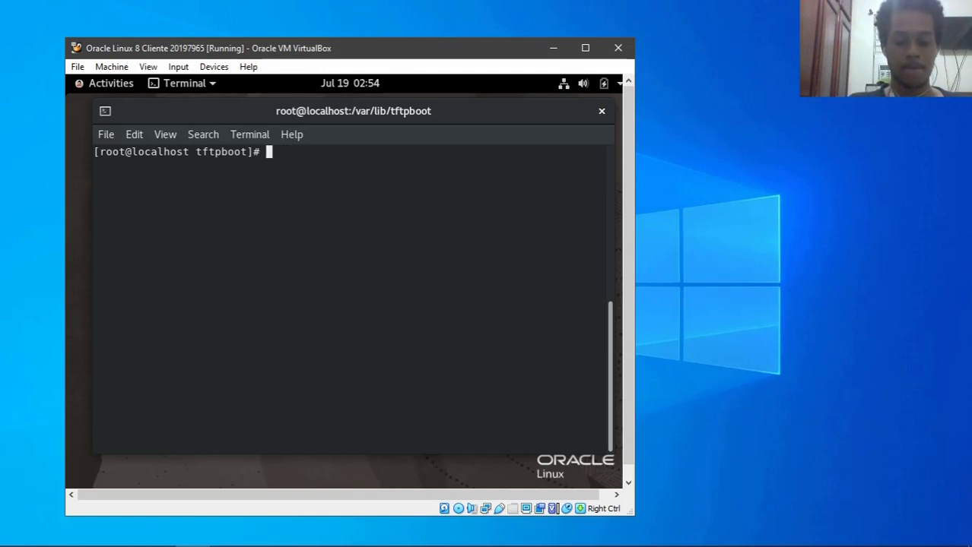
- Copy vmlinuz from /mnt/images/pxeboot/ into /var/lib/tftpboot/oraclegraph/
{"action": "type", "text": "cp /"}
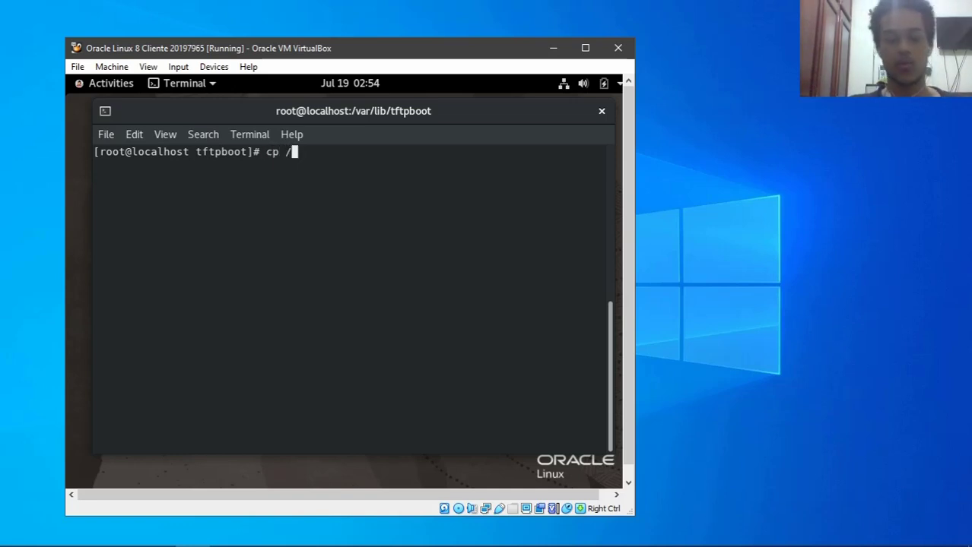
{"action": "type", "text": "mnt/"}
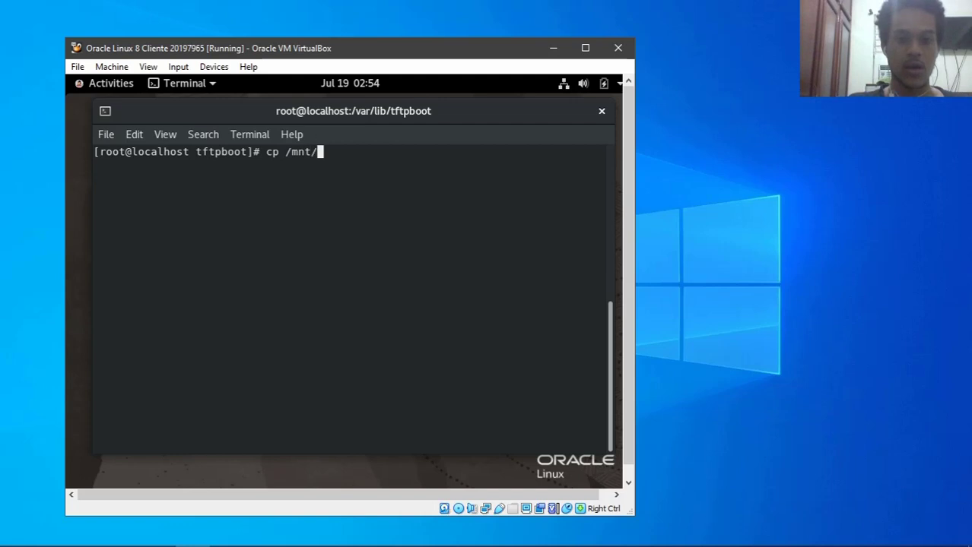
{"action": "type", "text": "im"}
{"action": "key", "text": "Tab"}
{"action": "type", "text": "p"}
{"action": "key", "text": "Tab"}
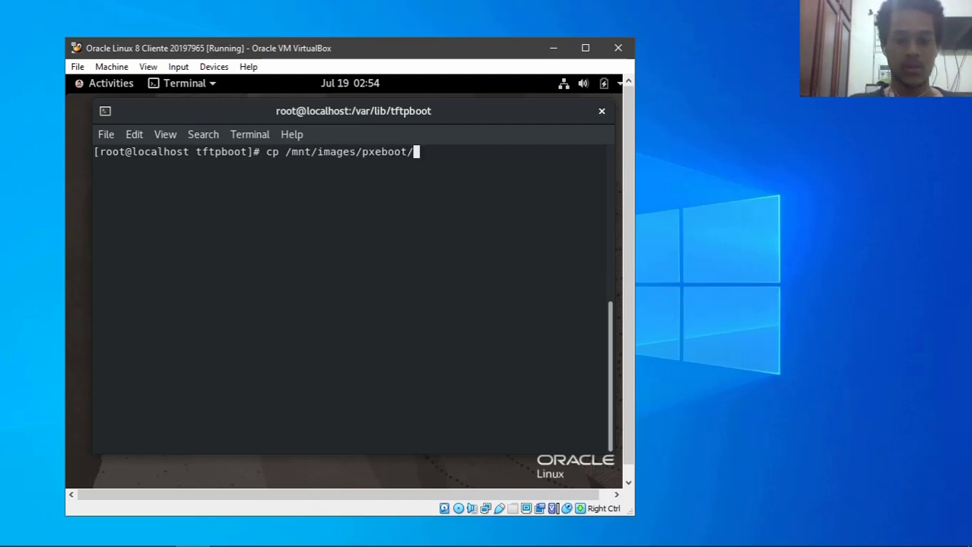
{"action": "type", "text": "m"}
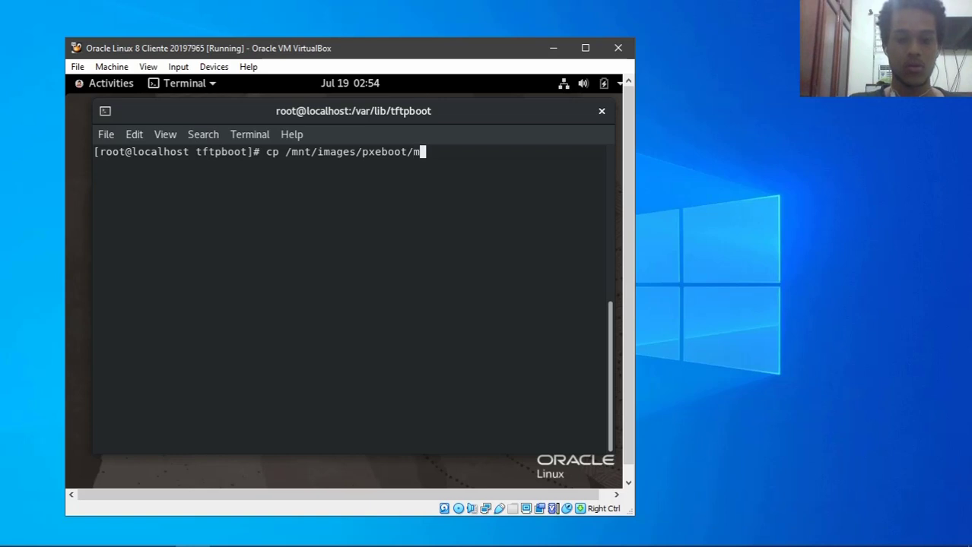
{"action": "key", "text": "Tab"}
{"action": "type", "text": "/var/lib/tf"}
{"action": "key", "text": "Tab"}
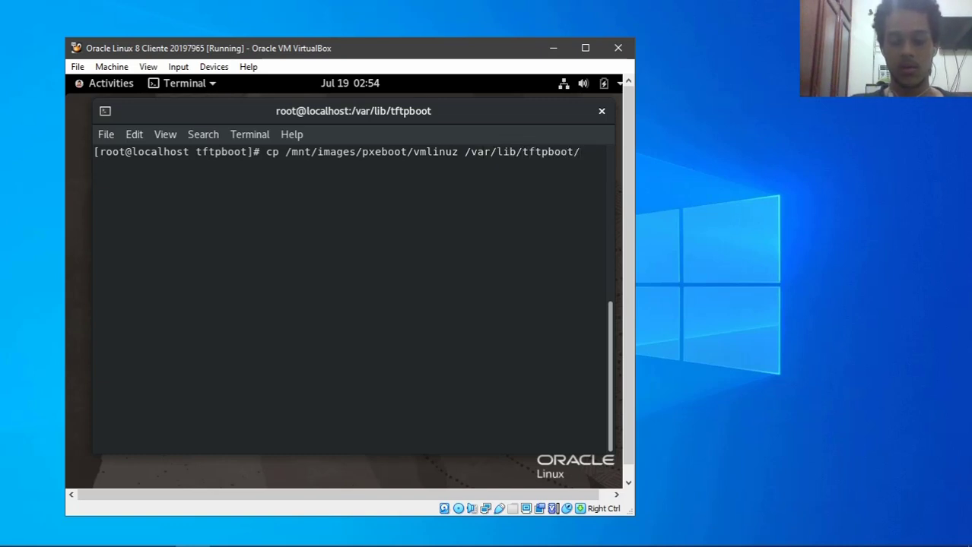
{"action": "type", "text": "o"}
{"action": "key", "text": "Tab"}
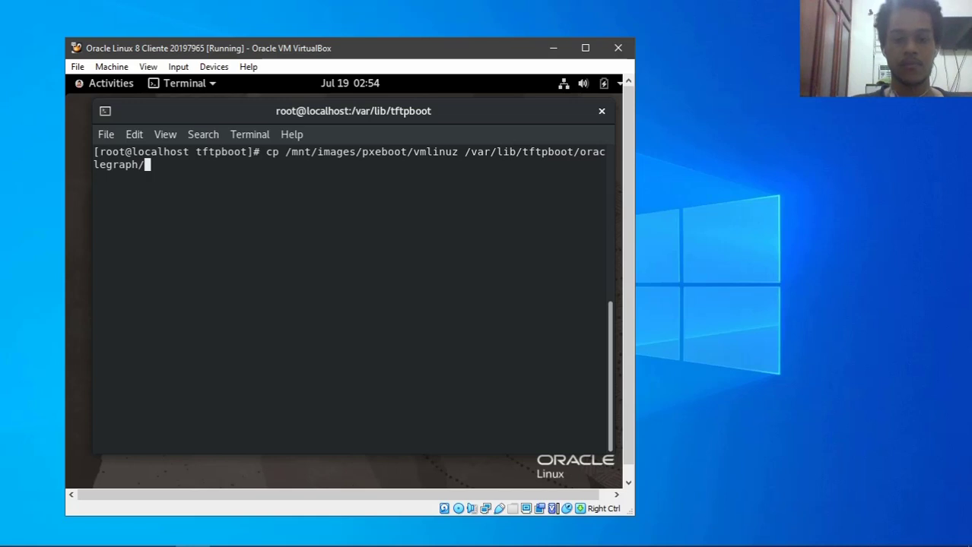
{"action": "key", "text": "Return"}
- Copy initrd.img from the same pxeboot folder into oraclegraph
{"action": "key", "text": "Up"}
{"action": "key", "text": "Left"}
{"action": "key", "text": "Left"}
{"action": "key", "text": "Left"}
{"action": "key", "text": "Left"}
{"action": "key", "text": "Left"}
{"action": "key", "text": "Left"}
{"action": "key", "text": "Left"}
{"action": "key", "text": "Left"}
{"action": "key", "text": "Left"}
{"action": "key", "text": "Left"}
{"action": "key", "text": "Left"}
{"action": "key", "text": "Left"}
{"action": "key", "text": "Left"}
{"action": "key", "text": "Left"}
{"action": "key", "text": "Left"}
{"action": "key", "text": "Left"}
{"action": "key", "text": "Left"}
{"action": "key", "text": "Left"}
{"action": "key", "text": "Left"}
{"action": "key", "text": "Left"}
{"action": "key", "text": "Left"}
{"action": "key", "text": "Left"}
{"action": "key", "text": "Left"}
{"action": "key", "text": "Left"}
{"action": "key", "text": "Left"}
{"action": "key", "text": "Left"}
{"action": "key", "text": "Left"}
{"action": "key", "text": "Left"}
{"action": "key", "text": "Left"}
{"action": "key", "text": "Left"}
{"action": "key", "text": "Left"}
{"action": "key", "text": "BackSpace"}
{"action": "key", "text": "BackSpace"}
{"action": "key", "text": "BackSpace"}
{"action": "key", "text": "BackSpace"}
{"action": "key", "text": "BackSpace"}
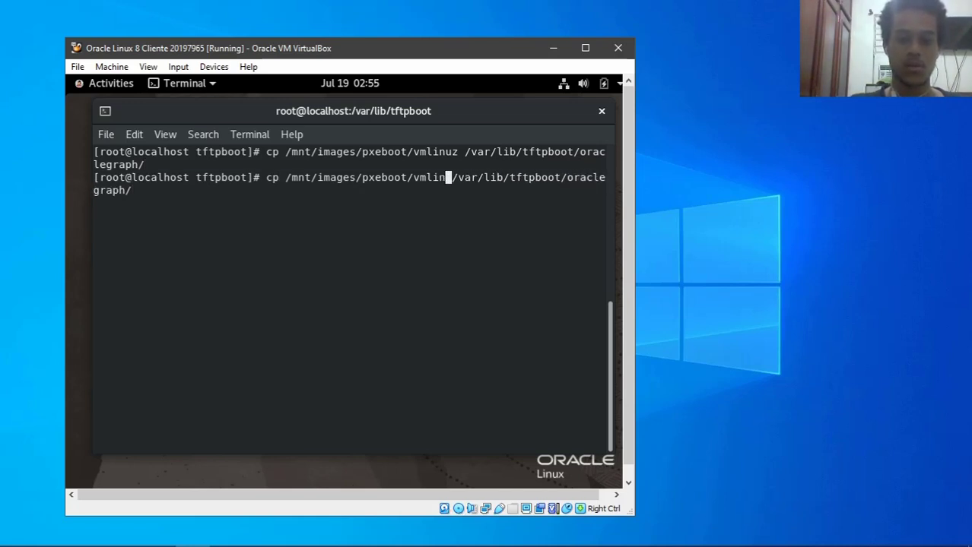
{"action": "key", "text": "BackSpace"}
{"action": "key", "text": "BackSpace"}
{"action": "type", "text": "init"}
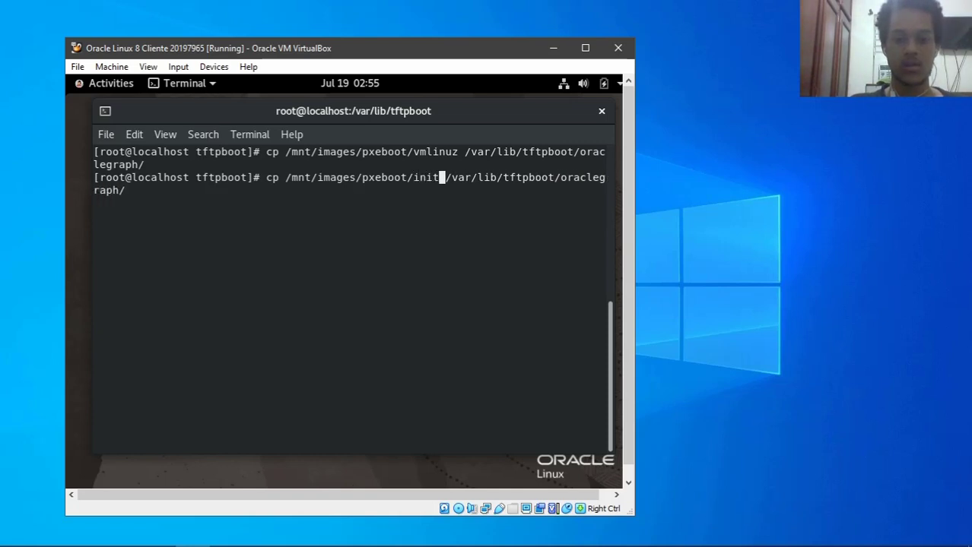
{"action": "type", "text": "rd.img"}
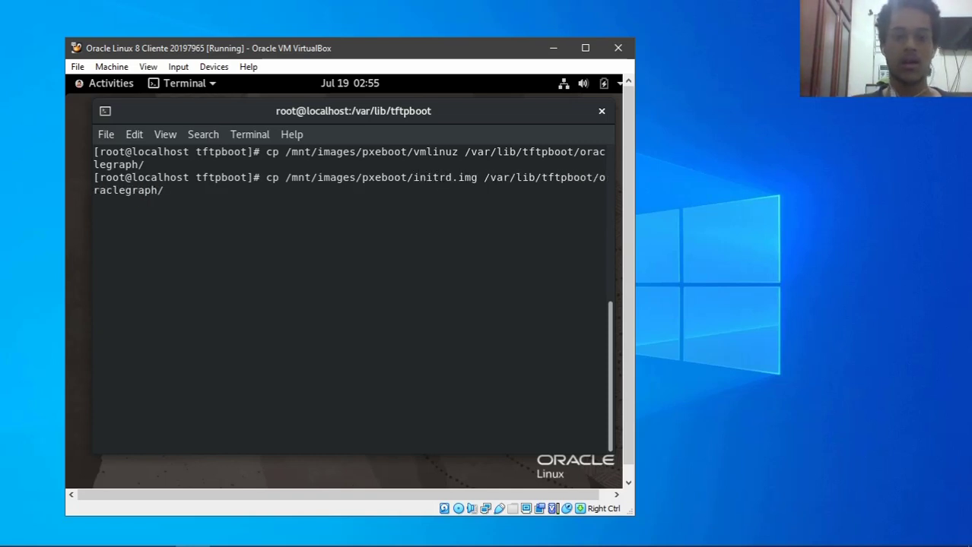
{"action": "key", "text": "Return"}
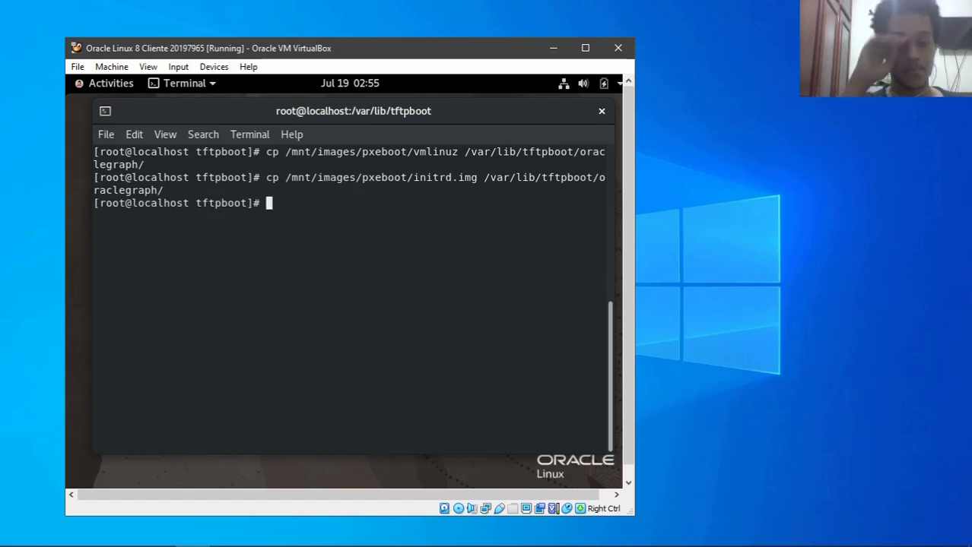
- List oraclegraph to verify both files, then return to tftpboot and clear the screen
{"action": "type", "text": "cd o"}
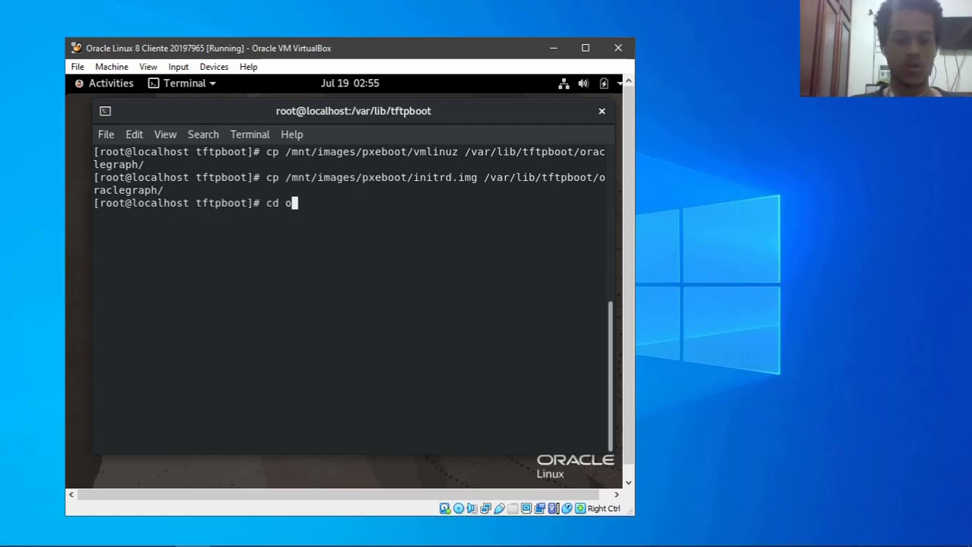
{"action": "key", "text": "Tab"}
{"action": "key", "text": "Return"}
{"action": "type", "text": "ls"}
{"action": "key", "text": "Return"}
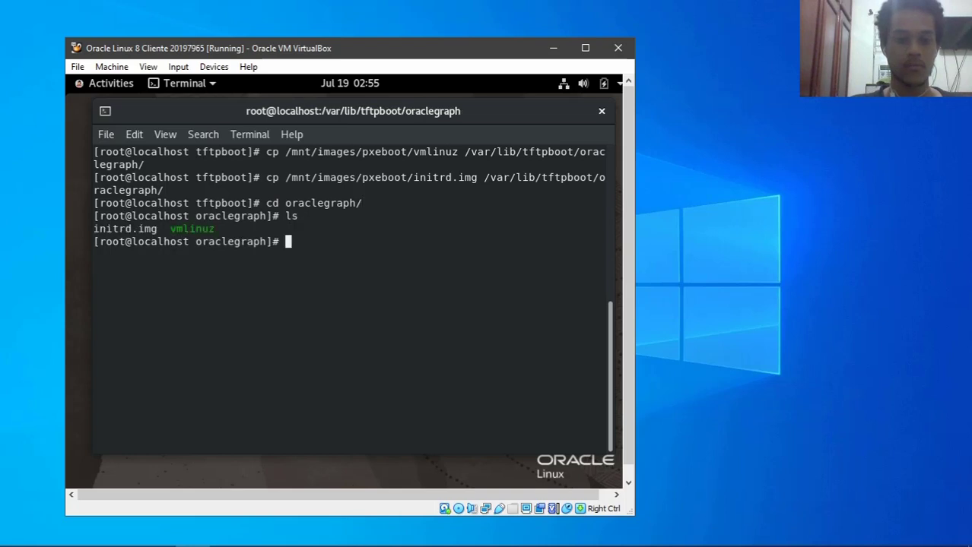
{"action": "type", "text": "clear"}
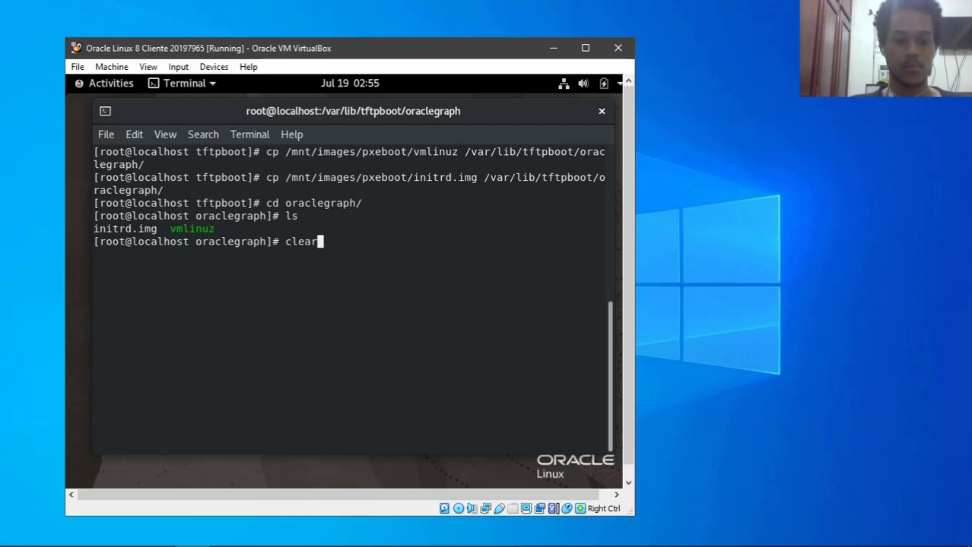
{"action": "key", "text": "Return"}
{"action": "type", "text": "cd .."}
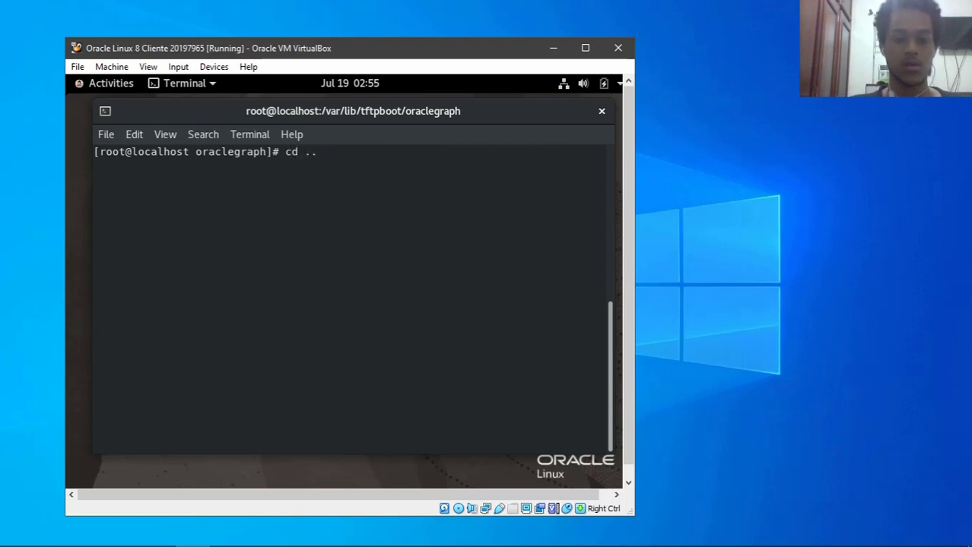
{"action": "key", "text": "Return"}
{"action": "type", "text": "clear"}
{"action": "key", "text": "Return"}
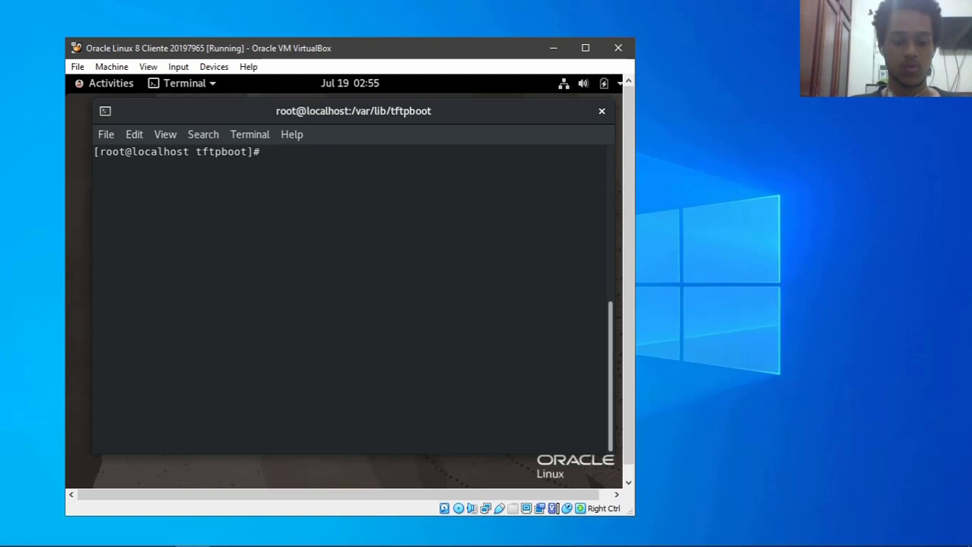
- Enter /var/lib/tftpboot/pxelinux.cfg and start nano on a new file named default
{"action": "type", "text": "cd px"}
{"action": "key", "text": "Tab"}
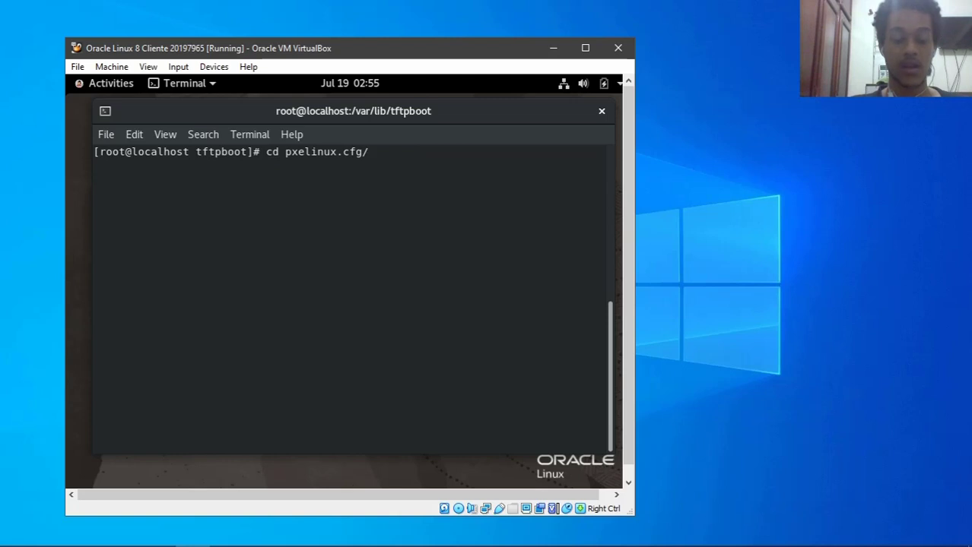
{"action": "key", "text": "Return"}
{"action": "type", "text": "an"}
{"action": "key", "text": "BackSpace"}
{"action": "key", "text": "BackSpace"}
{"action": "type", "text": "nano de"}
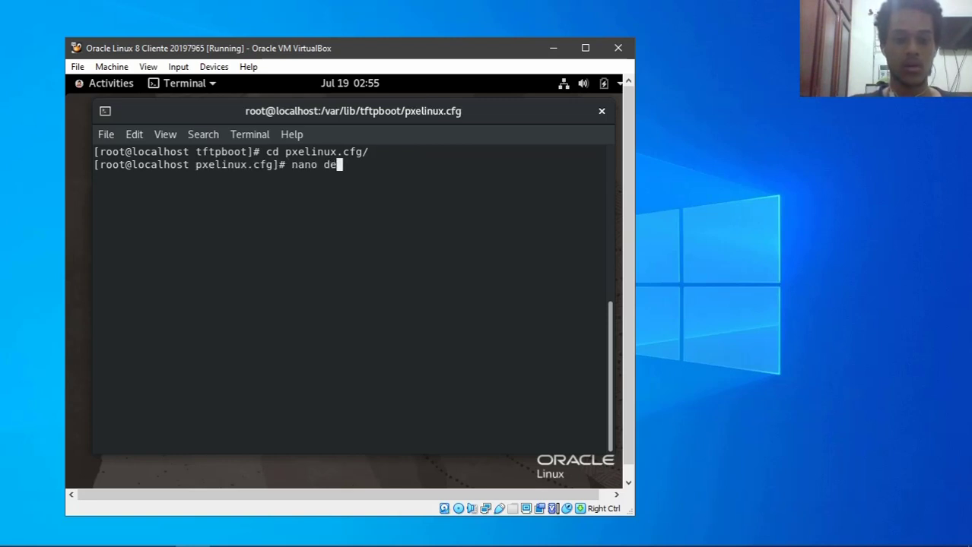
{"action": "type", "text": "fault"}
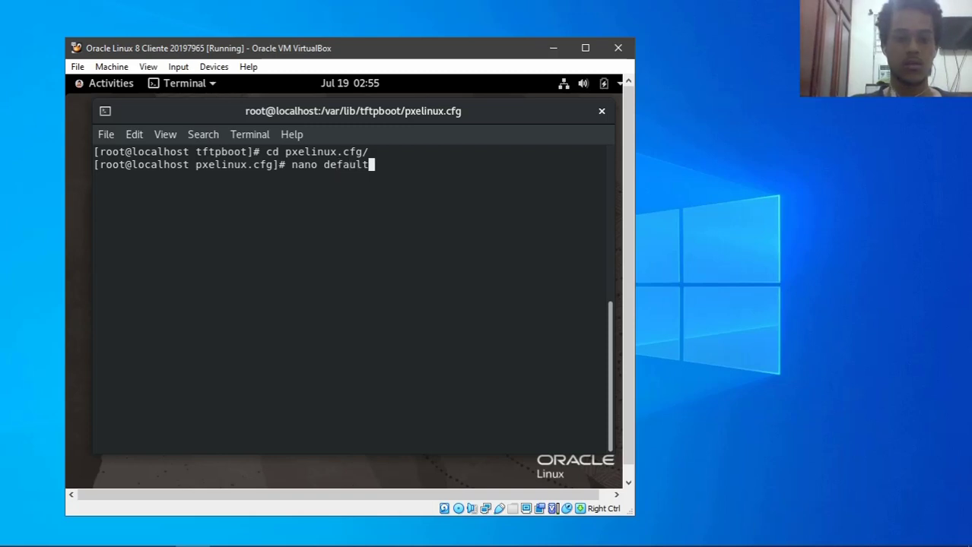
{"action": "key", "text": "Return"}
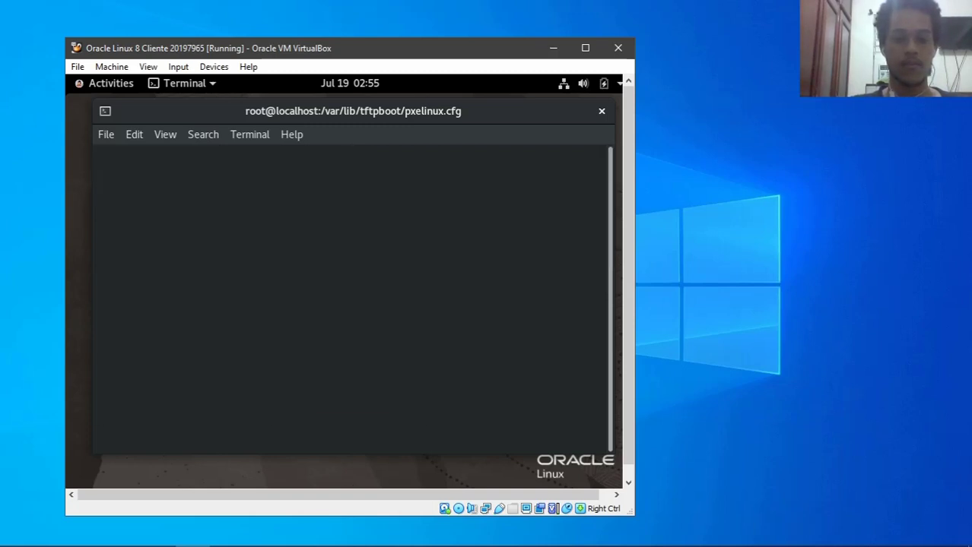
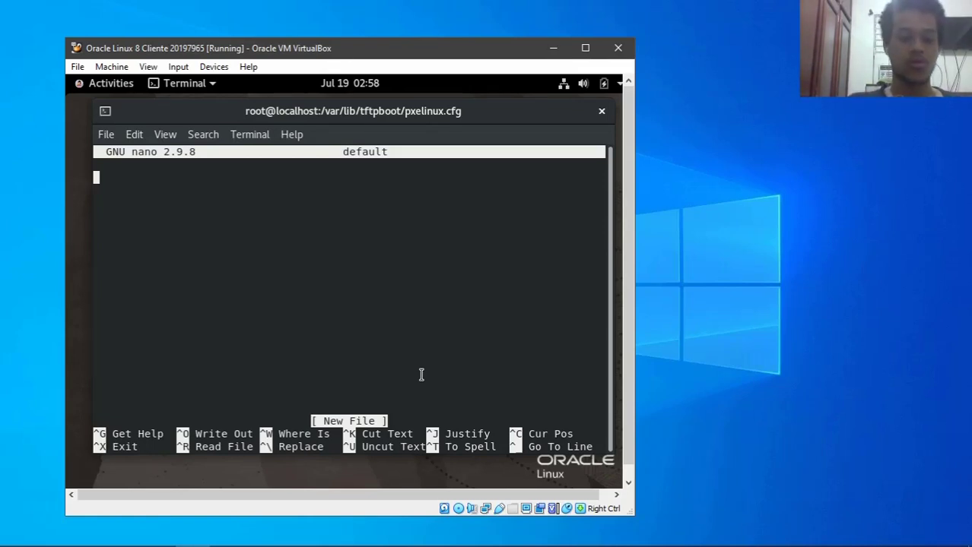
- Write the 'default oracle8' entry with label oracle8 and kernel oraclegraph/vmlinuz, starting the append line
{"action": "type", "text": "default "}
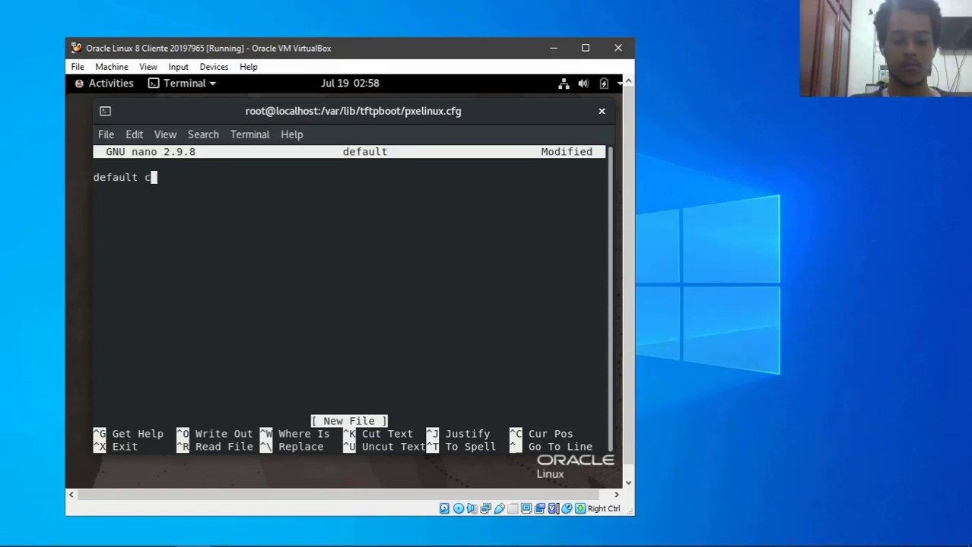
{"action": "type", "text": "oracle8"}
{"action": "key", "text": "Return"}
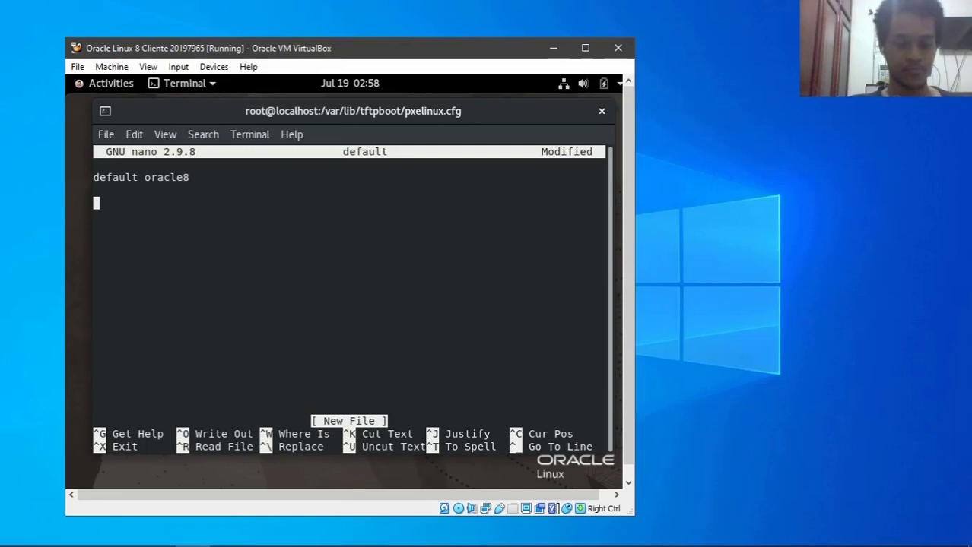
{"action": "type", "text": "label "}
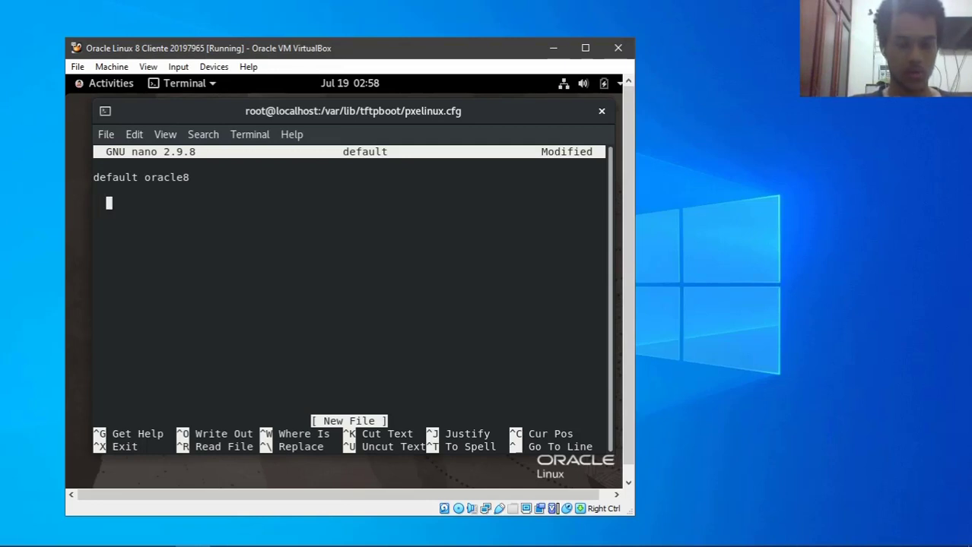
{"action": "type", "text": "oracle8 "}
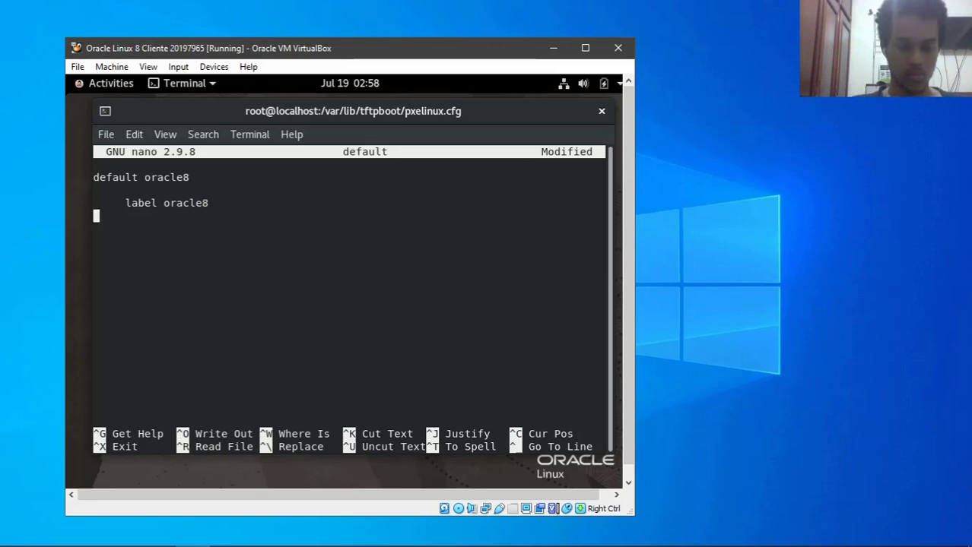
{"action": "type", "text": "     kernel "}
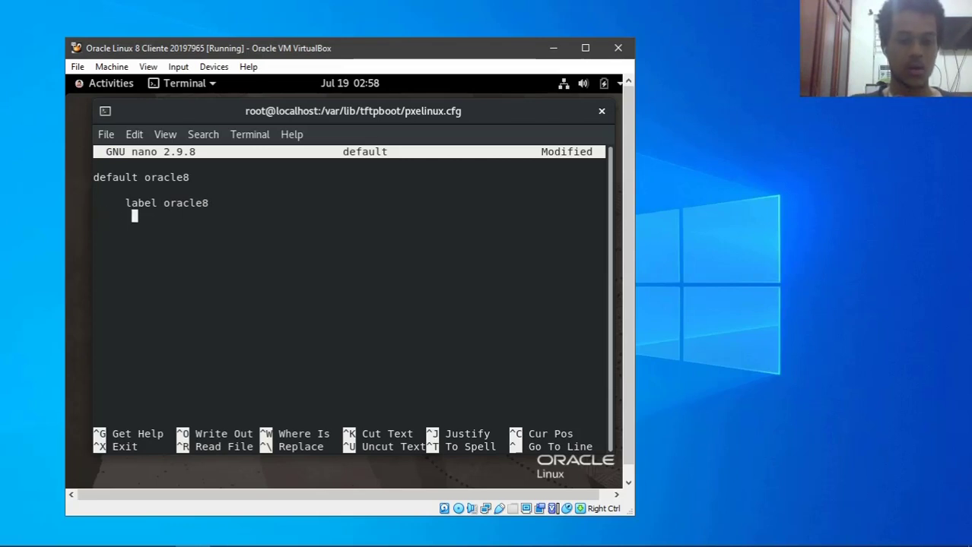
{"action": "type", "text": "oracleo"}
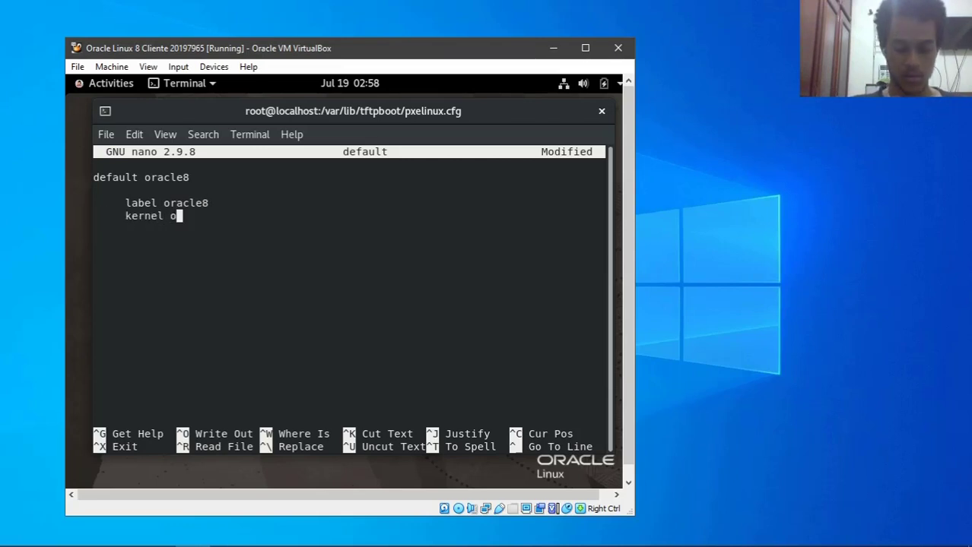
{"action": "key", "text": "BackSpace"}
{"action": "type", "text": "grpah"}
{"action": "key", "text": "BackSpace"}
{"action": "key", "text": "BackSpace"}
{"action": "key", "text": "BackSpace"}
{"action": "type", "text": "aph"}
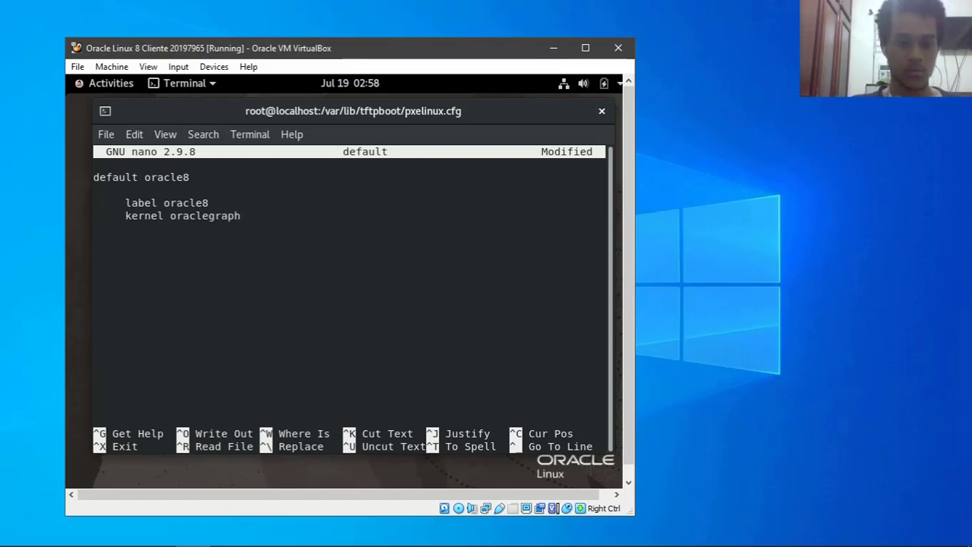
{"action": "type", "text": "/"}
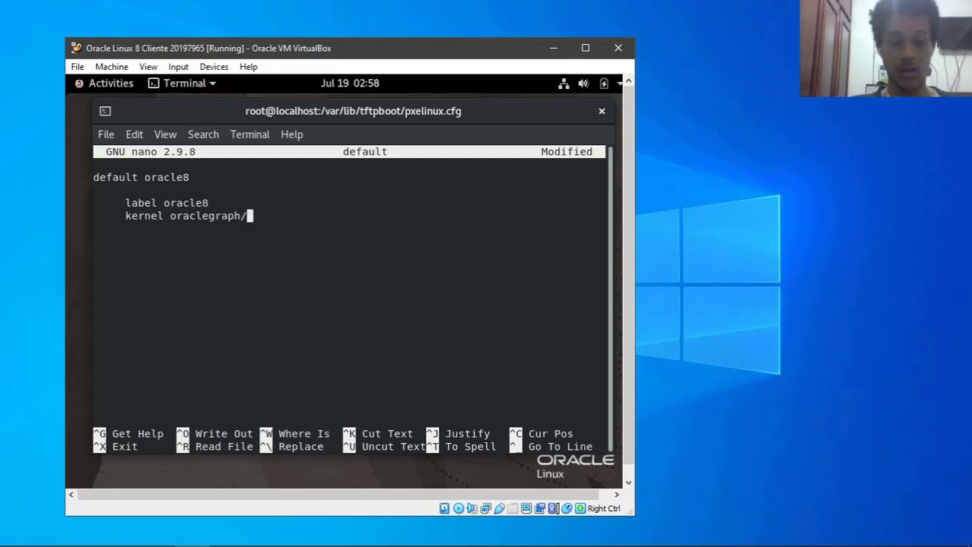
{"action": "type", "text": "vmlinuz"}
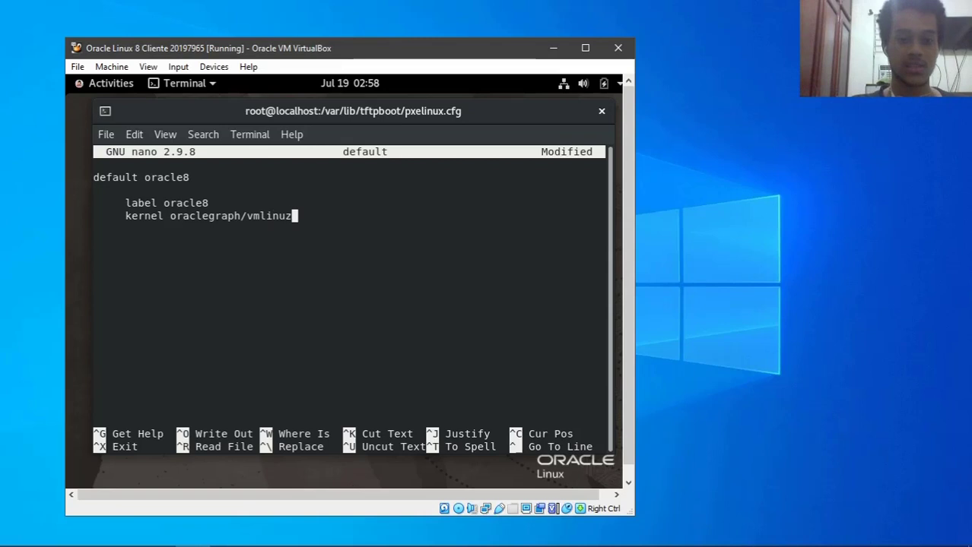
{"action": "key", "text": "Return"}
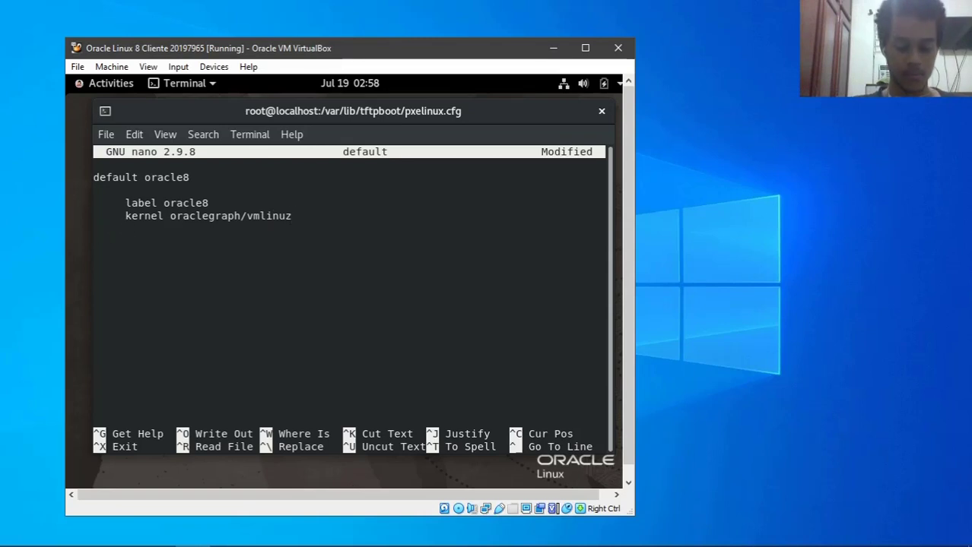
{"action": "type", "text": "append "}
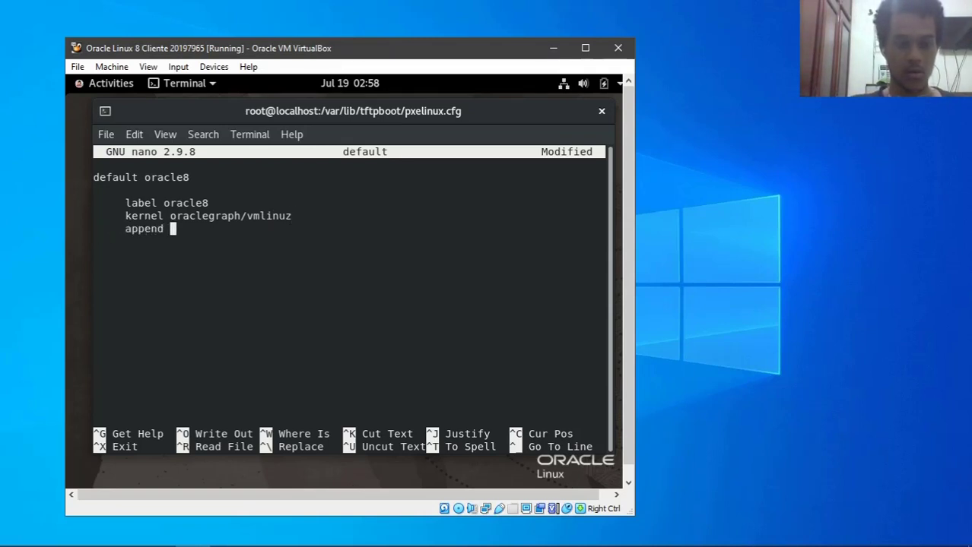
{"action": "type", "text": "i"}
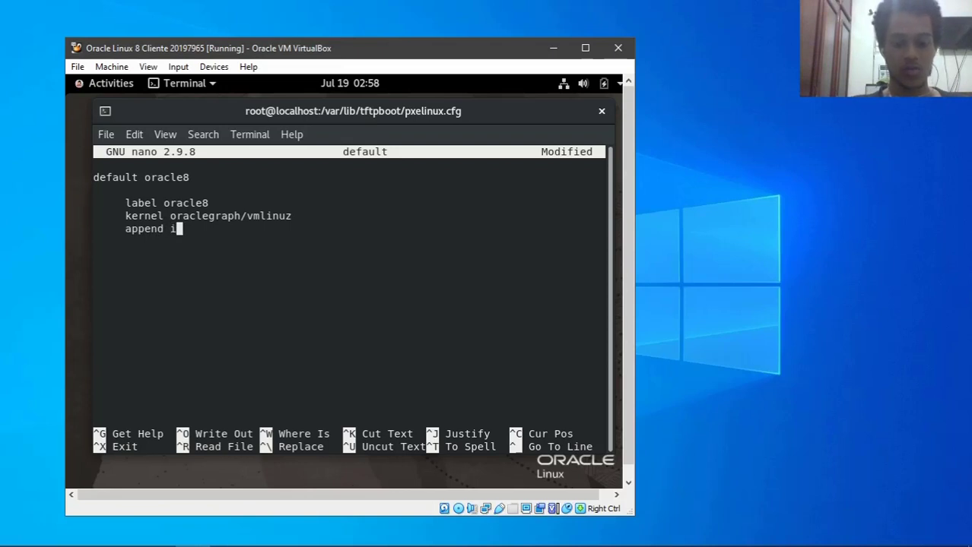
{"action": "type", "text": "nttr"}
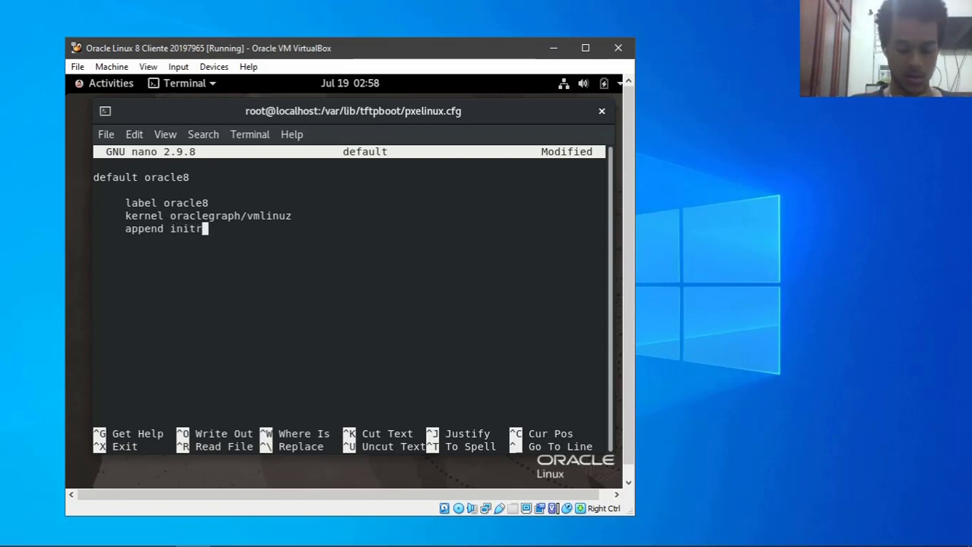
{"action": "type", "text": "d="}
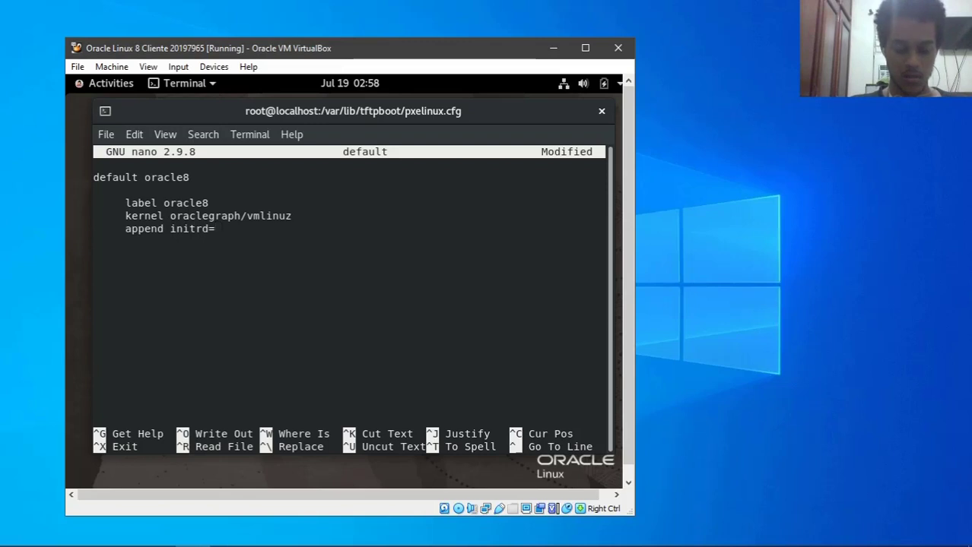
{"action": "type", "text": "oracl"}
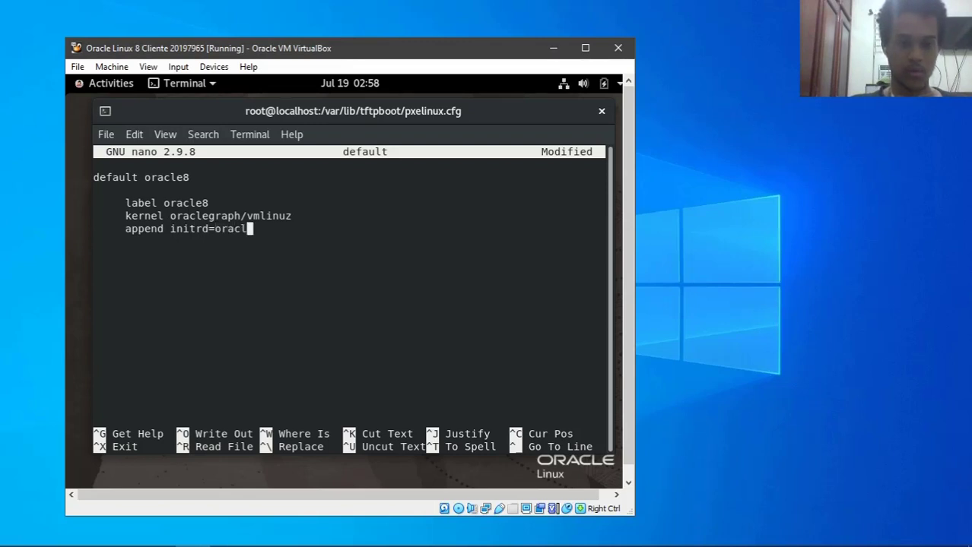
{"action": "type", "text": "egraph/"}
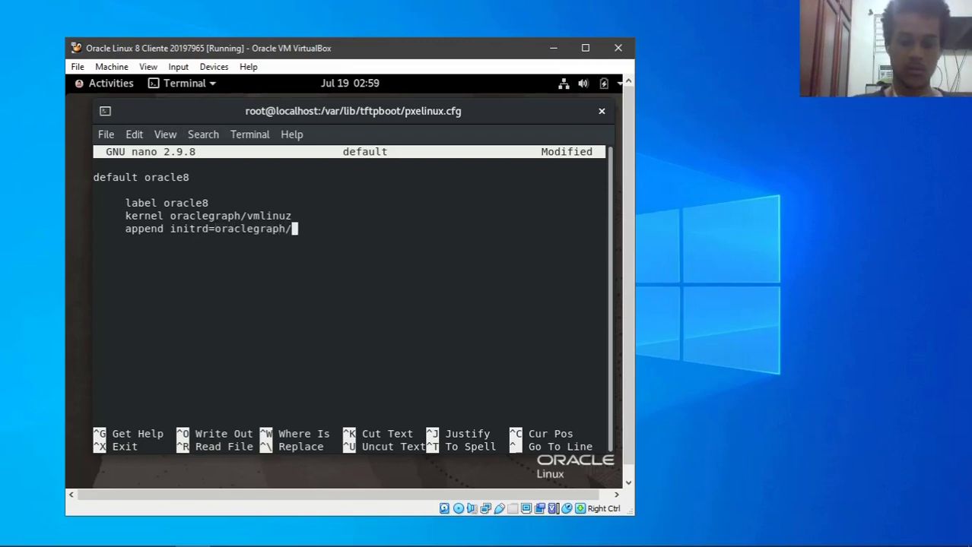
{"action": "type", "text": "inti"}
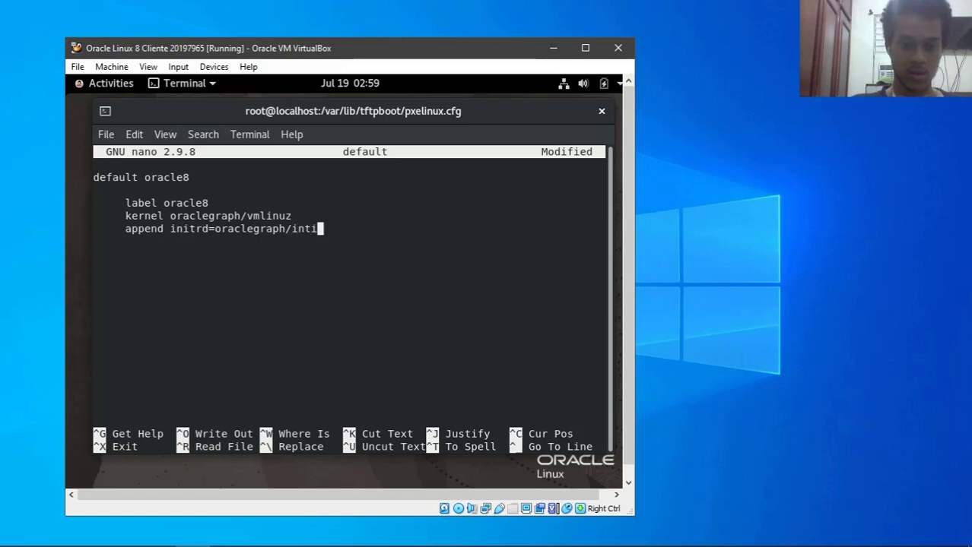
- Complete the append line: initrd=oraclegraph/initrd.img root=nfs:192.168.1.5:/ rw selinux=0
{"action": "key", "text": "BackSpace"}
{"action": "key", "text": "BackSpace"}
{"action": "key", "text": "BackSpace"}
{"action": "key", "text": "BackSpace"}
{"action": "type", "text": "init"}
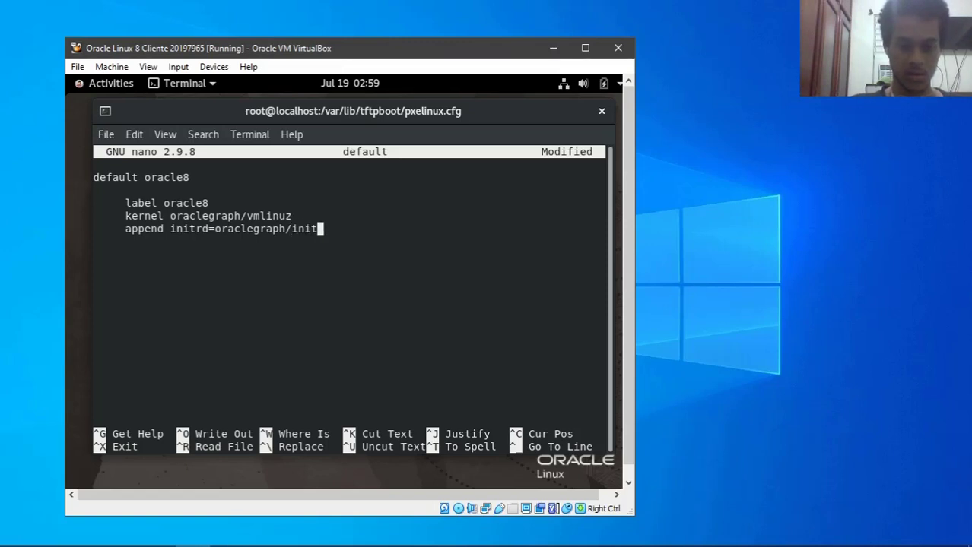
{"action": "type", "text": "rd.img"}
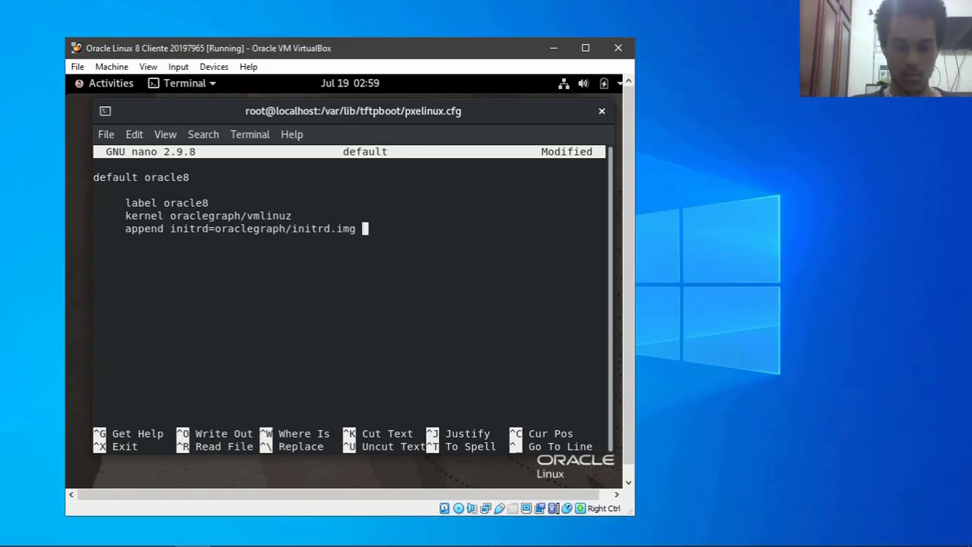
{"action": "type", "text": " root"}
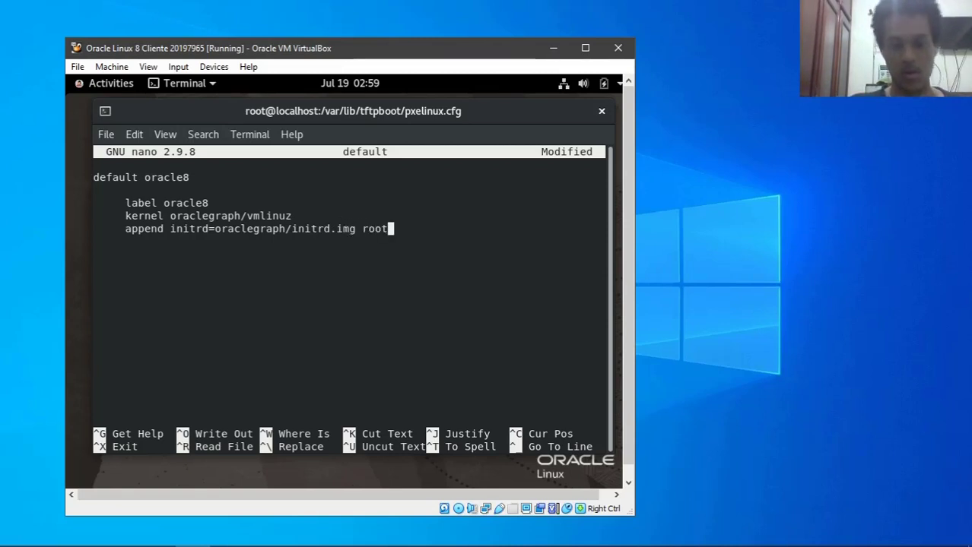
{"action": "type", "text": "=nfs:"}
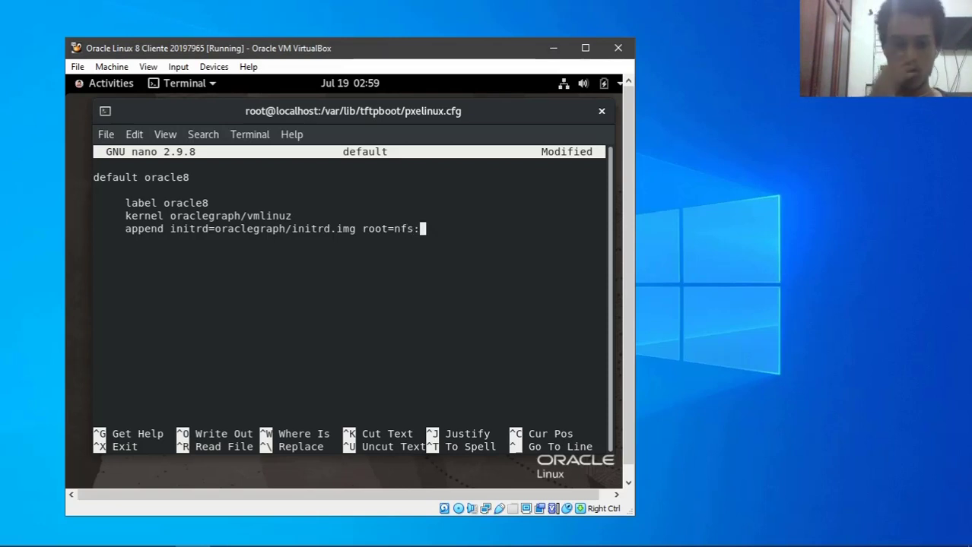
{"action": "type", "text": "192."}
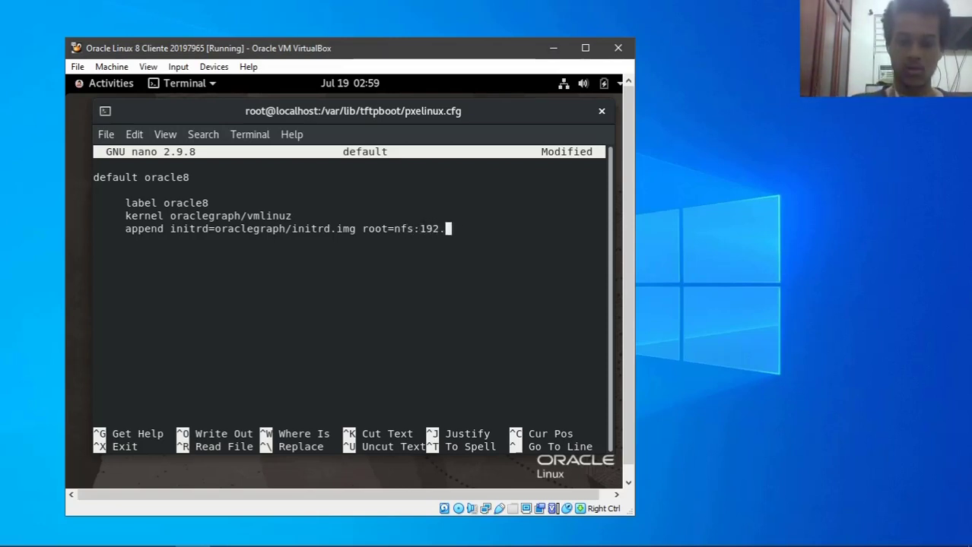
{"action": "type", "text": "168.1.5"}
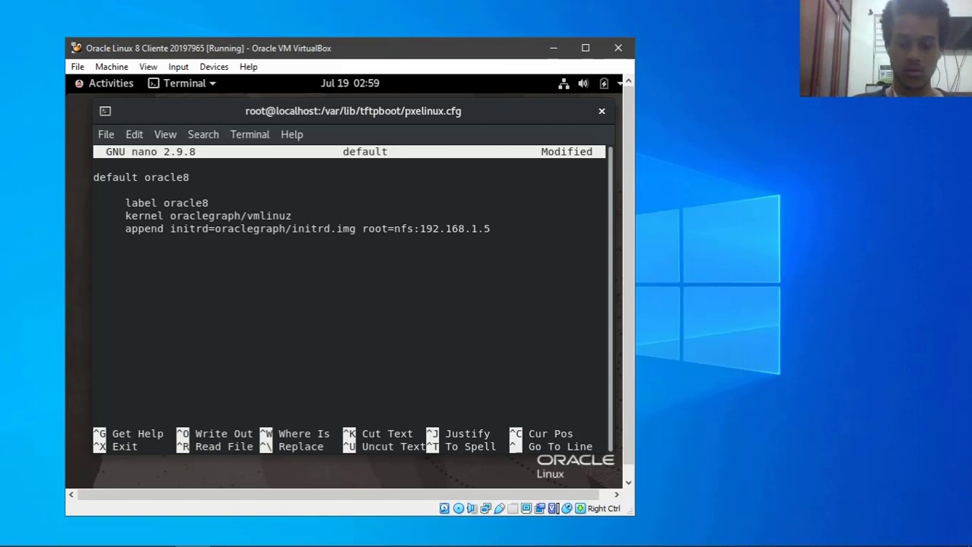
{"action": "type", "text": ";"}
{"action": "key", "text": "BackSpace"}
{"action": "type", "text": ":/"}
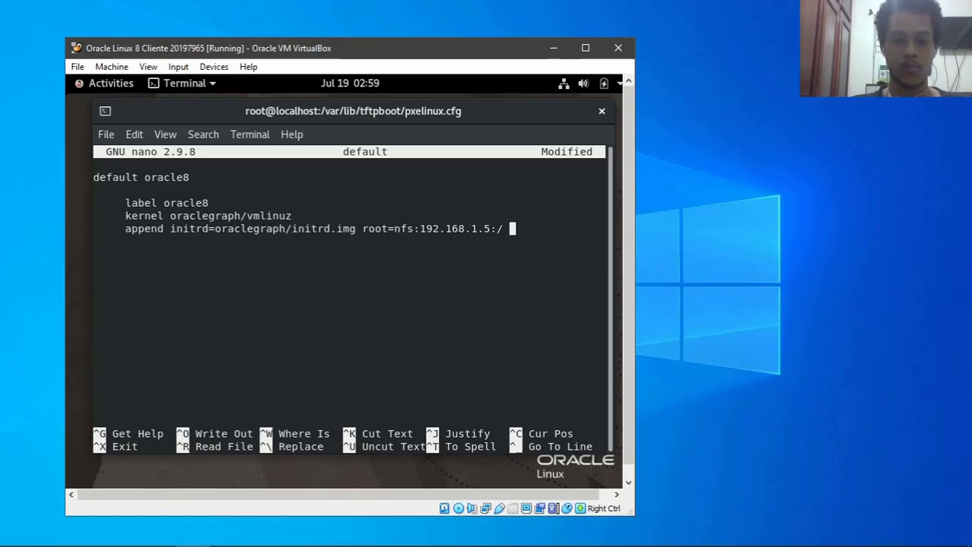
{"action": "type", "text": "rw "}
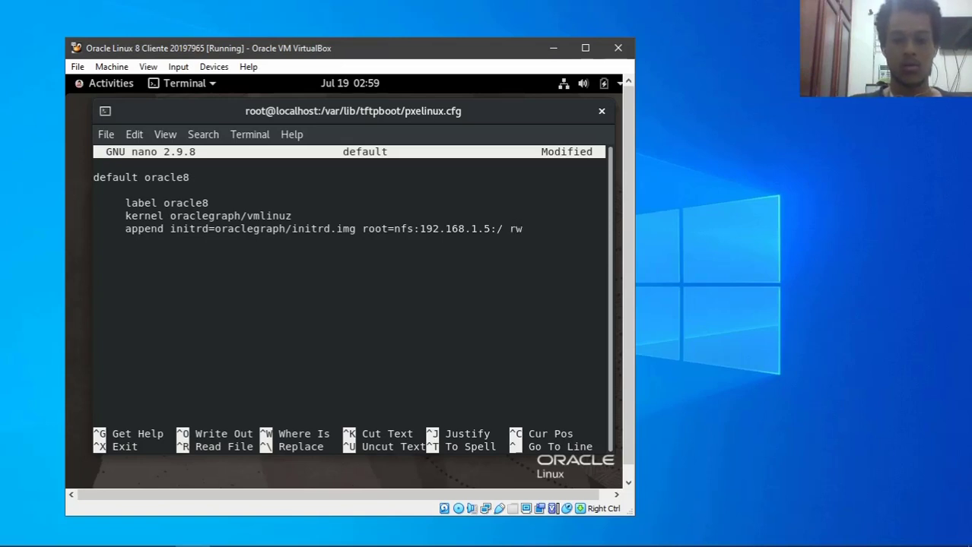
{"action": "type", "text": "selin"}
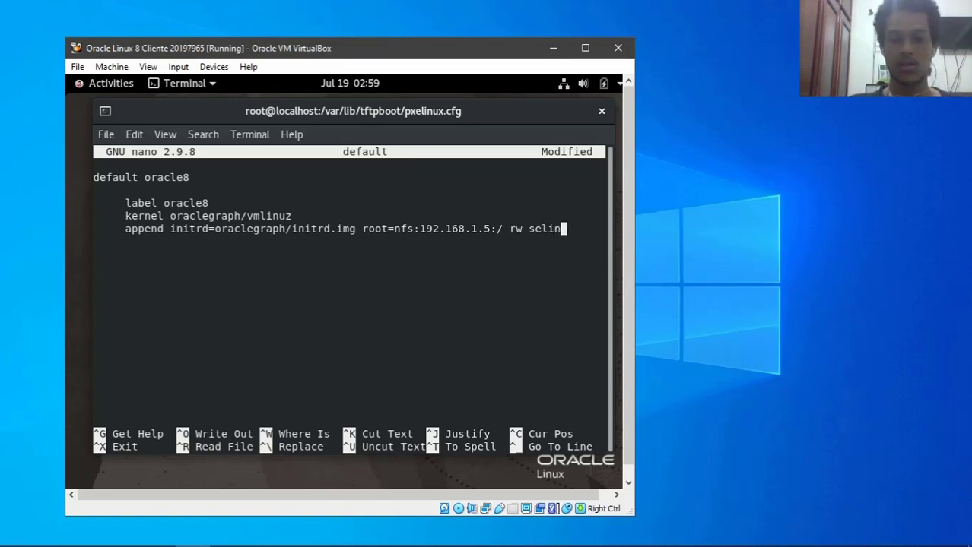
{"action": "type", "text": "ux=0"}
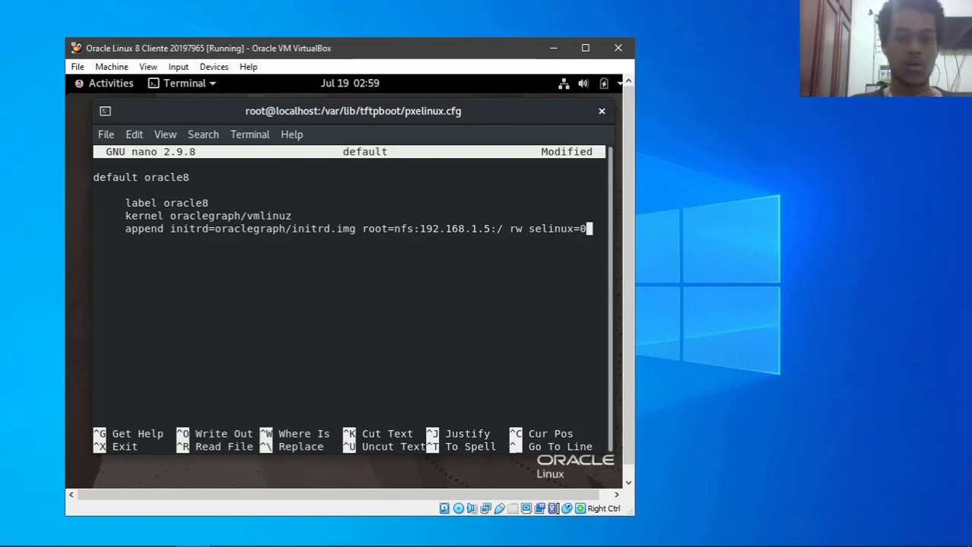
- Save the default boot file and exit nano
{"action": "key", "text": "ctrl+o"}
{"action": "key", "text": "Return"}
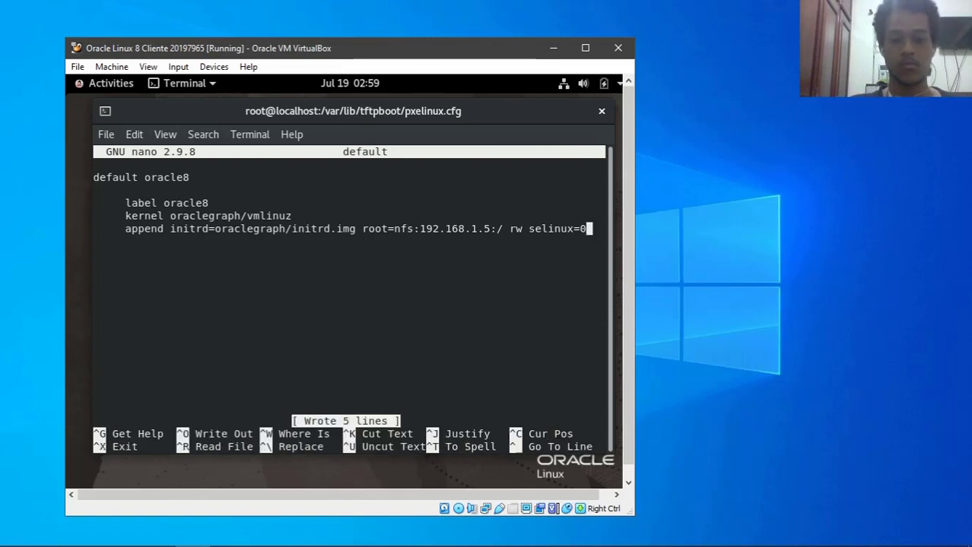
{"action": "key", "text": "ctrl+x"}
- List the pxelinux.cfg files, then open /etc/exports in nano
{"action": "type", "text": "clear"}
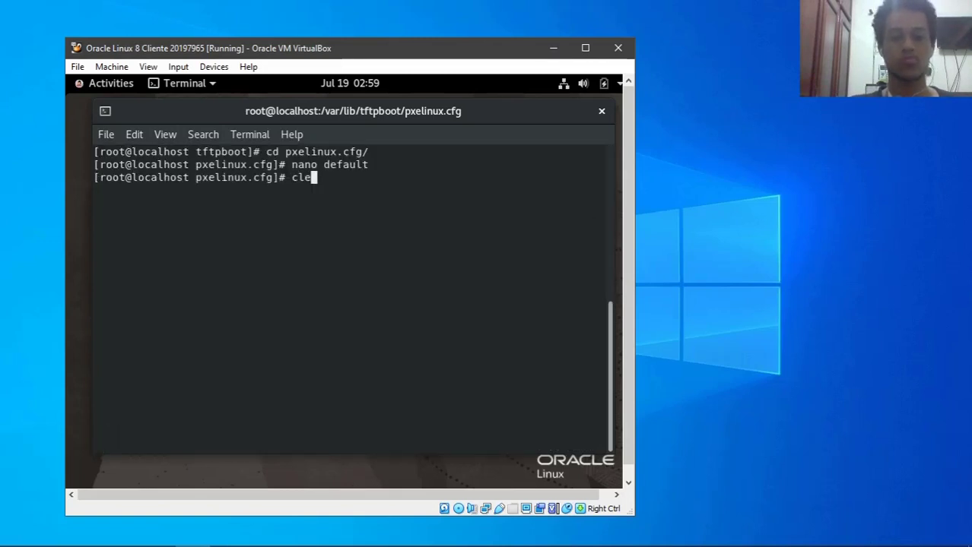
{"action": "key", "text": "Return"}
{"action": "type", "text": "ls"}
{"action": "key", "text": "Return"}
{"action": "type", "text": "clear"}
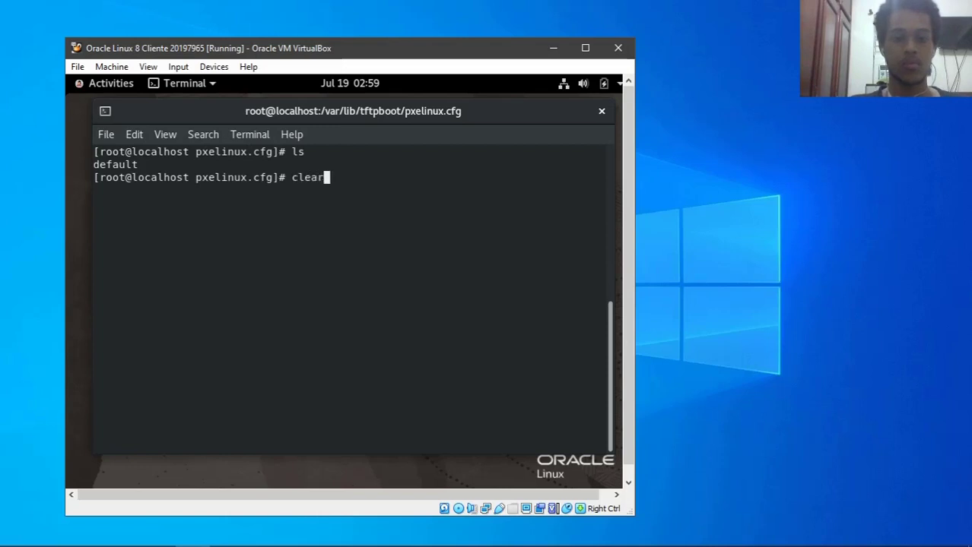
{"action": "key", "text": "Return"}
{"action": "type", "text": "cd /"}
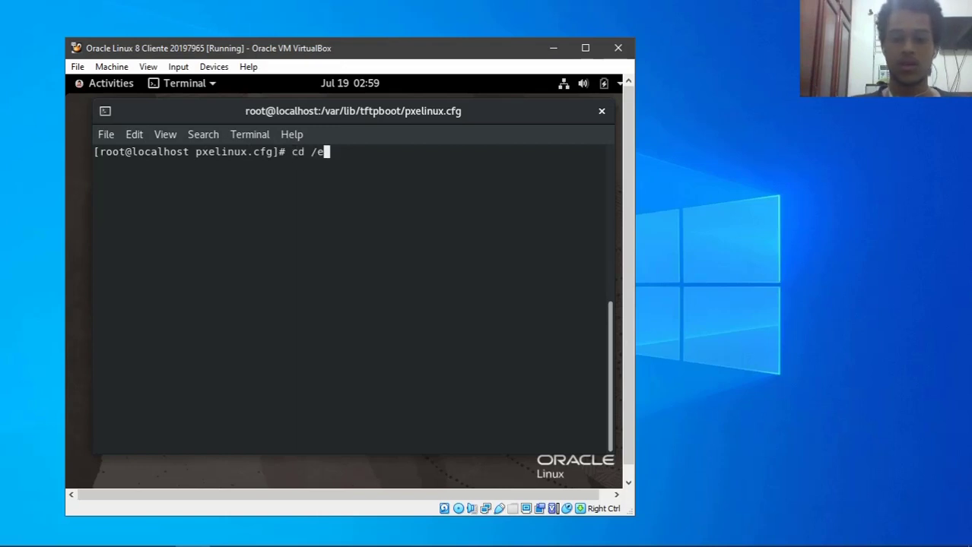
{"action": "key", "text": "BackSpace"}
{"action": "key", "text": "BackSpace"}
{"action": "key", "text": "BackSpace"}
{"action": "key", "text": "BackSpace"}
{"action": "type", "text": "nano "}
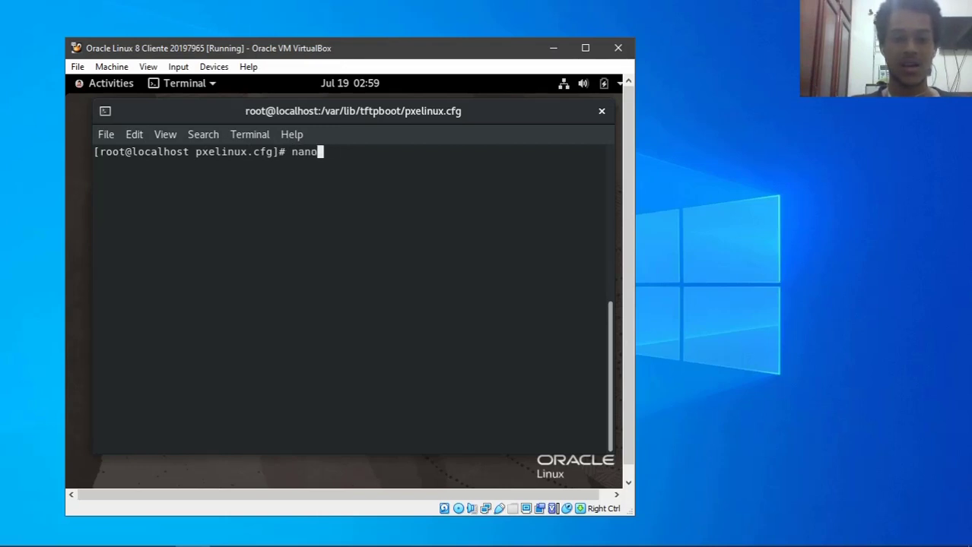
{"action": "type", "text": "/etc/exports"}
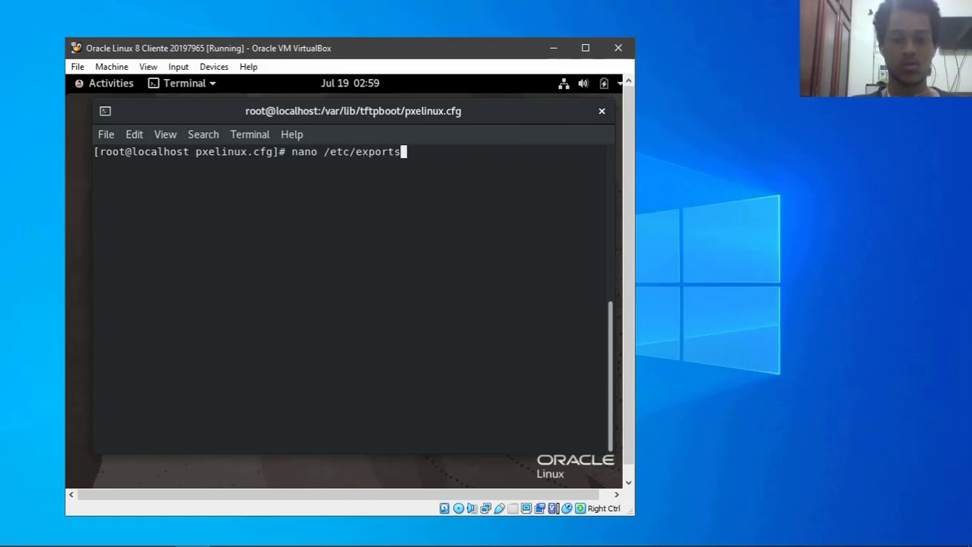
{"action": "key", "text": "Return"}
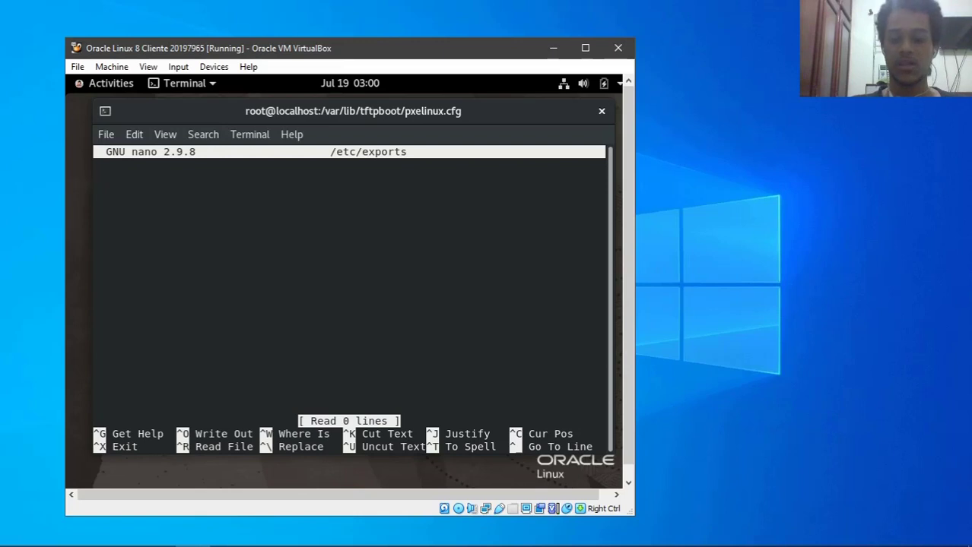
- Add the export line '/ *(rw,sync,no_root_squash)' and save the file
{"action": "type", "text": "/"}
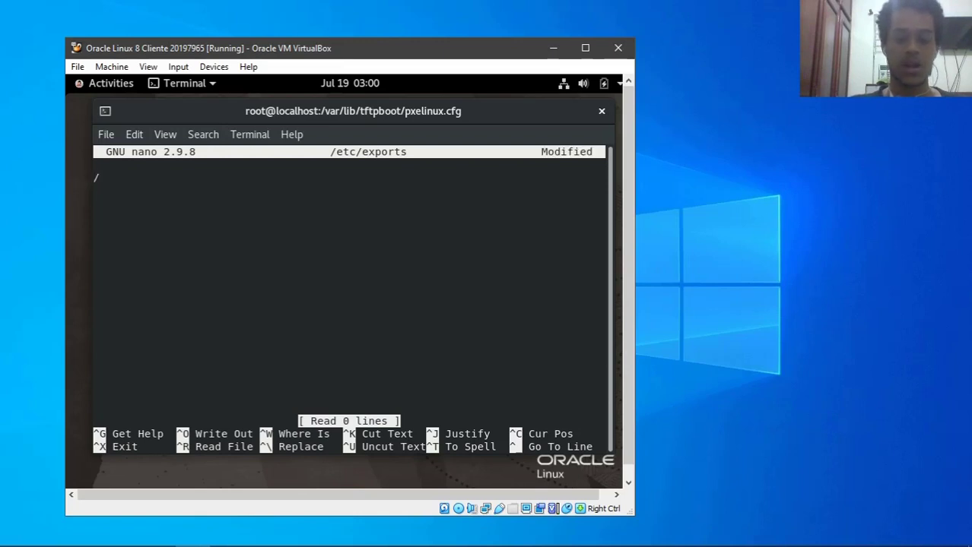
{"action": "type", "text": " *("}
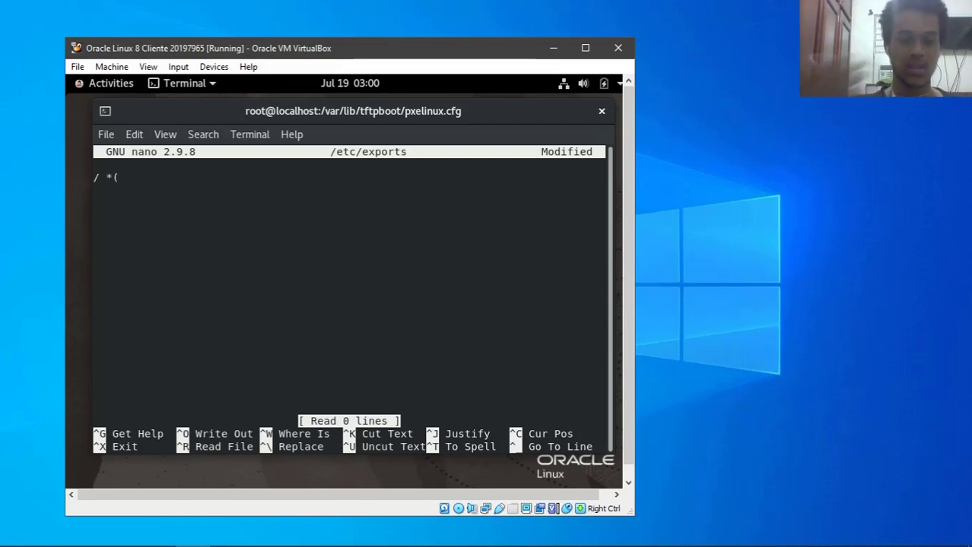
{"action": "type", "text": "rw,sync,no_root_squas"}
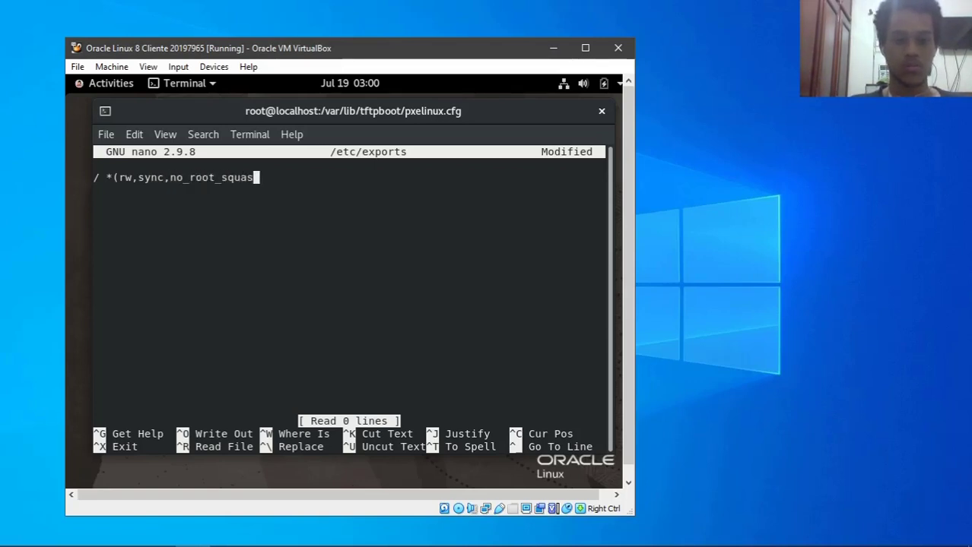
{"action": "type", "text": "h)"}
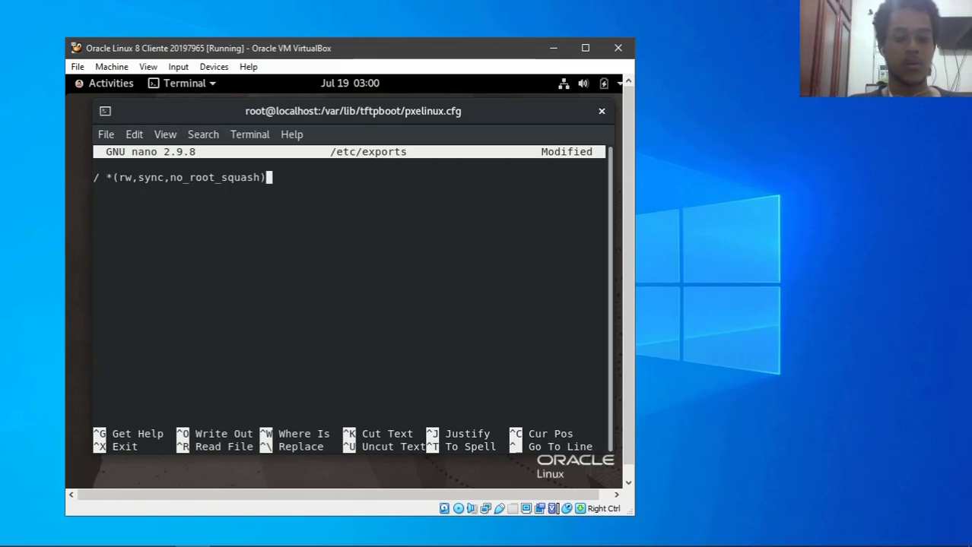
{"action": "key", "text": "ctrl+o"}
{"action": "key", "text": "Return"}
- Apply all NFS exports with exportfs -a and list them with exportfs -v
{"action": "key", "text": "ctrl+x"}
{"action": "type", "text": "clear"}
{"action": "key", "text": "Return"}
{"action": "type", "text": "expot"}
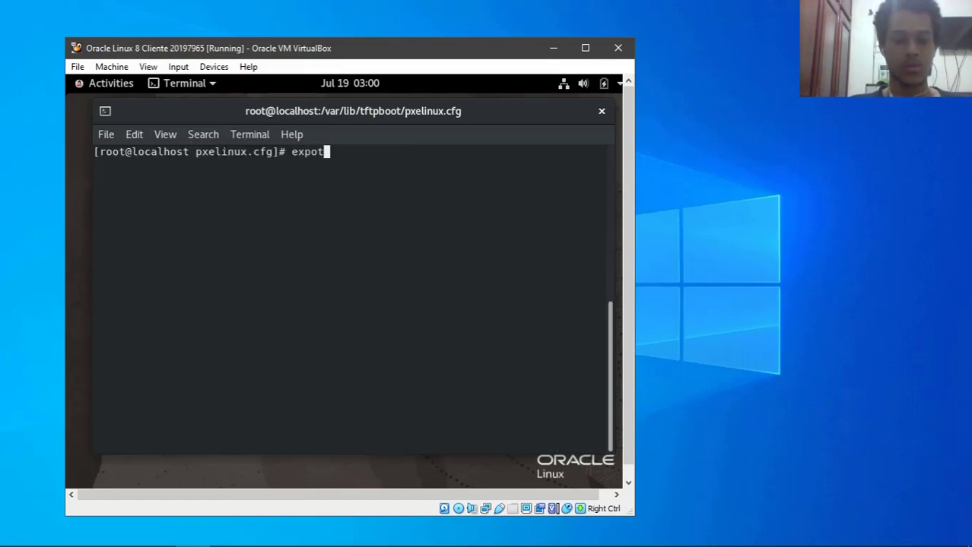
{"action": "key", "text": "BackSpace"}
{"action": "type", "text": "rtfs "}
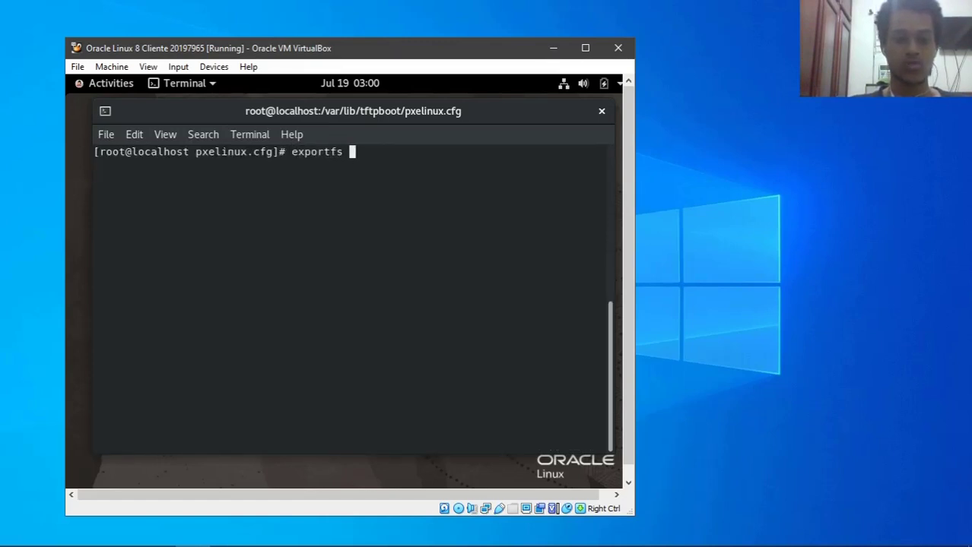
{"action": "type", "text": "-a"}
{"action": "key", "text": "Return"}
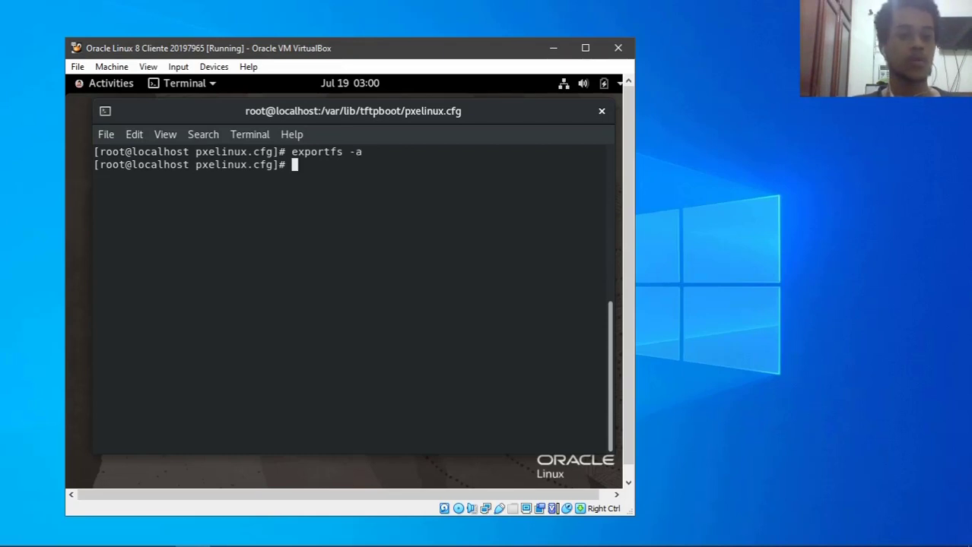
{"action": "key", "text": "Up"}
{"action": "key", "text": "BackSpace"}
{"action": "type", "text": "v"}
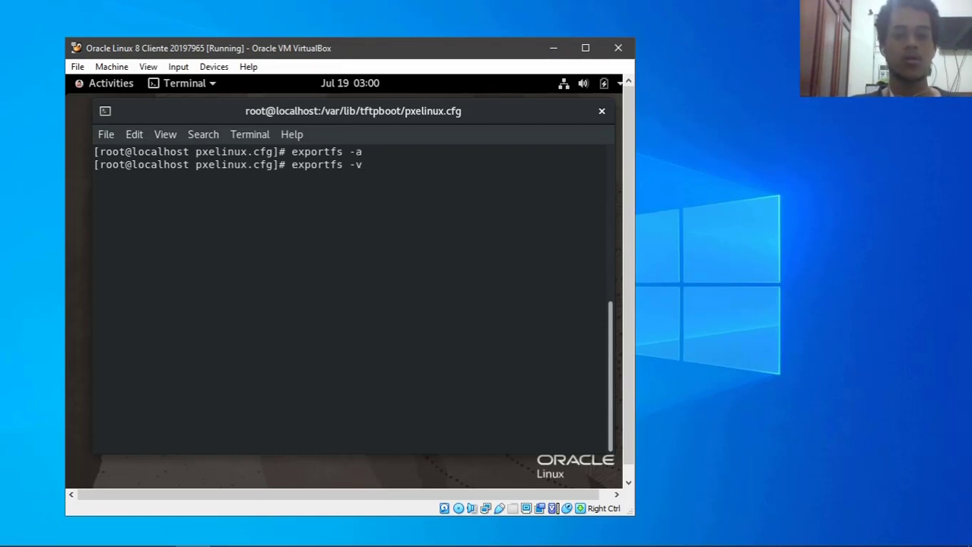
{"action": "key", "text": "Return"}
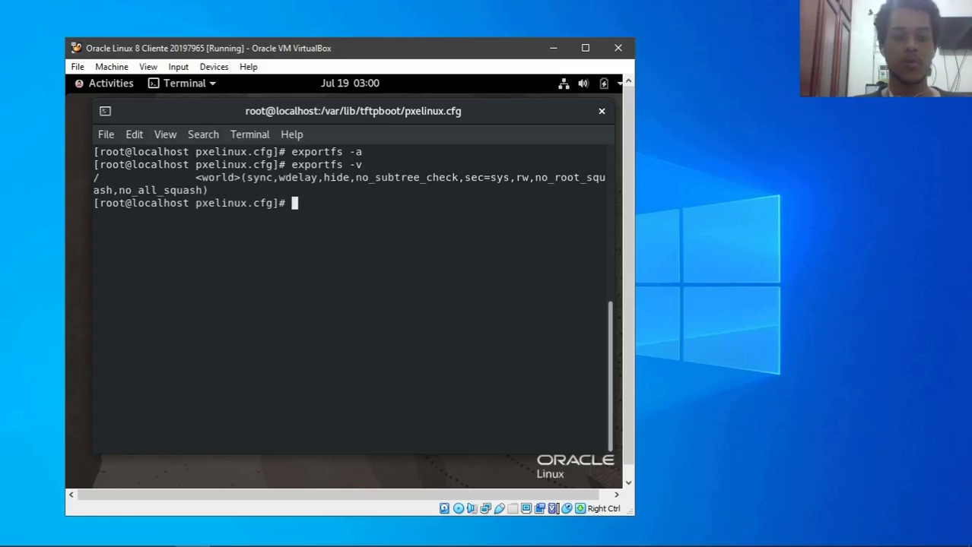
- Enable tftp, xinetd, dhcpd, nfs-utils and nfs-server at boot with systemctl enable
{"action": "type", "text": "systemctl "}
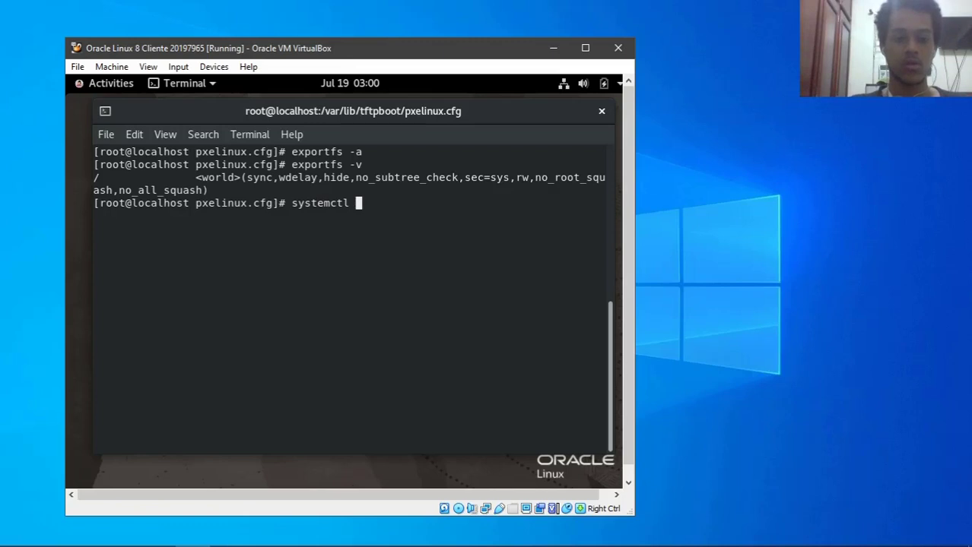
{"action": "type", "text": "enable "}
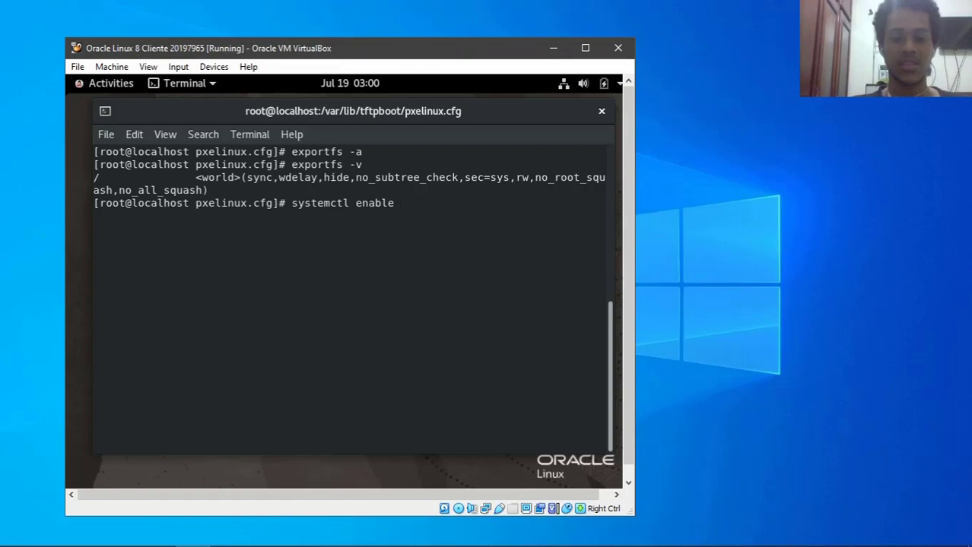
{"action": "type", "text": "tf"}
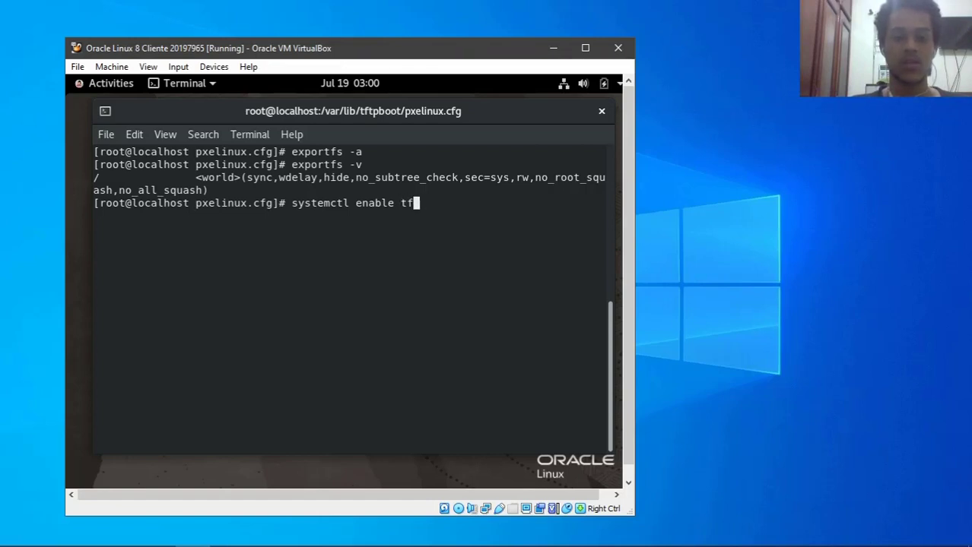
{"action": "type", "text": "tp xie"}
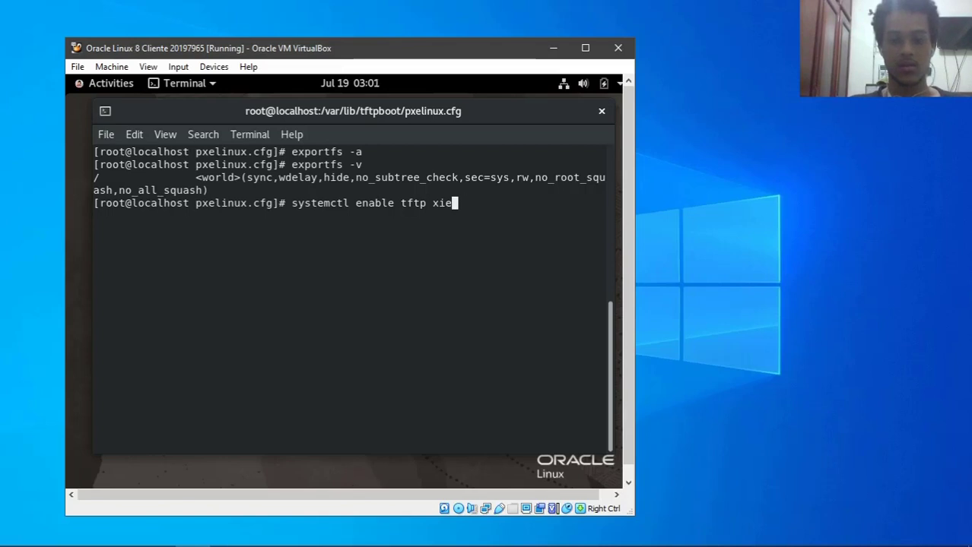
{"action": "key", "text": "BackSpace"}
{"action": "type", "text": "netd "}
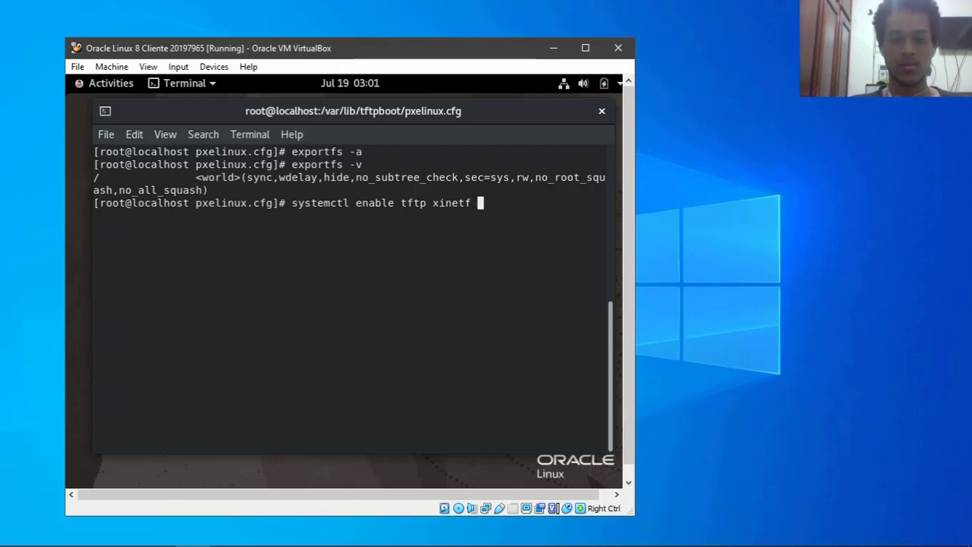
{"action": "type", "text": "deh"}
{"action": "key", "text": "BackSpace"}
{"action": "key", "text": "BackSpace"}
{"action": "type", "text": "hcpd"}
{"action": "type", "text": "nfs-uti"}
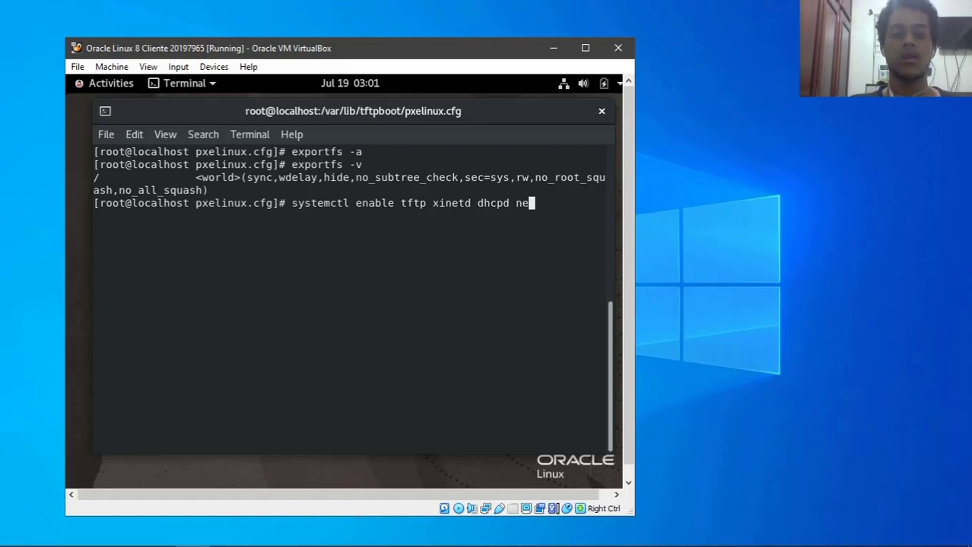
{"action": "type", "text": "ls n"}
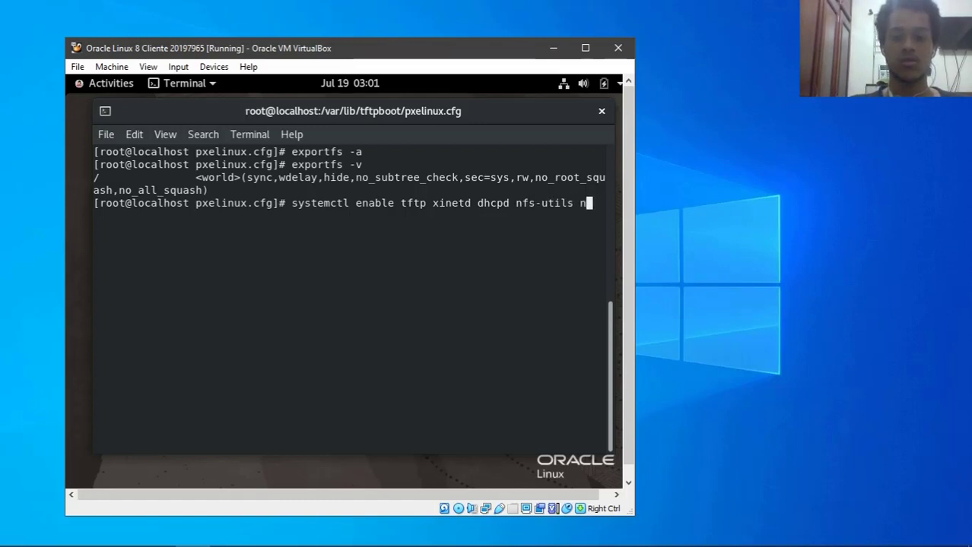
{"action": "type", "text": "fs-server"}
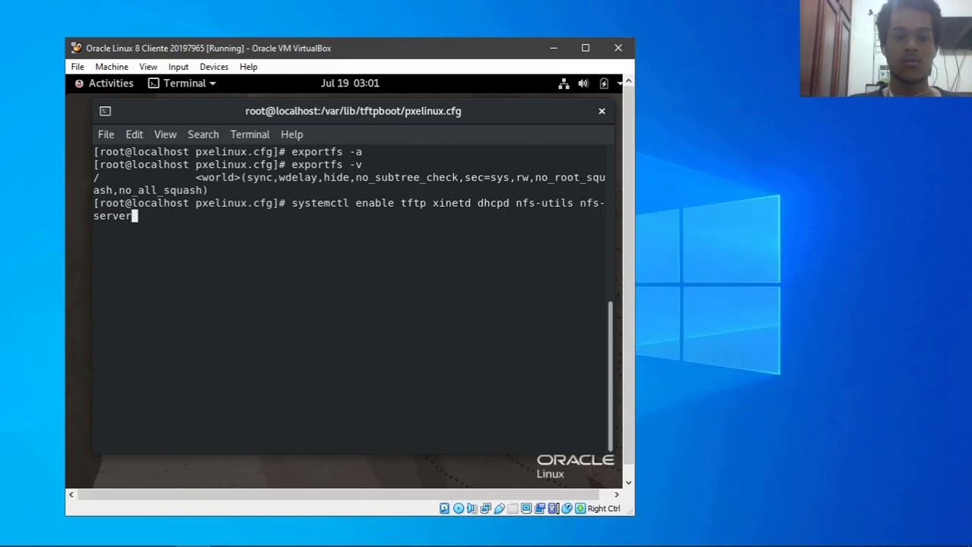
{"action": "key", "text": "Return"}
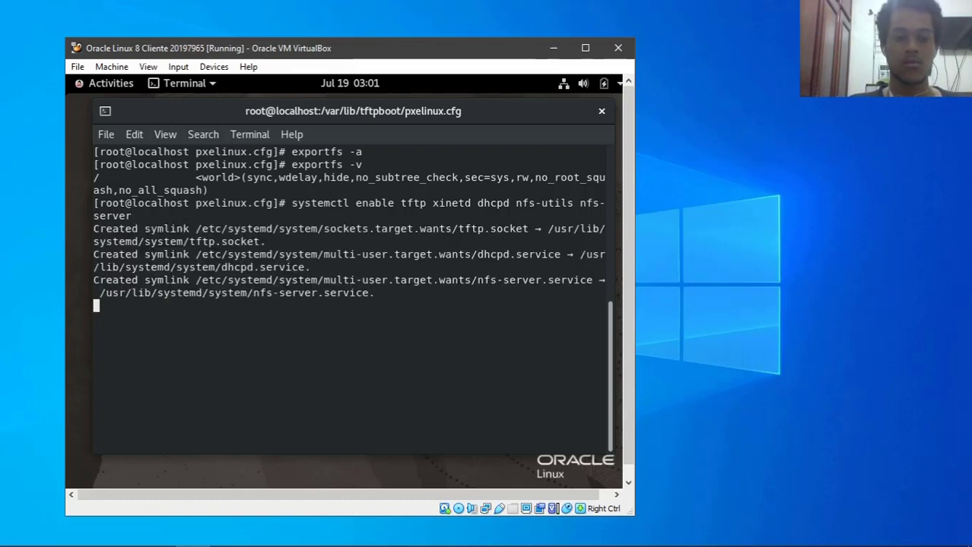
- Start the same PXE services with systemctl start, which reports dhcpd failing
{"action": "key", "text": "Up"}
{"action": "key", "text": "Left"}
{"action": "key", "text": "Left"}
{"action": "key", "text": "Left"}
{"action": "key", "text": "Left"}
{"action": "key", "text": "Left"}
{"action": "key", "text": "Left"}
{"action": "key", "text": "Left"}
{"action": "key", "text": "Left"}
{"action": "key", "text": "Left"}
{"action": "key", "text": "Left"}
{"action": "key", "text": "Left"}
{"action": "key", "text": "Left"}
{"action": "key", "text": "Left"}
{"action": "key", "text": "Left"}
{"action": "key", "text": "Left"}
{"action": "key", "text": "Left"}
{"action": "key", "text": "Left"}
{"action": "key", "text": "Left"}
{"action": "key", "text": "Left"}
{"action": "key", "text": "Left"}
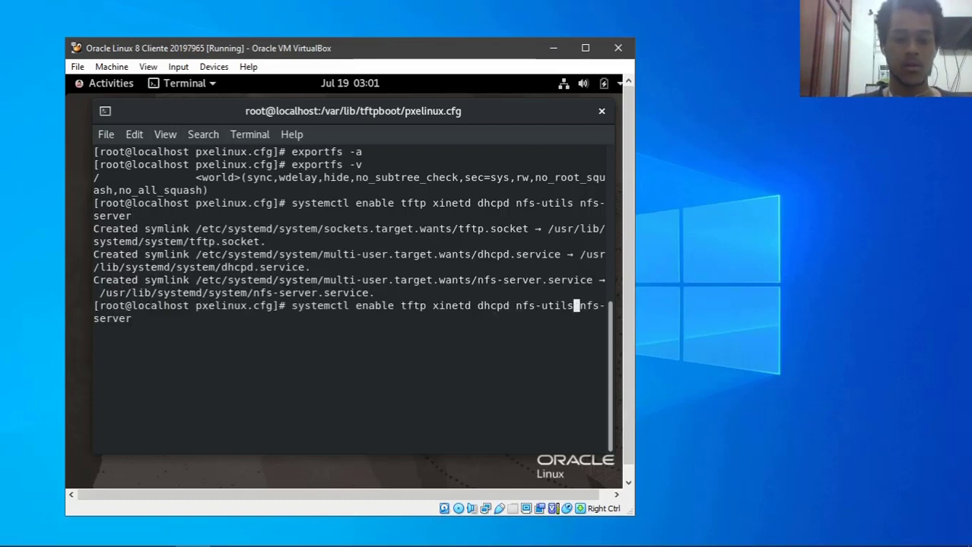
{"action": "key", "text": "Right"}
{"action": "key", "text": "BackSpace"}
{"action": "key", "text": "BackSpace"}
{"action": "key", "text": "BackSpace"}
{"action": "key", "text": "BackSpace"}
{"action": "key", "text": "BackSpace"}
{"action": "key", "text": "BackSpace"}
{"action": "type", "text": "stat"}
{"action": "key", "text": "BackSpace"}
{"action": "type", "text": "rt"}
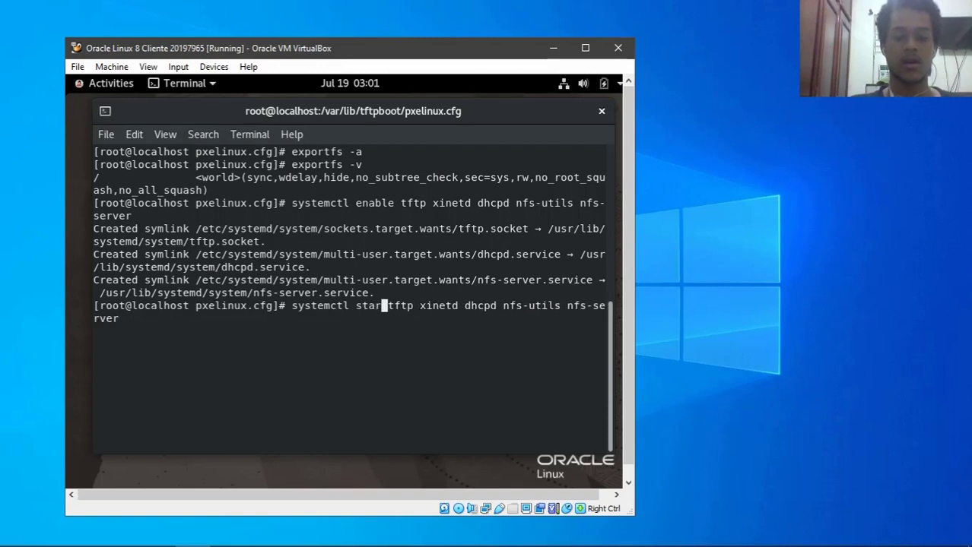
{"action": "key", "text": "Return"}
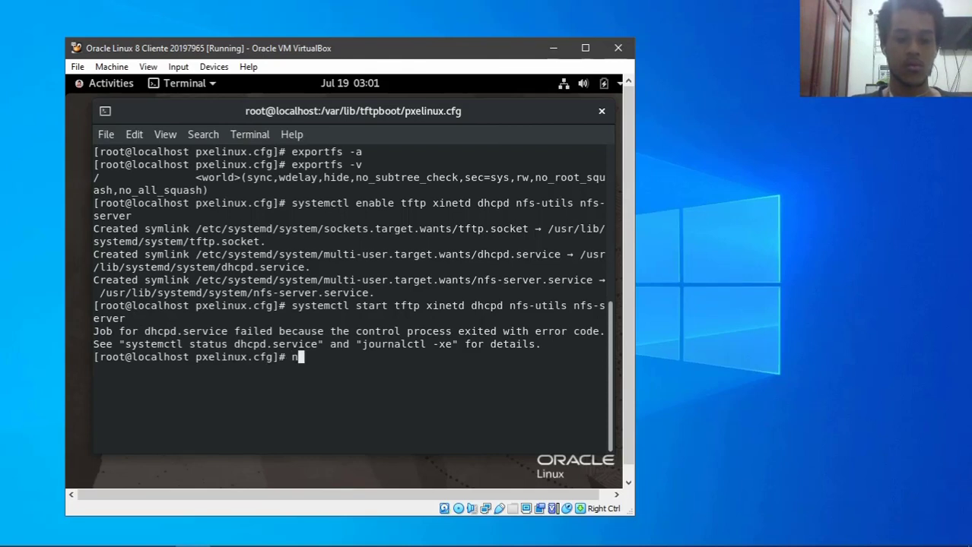
{"action": "key", "text": "BackSpace"}
{"action": "type", "text": "jou"}
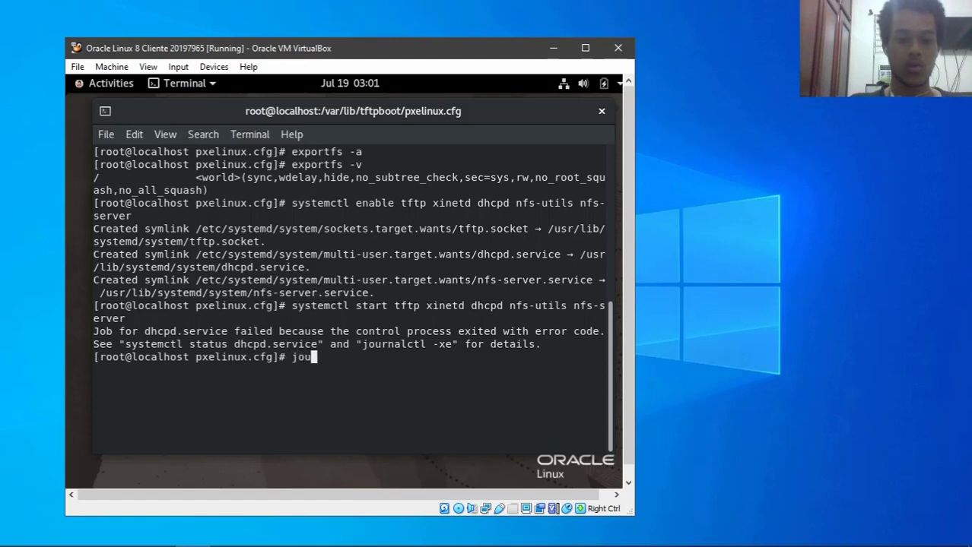
{"action": "type", "text": "rnalctl "}
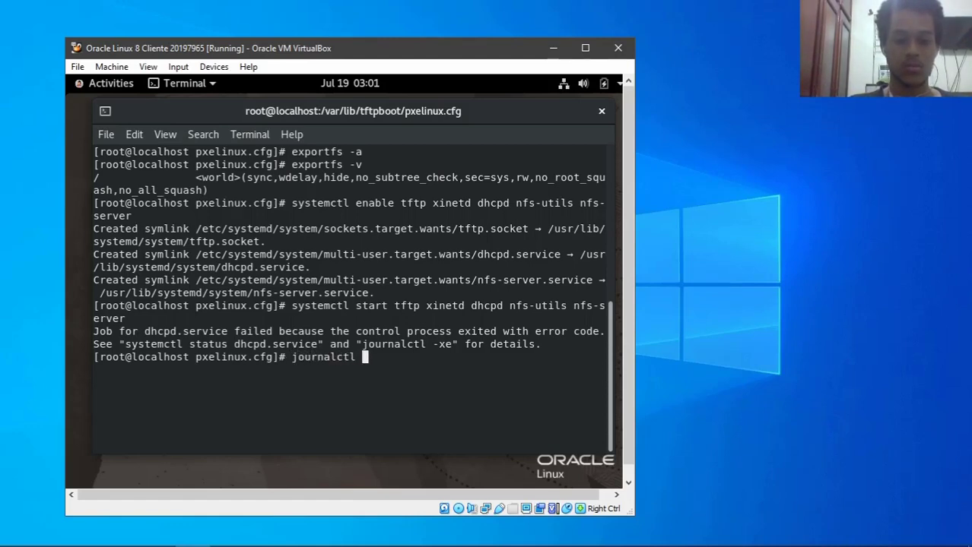
{"action": "type", "text": "-xe"}
- Run journalctl -xe, scroll to the dhcpd.service failure entries, then quit the journal viewer
{"action": "key", "text": "Return"}
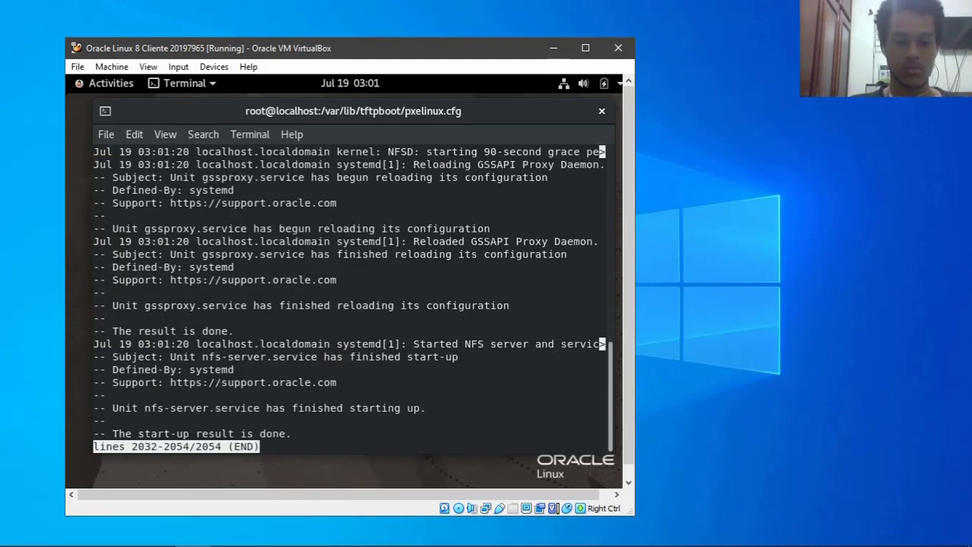
{"action": "key", "text": "Up"}
{"action": "key", "text": "Up"}
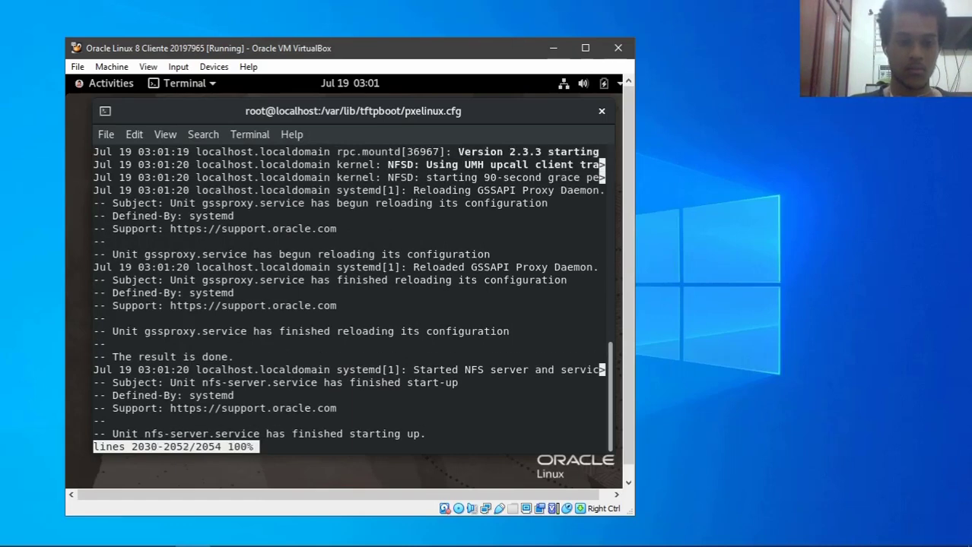
{"action": "key", "text": "Up"}
{"action": "key", "text": "Up"}
{"action": "key", "text": "Up"}
{"action": "key", "text": "Up"}
{"action": "key", "text": "Up"}
{"action": "key", "text": "Up"}
{"action": "key", "text": "Up"}
{"action": "key", "text": "Up"}
{"action": "key", "text": "Up"}
{"action": "key", "text": "Up"}
{"action": "key", "text": "Up"}
{"action": "key", "text": "Up"}
{"action": "key", "text": "Up"}
{"action": "key", "text": "Up"}
{"action": "key", "text": "Up"}
{"action": "key", "text": "Up"}
{"action": "key", "text": "Up"}
{"action": "key", "text": "Up"}
{"action": "key", "text": "Up"}
{"action": "key", "text": "Up"}
{"action": "key", "text": "Up"}
{"action": "key", "text": "Up"}
{"action": "key", "text": "Up"}
{"action": "key", "text": "Up"}
{"action": "key", "text": "Up"}
{"action": "key", "text": "Up"}
{"action": "key", "text": "Up"}
{"action": "key", "text": "Up"}
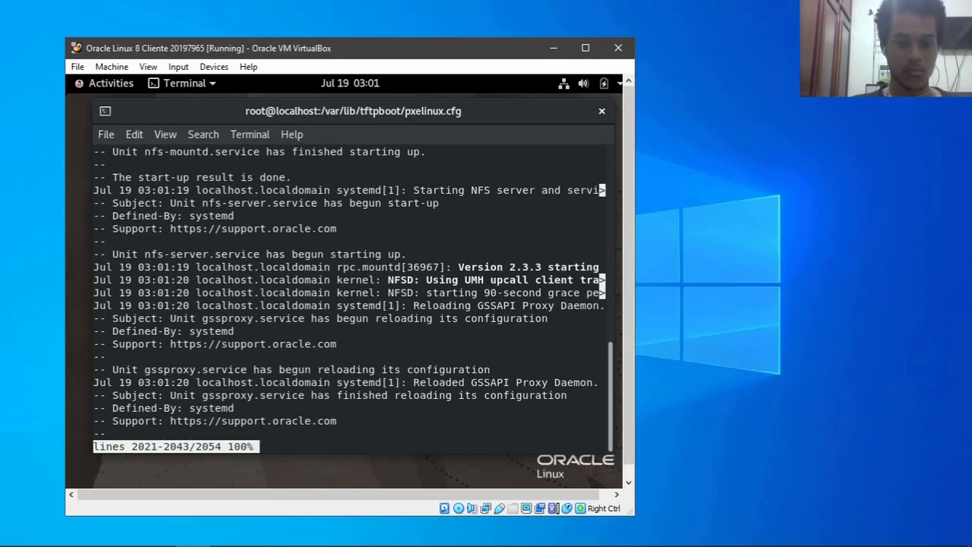
{"action": "key", "text": "Up"}
{"action": "key", "text": "Up"}
{"action": "key", "text": "Up"}
{"action": "key", "text": "Up"}
{"action": "key", "text": "Up"}
{"action": "key", "text": "Up"}
{"action": "key", "text": "Up"}
{"action": "key", "text": "Up"}
{"action": "key", "text": "Up"}
{"action": "key", "text": "Up"}
{"action": "key", "text": "Up"}
{"action": "key", "text": "Up"}
{"action": "key", "text": "Up"}
{"action": "key", "text": "Up"}
{"action": "key", "text": "Up"}
{"action": "key", "text": "Up"}
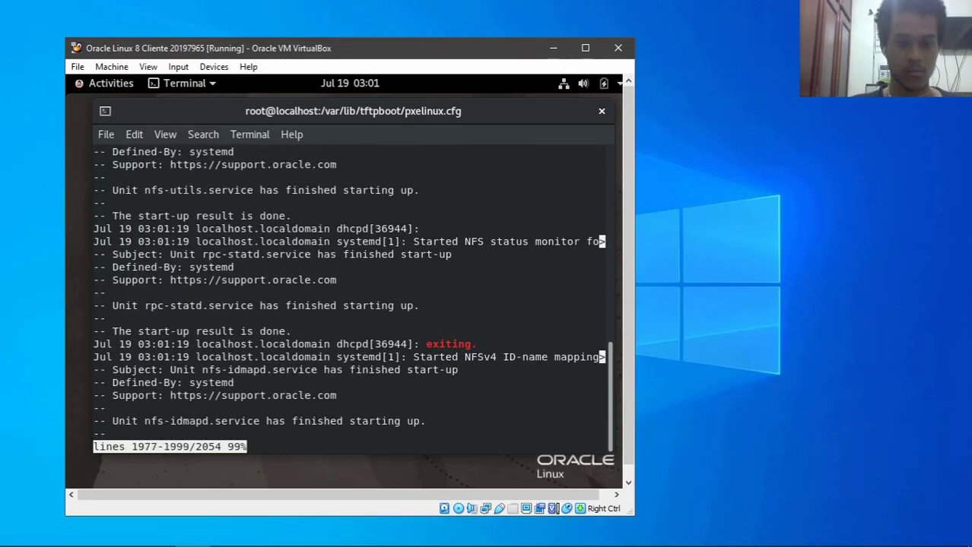
{"action": "key", "text": "Up"}
{"action": "key", "text": "Up"}
{"action": "key", "text": "Up"}
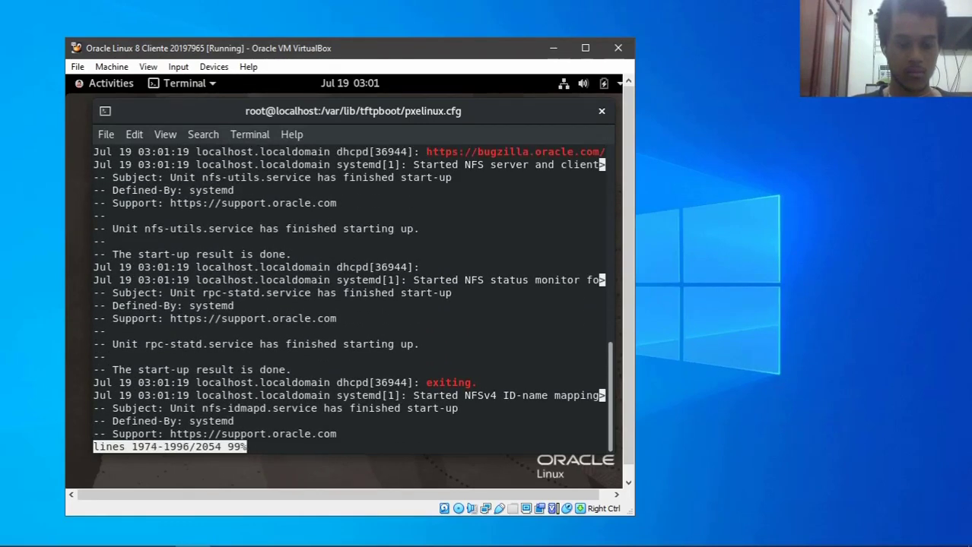
{"action": "key", "text": "Up"}
{"action": "key", "text": "Up"}
{"action": "key", "text": "Up"}
{"action": "key", "text": "Up"}
{"action": "key", "text": "Up"}
{"action": "key", "text": "Up"}
{"action": "key", "text": "Up"}
{"action": "key", "text": "Up"}
{"action": "key", "text": "Up"}
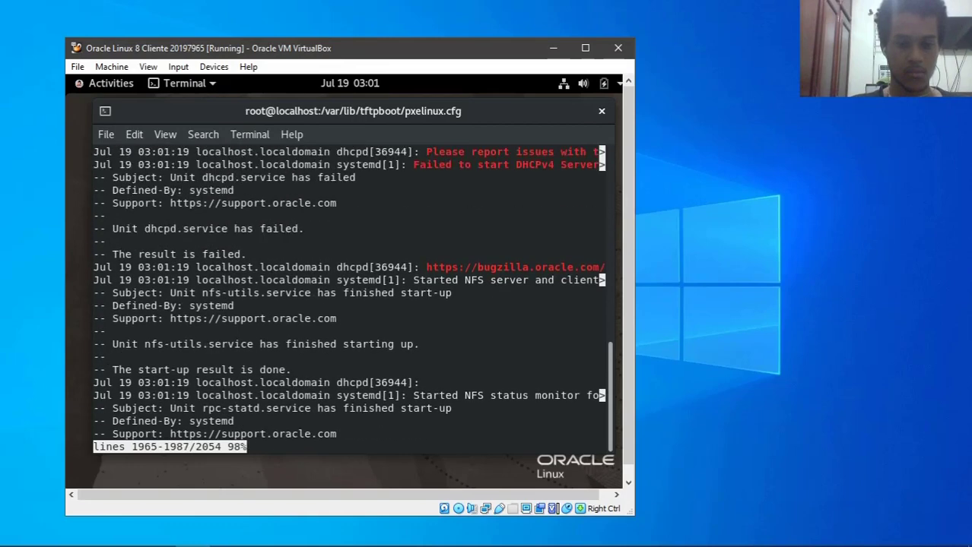
{"action": "key", "text": "Up"}
{"action": "key", "text": "Up"}
{"action": "key", "text": "Up"}
{"action": "key", "text": "Up"}
{"action": "key", "text": "Up"}
{"action": "key", "text": "Up"}
{"action": "key", "text": "Up"}
{"action": "key", "text": "Up"}
{"action": "key", "text": "Up"}
{"action": "key", "text": "Up"}
{"action": "key", "text": "Up"}
{"action": "key", "text": "Up"}
{"action": "key", "text": "Up"}
{"action": "key", "text": "Up"}
{"action": "key", "text": "Up"}
{"action": "key", "text": "Up"}
{"action": "key", "text": "Up"}
{"action": "key", "text": "Up"}
{"action": "key", "text": "Up"}
{"action": "key", "text": "Up"}
{"action": "key", "text": "Down"}
{"action": "key", "text": "Down"}
{"action": "key", "text": "Down"}
{"action": "key", "text": "Down"}
{"action": "key", "text": "Down"}
{"action": "key", "text": "Down"}
{"action": "key", "text": "Down"}
{"action": "key", "text": "Down"}
{"action": "key", "text": "Down"}
{"action": "key", "text": "Down"}
{"action": "key", "text": "Down"}
{"action": "key", "text": "Down"}
{"action": "key", "text": "Down"}
{"action": "key", "text": "Down"}
{"action": "key", "text": "Down"}
{"action": "key", "text": "Down"}
{"action": "key", "text": "Down"}
{"action": "key", "text": "Down"}
{"action": "key", "text": "Down"}
{"action": "key", "text": "Down"}
{"action": "key", "text": "Down"}
{"action": "key", "text": "Down"}
{"action": "key", "text": "Down"}
{"action": "key", "text": "Down"}
{"action": "key", "text": "Down"}
{"action": "key", "text": "Down"}
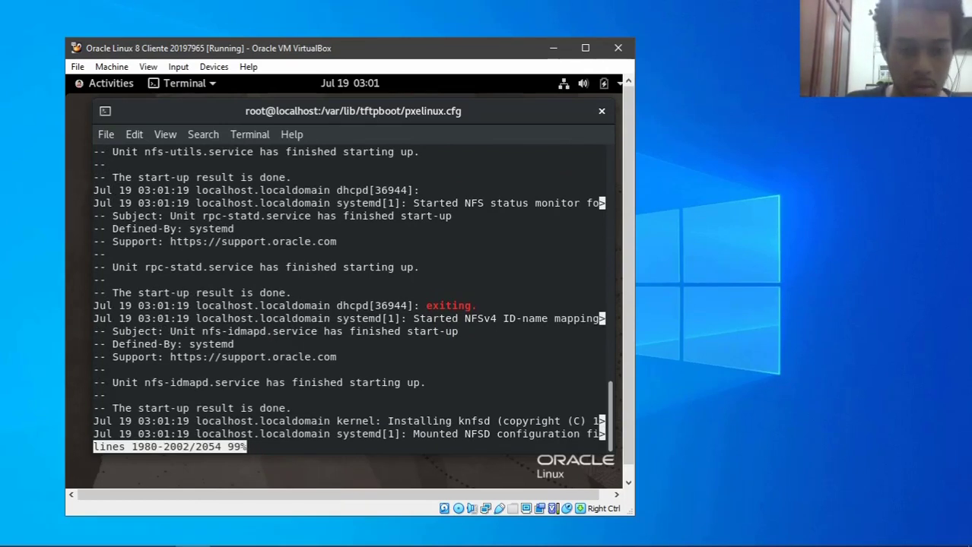
{"action": "key", "text": "Down"}
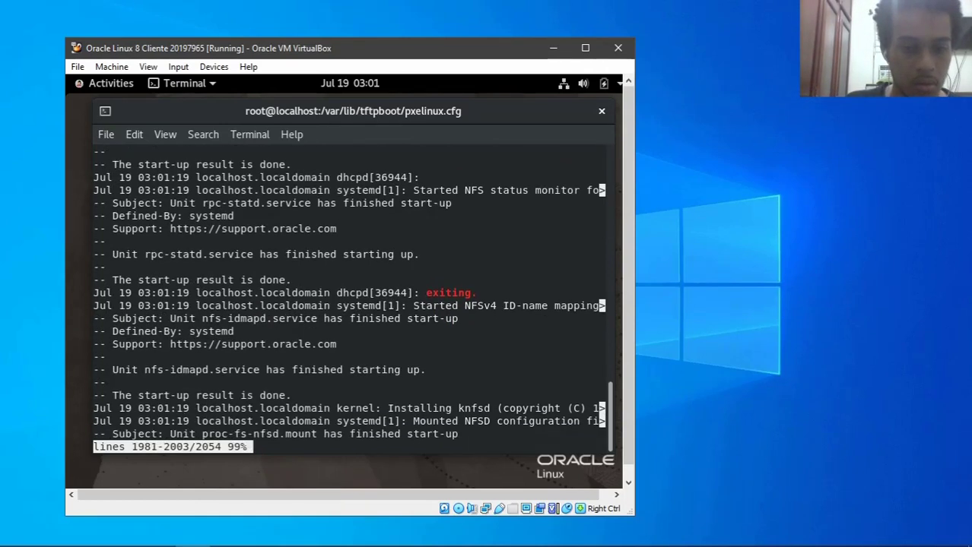
{"action": "key", "text": "Right"}
{"action": "key", "text": "Left"}
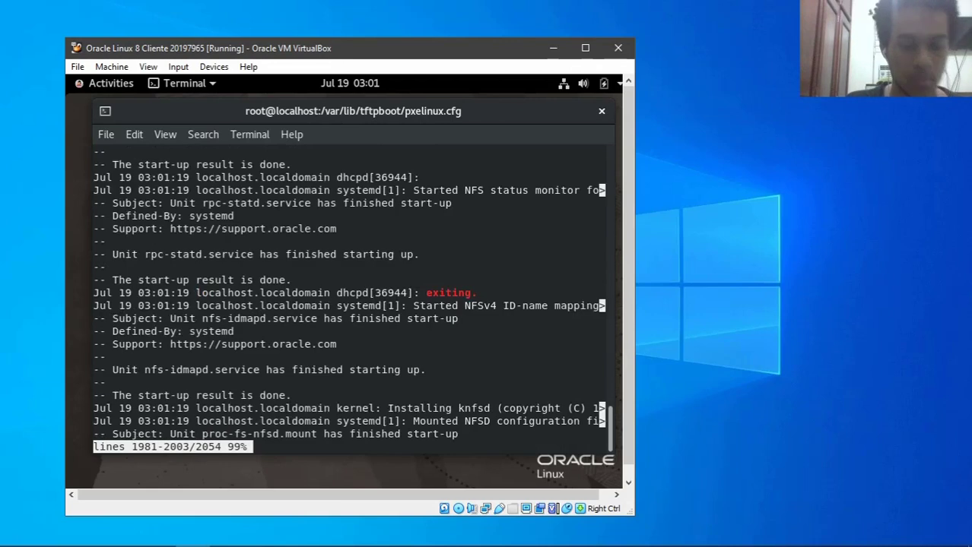
{"action": "key", "text": "ctrl+x"}
{"action": "key", "text": "ctrl+c"}
- Open /etc/dhcp/dhcpd.conf in nano
{"action": "type", "text": "clear"}
{"action": "key", "text": "Return"}
{"action": "type", "text": "nano /etc/"}
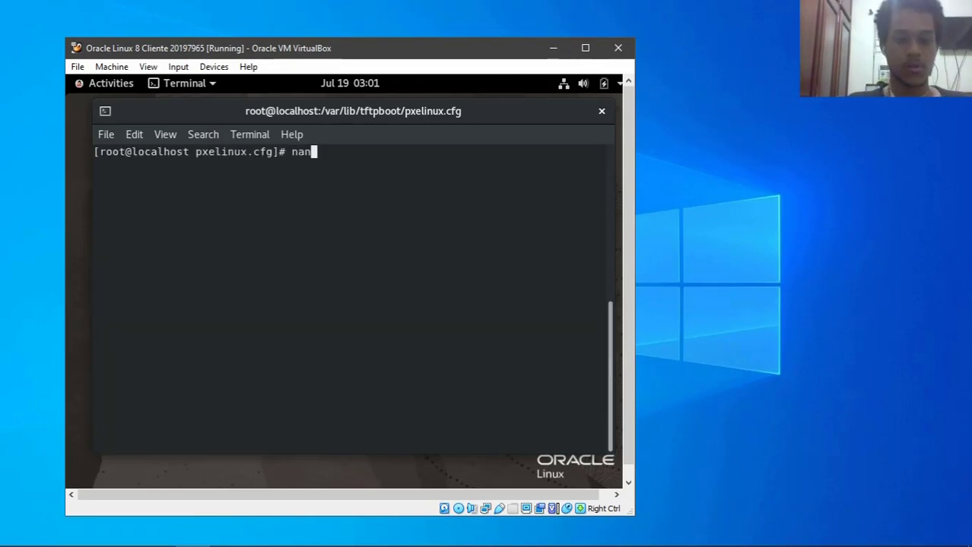
{"action": "key", "text": "BackSpace"}
{"action": "type", "text": "c/"}
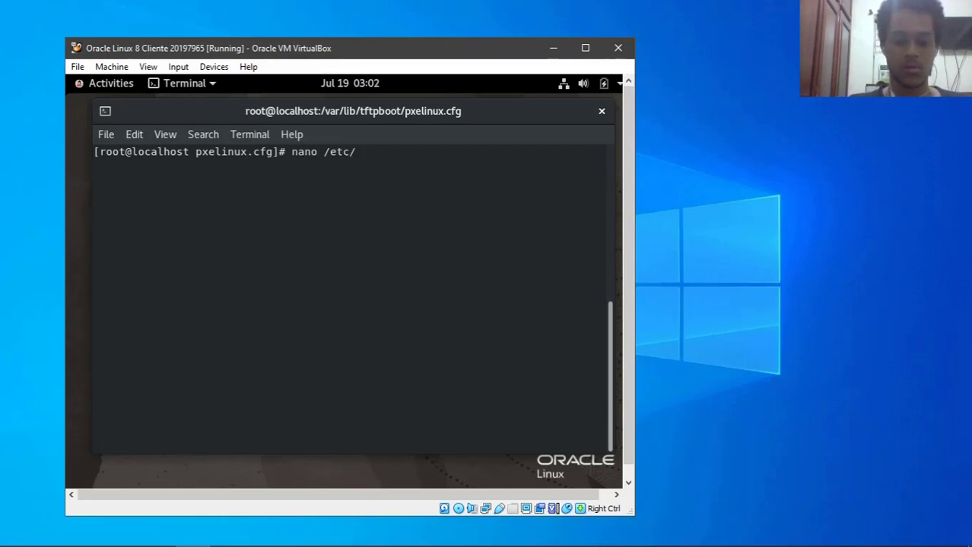
{"action": "type", "text": "dh"}
{"action": "key", "text": "Tab"}
{"action": "type", "text": "dhc"}
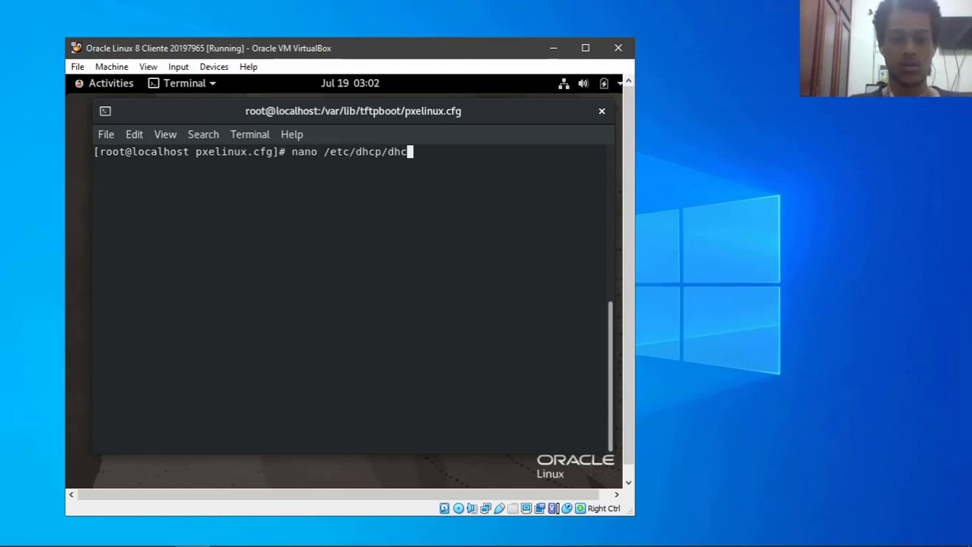
{"action": "type", "text": "pd."}
{"action": "key", "text": "Tab"}
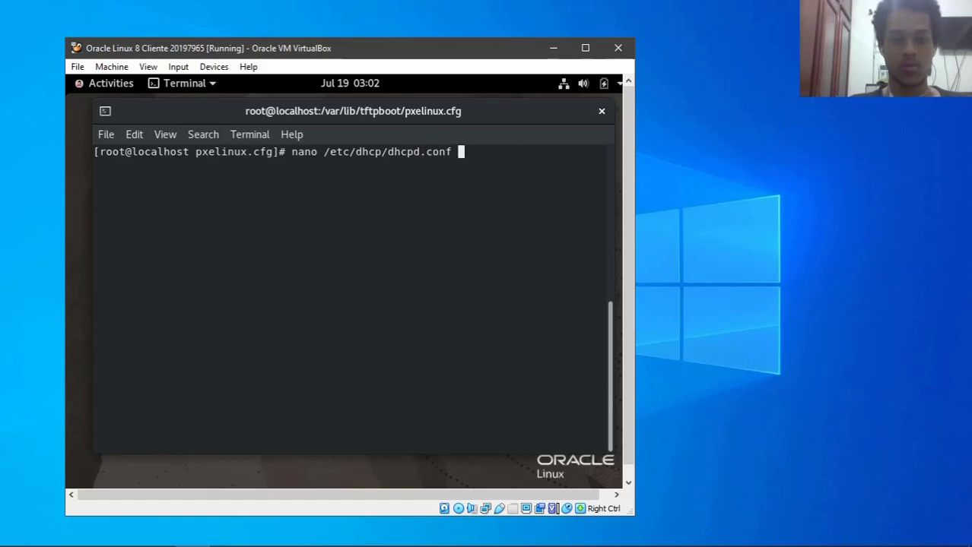
{"action": "key", "text": "Return"}
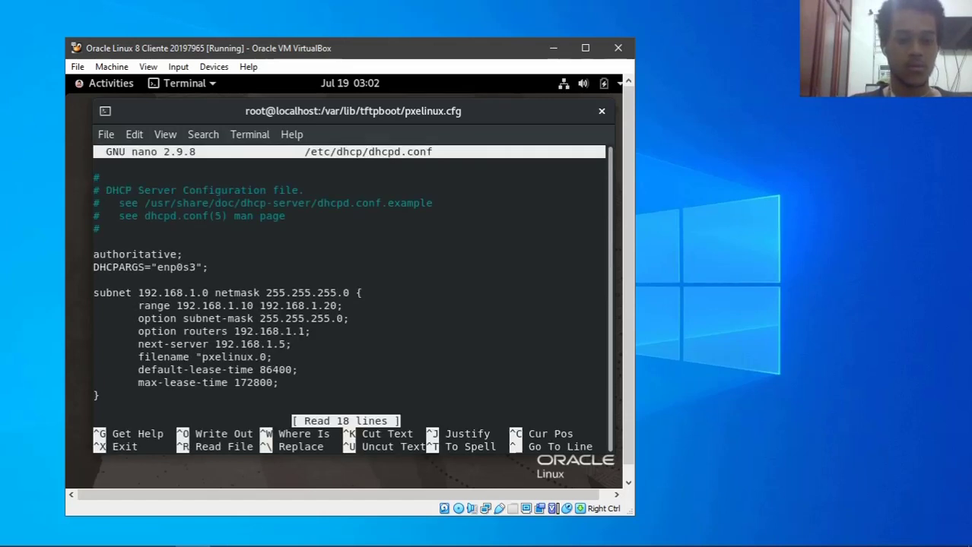
- Add the closing quote to filename "pxelinux.0", save the file and exit nano
{"action": "key", "text": "Down"}
{"action": "key", "text": "Down"}
{"action": "key", "text": "Down"}
{"action": "key", "text": "Down"}
{"action": "key", "text": "Down"}
{"action": "key", "text": "Down"}
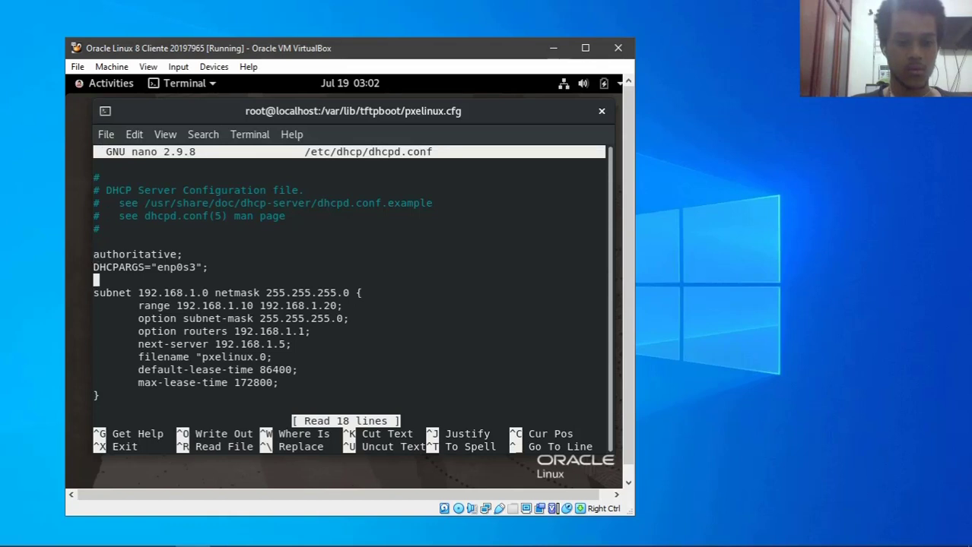
{"action": "key", "text": "Down"}
{"action": "key", "text": "Down"}
{"action": "key", "text": "Down"}
{"action": "key", "text": "Right"}
{"action": "key", "text": "Right"}
{"action": "key", "text": "Right"}
{"action": "key", "text": "Right"}
{"action": "key", "text": "Right"}
{"action": "key", "text": "Right"}
{"action": "key", "text": "Right"}
{"action": "key", "text": "Right"}
{"action": "key", "text": "Right"}
{"action": "key", "text": "Right"}
{"action": "key", "text": "Right"}
{"action": "key", "text": "Right"}
{"action": "key", "text": "Down"}
{"action": "key", "text": "Right"}
{"action": "key", "text": "Right"}
{"action": "key", "text": "Right"}
{"action": "key", "text": "Right"}
{"action": "key", "text": "Right"}
{"action": "key", "text": "Right"}
{"action": "key", "text": "Right"}
{"action": "key", "text": "Right"}
{"action": "key", "text": "Right"}
{"action": "key", "text": "Right"}
{"action": "key", "text": "Right"}
{"action": "key", "text": "Right"}
{"action": "key", "text": "Right"}
{"action": "key", "text": "Right"}
{"action": "key", "text": "Right"}
{"action": "key", "text": "Right"}
{"action": "key", "text": "Right"}
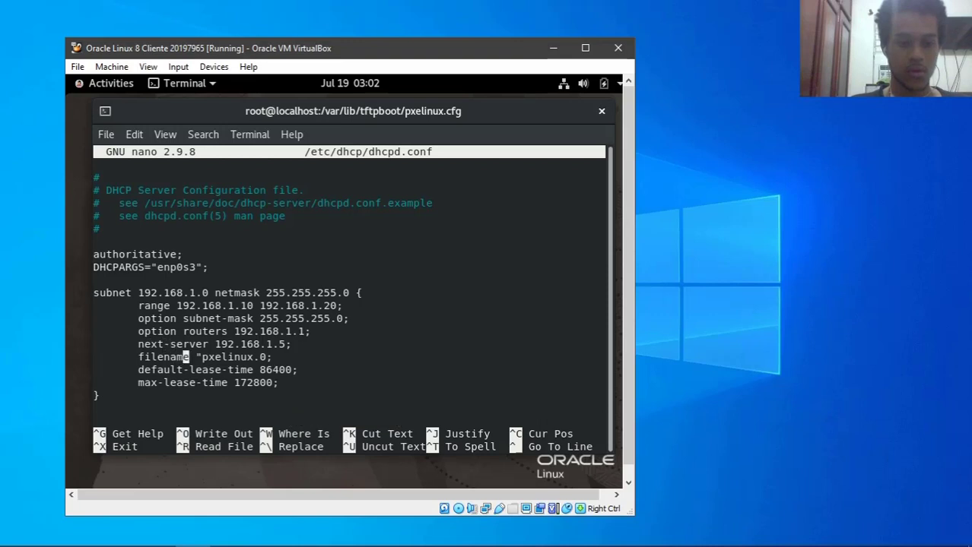
{"action": "key", "text": "Left"}
{"action": "key", "text": "Left"}
{"action": "type", "text": "\""}
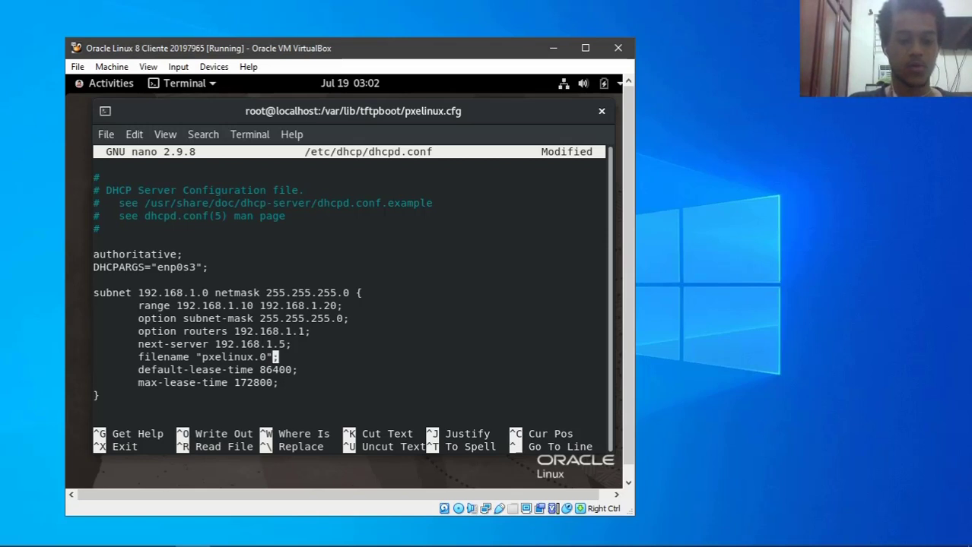
{"action": "key", "text": "ctrl+o"}
{"action": "key", "text": "Return"}
{"action": "key", "text": "ctrl+x"}
- Clear the screen and recall the earlier systemctl start command
{"action": "type", "text": "clear"}
{"action": "key", "text": "Return"}
{"action": "key", "text": "Up"}
{"action": "key", "text": "Up"}
{"action": "key", "text": "Up"}
{"action": "key", "text": "Up"}
{"action": "key", "text": "Up"}
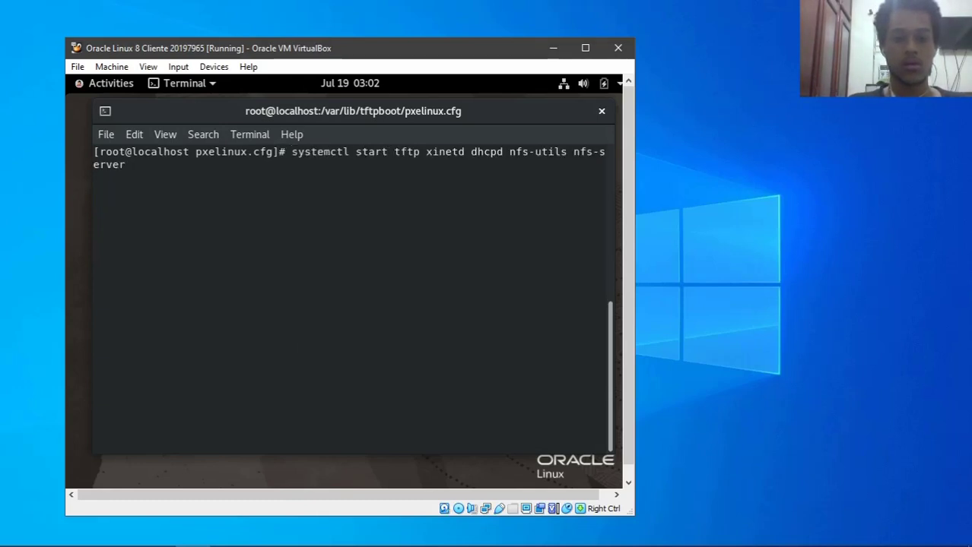
- Restart the PXE services and check their systemctl status, then clear the screen
{"action": "key", "text": "Return"}
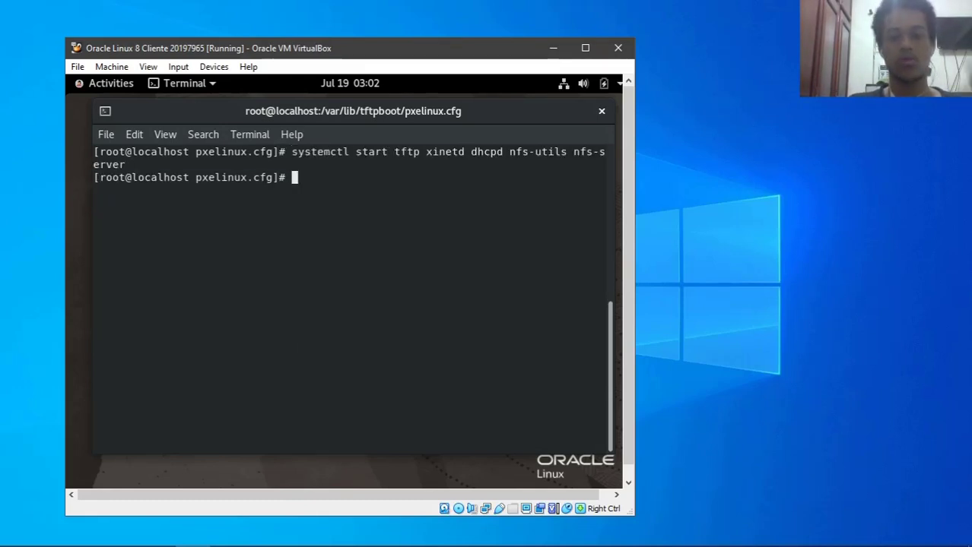
{"action": "key", "text": "Up"}
{"action": "key", "text": "Left"}
{"action": "key", "text": "Left"}
{"action": "key", "text": "Left"}
{"action": "key", "text": "Left"}
{"action": "key", "text": "Left"}
{"action": "key", "text": "Left"}
{"action": "key", "text": "Left"}
{"action": "key", "text": "Left"}
{"action": "key", "text": "Left"}
{"action": "key", "text": "Left"}
{"action": "key", "text": "Left"}
{"action": "key", "text": "Left"}
{"action": "key", "text": "Left"}
{"action": "key", "text": "Left"}
{"action": "key", "text": "Left"}
{"action": "key", "text": "Left"}
{"action": "key", "text": "Left"}
{"action": "key", "text": "Left"}
{"action": "key", "text": "Left"}
{"action": "key", "text": "Left"}
{"action": "key", "text": "Right"}
{"action": "key", "text": "Right"}
{"action": "key", "text": "BackSpace"}
{"action": "key", "text": "BackSpace"}
{"action": "type", "text": "tus"}
{"action": "key", "text": "Return"}
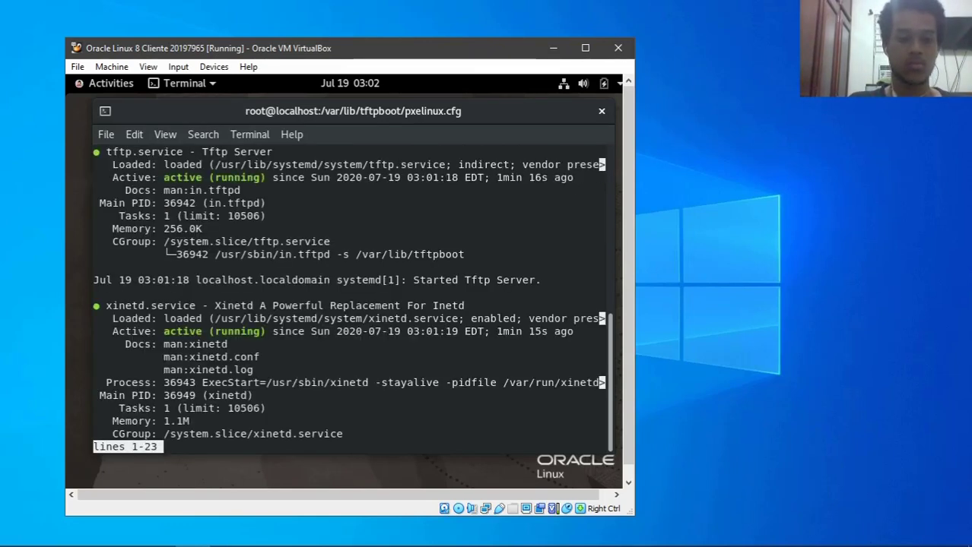
{"action": "key", "text": "Down"}
{"action": "key", "text": "Down"}
{"action": "key", "text": "Down"}
{"action": "key", "text": "Down"}
{"action": "key", "text": "Down"}
{"action": "key", "text": "Down"}
{"action": "key", "text": "Down"}
{"action": "key", "text": "Down"}
{"action": "key", "text": "Down"}
{"action": "key", "text": "Down"}
{"action": "key", "text": "Down"}
{"action": "key", "text": "Down"}
{"action": "key", "text": "Down"}
{"action": "key", "text": "Down"}
{"action": "key", "text": "Down"}
{"action": "key", "text": "Down"}
{"action": "key", "text": "Down"}
{"action": "key", "text": "Down"}
{"action": "key", "text": "Down"}
{"action": "key", "text": "Down"}
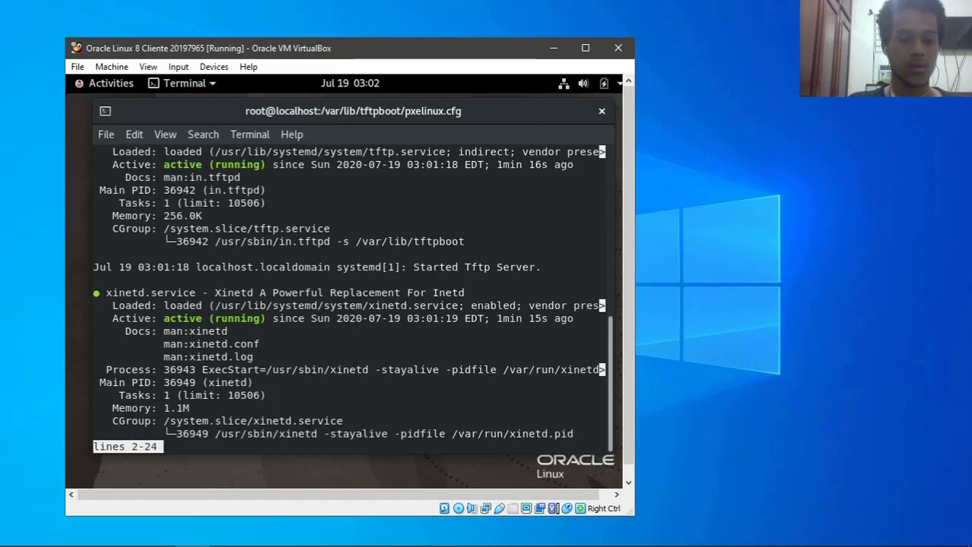
{"action": "key", "text": "Down"}
{"action": "key", "text": "Down"}
{"action": "key", "text": "Down"}
{"action": "key", "text": "Down"}
{"action": "key", "text": "Down"}
{"action": "key", "text": "Down"}
{"action": "key", "text": "Down"}
{"action": "key", "text": "Down"}
{"action": "key", "text": "Down"}
{"action": "key", "text": "Down"}
{"action": "key", "text": "Down"}
{"action": "key", "text": "Down"}
{"action": "key", "text": "Down"}
{"action": "key", "text": "Down"}
{"action": "key", "text": "Down"}
{"action": "key", "text": "Down"}
{"action": "key", "text": "Down"}
{"action": "key", "text": "Down"}
{"action": "key", "text": "Down"}
{"action": "key", "text": "Down"}
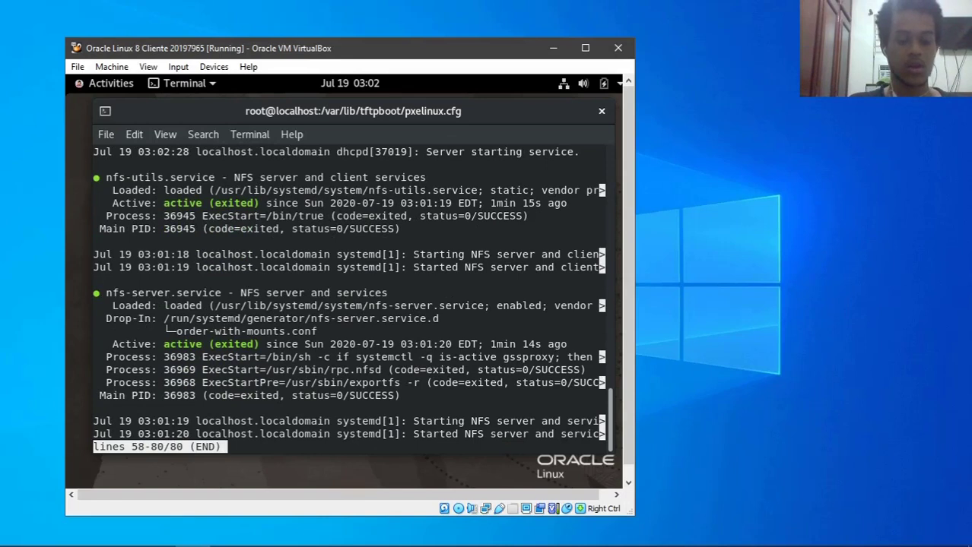
{"action": "type", "text": "qclear"}
{"action": "key", "text": "Return"}
- Run showmount -e 192.168.1.5 to confirm the / export for all hosts
{"action": "type", "text": "showmount -e "}
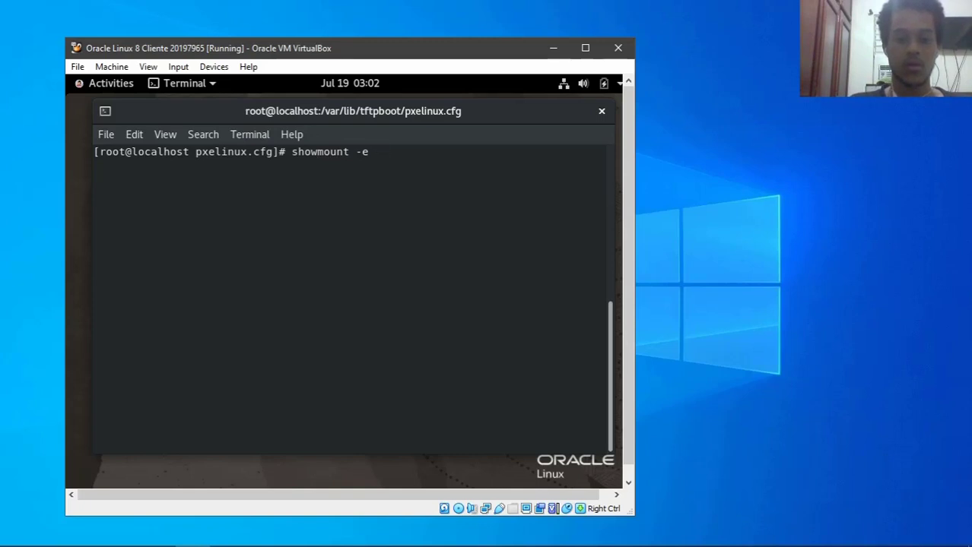
{"action": "type", "text": "19"}
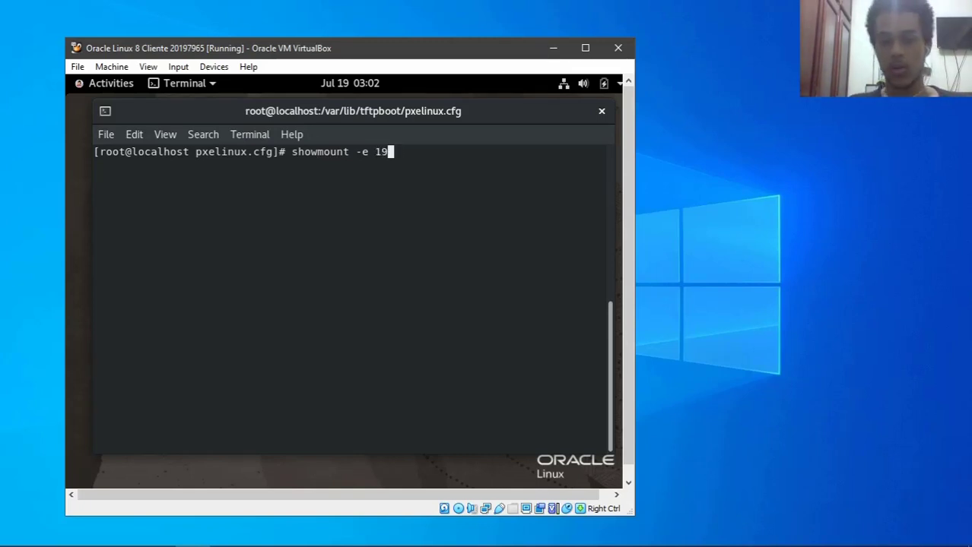
{"action": "type", "text": "2.168.1.5"}
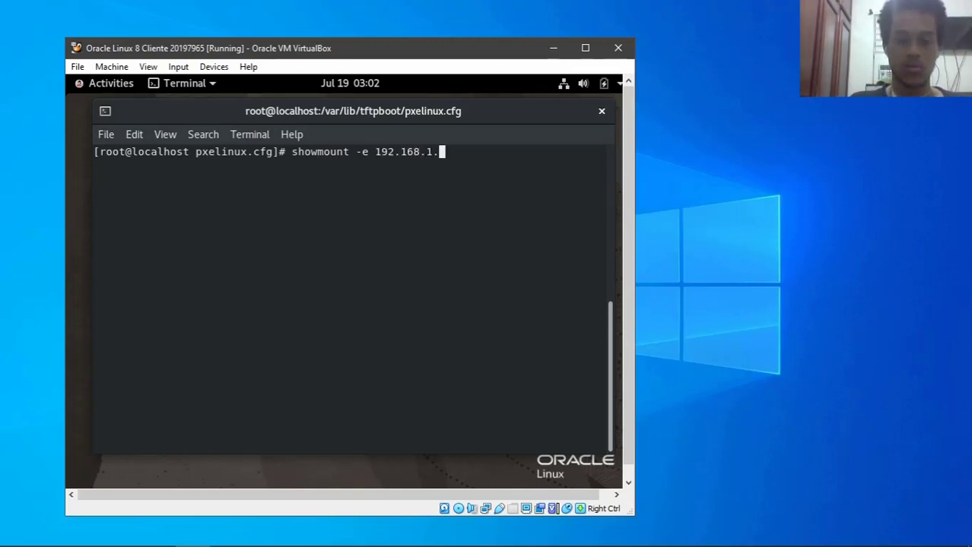
{"action": "key", "text": "Return"}
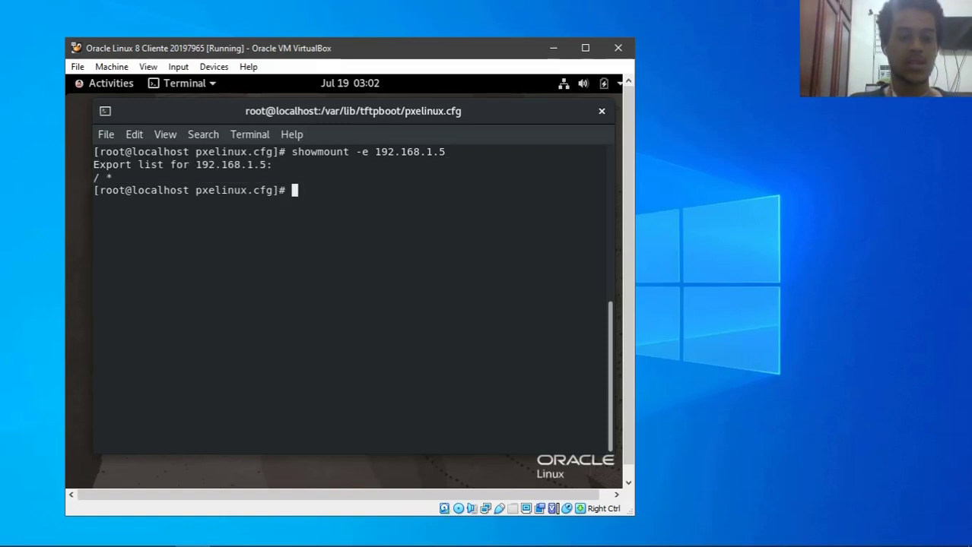
{"action": "type", "text": "clear"}
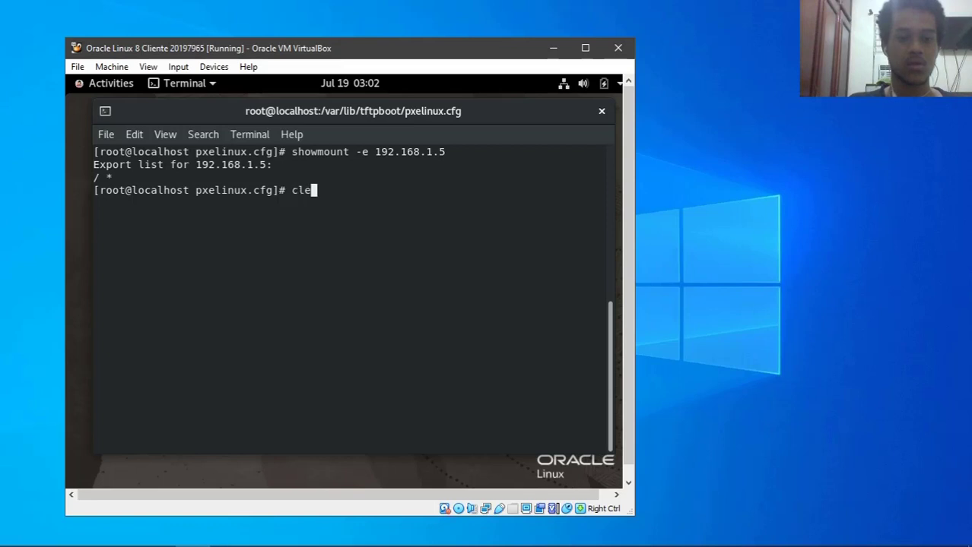
{"action": "key", "text": "Return"}
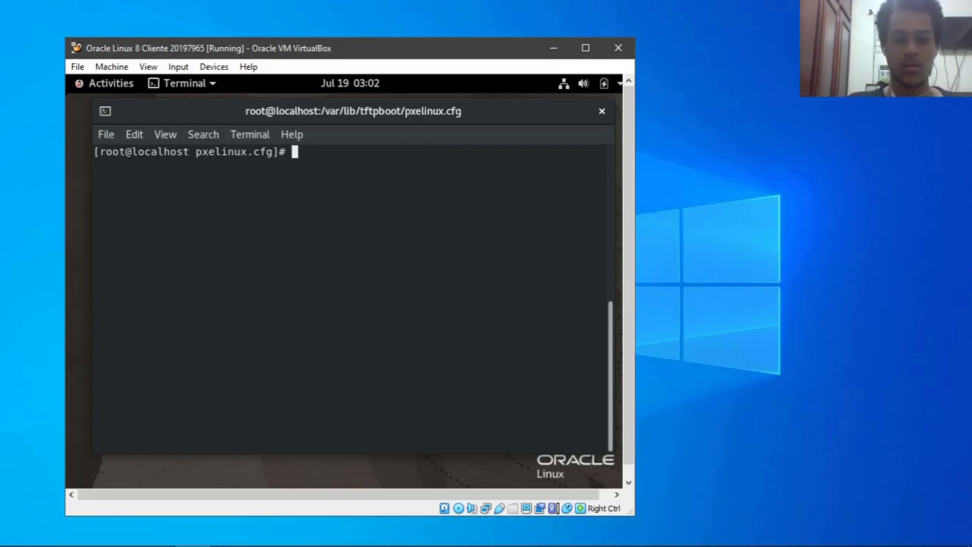
- Permanently add the tftp, dhcp, nfs, mountd and rpc-bind firewall services
{"action": "type", "text": "firewall-cmd --add"}
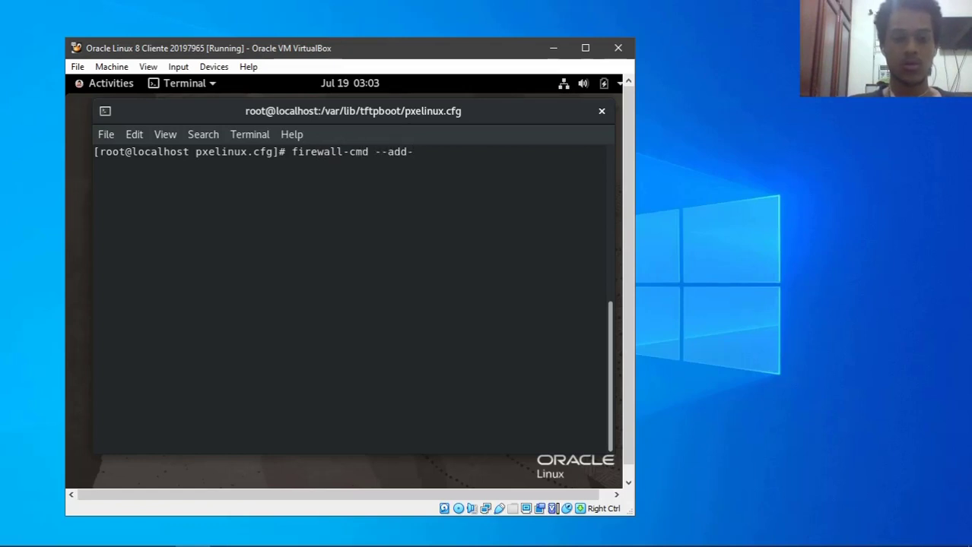
{"action": "type", "text": "-service"}
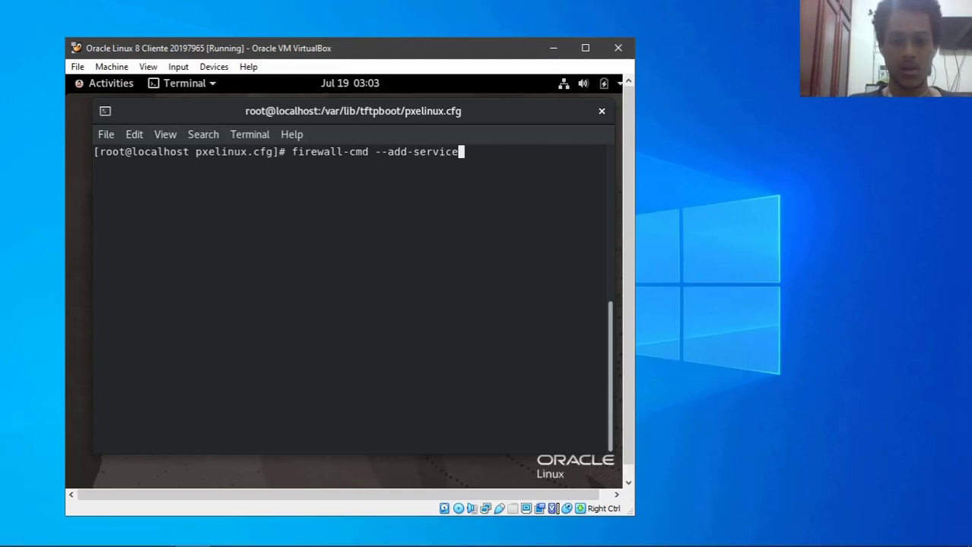
{"action": "type", "text": "={}"}
{"action": "key", "text": "Left"}
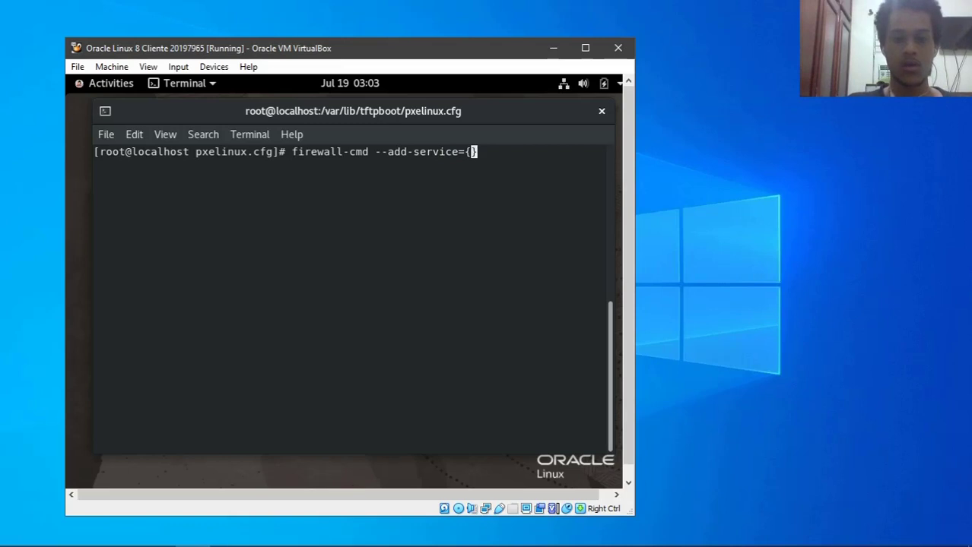
{"action": "type", "text": "tftp"}
{"action": "key", "text": "BackSpace"}
{"action": "type", "text": "tp,dhcp"}
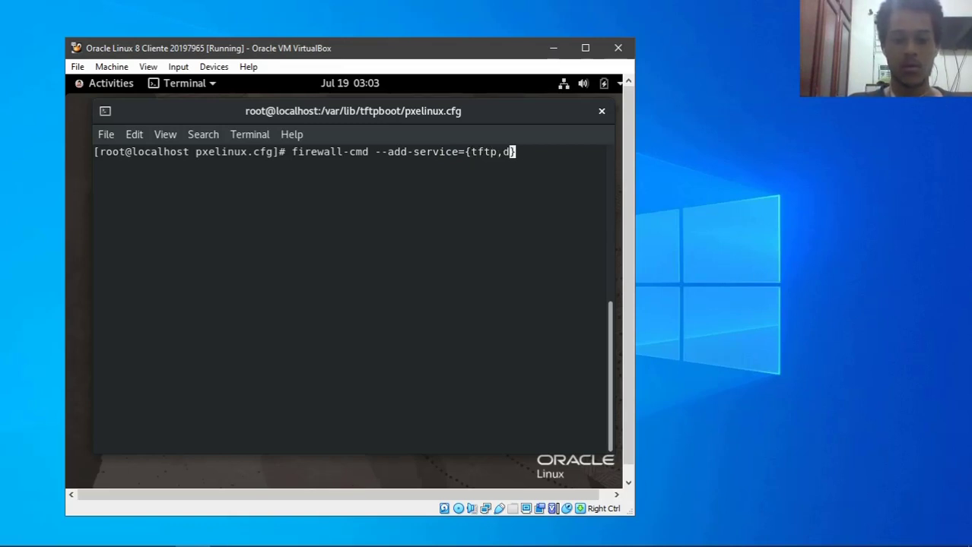
{"action": "type", "text": ","}
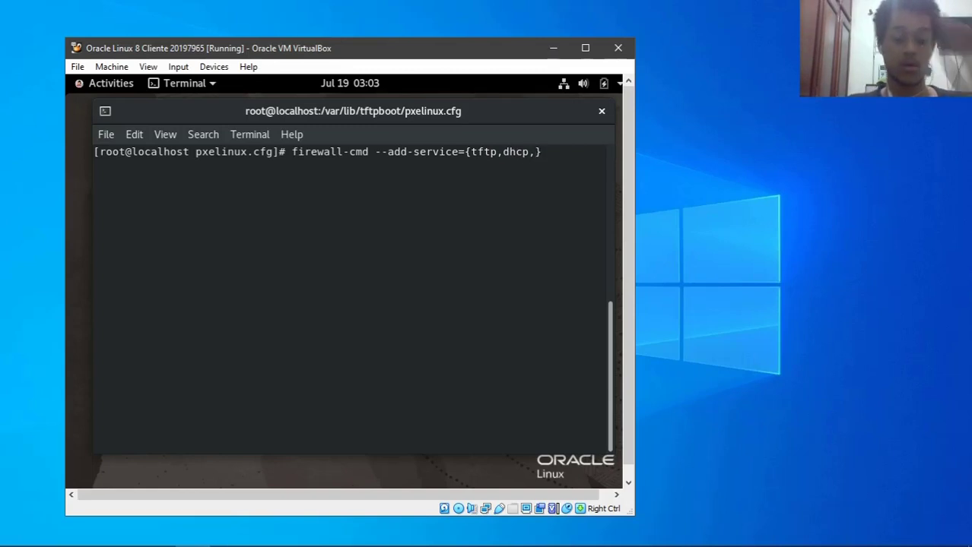
{"action": "type", "text": "nfs,mount"}
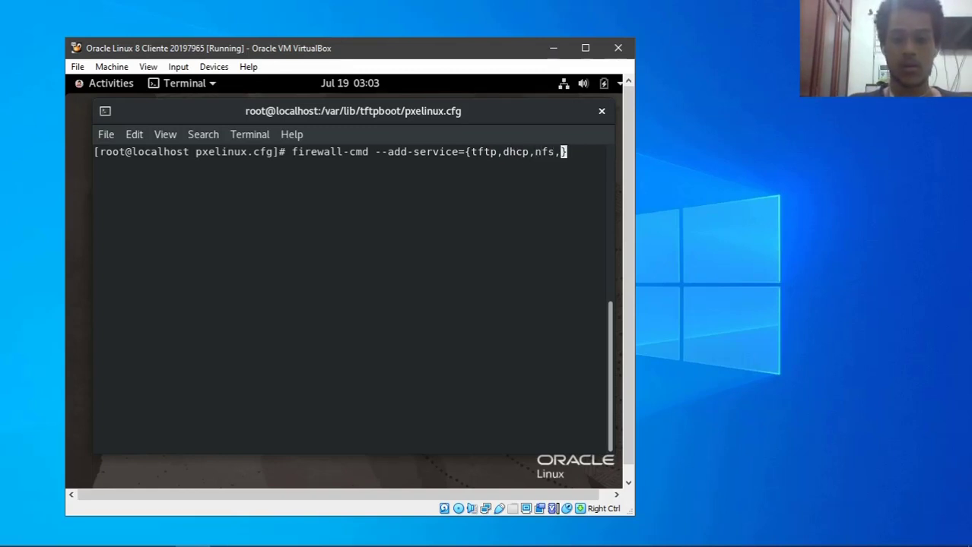
{"action": "type", "text": "d"}
{"action": "type", "text": ","}
{"action": "type", "text": "rpc-bi"}
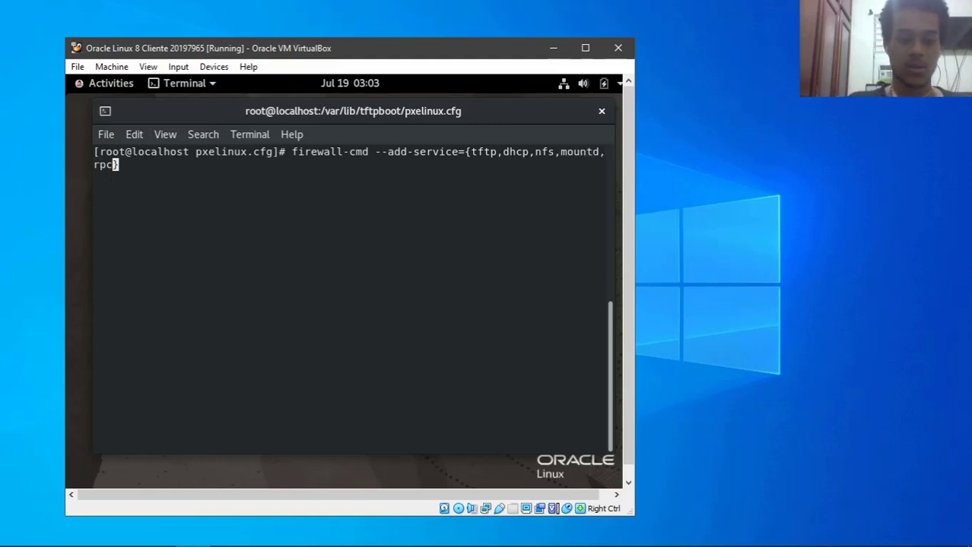
{"action": "type", "text": "nd"}
{"action": "key", "text": "Right"}
{"action": "type", "text": "--"}
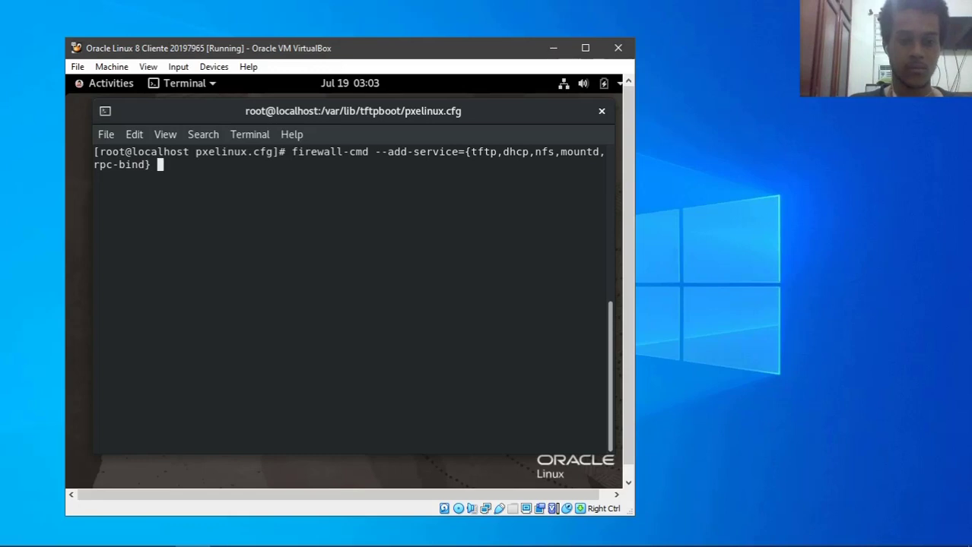
{"action": "type", "text": "permanent"}
{"action": "key", "text": "Return"}
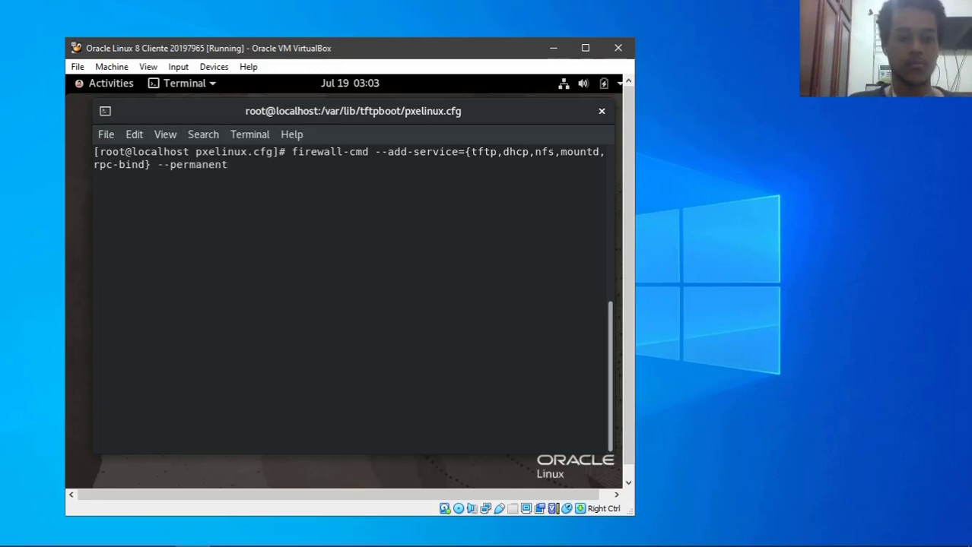
- Reload the firewall with firewall-cmd --reload
{"action": "key", "text": "Up"}
{"action": "key", "text": "BackSpace"}
{"action": "key", "text": "BackSpace"}
{"action": "key", "text": "BackSpace"}
{"action": "key", "text": "BackSpace"}
{"action": "key", "text": "BackSpace"}
{"action": "key", "text": "BackSpace"}
{"action": "key", "text": "BackSpace"}
{"action": "key", "text": "BackSpace"}
{"action": "key", "text": "BackSpace"}
{"action": "key", "text": "BackSpace"}
{"action": "key", "text": "BackSpace"}
{"action": "key", "text": "BackSpace"}
{"action": "key", "text": "BackSpace"}
{"action": "key", "text": "BackSpace"}
{"action": "key", "text": "BackSpace"}
{"action": "key", "text": "BackSpace"}
{"action": "key", "text": "BackSpace"}
{"action": "key", "text": "BackSpace"}
{"action": "key", "text": "BackSpace"}
{"action": "key", "text": "BackSpace"}
{"action": "key", "text": "BackSpace"}
{"action": "key", "text": "BackSpace"}
{"action": "type", "text": "reload"}
{"action": "key", "text": "Return"}
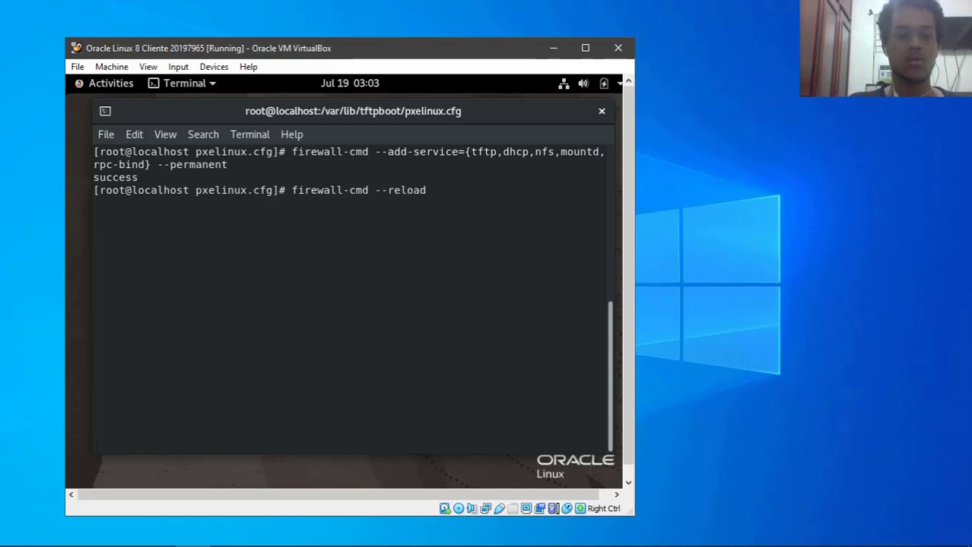
- Verify the allowed services with firewall-cmd --list-all, then clear the terminal
{"action": "key", "text": "Up"}
{"action": "key", "text": "BackSpace"}
{"action": "key", "text": "BackSpace"}
{"action": "key", "text": "BackSpace"}
{"action": "key", "text": "BackSpace"}
{"action": "key", "text": "BackSpace"}
{"action": "key", "text": "BackSpace"}
{"action": "key", "text": "BackSpace"}
{"action": "type", "text": "-list-all"}
{"action": "key", "text": "Return"}
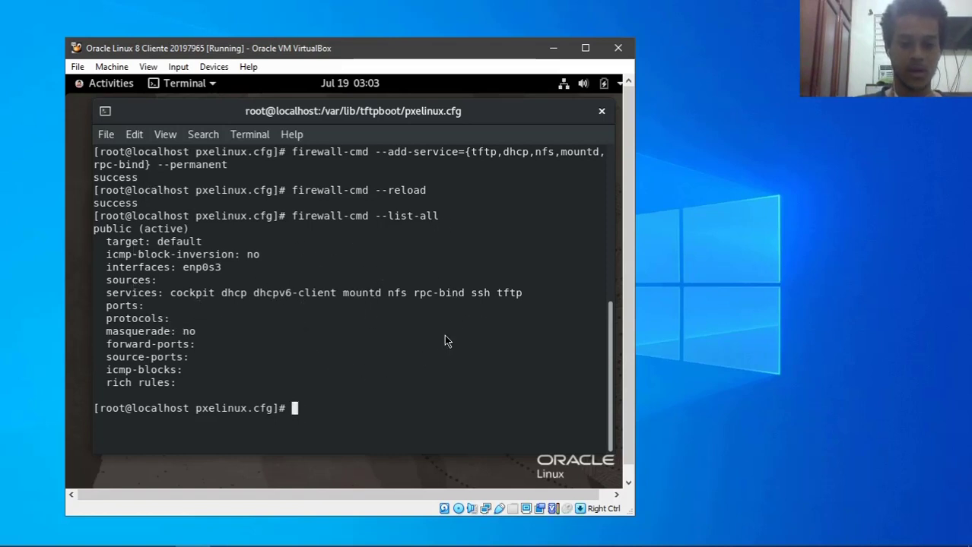
{"action": "type", "text": "clea"}
{"action": "type", "text": "clear"}
{"action": "key", "text": "Return"}
{"action": "key", "text": "ctrl+c"}
{"action": "type", "text": "clear"}
{"action": "key", "text": "Return"}
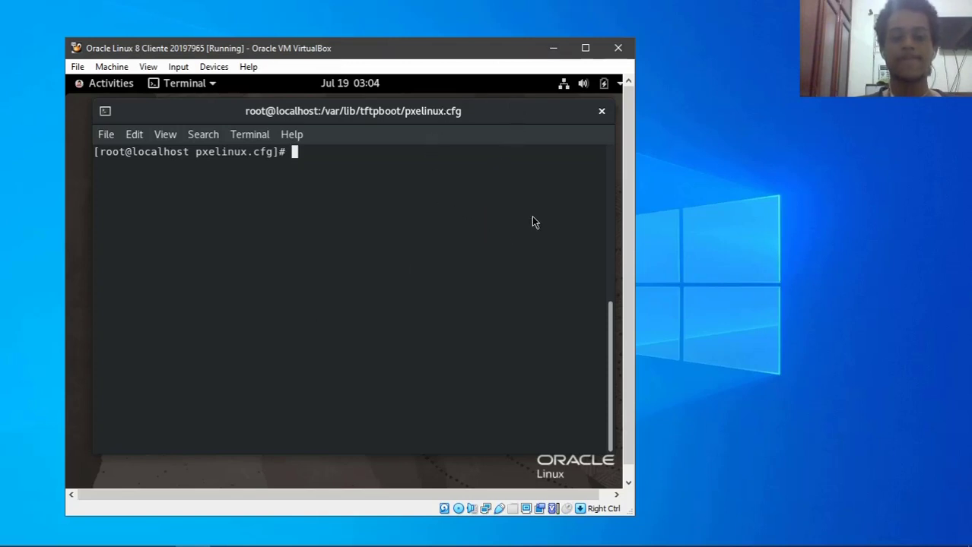
- Check the Oracle Linux Cliente PXE VM's boot order and storage settings, then start it
{"action": "left_click", "coordinate": [553, 50]}
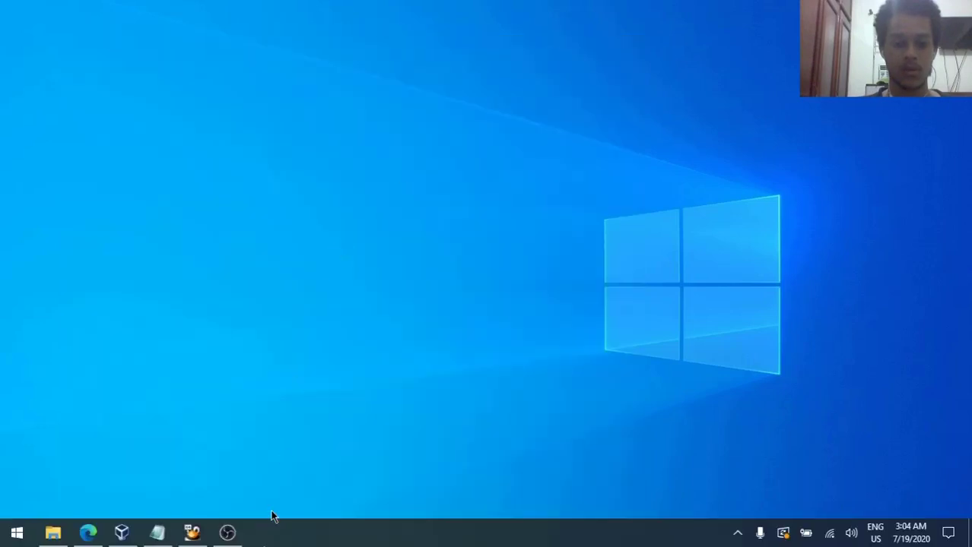
{"action": "left_click", "coordinate": [122, 534]}
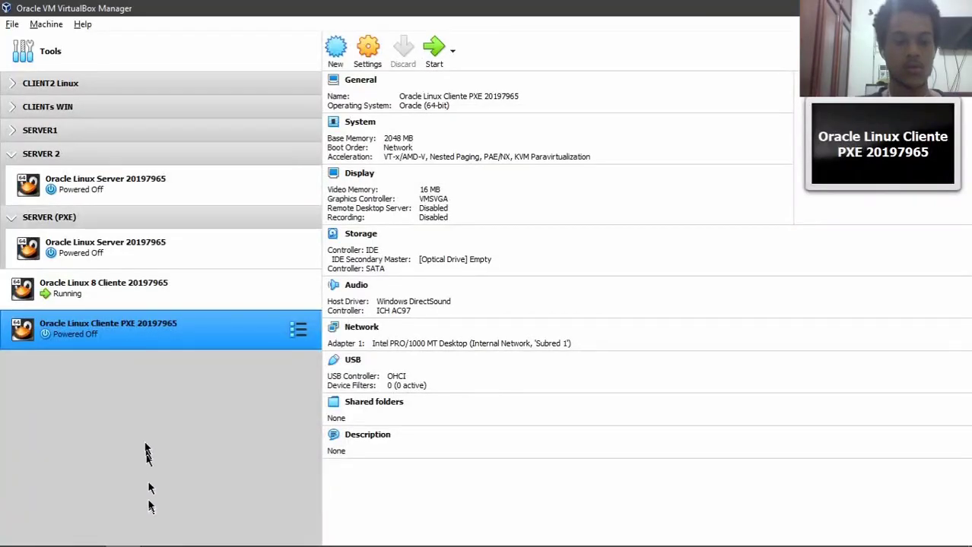
{"action": "right_click", "coordinate": [146, 337]}
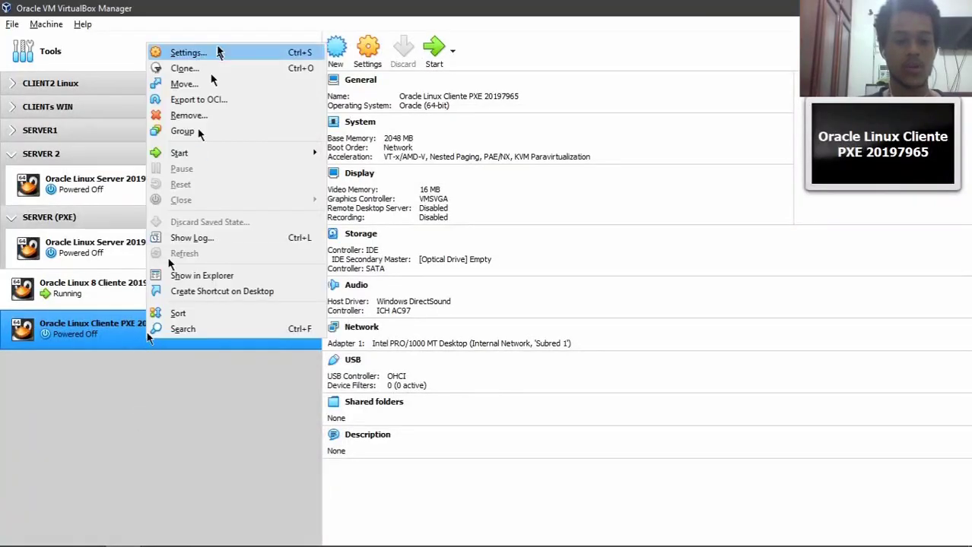
{"action": "left_click", "coordinate": [188, 53]}
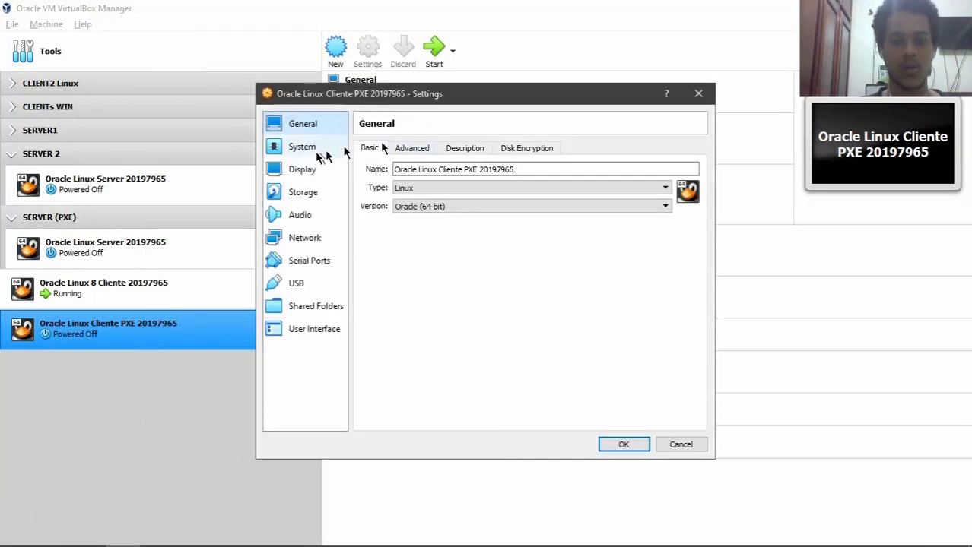
{"action": "left_click", "coordinate": [316, 150]}
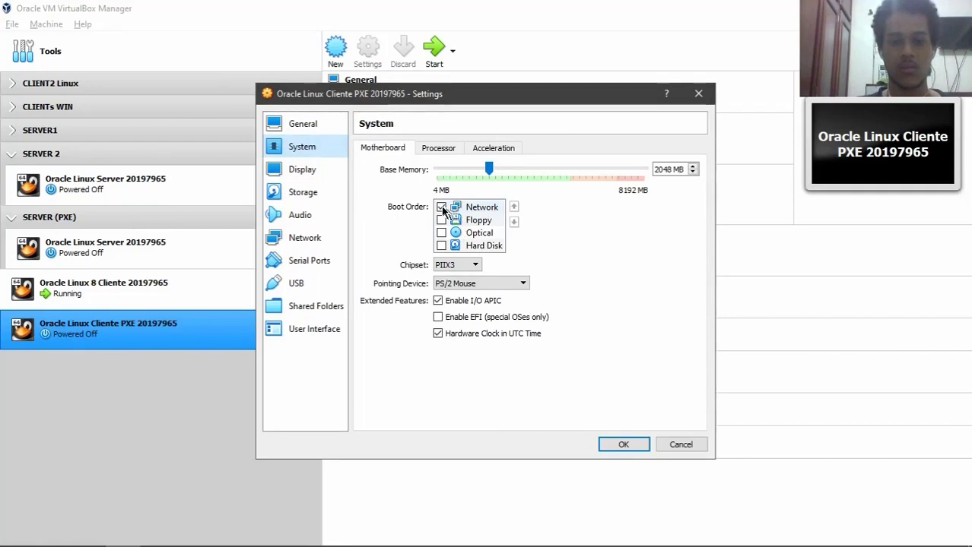
{"action": "left_click", "coordinate": [318, 193]}
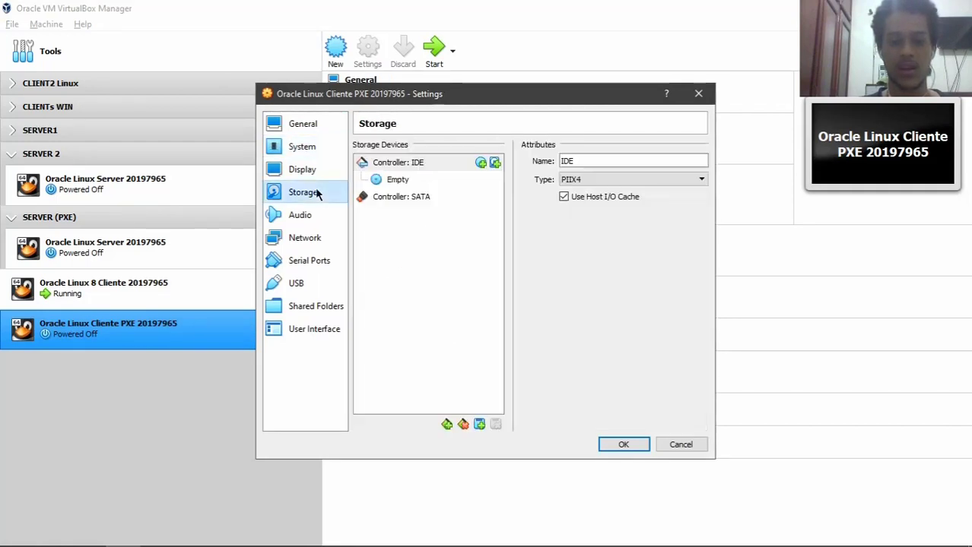
{"action": "left_click", "coordinate": [627, 447]}
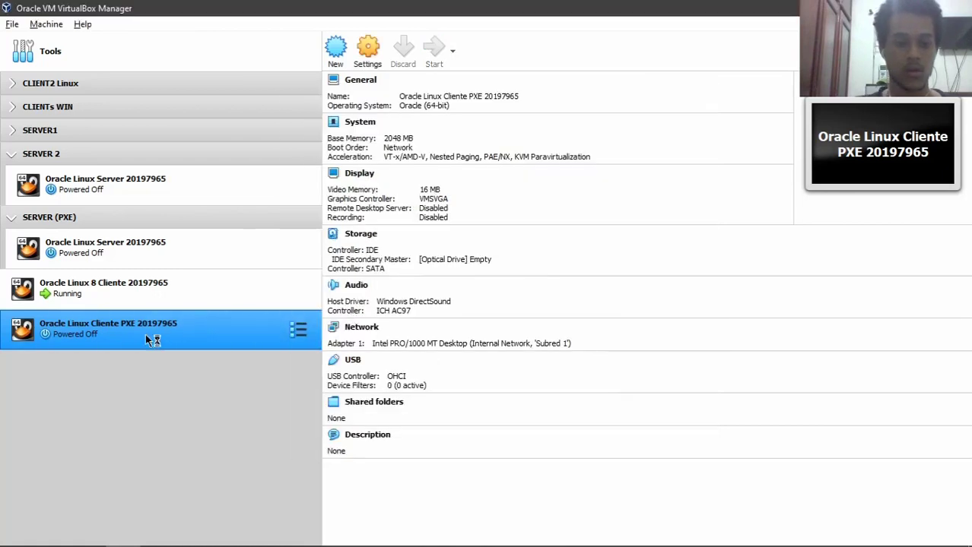
{"action": "left_click_drag", "start_coordinate": [310, 248], "coordinate": [254, 370]}
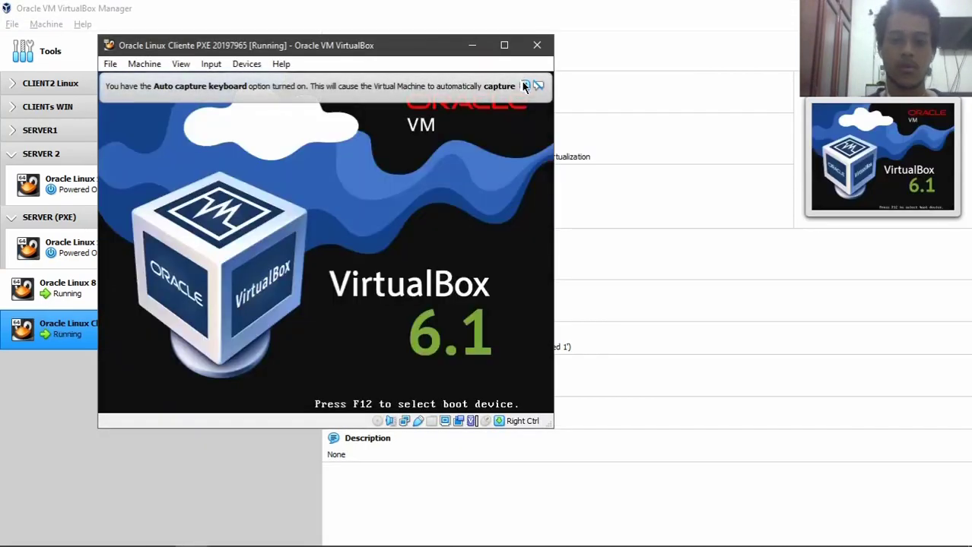
- Dismiss the keyboard-capture and mouse-integration notices while the client network-boots to the login screen
{"action": "left_click", "coordinate": [523, 86]}
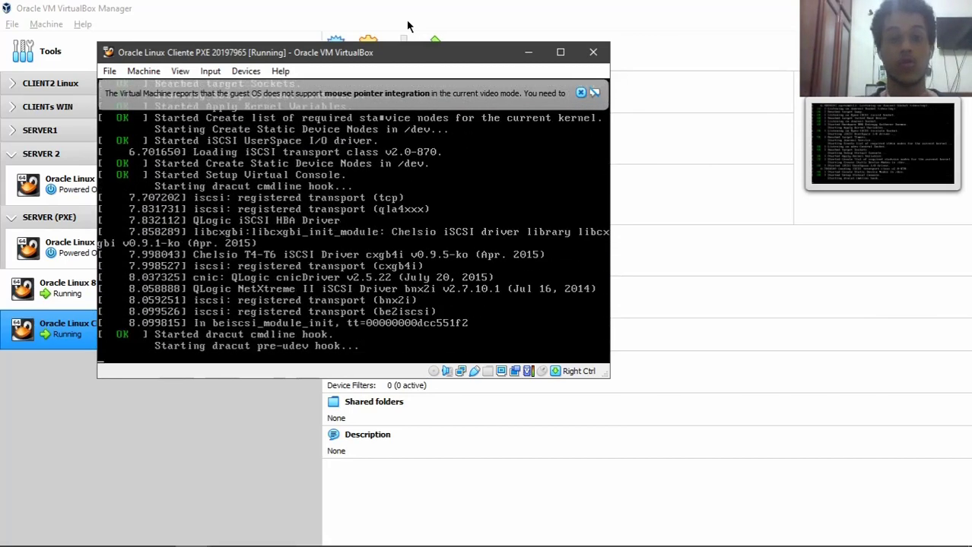
{"action": "left_click", "coordinate": [580, 93]}
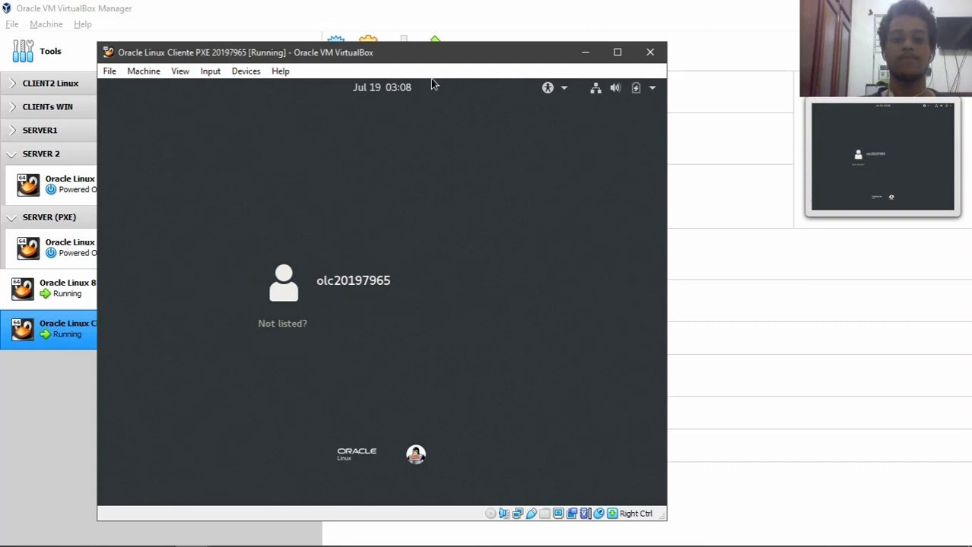
- Sign in to the PXE client's user account with its password, retrying after the first attempt fails
{"action": "left_click", "coordinate": [394, 292]}
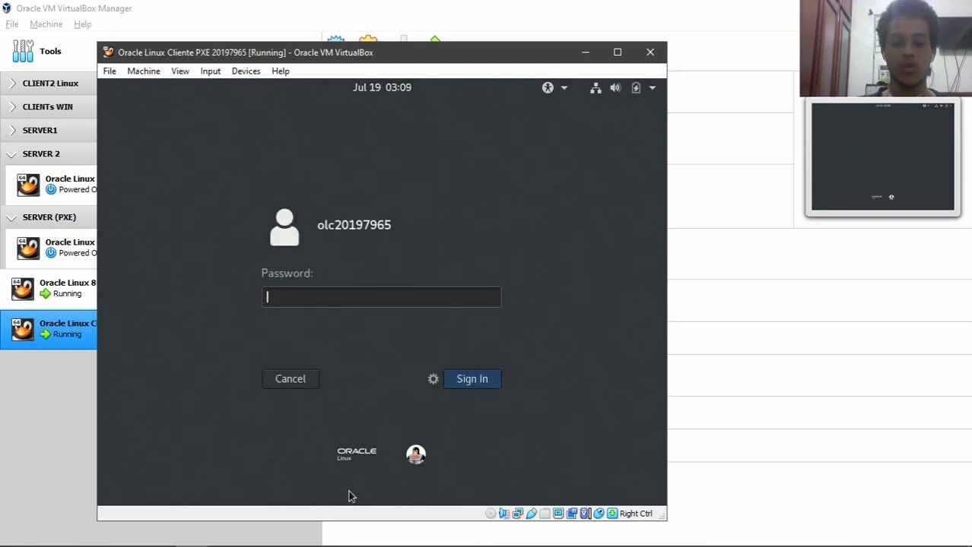
{"action": "type", "text": "••••••"}
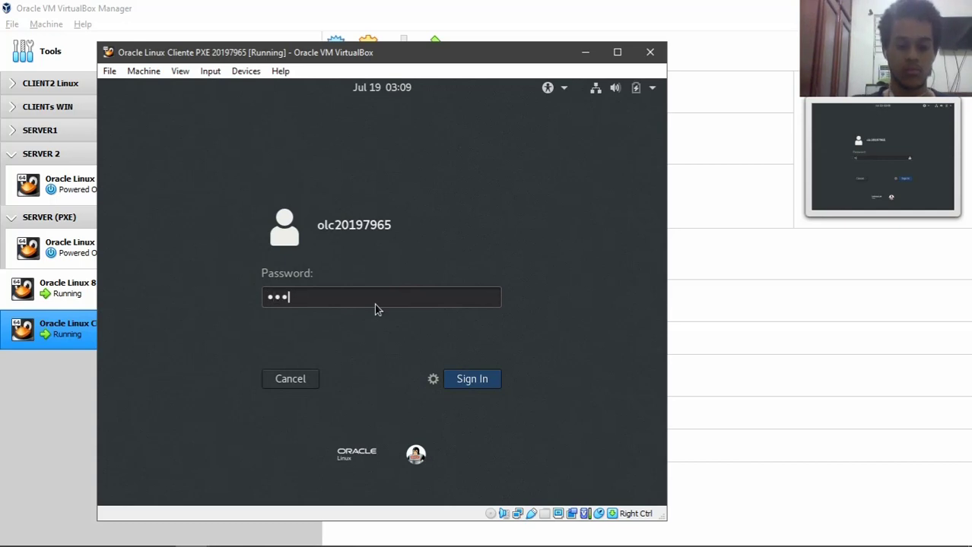
{"action": "type", "text": "••"}
{"action": "key", "text": "Return"}
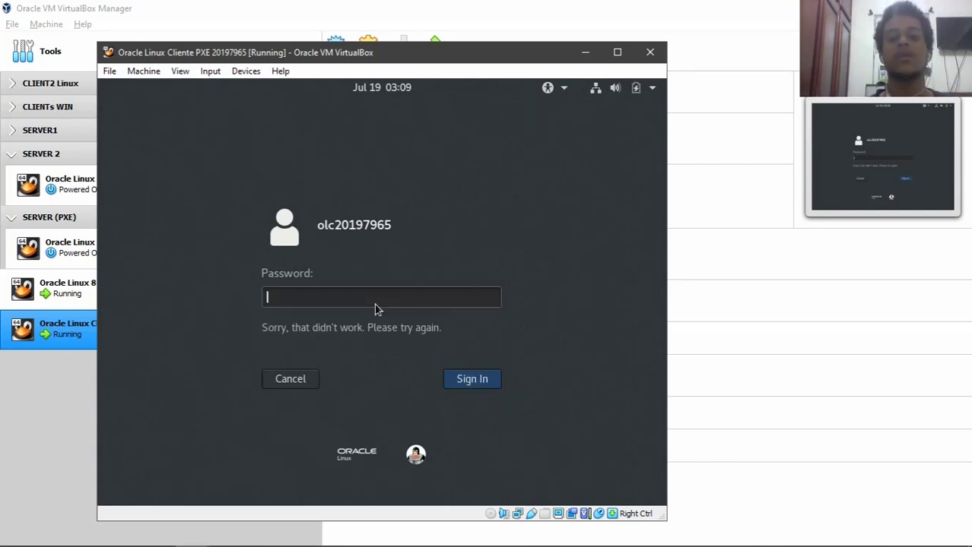
{"action": "type", "text": "••••••"}
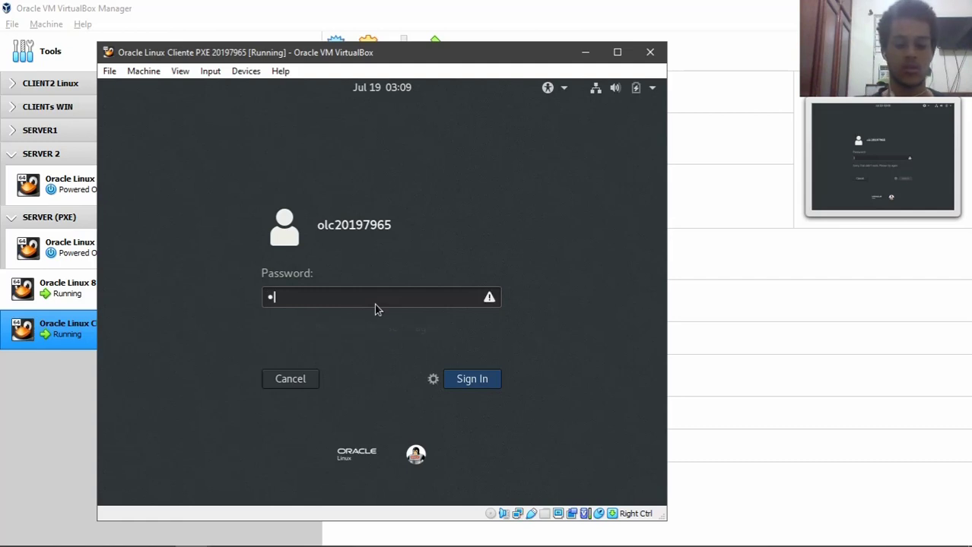
{"action": "type", "text": "••"}
{"action": "key", "text": "Return"}
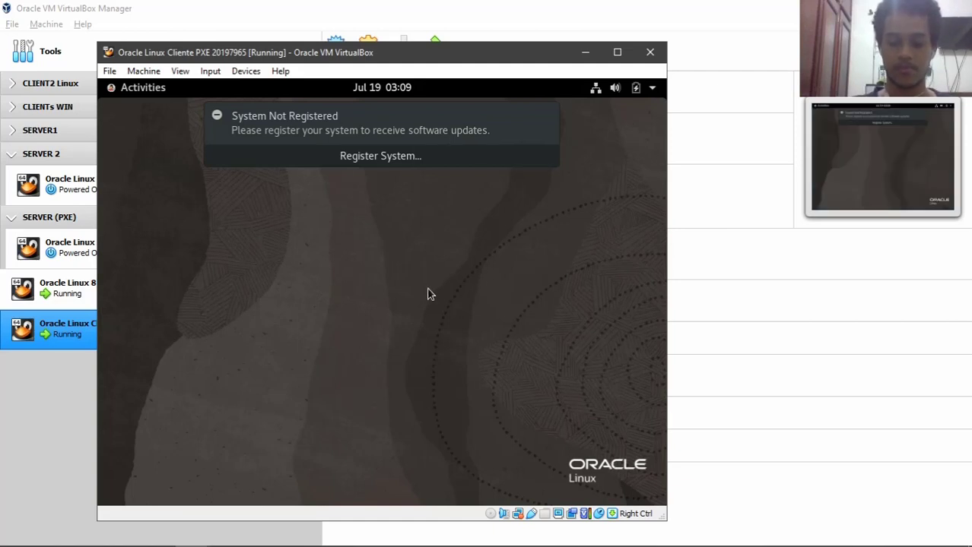
{"action": "left_click", "coordinate": [246, 71]}
{"action": "left_click", "coordinate": [148, 89]}
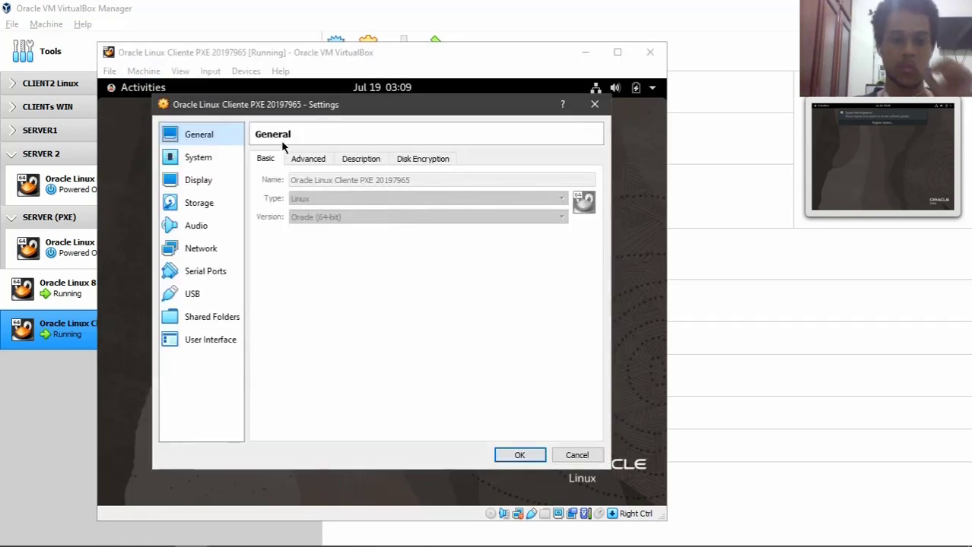
{"action": "left_click", "coordinate": [207, 157]}
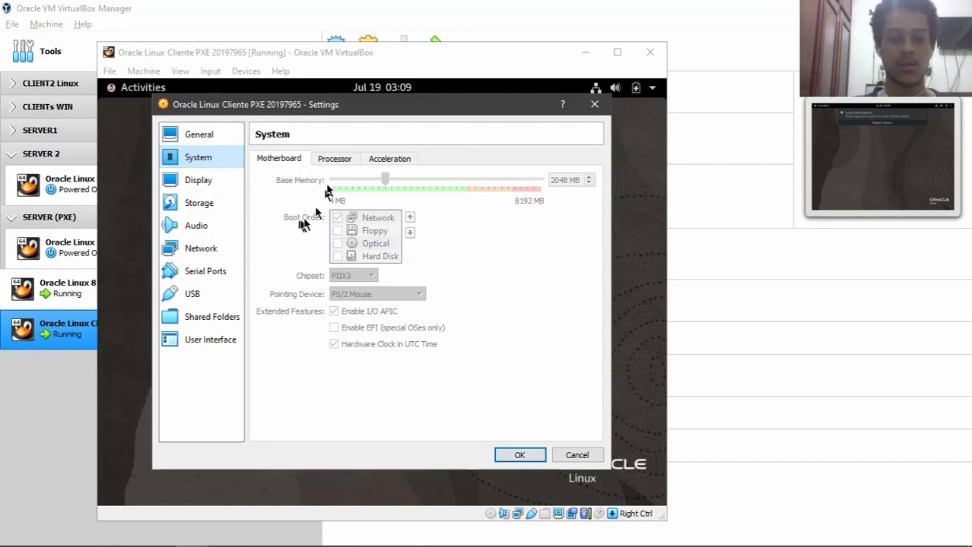
{"action": "left_click_drag", "start_coordinate": [269, 102], "coordinate": [267, 96]}
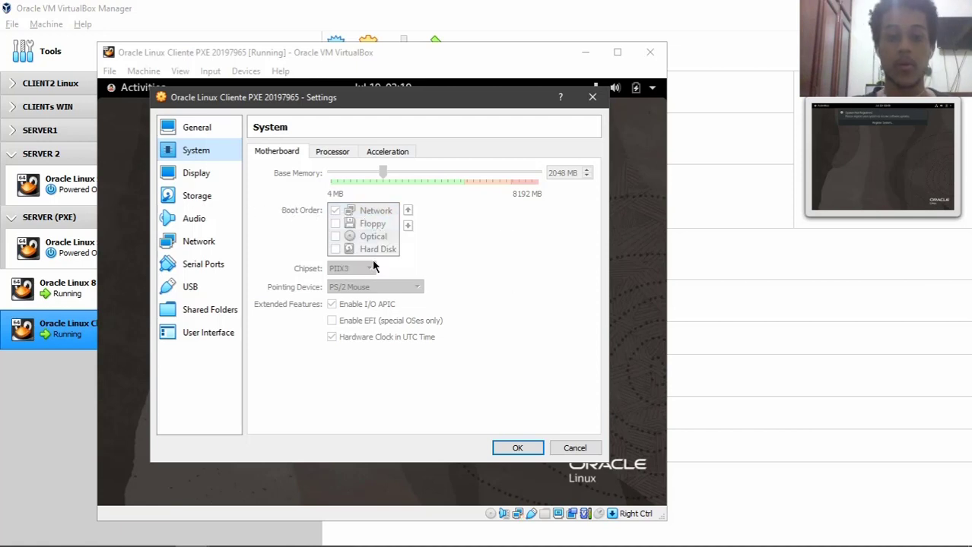
{"action": "left_click", "coordinate": [196, 198]}
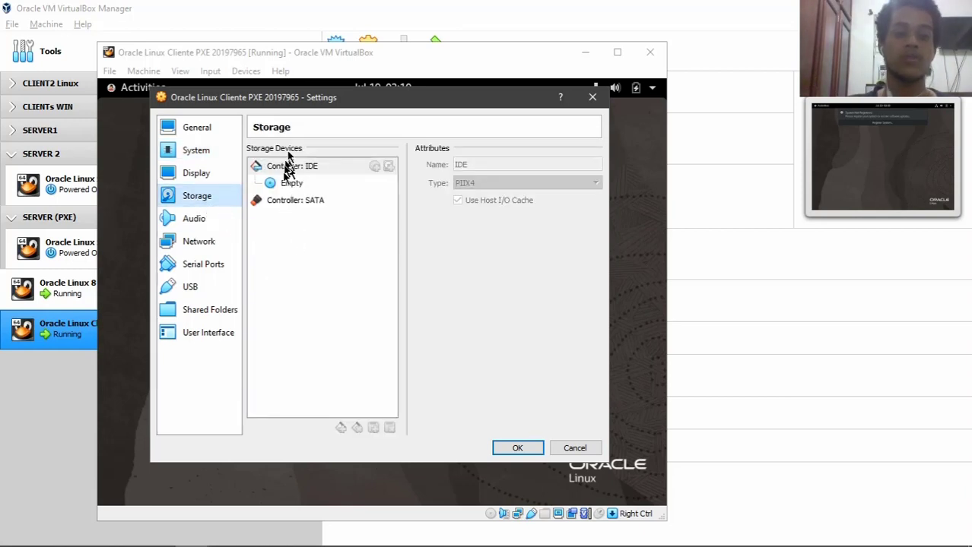
{"action": "left_click", "coordinate": [293, 202]}
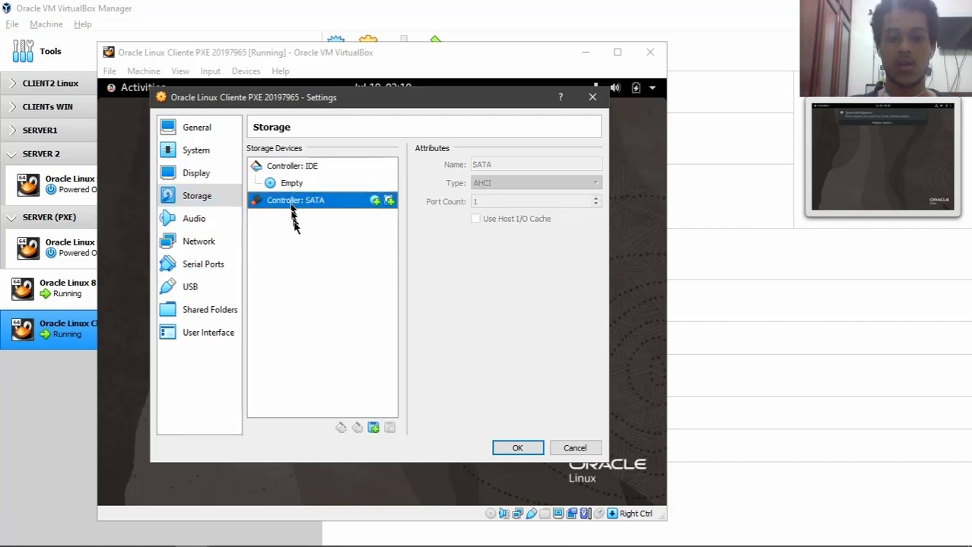
{"action": "left_click", "coordinate": [295, 190]}
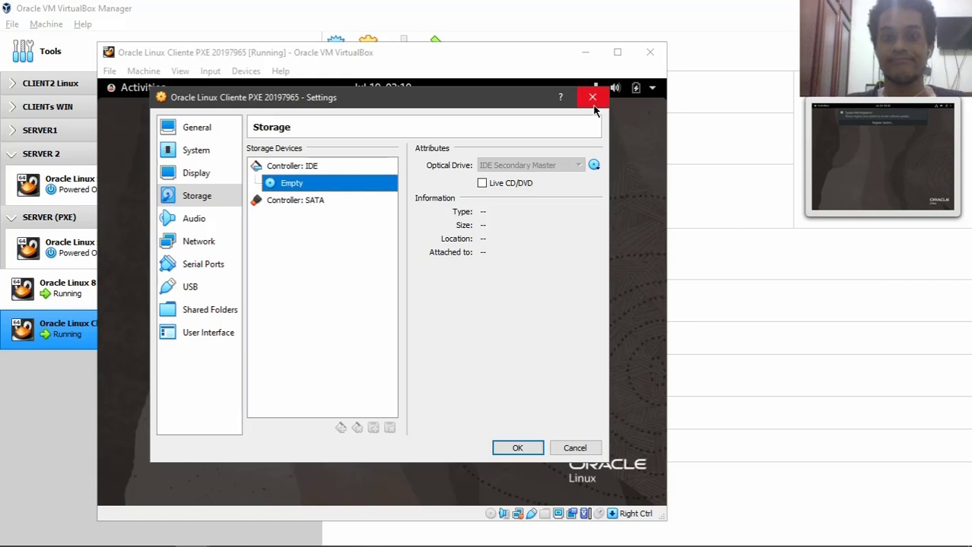
{"action": "left_click", "coordinate": [592, 97]}
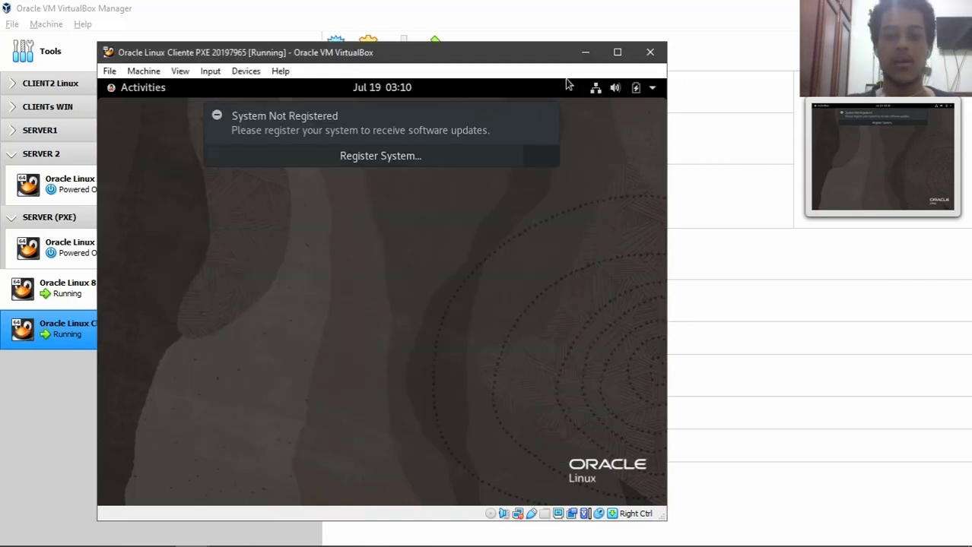
- Dismiss the registration notice, launch a Terminal from Activities, and list the home folder with ls
{"action": "left_click", "coordinate": [546, 117]}
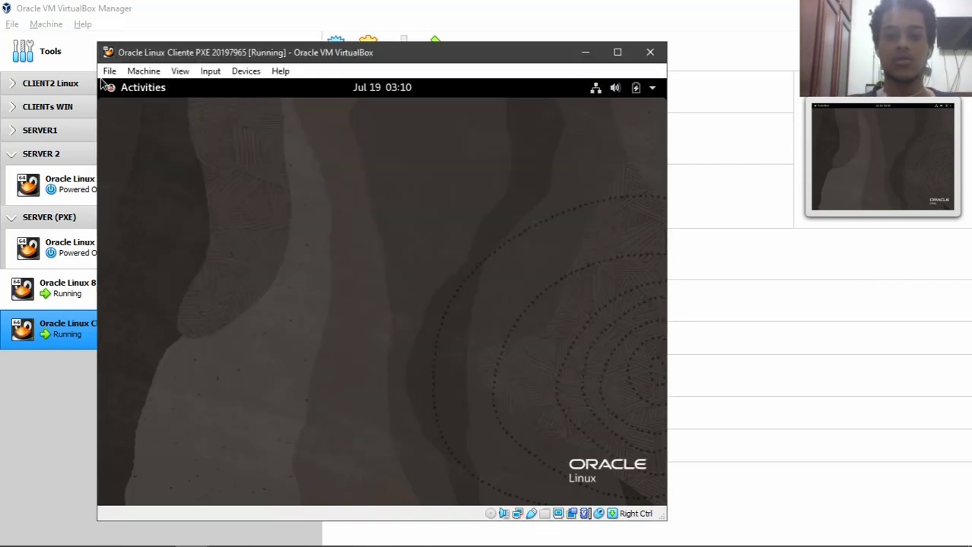
{"action": "left_click", "coordinate": [141, 89]}
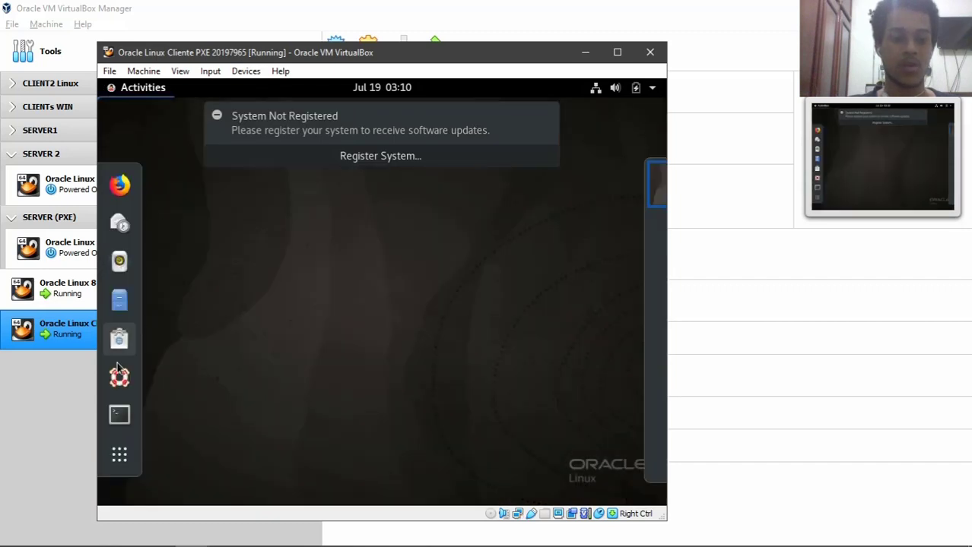
{"action": "left_click", "coordinate": [120, 416]}
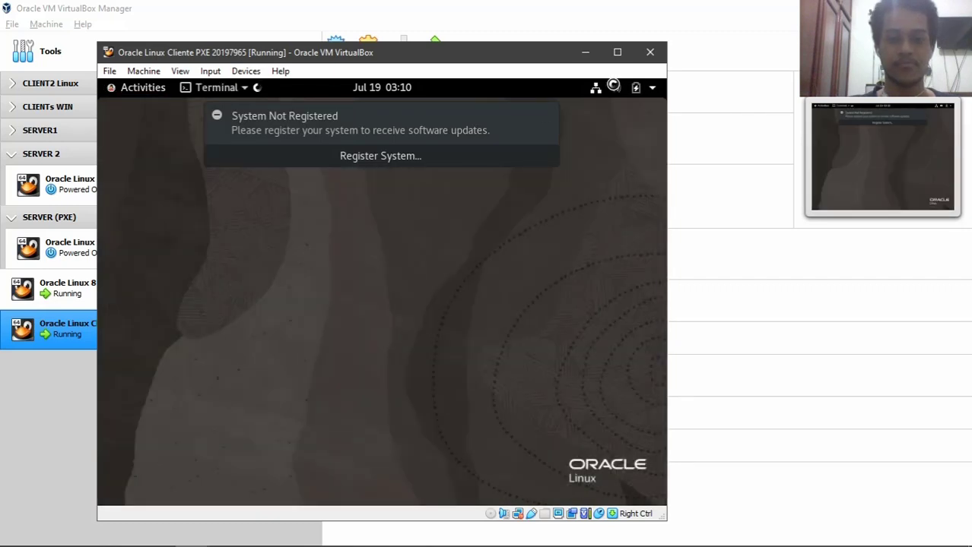
{"action": "left_click", "coordinate": [547, 116]}
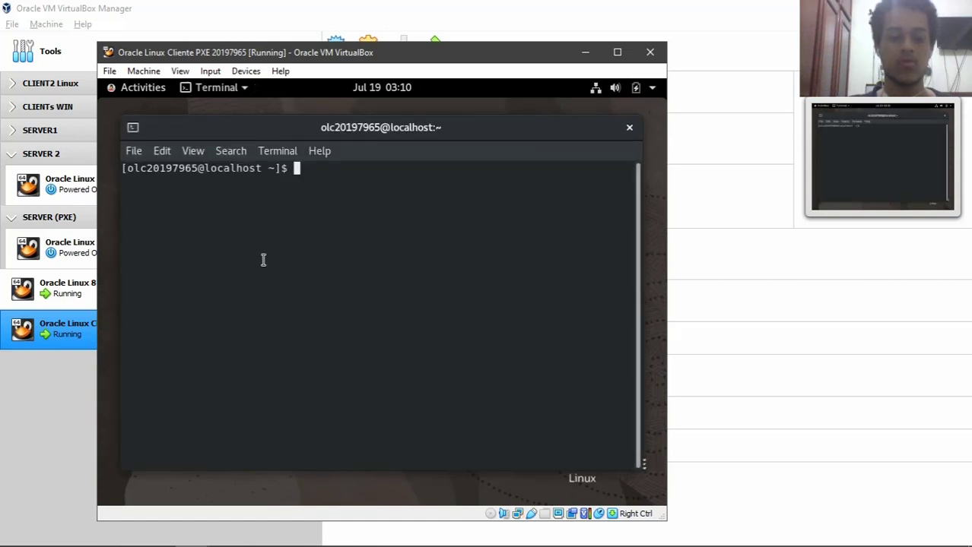
{"action": "type", "text": "ls"}
{"action": "key", "text": "Return"}
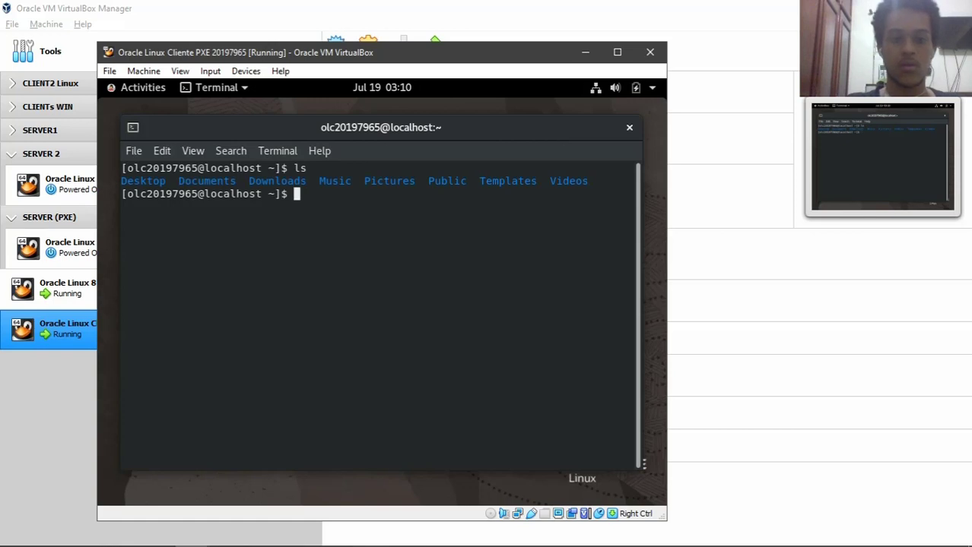
- Create the empty files prueba.txr and prueba.txt with touch
{"action": "type", "text": "n"}
{"action": "key", "text": "BackSpace"}
{"action": "type", "text": "touch prueba.rx"}
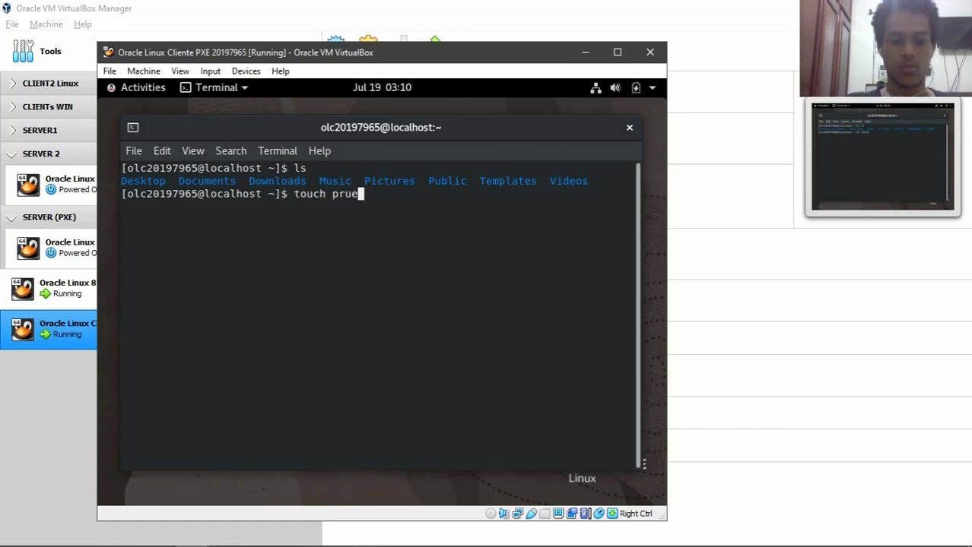
{"action": "key", "text": "BackSpace"}
{"action": "key", "text": "BackSpace"}
{"action": "type", "text": "txr"}
{"action": "key", "text": "Return"}
{"action": "key", "text": "Up"}
{"action": "key", "text": "BackSpace"}
{"action": "type", "text": "t"}
{"action": "key", "text": "Return"}
- Run ls to confirm both files, then bring the Oracle Linux 8 server VM forward
{"action": "type", "text": "ls"}
{"action": "key", "text": "Return"}
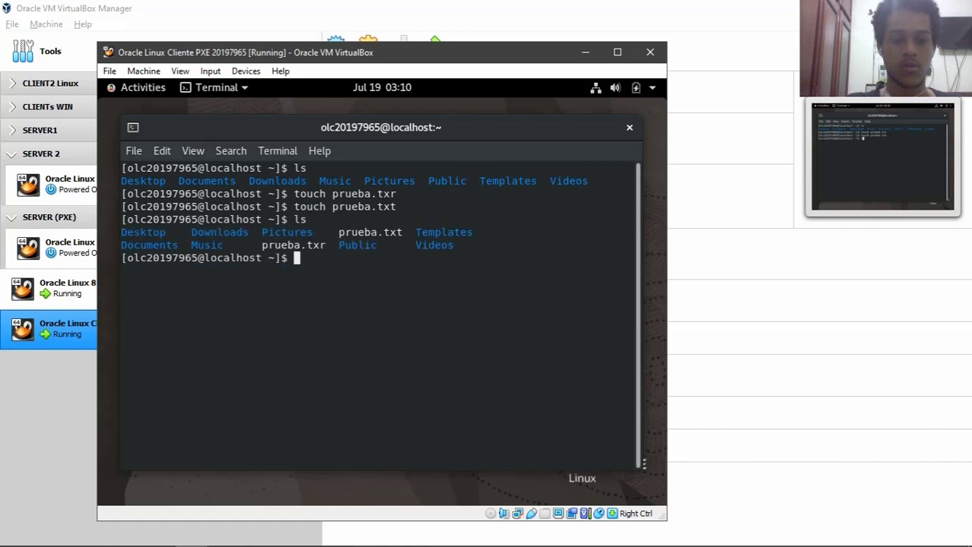
{"action": "key", "text": "ctrl"}
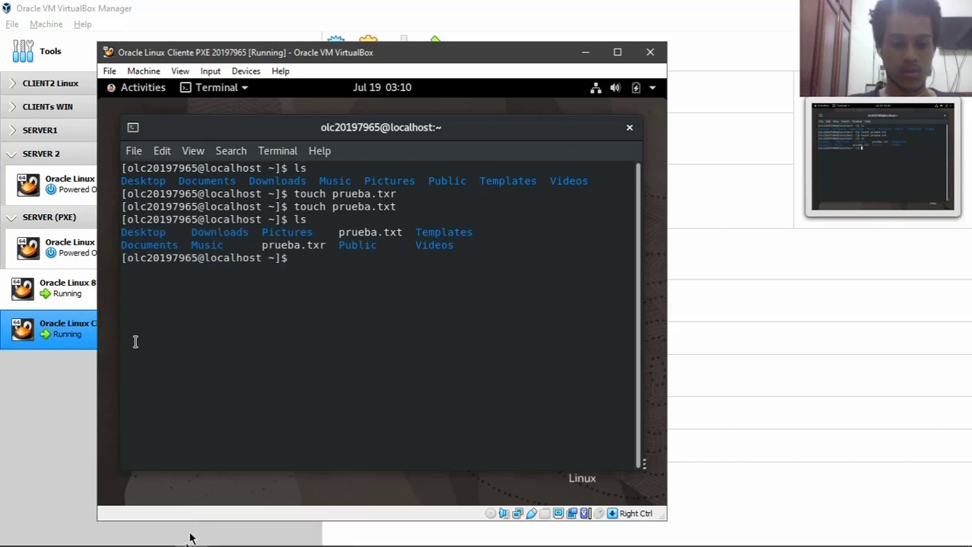
{"action": "left_click", "coordinate": [192, 531]}
{"action": "left_click", "coordinate": [143, 471]}
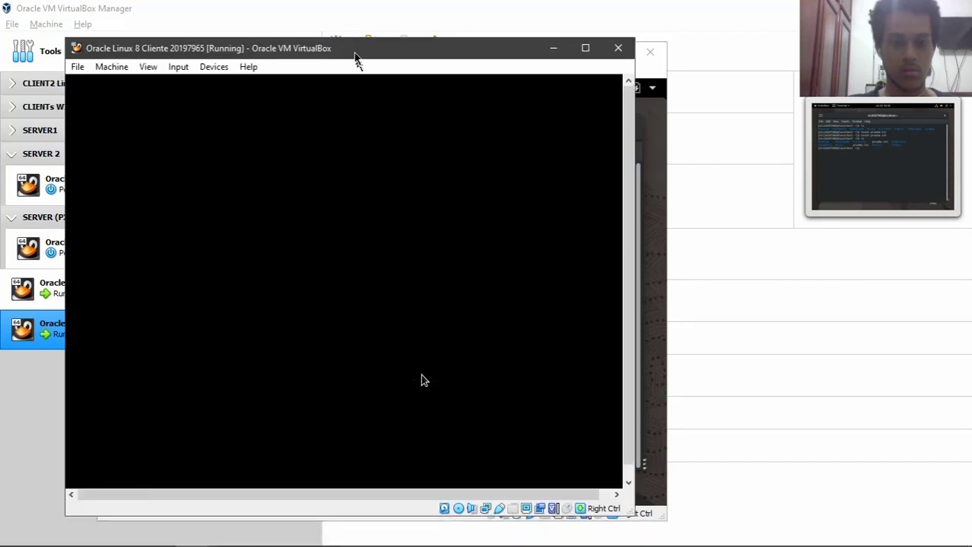
- Unlock the server VM's session with the account password, retrying after the first attempt
{"action": "left_click_drag", "start_coordinate": [358, 53], "coordinate": [394, 60]}
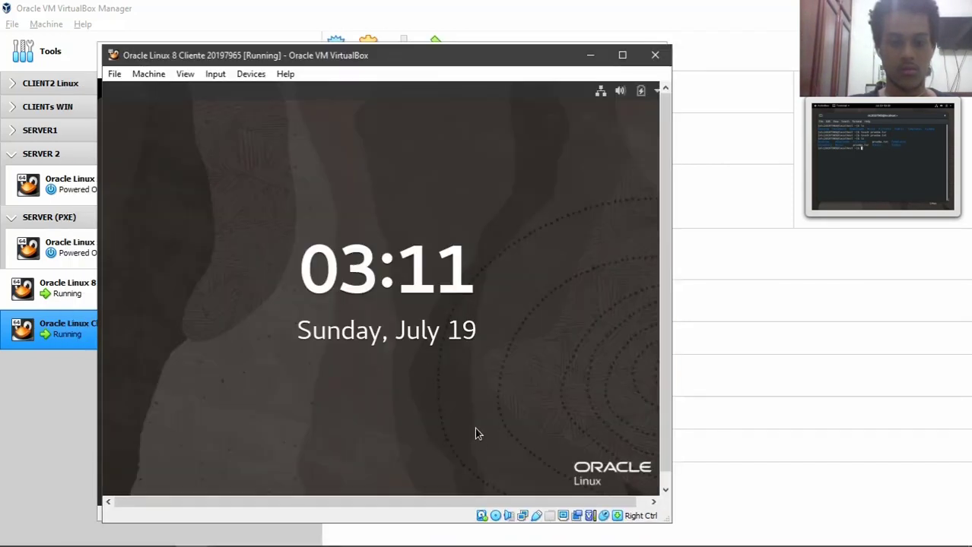
{"action": "left_click_drag", "start_coordinate": [475, 433], "coordinate": [425, 161]}
{"action": "type", "text": "********"}
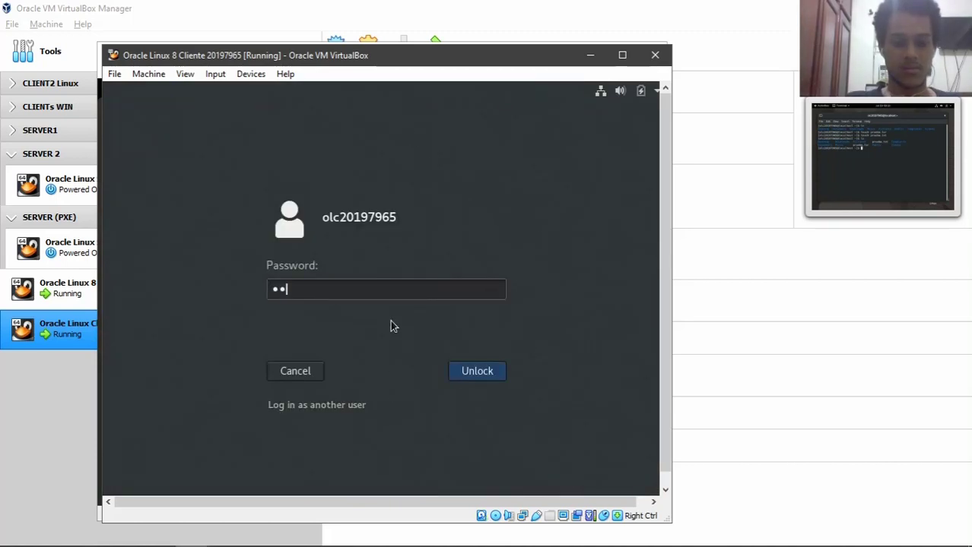
{"action": "key", "text": "Return"}
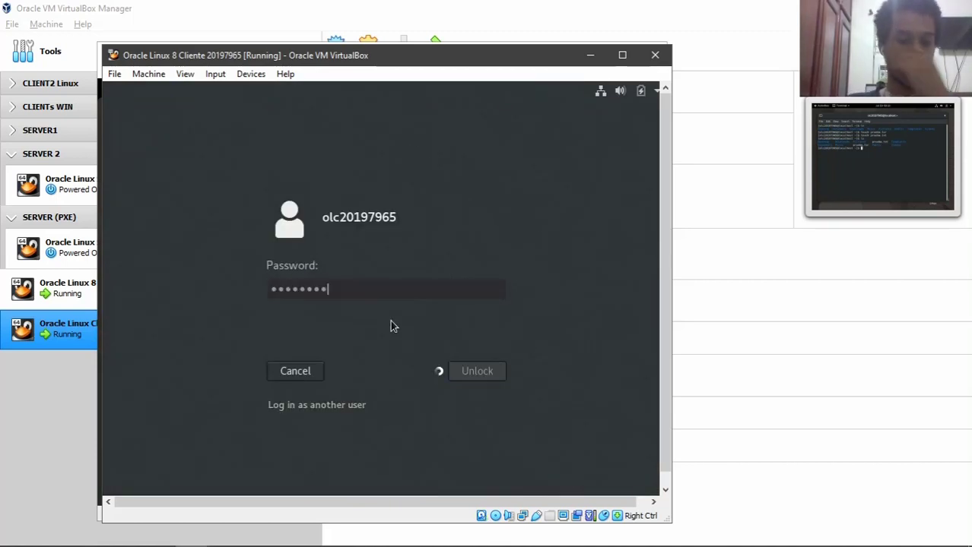
{"action": "type", "text": "********"}
{"action": "key", "text": "Return"}
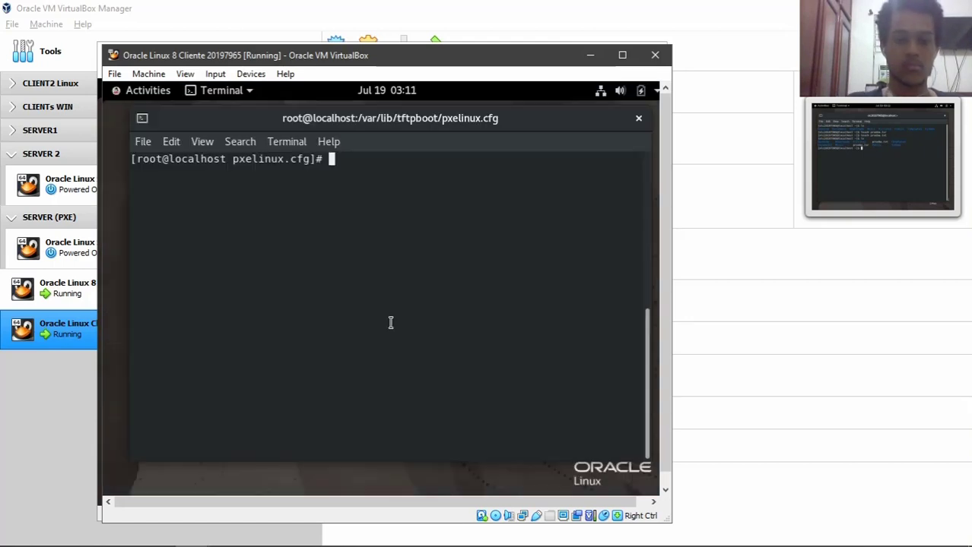
- List root's home folder, then move up to the filesystem root with cd .
{"action": "type", "text": "cd"}
{"action": "key", "text": "Return"}
{"action": "type", "text": "cd"}
{"action": "key", "text": "BackSpace"}
{"action": "key", "text": "BackSpace"}
{"action": "type", "text": "ls"}
{"action": "key", "text": "Return"}
{"action": "type", "text": "cd .."}
{"action": "key", "text": "Return"}
- Change into the client user's folder under /home and list its contents
{"action": "type", "text": "cd"}
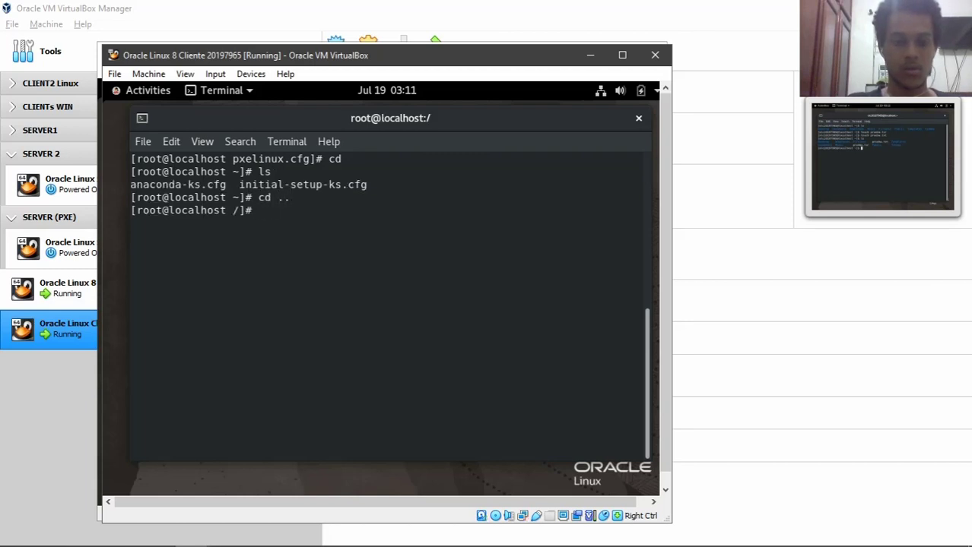
{"action": "type", "text": " /h"}
{"action": "key", "text": "Tab"}
{"action": "type", "text": "o"}
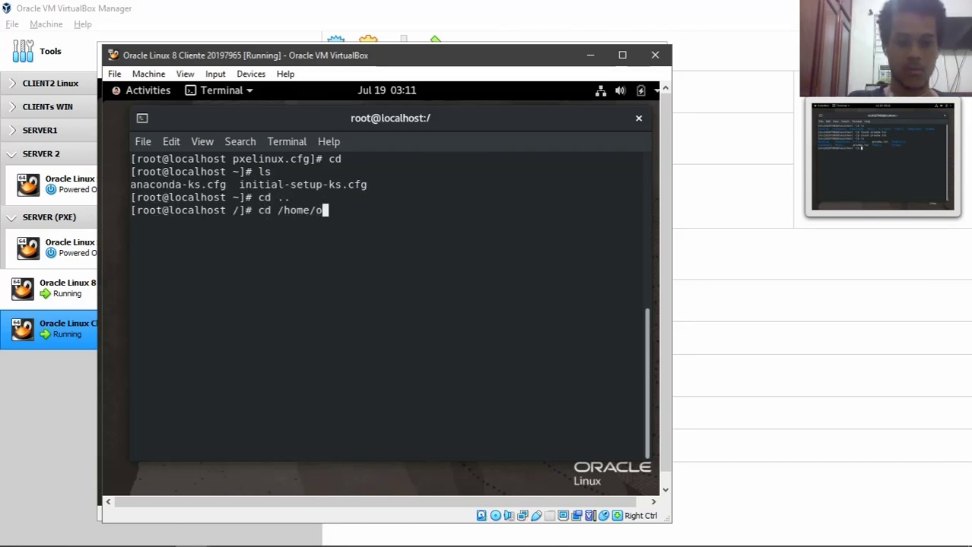
{"action": "key", "text": "Tab"}
{"action": "key", "text": "Return"}
{"action": "type", "text": "ls"}
{"action": "key", "text": "Return"}
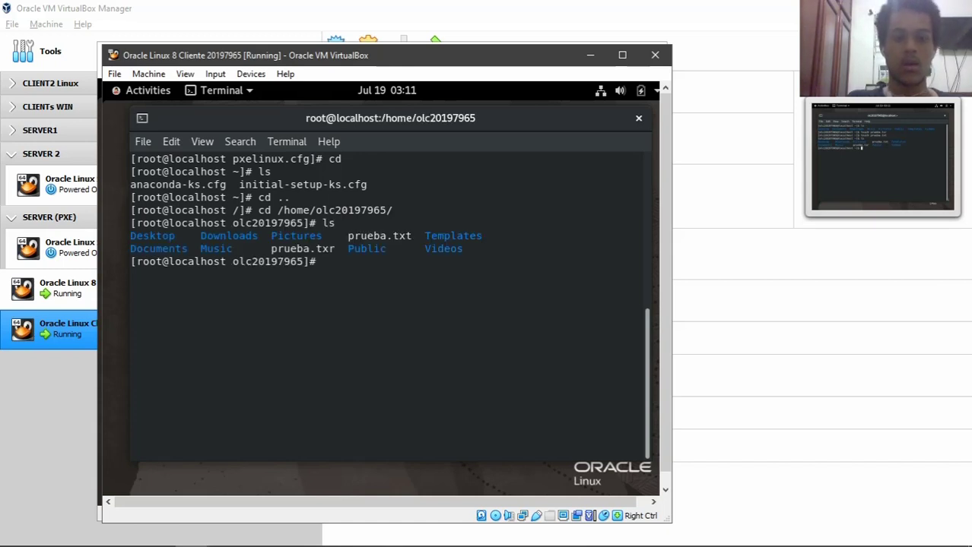
- Highlight prueba.txr and prueba.txt in the listing, then minimize the server window
{"action": "left_click_drag", "start_coordinate": [336, 250], "coordinate": [271, 250]}
{"action": "left_click_drag", "start_coordinate": [349, 236], "coordinate": [411, 235]}
{"action": "left_click", "coordinate": [451, 371]}
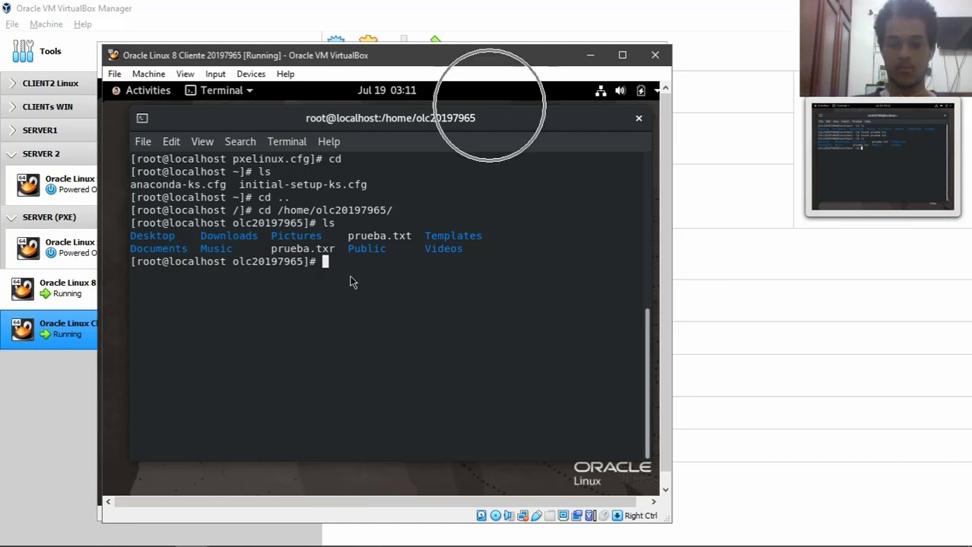
{"action": "left_click", "coordinate": [584, 56]}
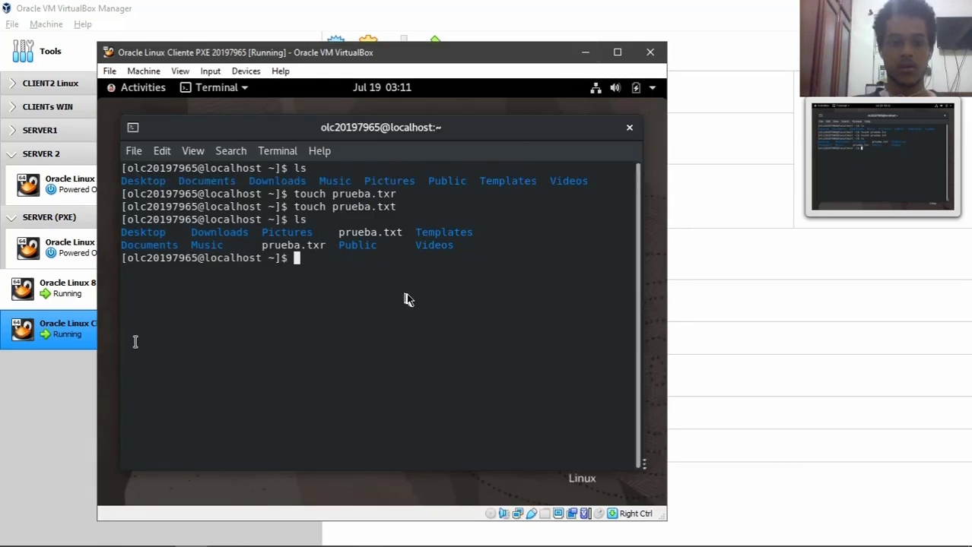